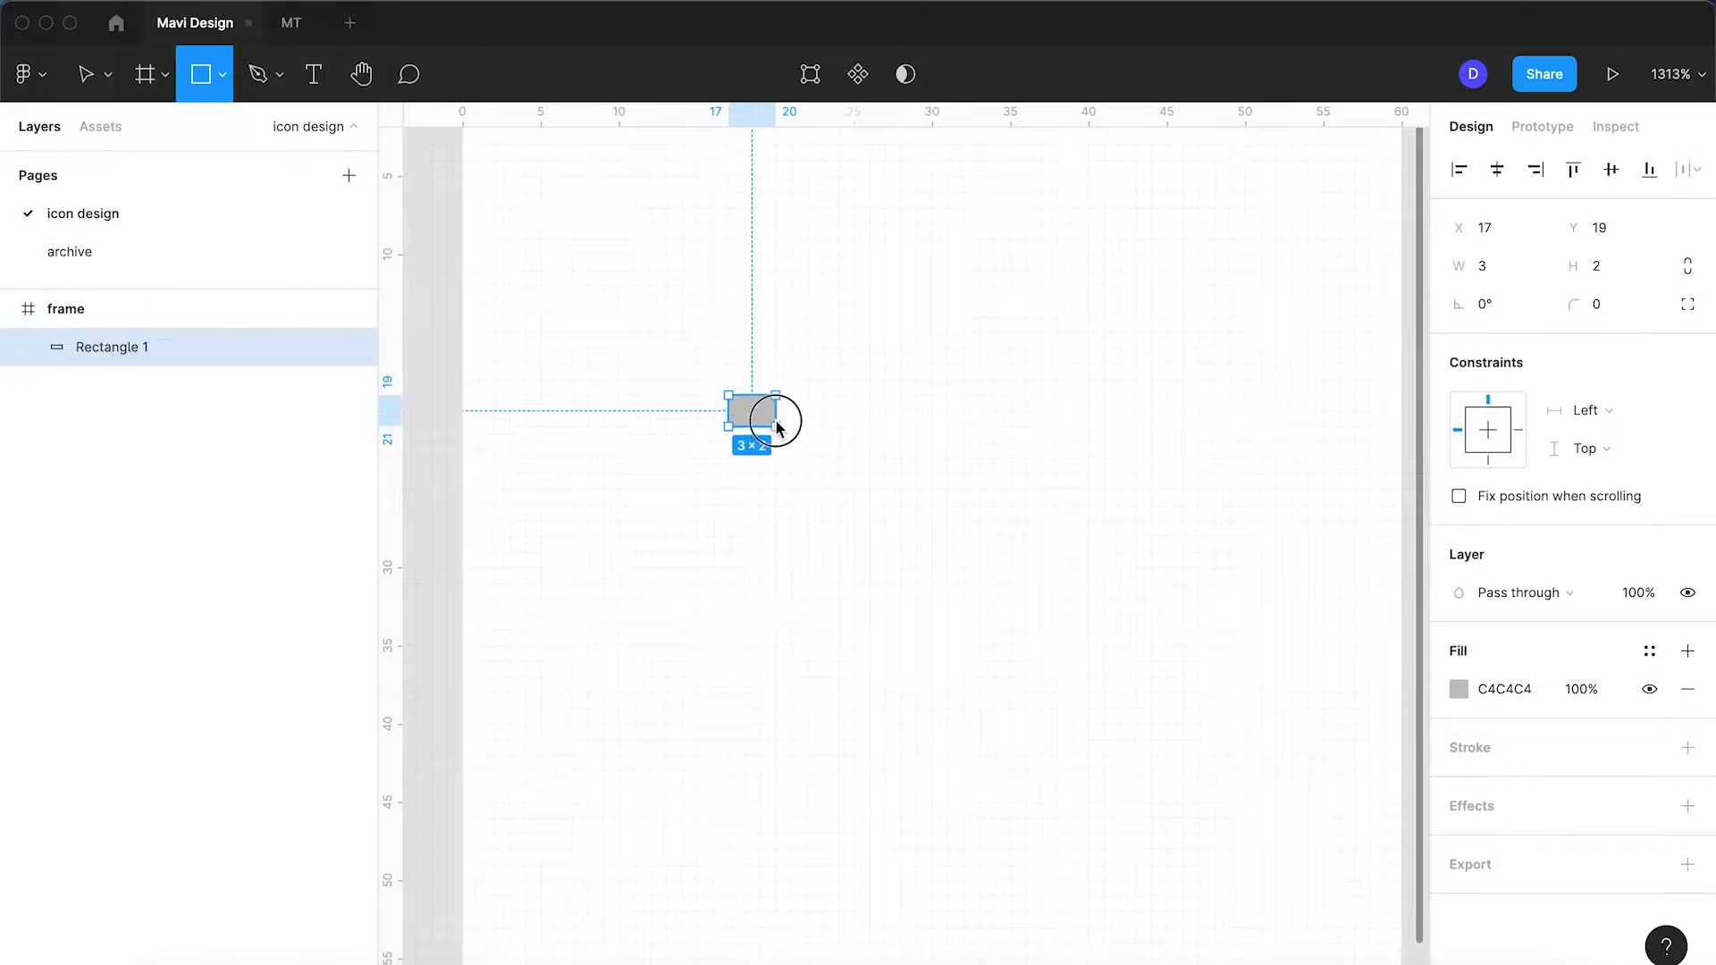
- Duplicate the 4 × 2 rectangle repeatedly to build a horizontal row of eight with gaps of 2
click(950, 548)
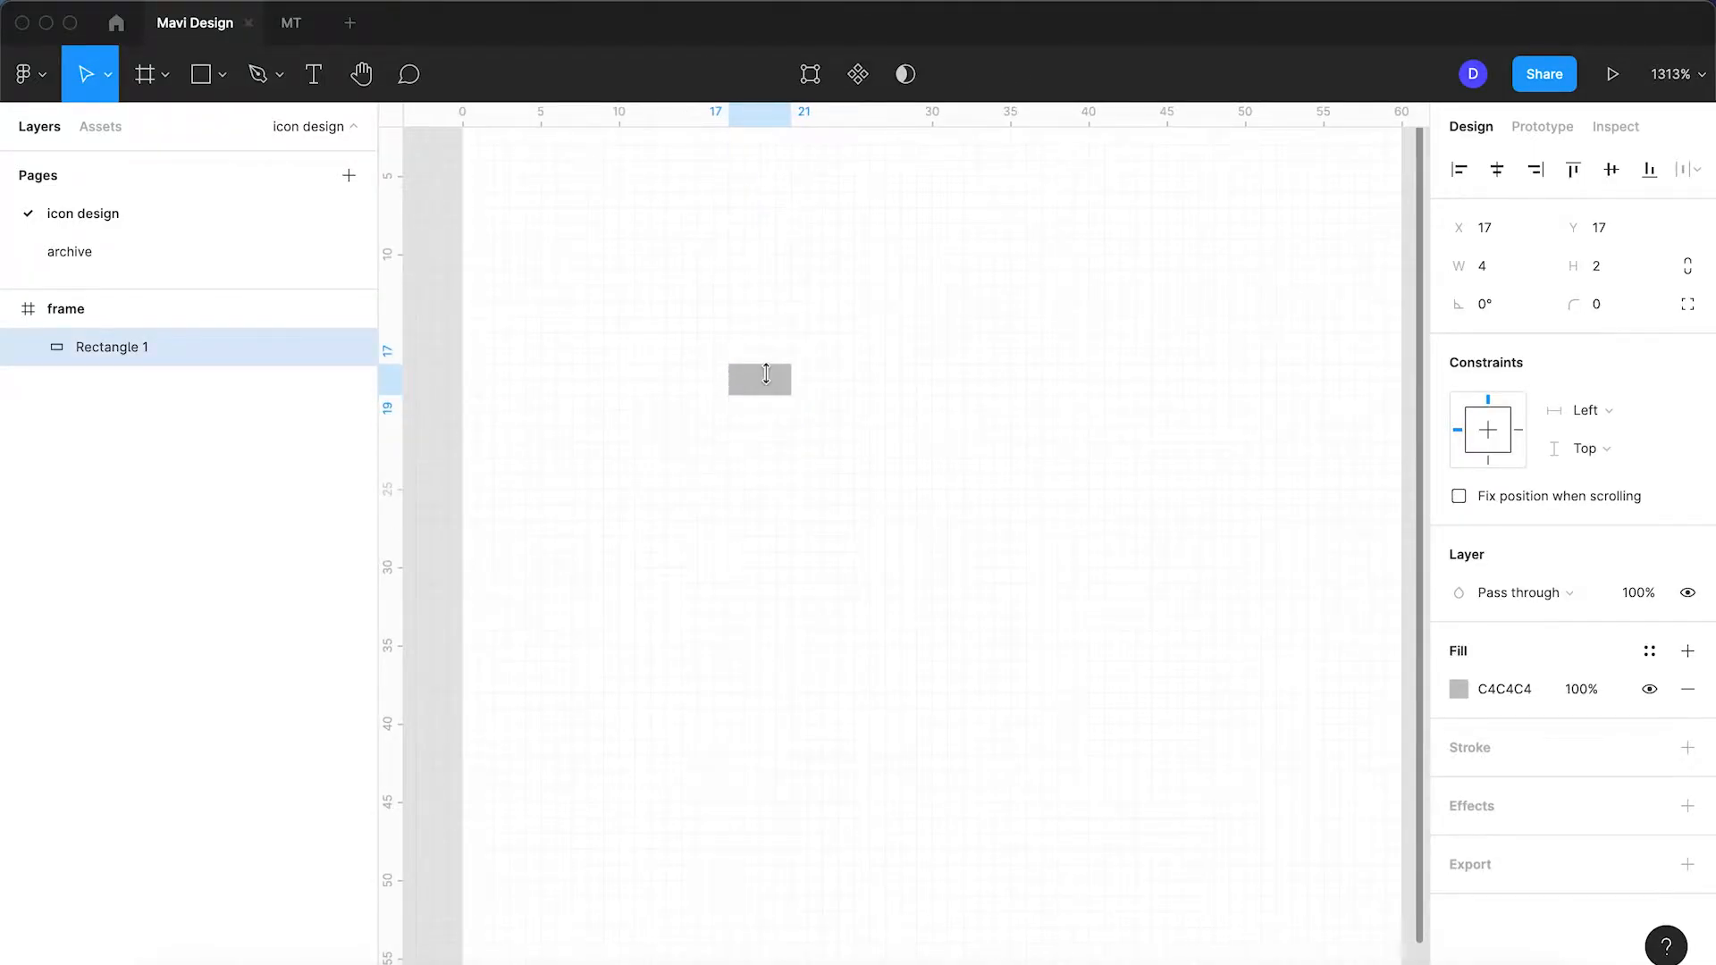
scroll(768, 380, down, 3)
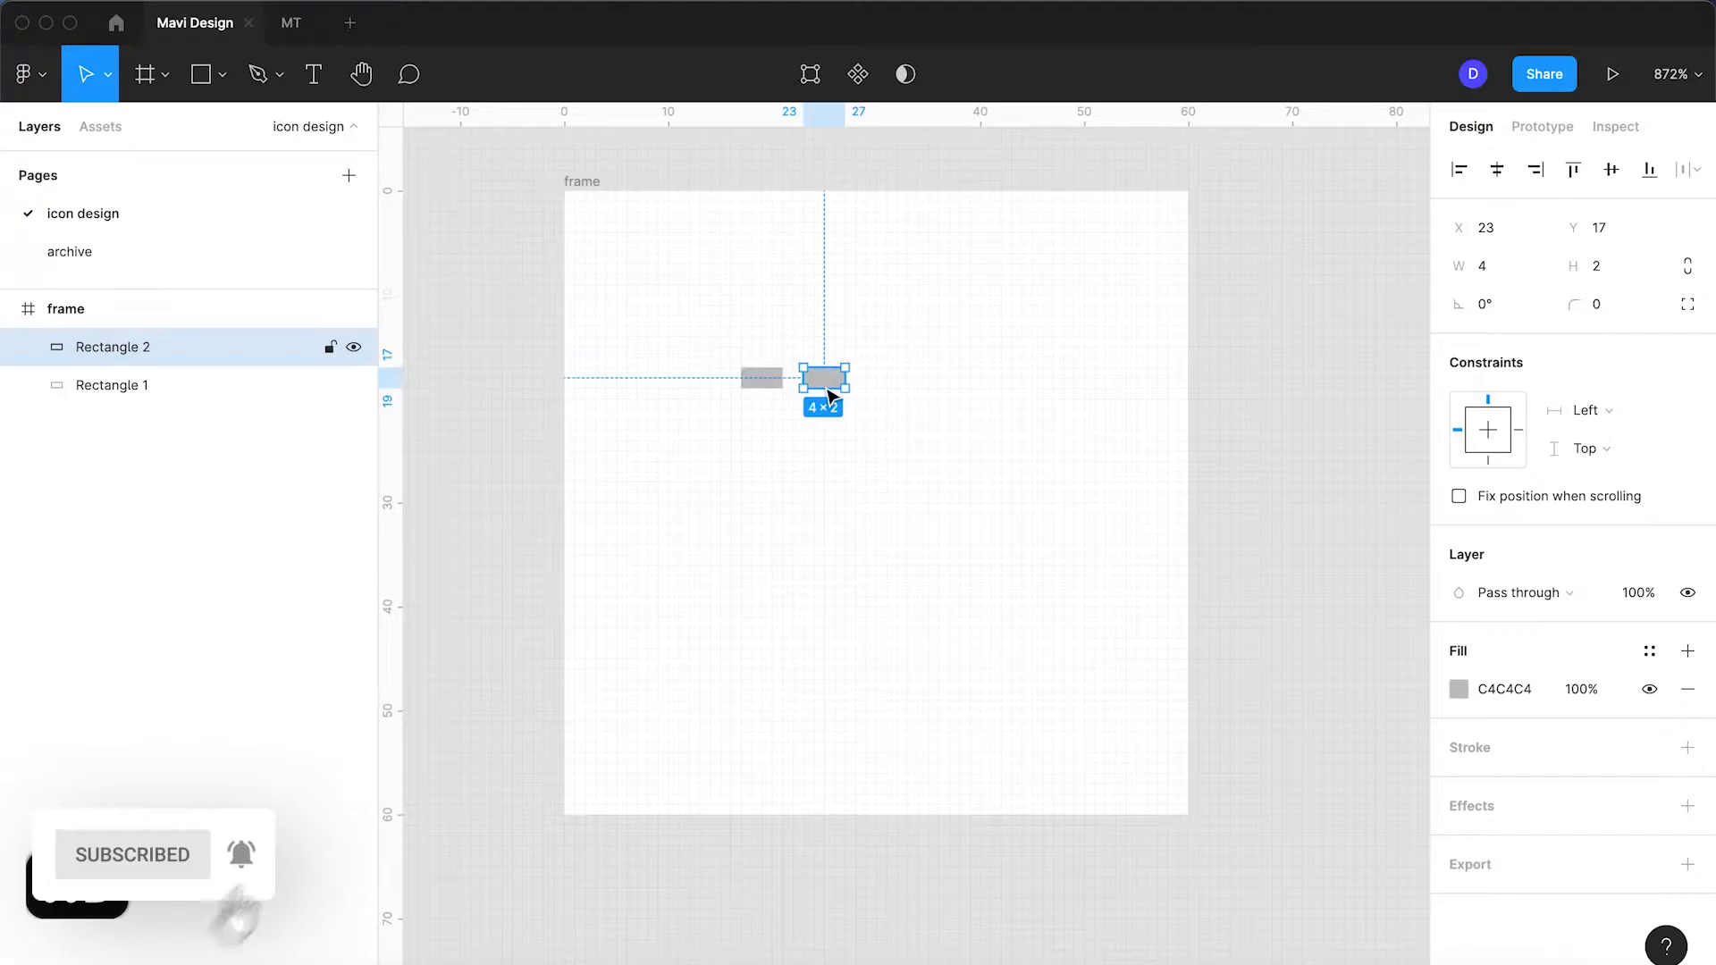
key(super+d)
key(super+d)
key(super+d)
key(super+d)
key(super+d)
key(super+d)
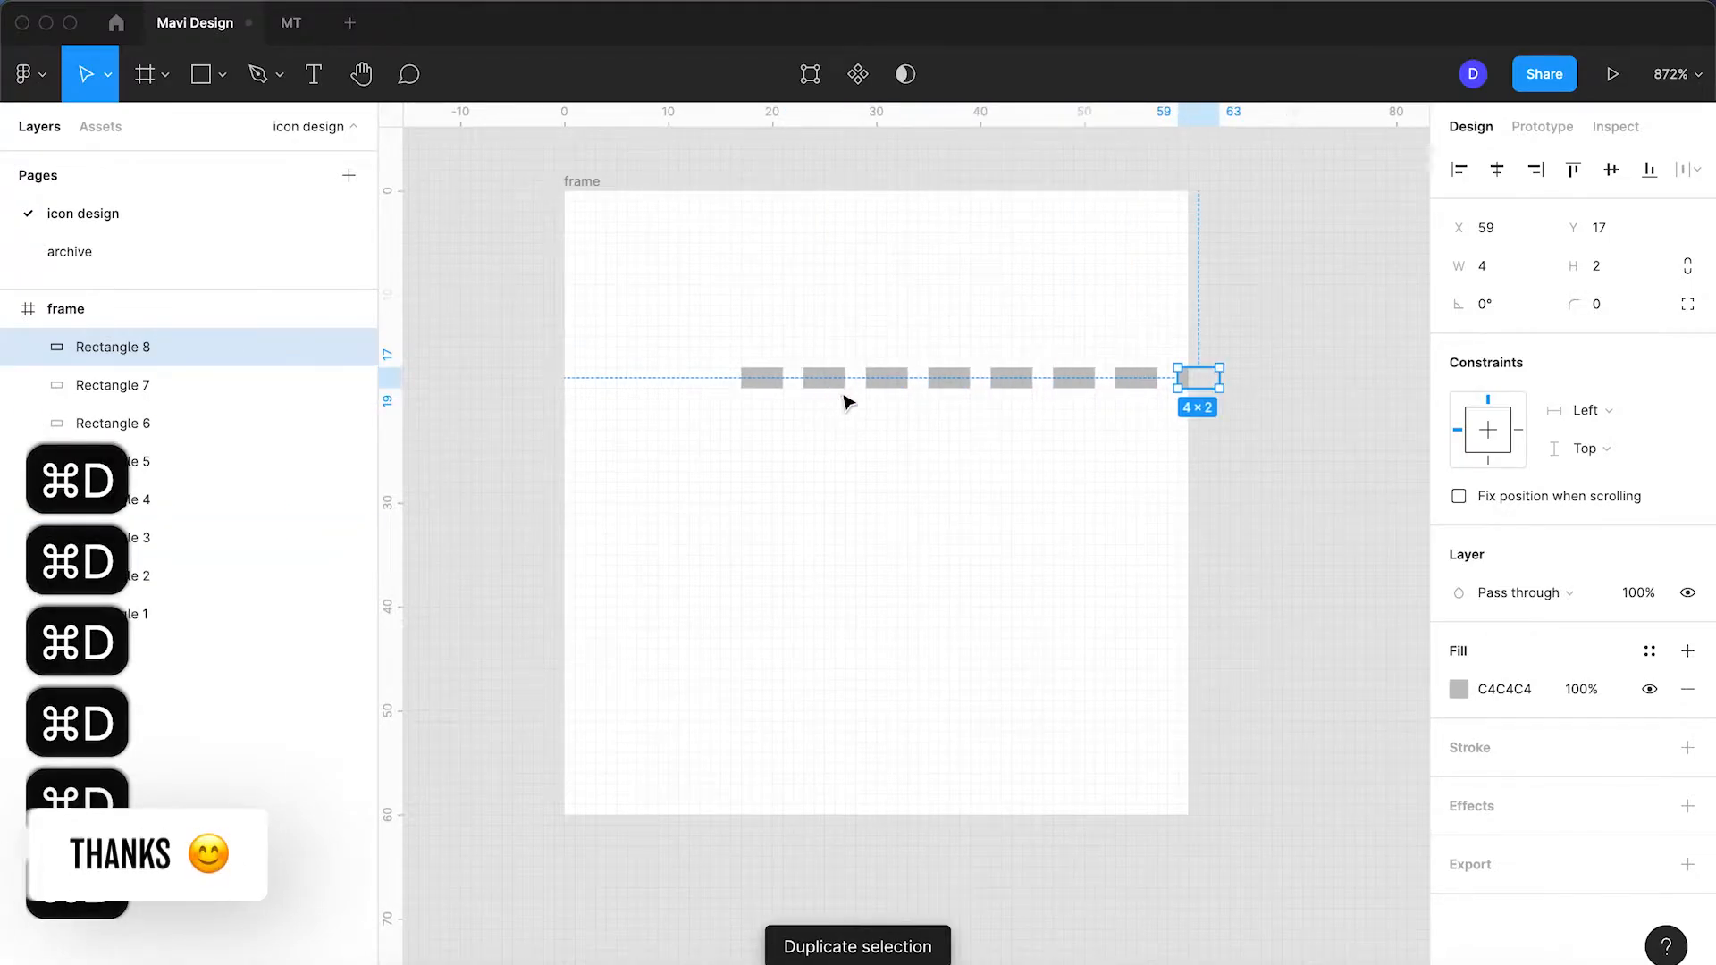
- Select all eight rectangles and center the row horizontally in the frame, 7 from each side
shift+click(1140, 382)
click(697, 440)
drag(698, 440, 1260, 340)
drag(992, 390, 877, 390)
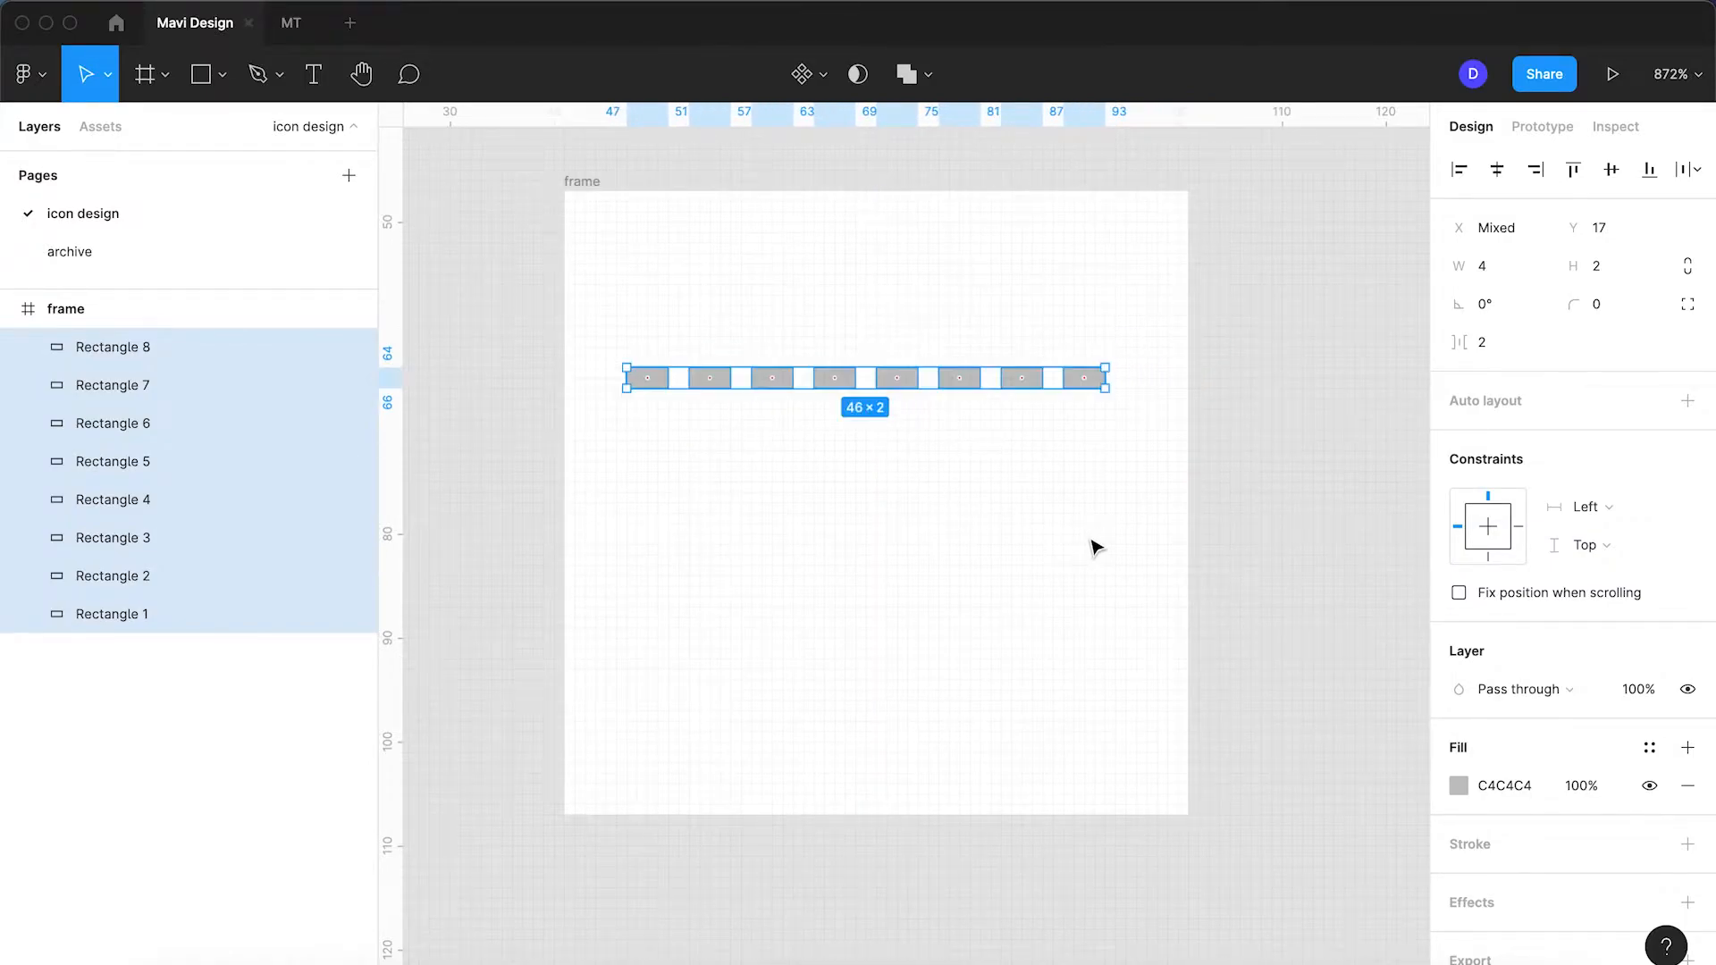
key(alt)
key(Right)
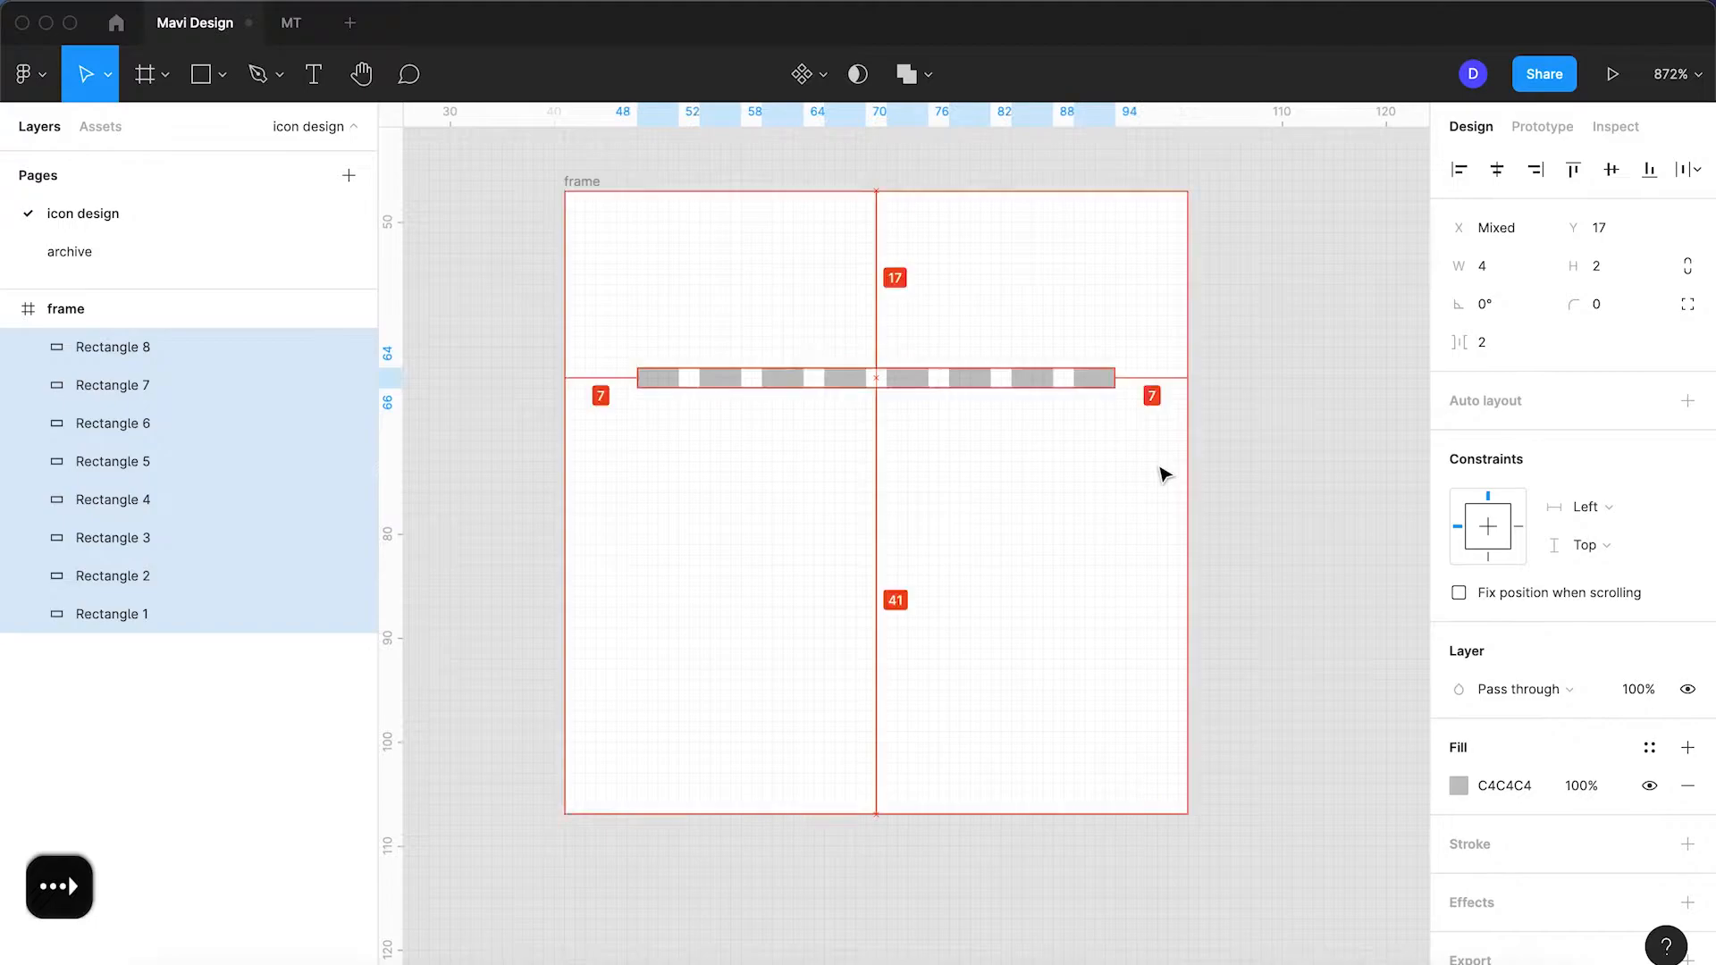
- Set the width of all eight rectangles to 3
click(1502, 262)
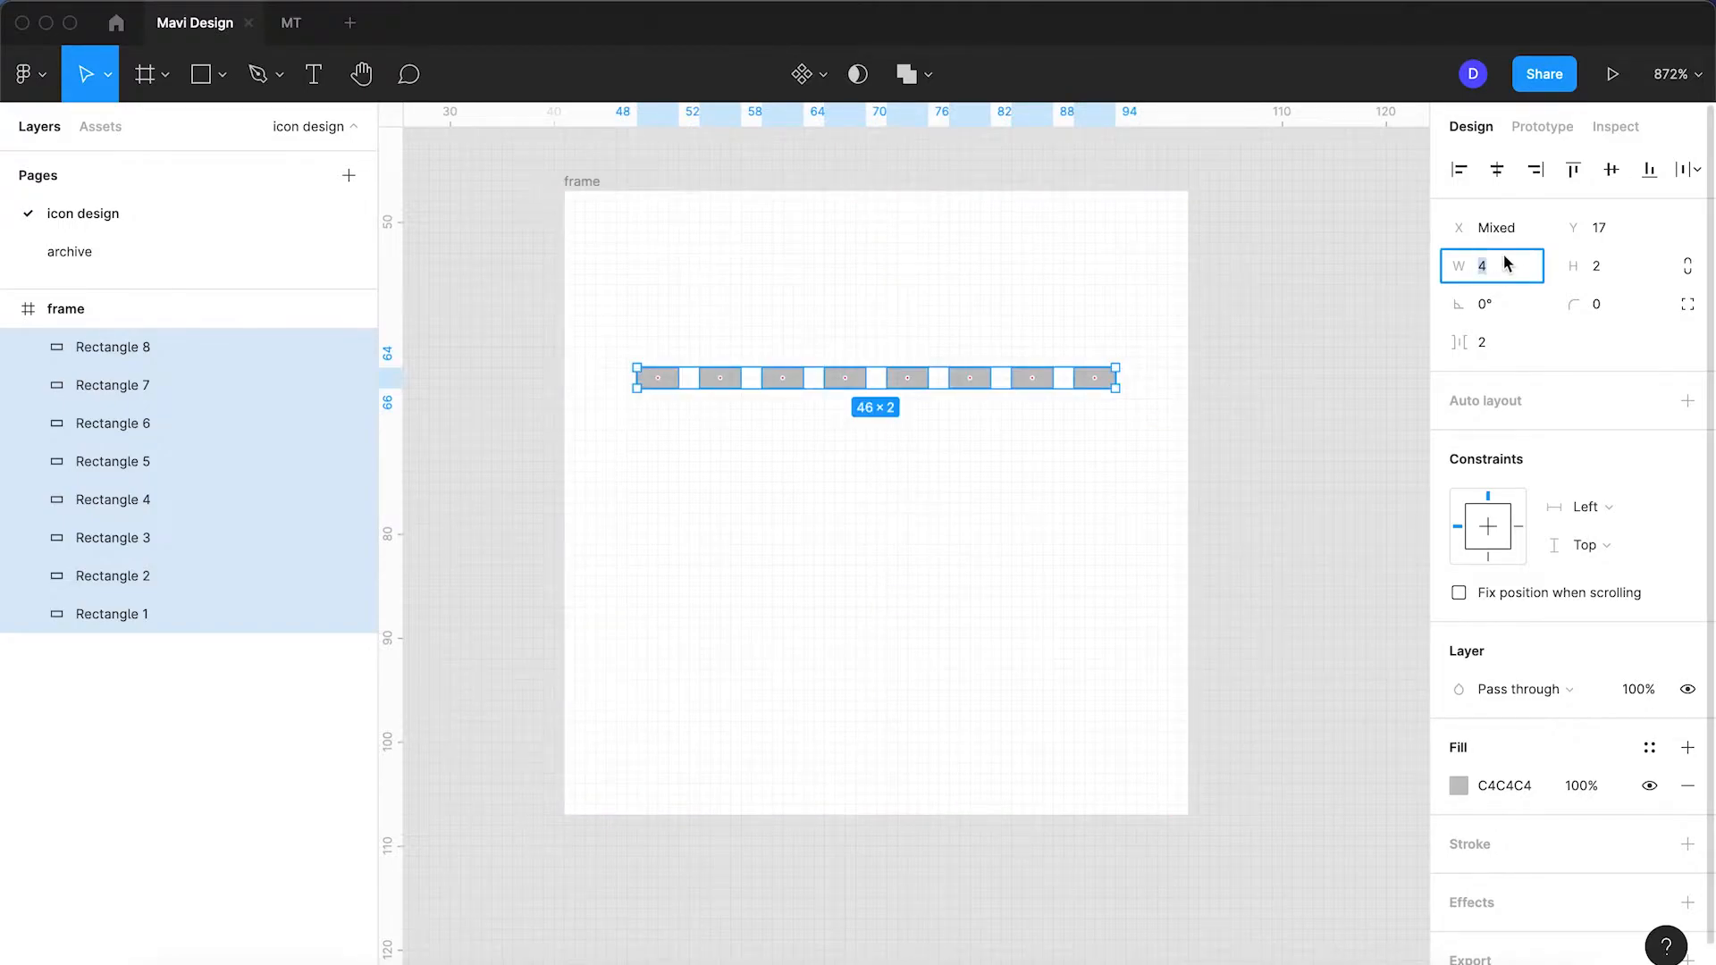
key(Up)
key(Down)
key(Down)
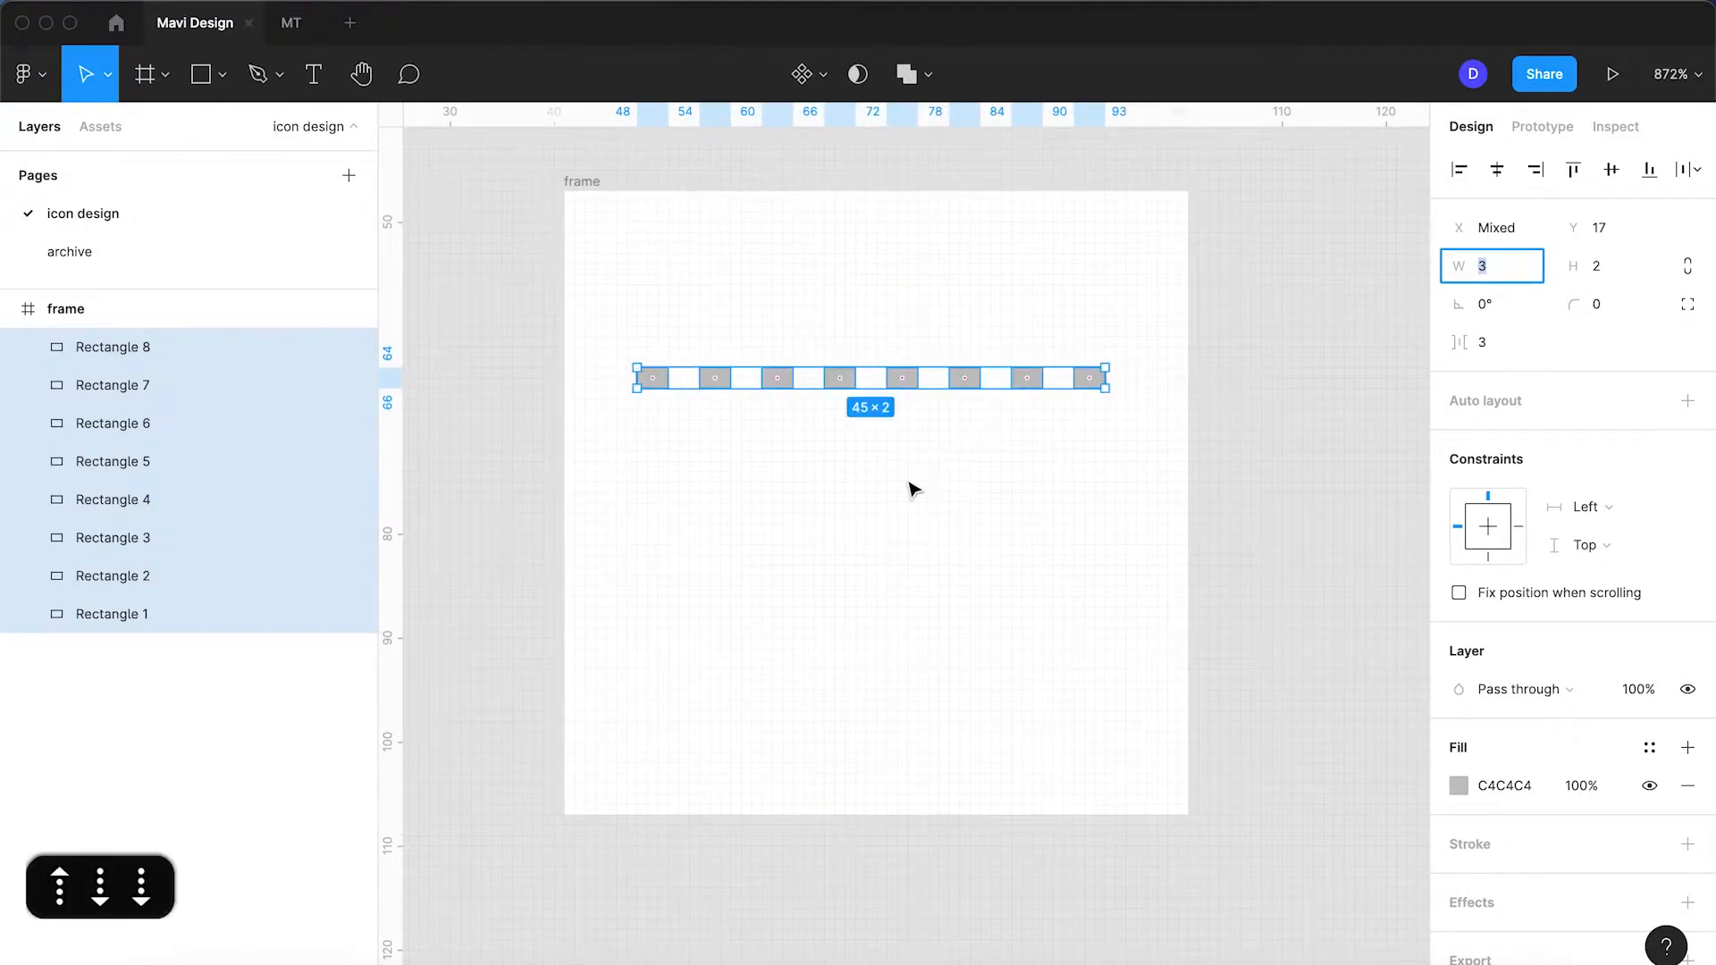
key(Return)
click(939, 518)
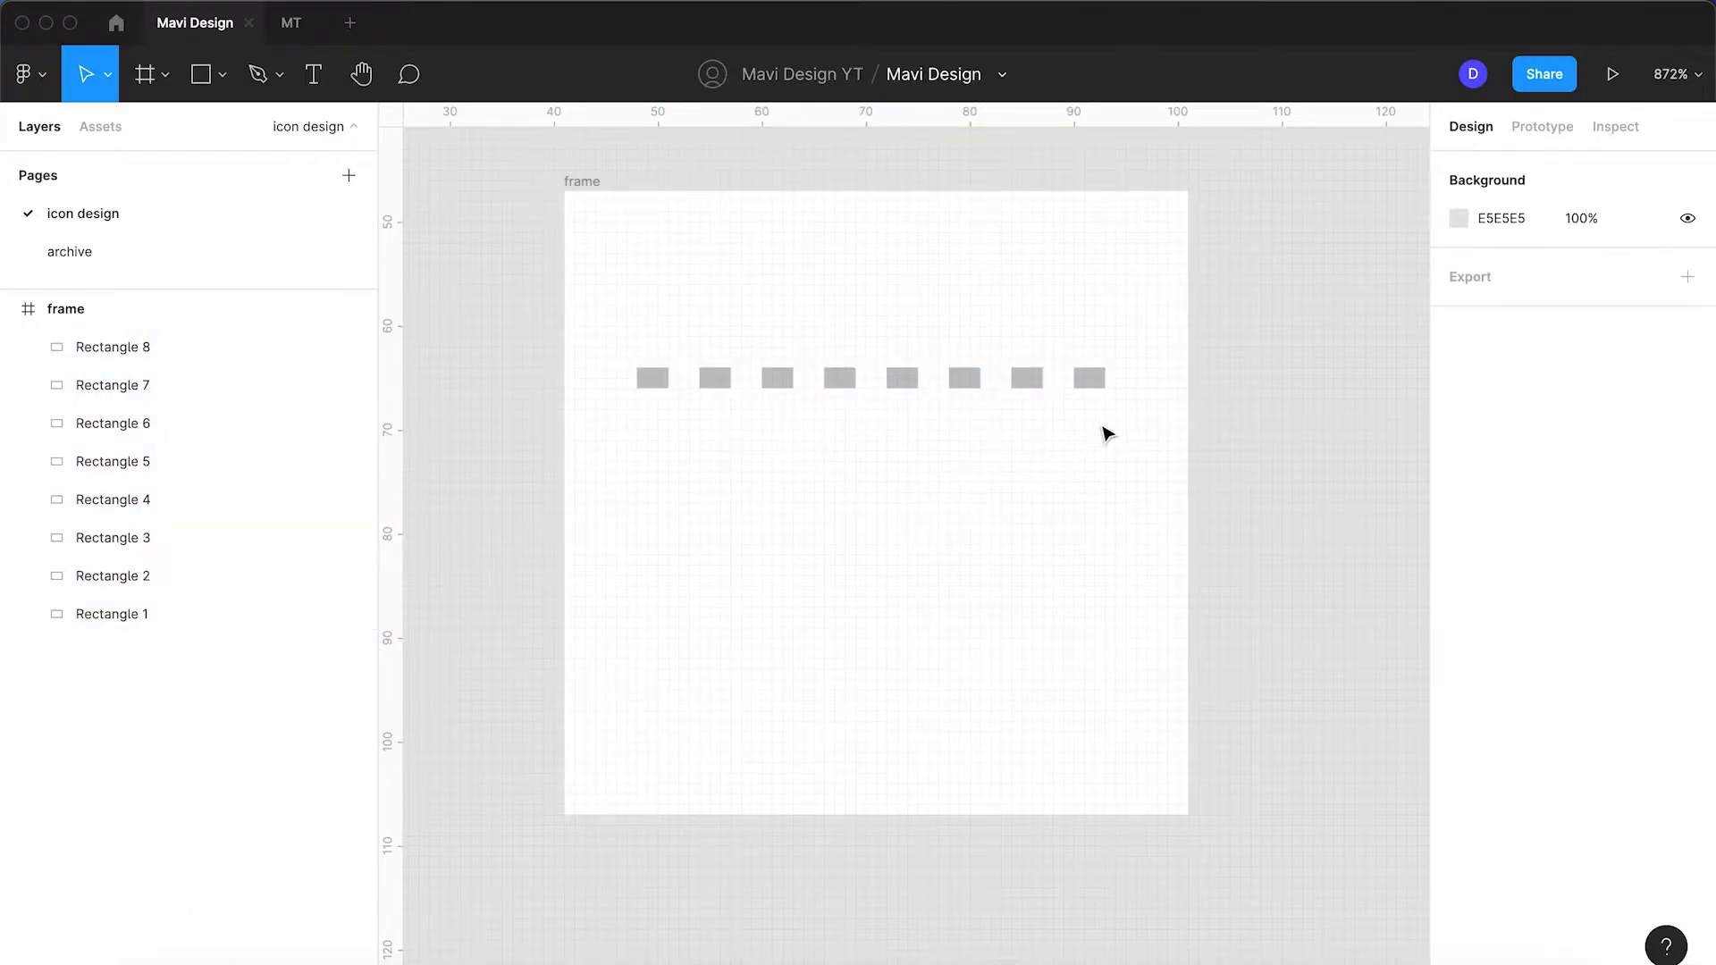
- Set the rectangles' width to 2 and nudge all except the first one left to tighten the first gap
click(648, 386)
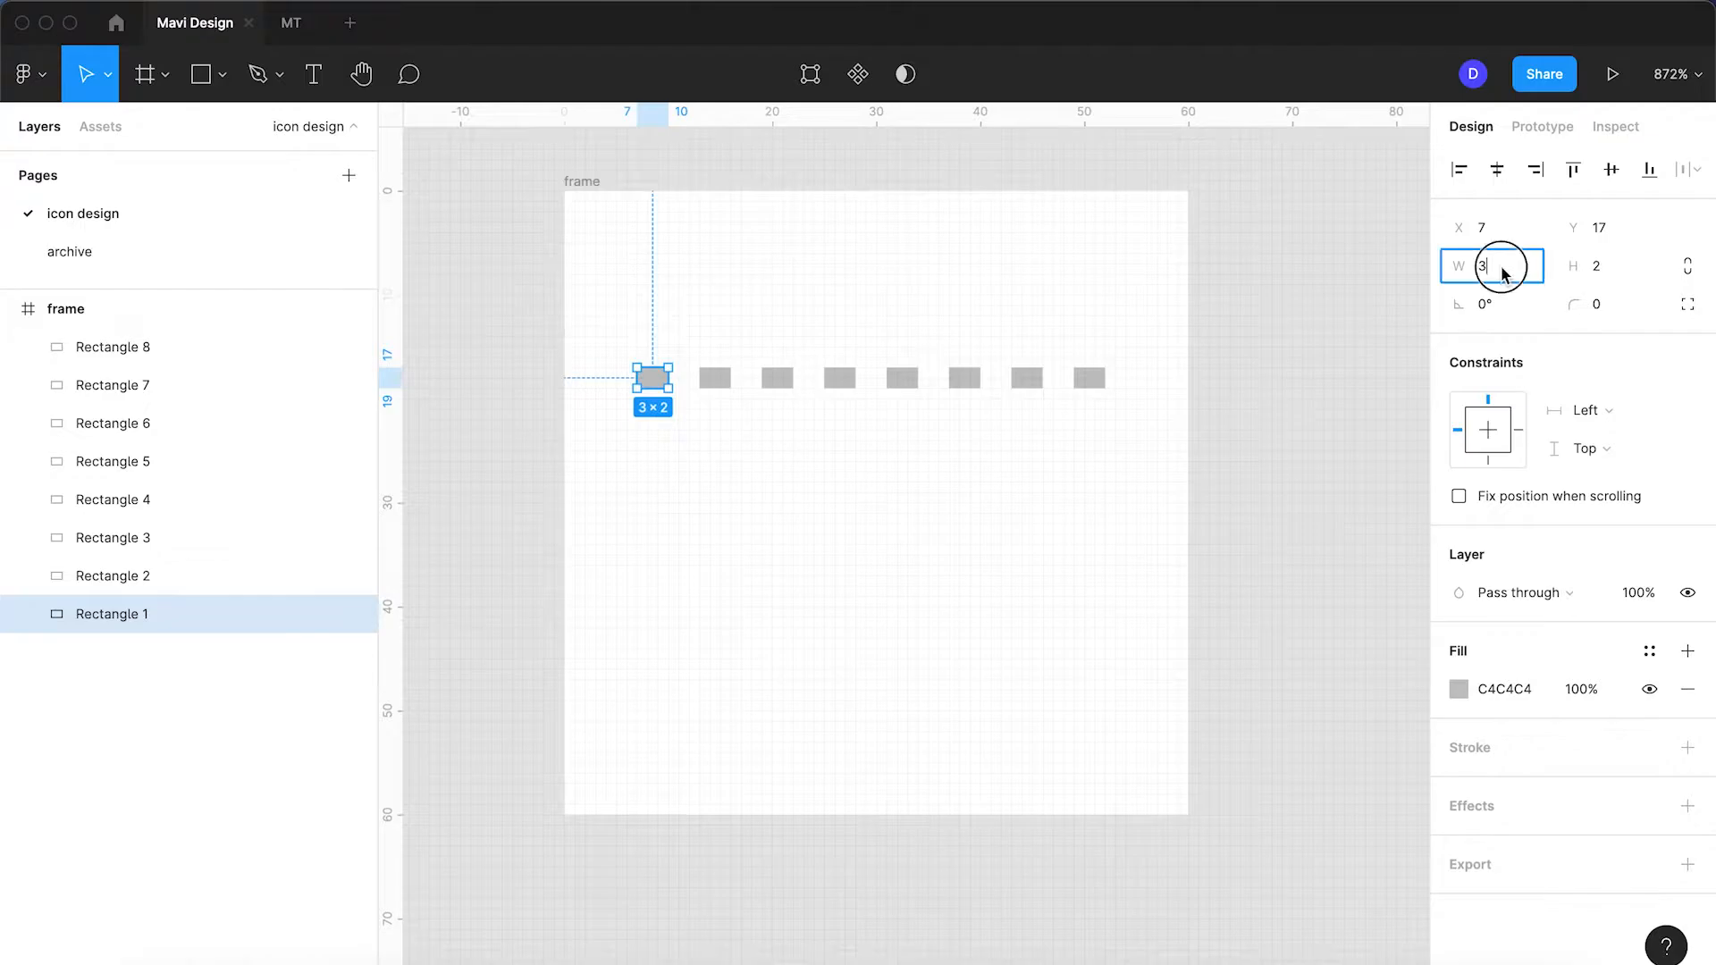
key(Return)
drag(1113, 476, 715, 315)
click(1059, 456)
drag(1145, 487, 709, 314)
key(Left)
key(Left)
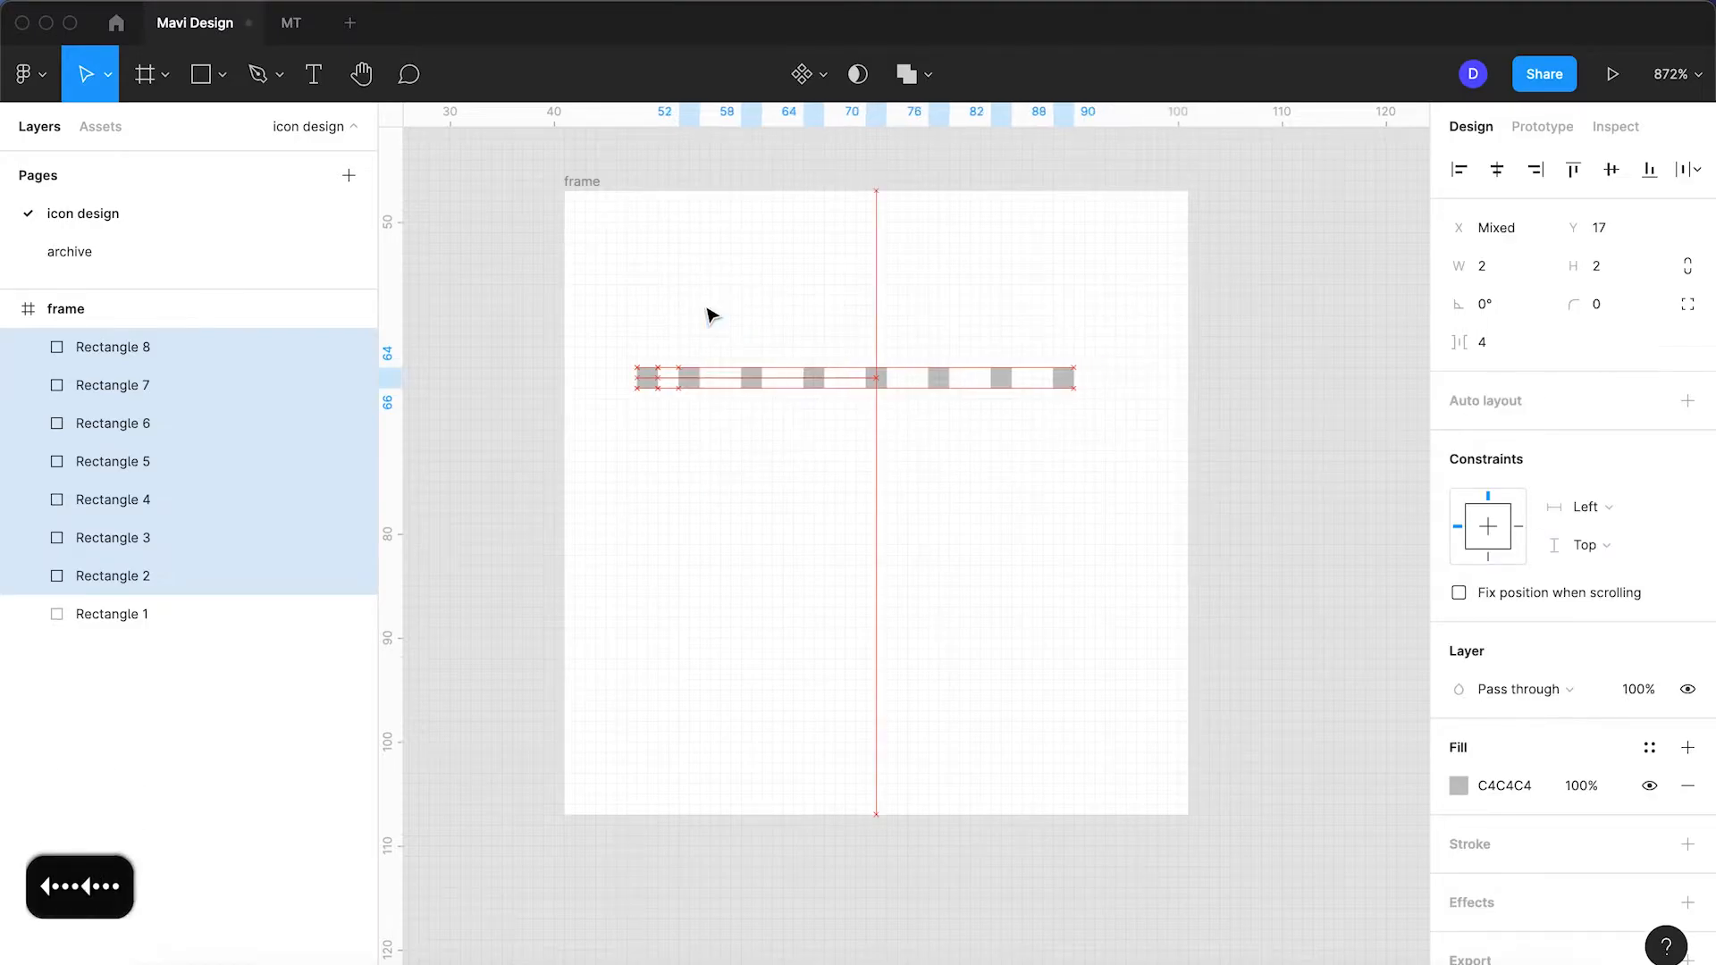
key(Right)
- Nudge the remaining squares left group by group until the first four are spaced 2 apart
click(1062, 454)
drag(1125, 440, 724, 337)
key(Left)
key(Left)
key(Right)
click(1148, 433)
drag(1142, 426, 791, 334)
key(Left)
key(Left)
drag(1104, 472, 719, 308)
key(Left)
key(Left)
drag(1124, 414, 675, 303)
key(Left)
- Delete the last four squares of the row
drag(805, 457, 1069, 337)
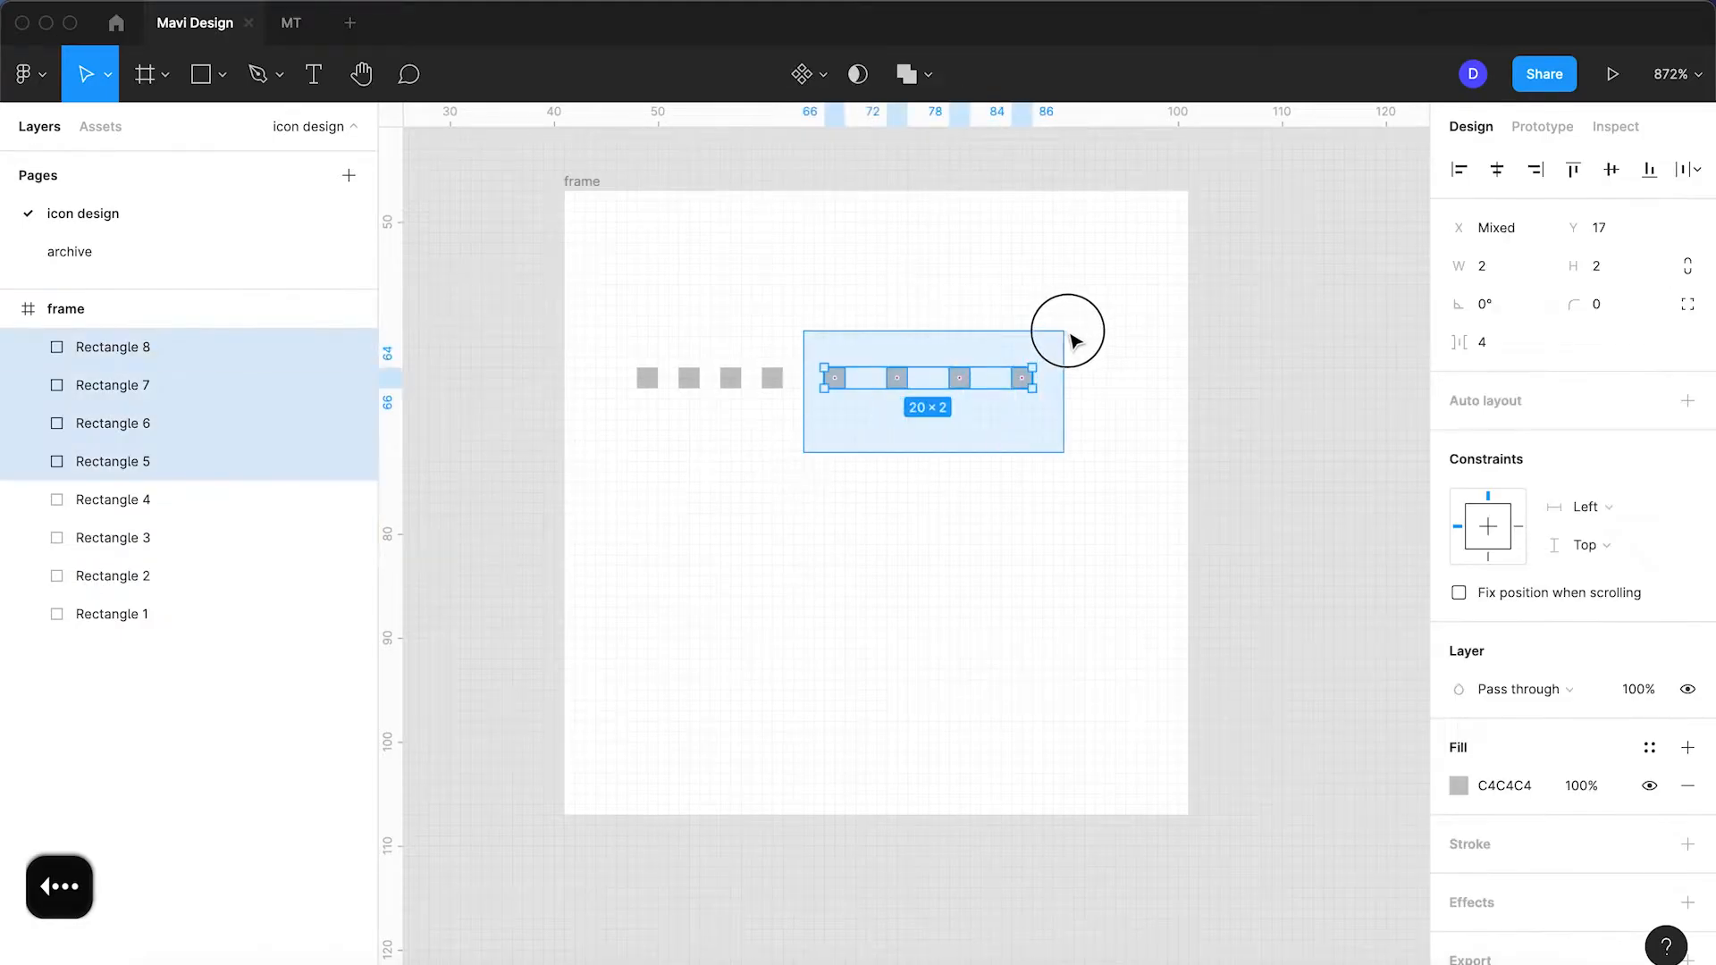
key(BackSpace)
click(770, 383)
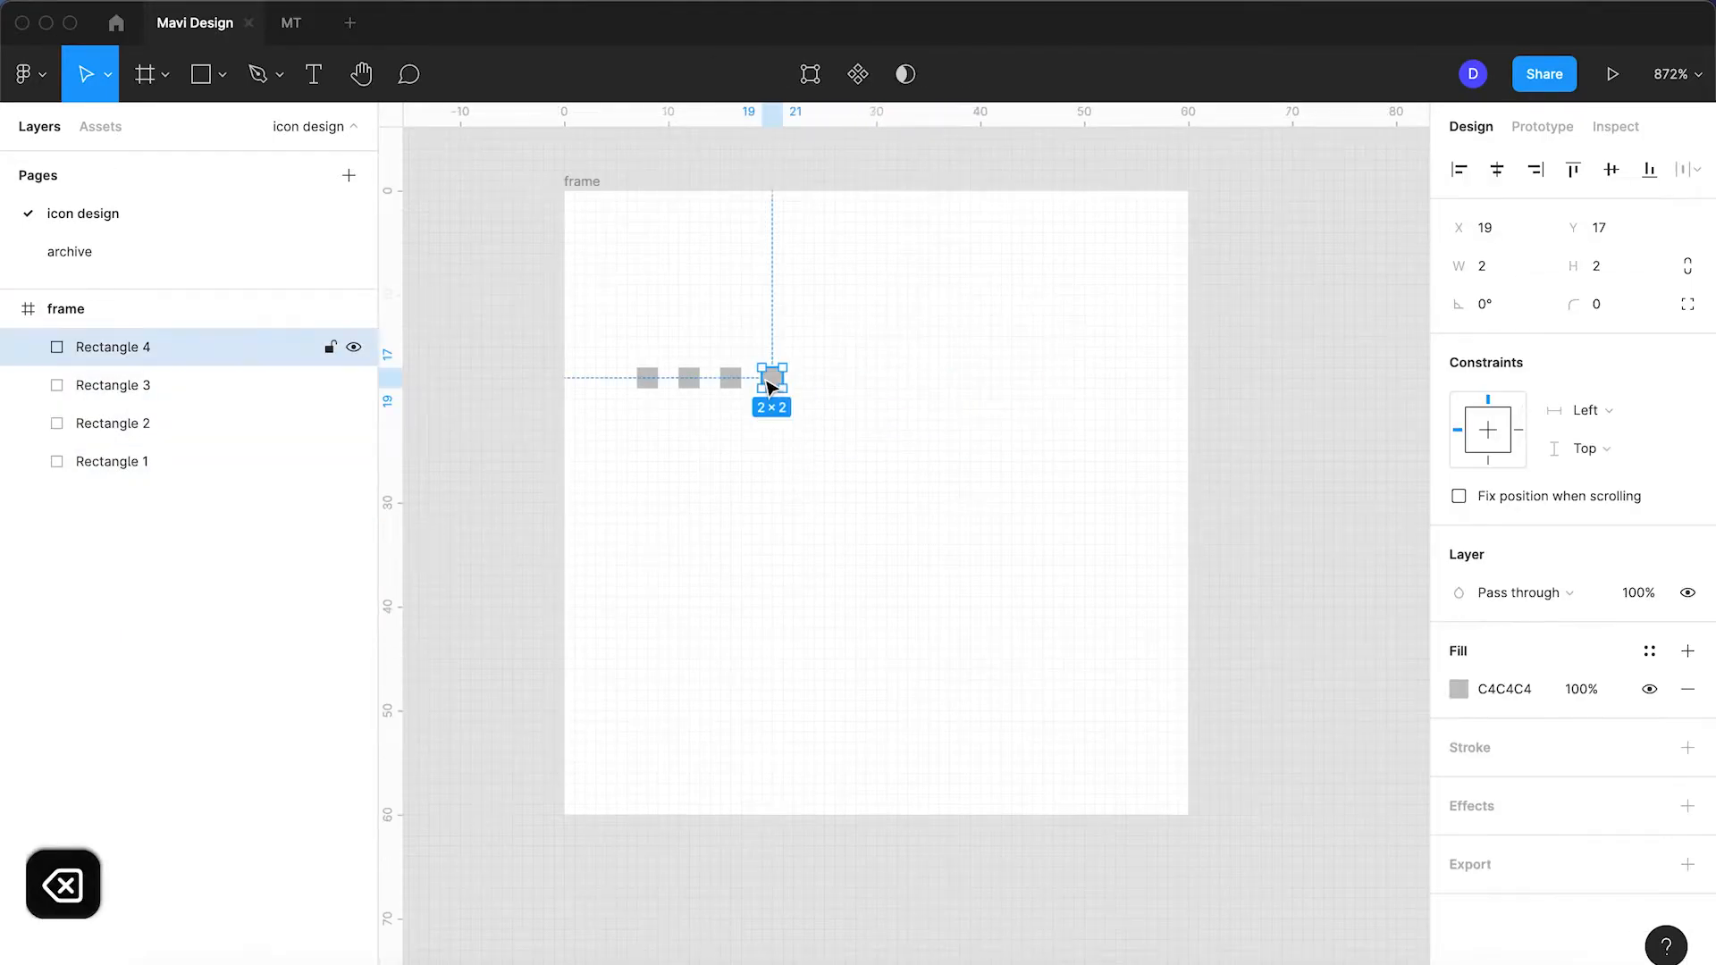
key(super+d)
key(super+y)
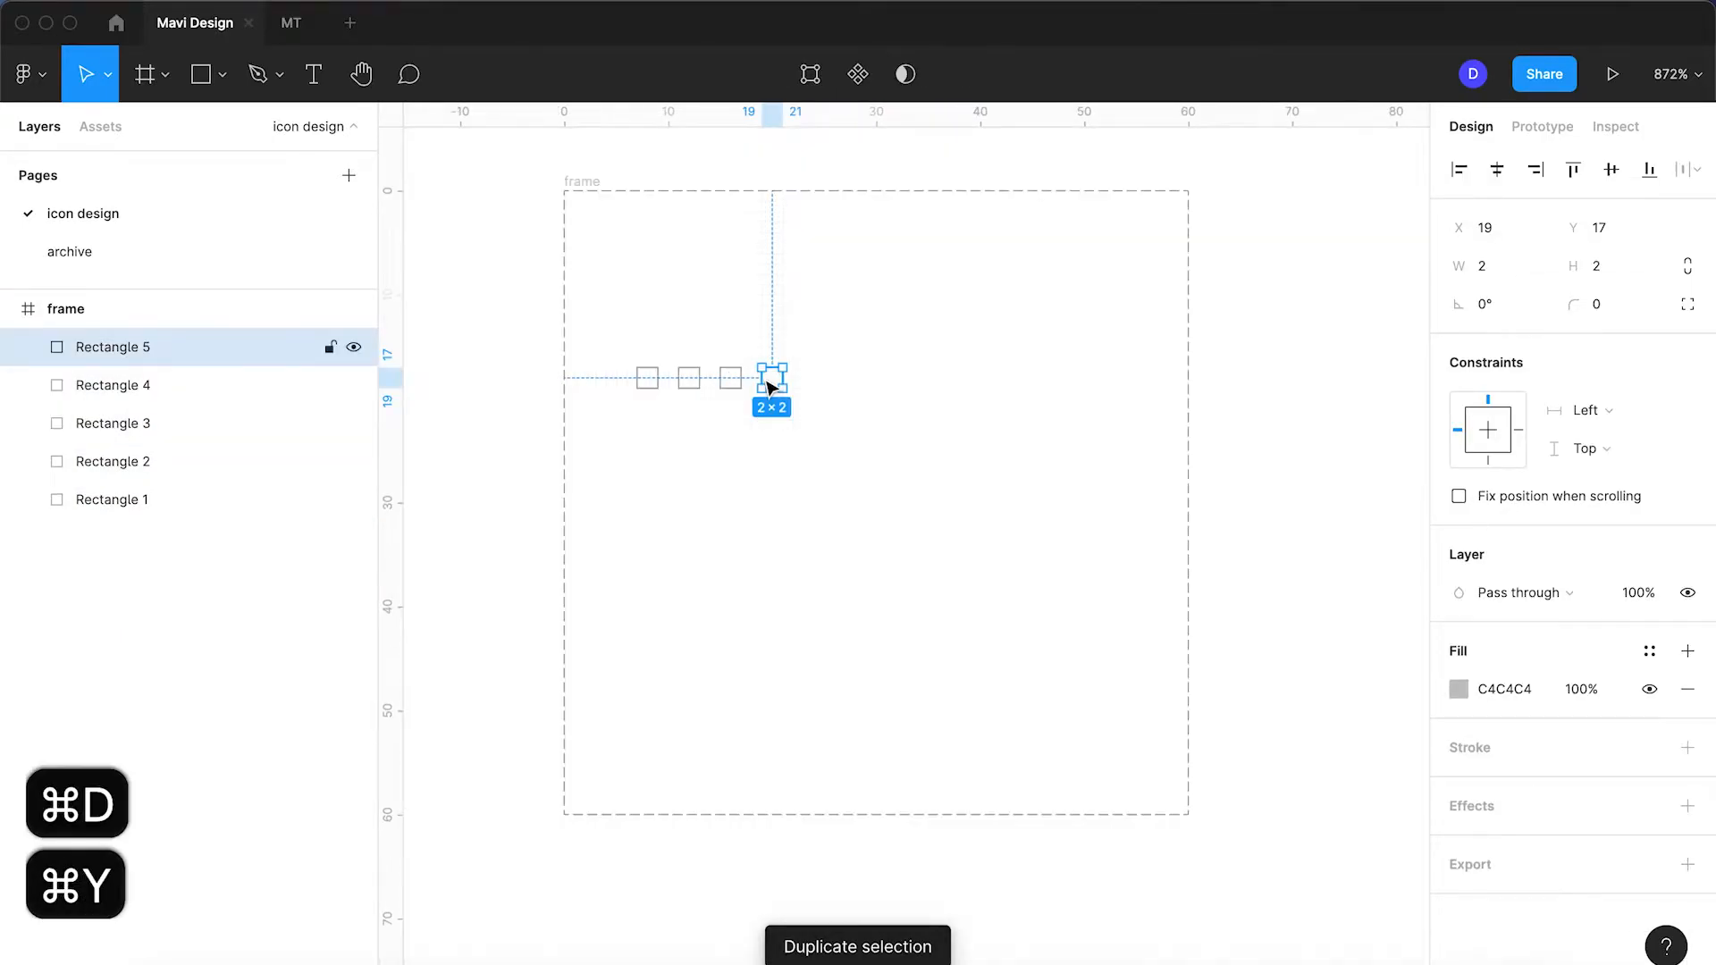
key(super+y)
key(super+z)
- Place a copy of the fourth square 2 to its right and repeat the duplication to get seven evenly spaced squares
drag(769, 384, 818, 386)
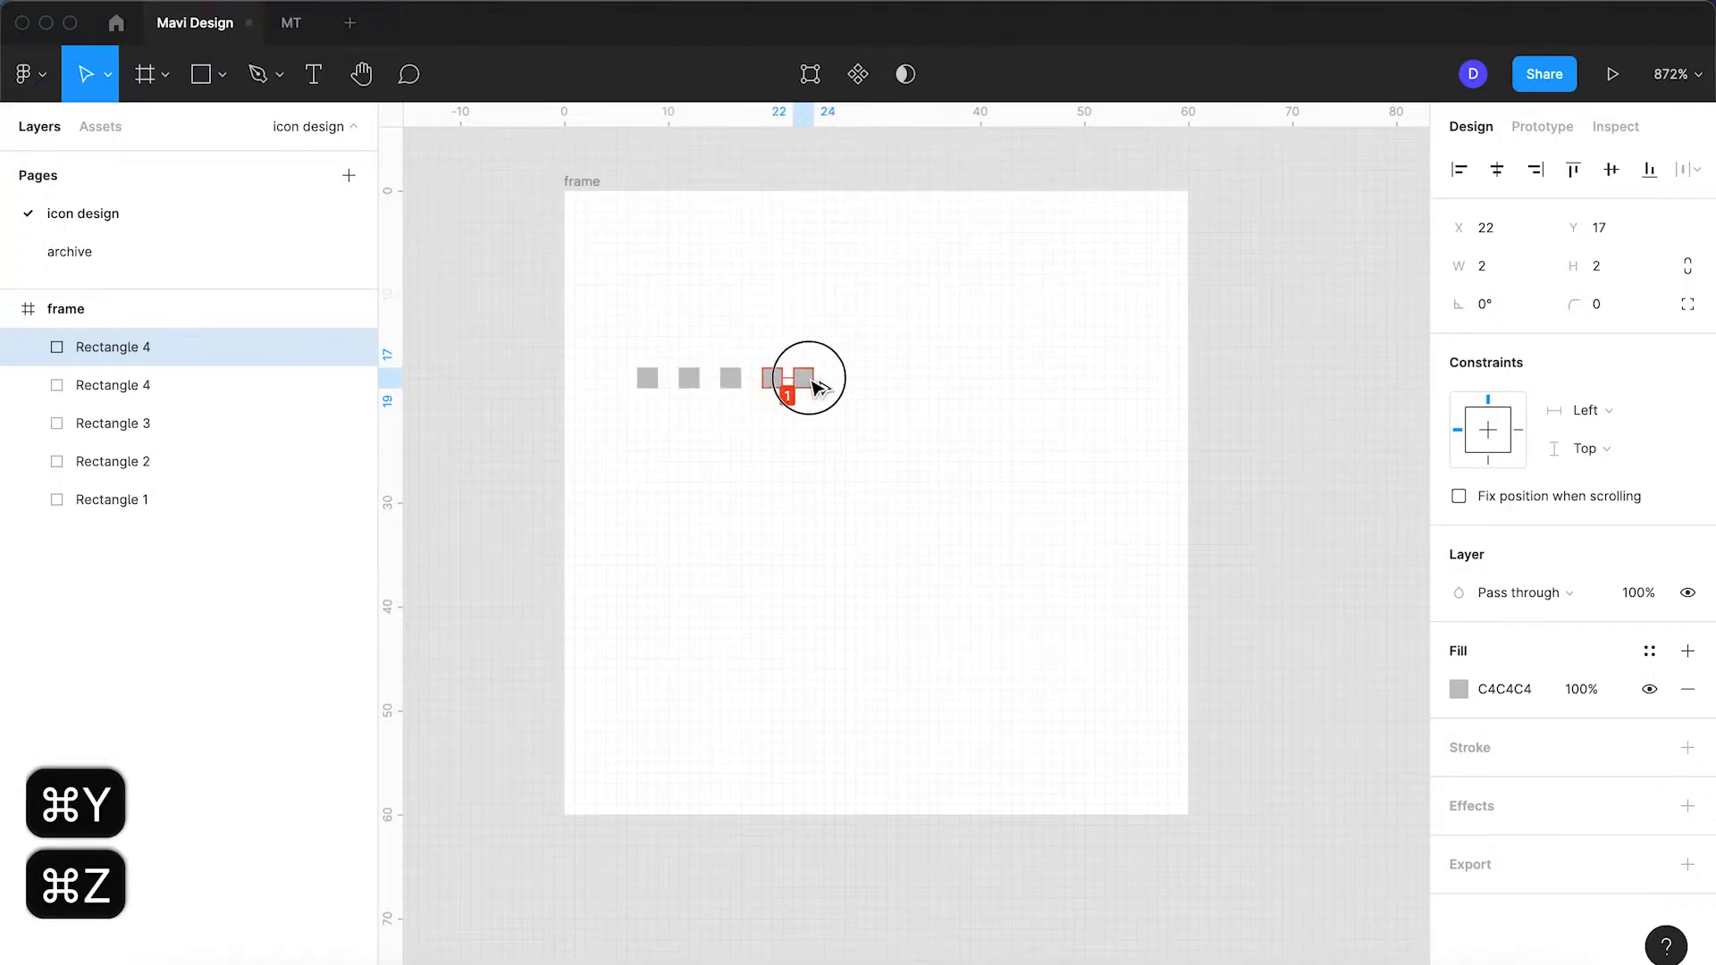
key(super+d)
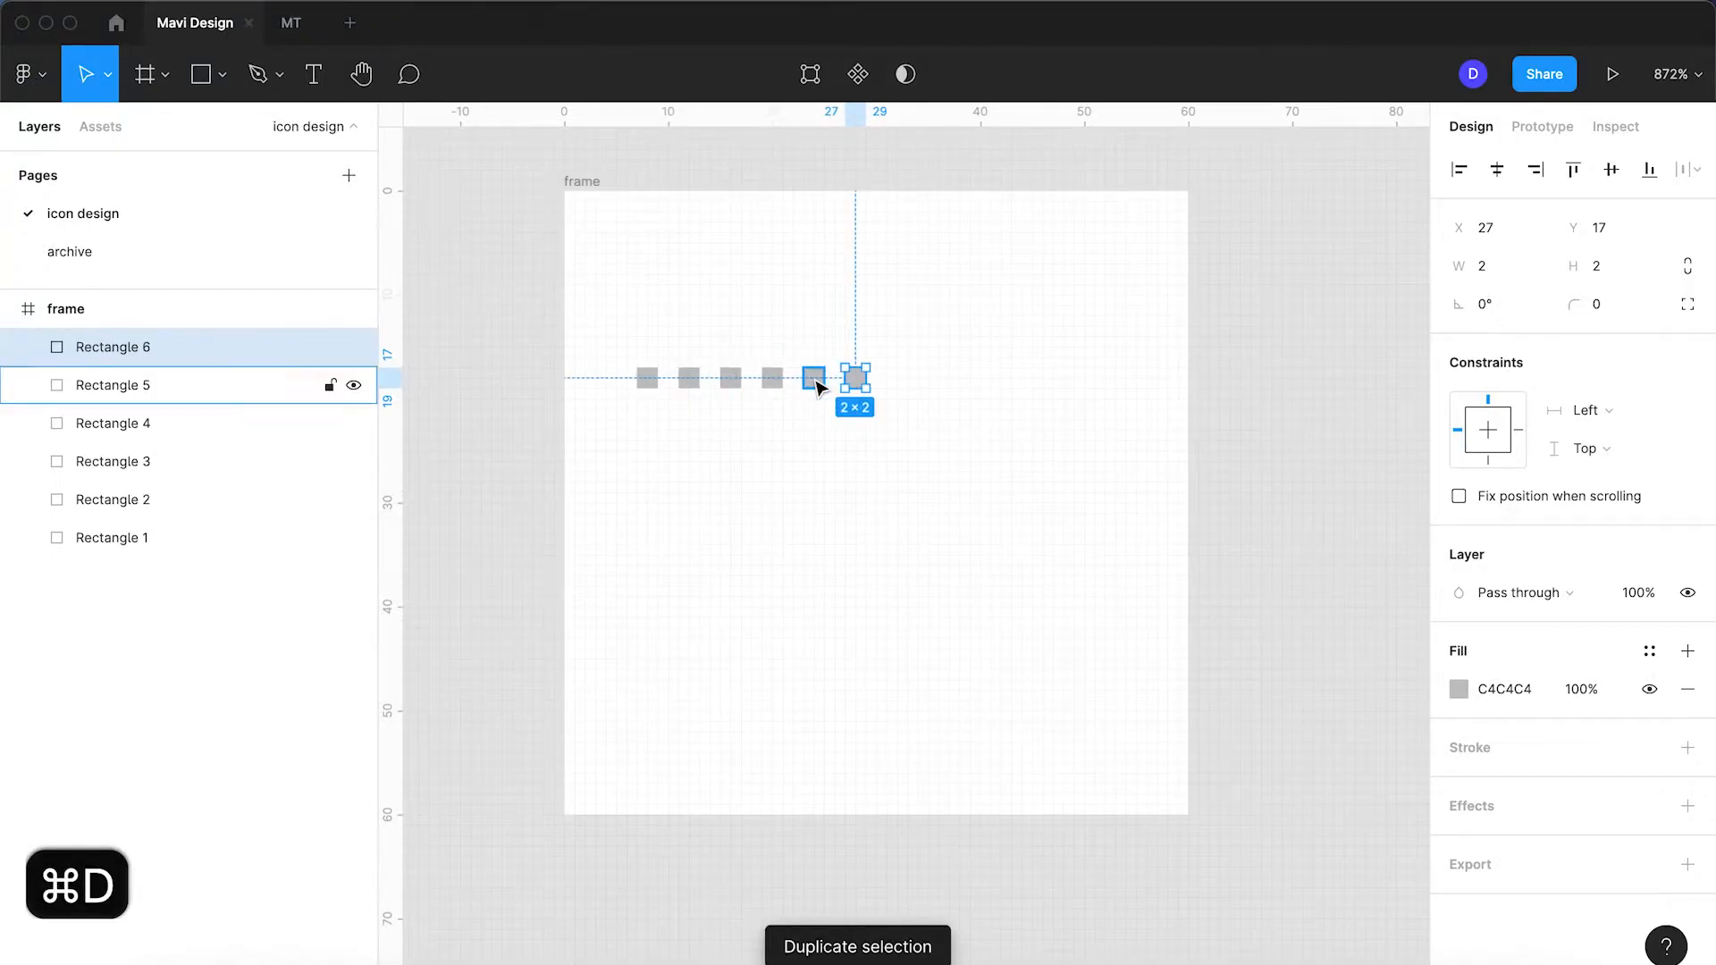
key(super+d)
click(884, 432)
- Select the seven squares and move the row right to center it horizontally, 17 from each frame side
drag(968, 431, 594, 322)
key(Right)
key(Right)
key(Right)
key(Right)
key(Right)
key(Right)
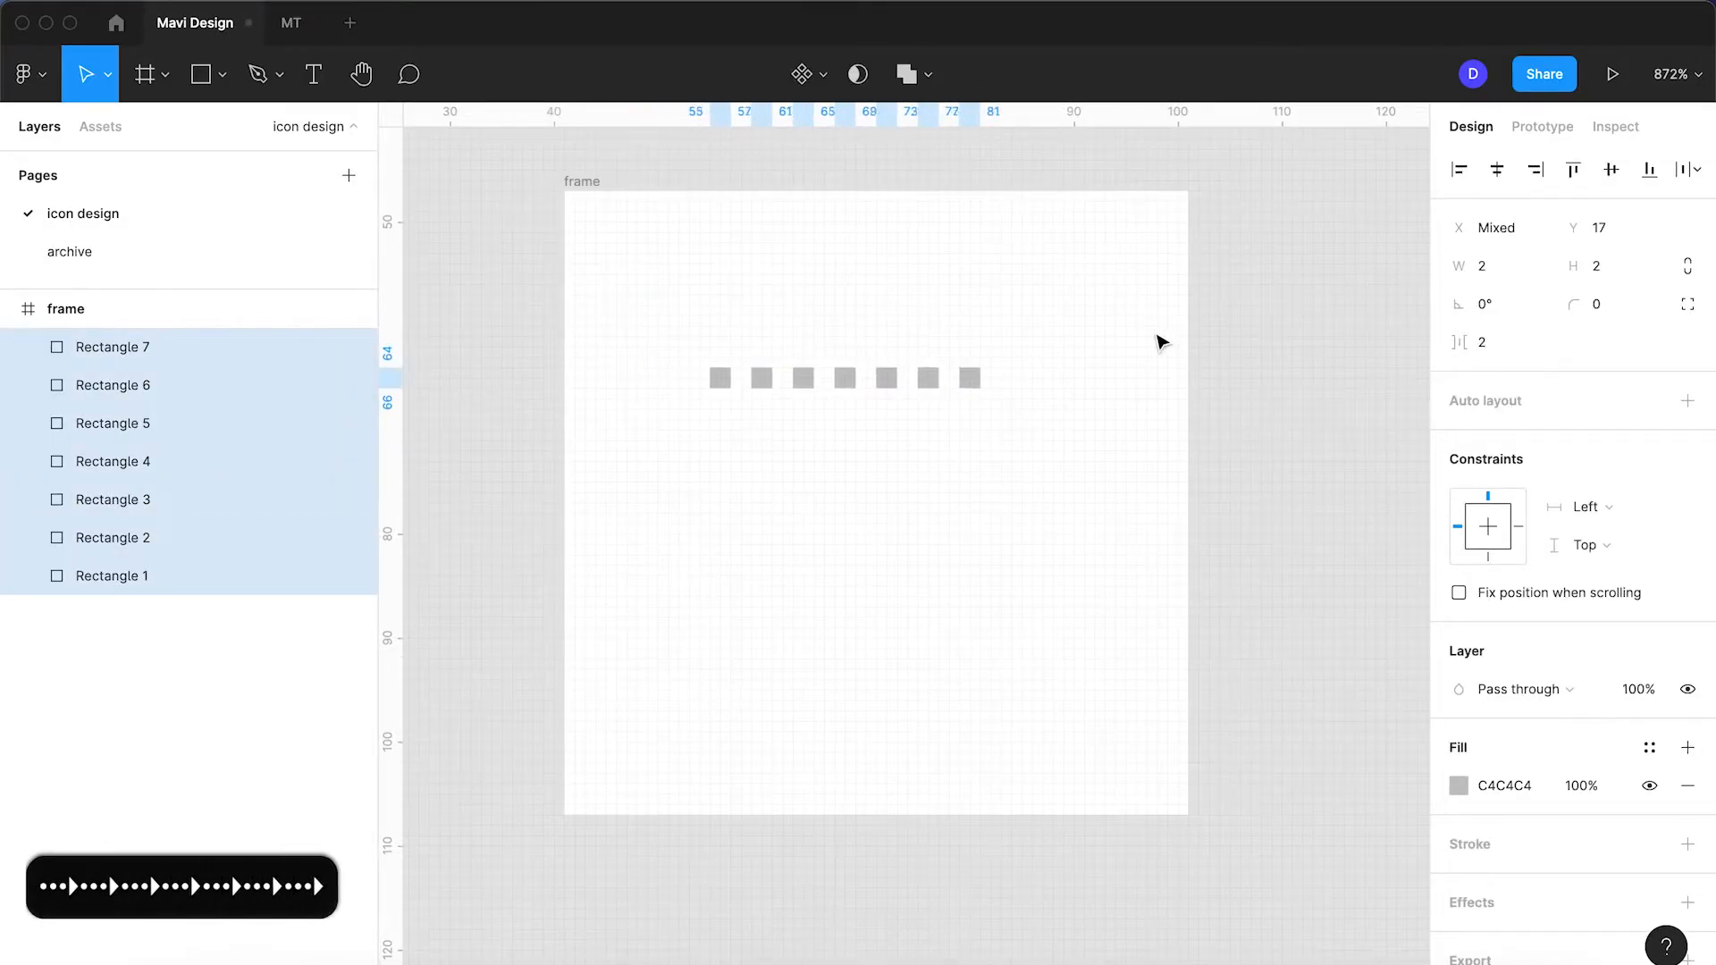
key(Right)
key(Right)
key(Right)
key(Right)
key(alt)
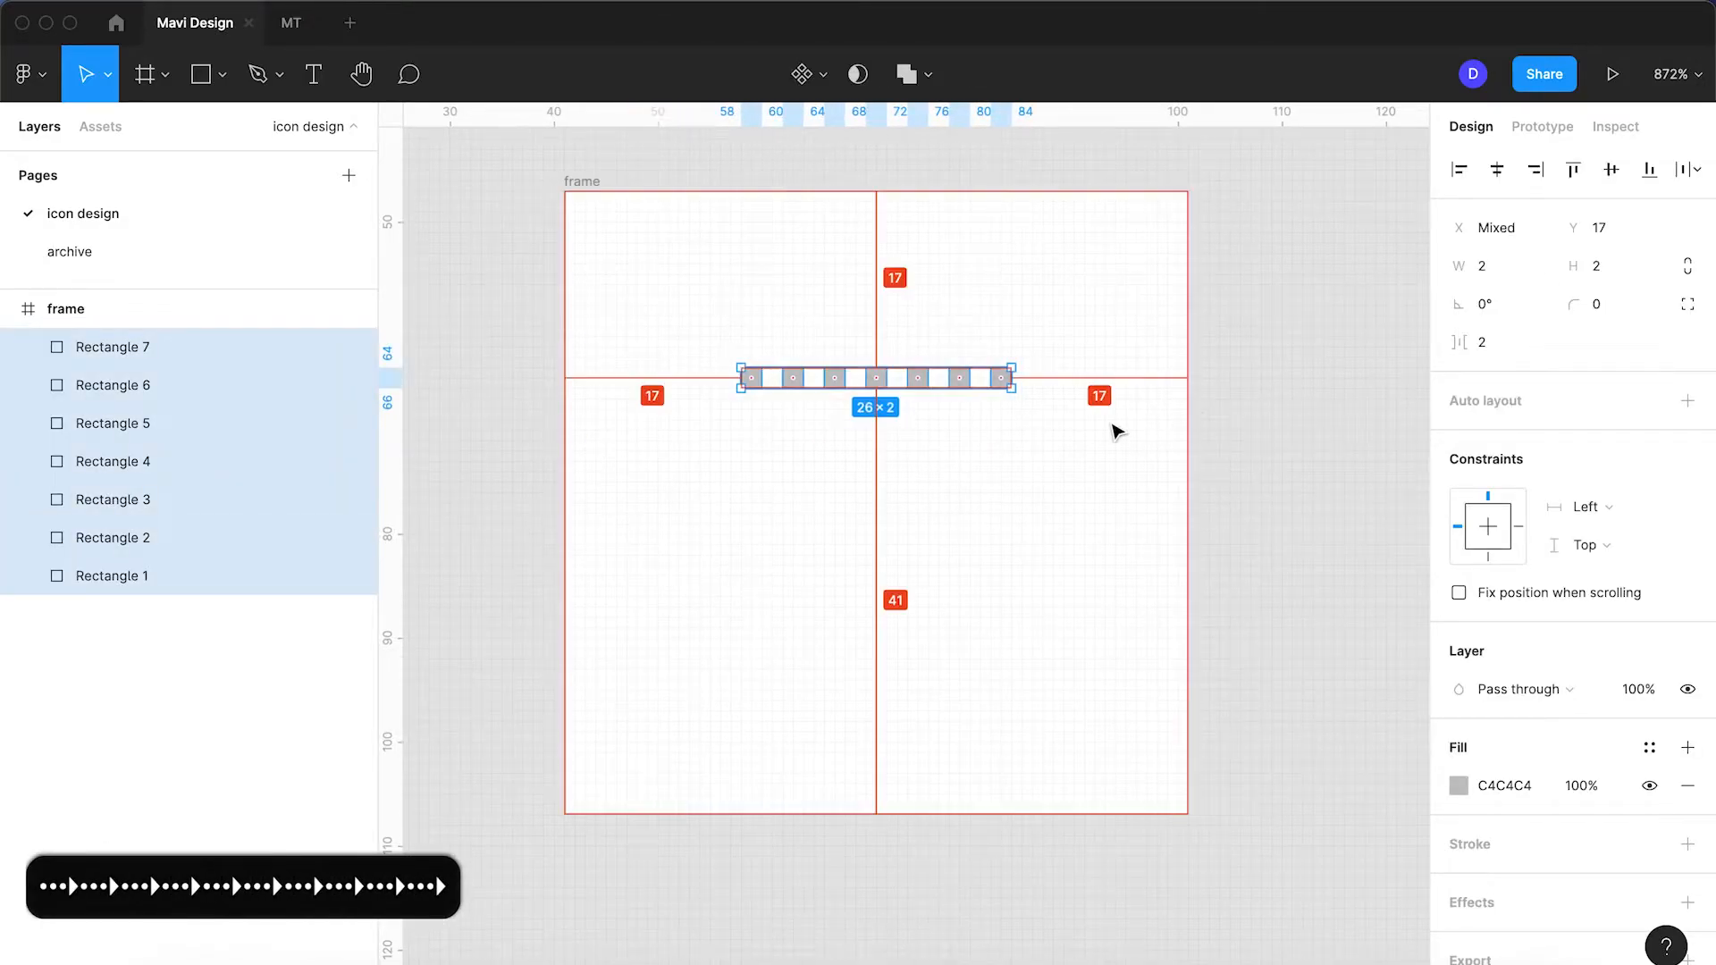
click(1054, 452)
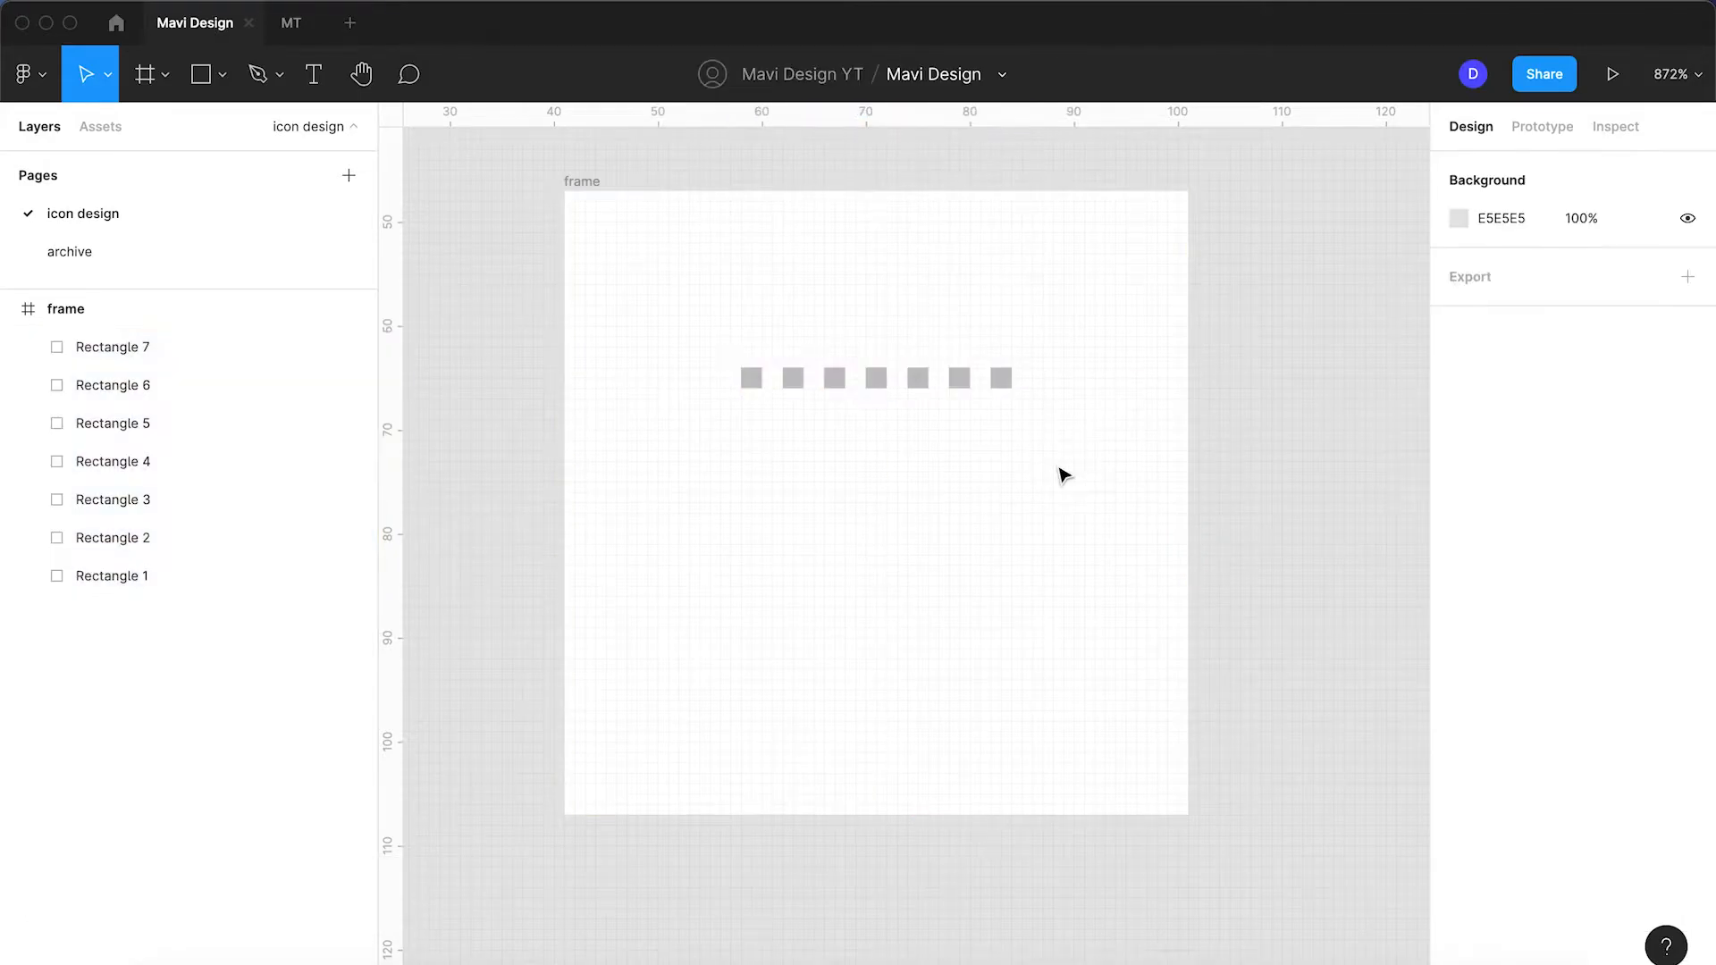
- Copy the row of squares downward with a gap of 2 and repeat the duplication to make four rows
drag(1054, 452, 809, 435)
key(super+d)
key(super+d)
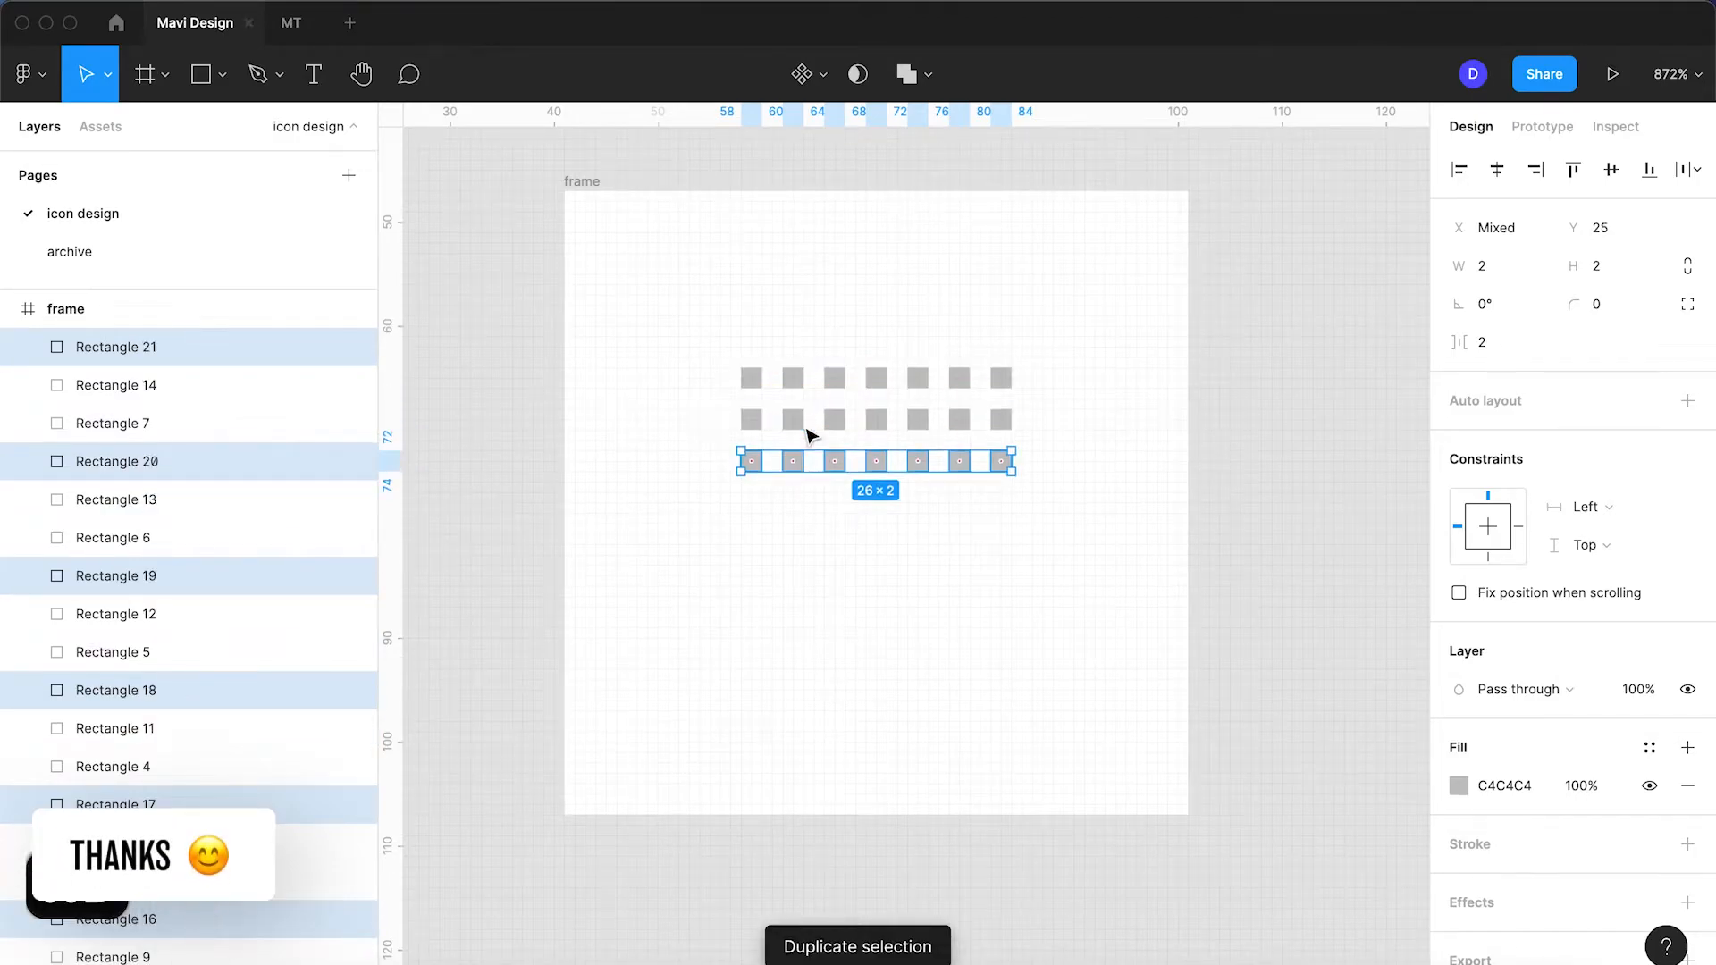
click(998, 657)
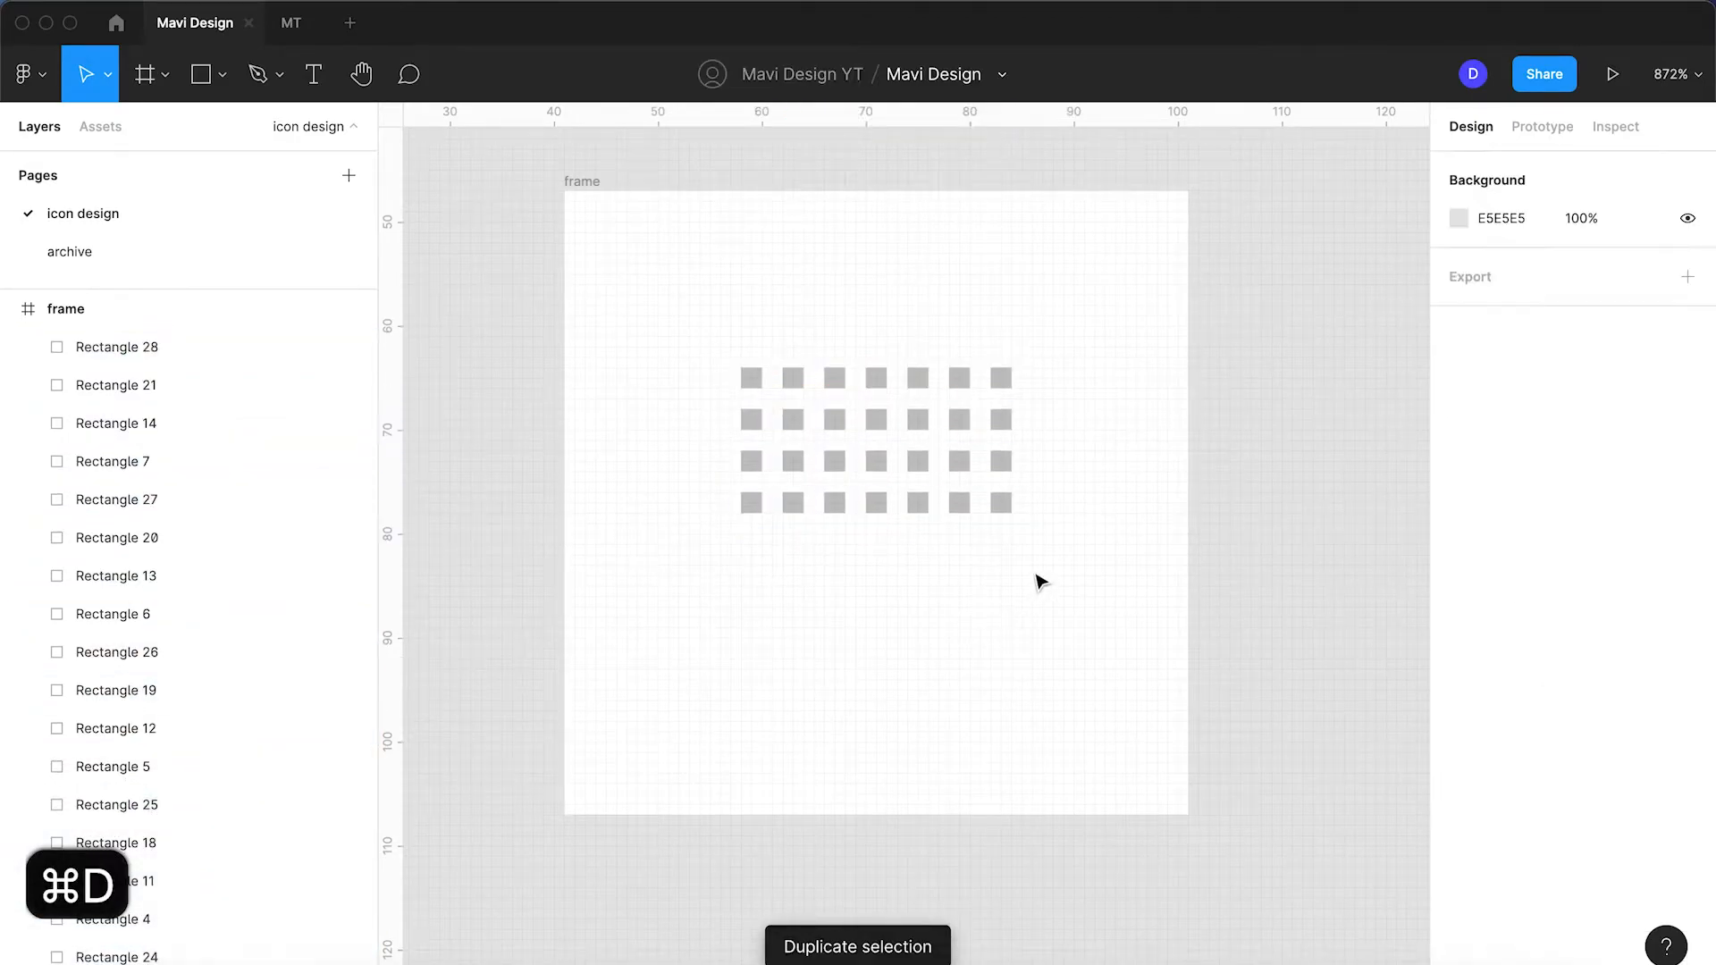
- Set the fill of all squares in the grid to black, 000000
drag(1033, 537, 700, 333)
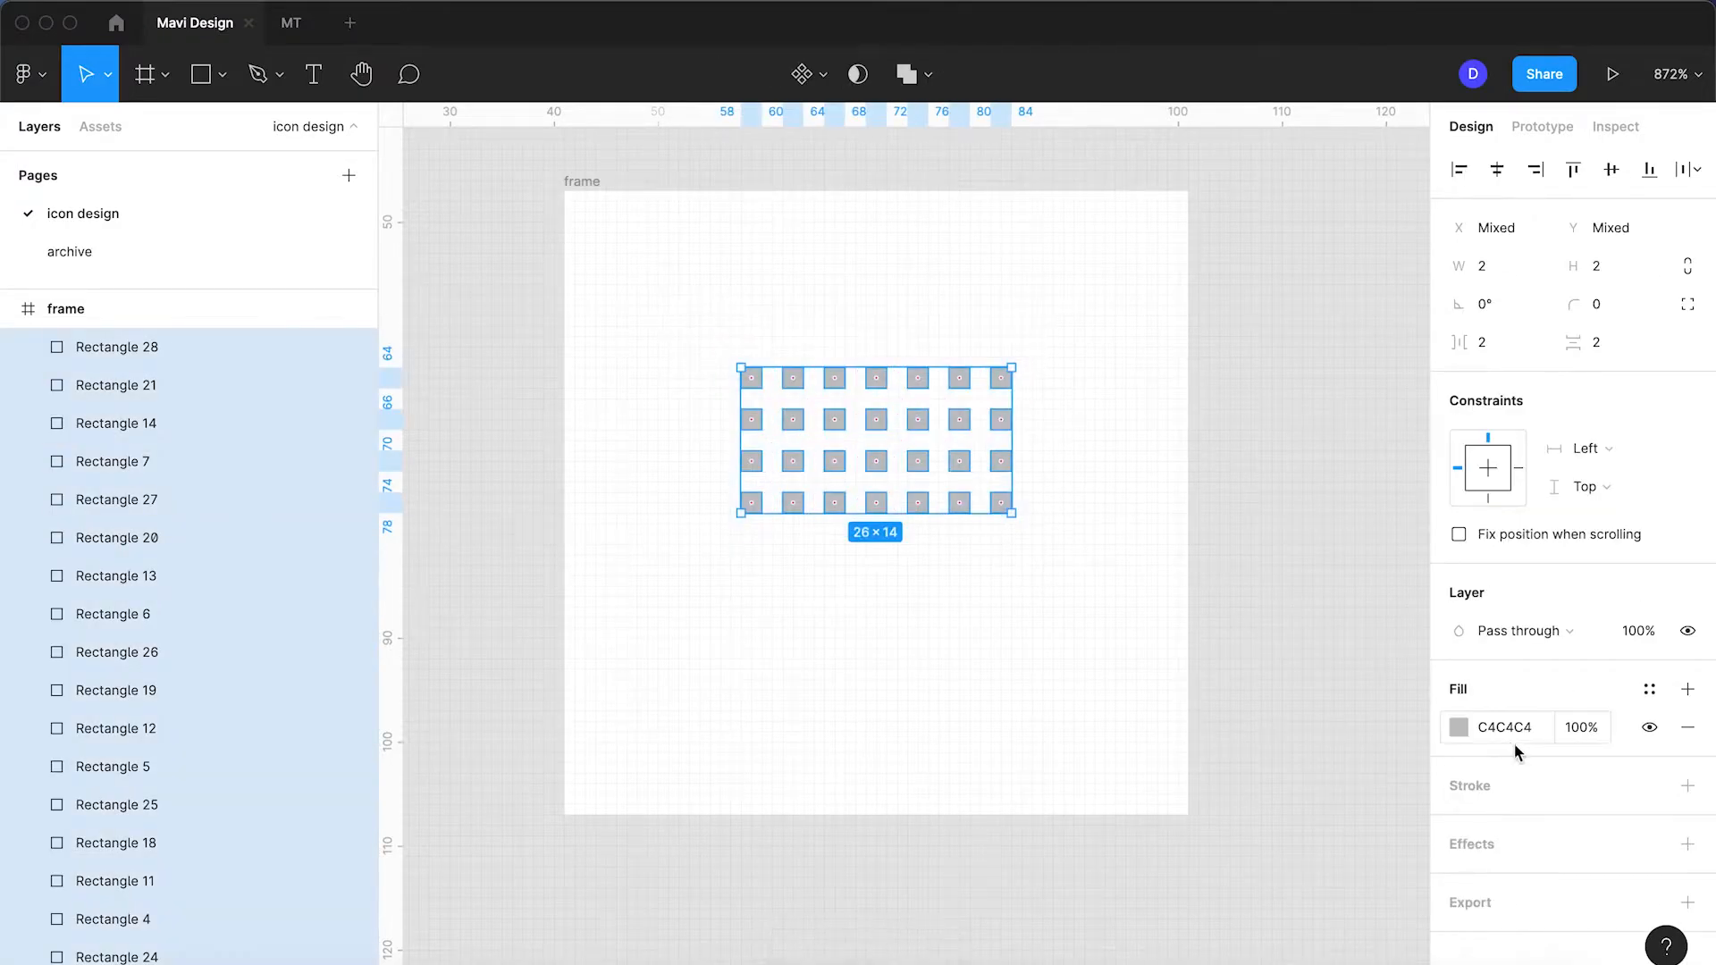
text(0)
key(Return)
click(927, 628)
- Set the layer opacity of the squares in the first six columns to 40%
drag(1041, 543, 636, 597)
click(969, 360)
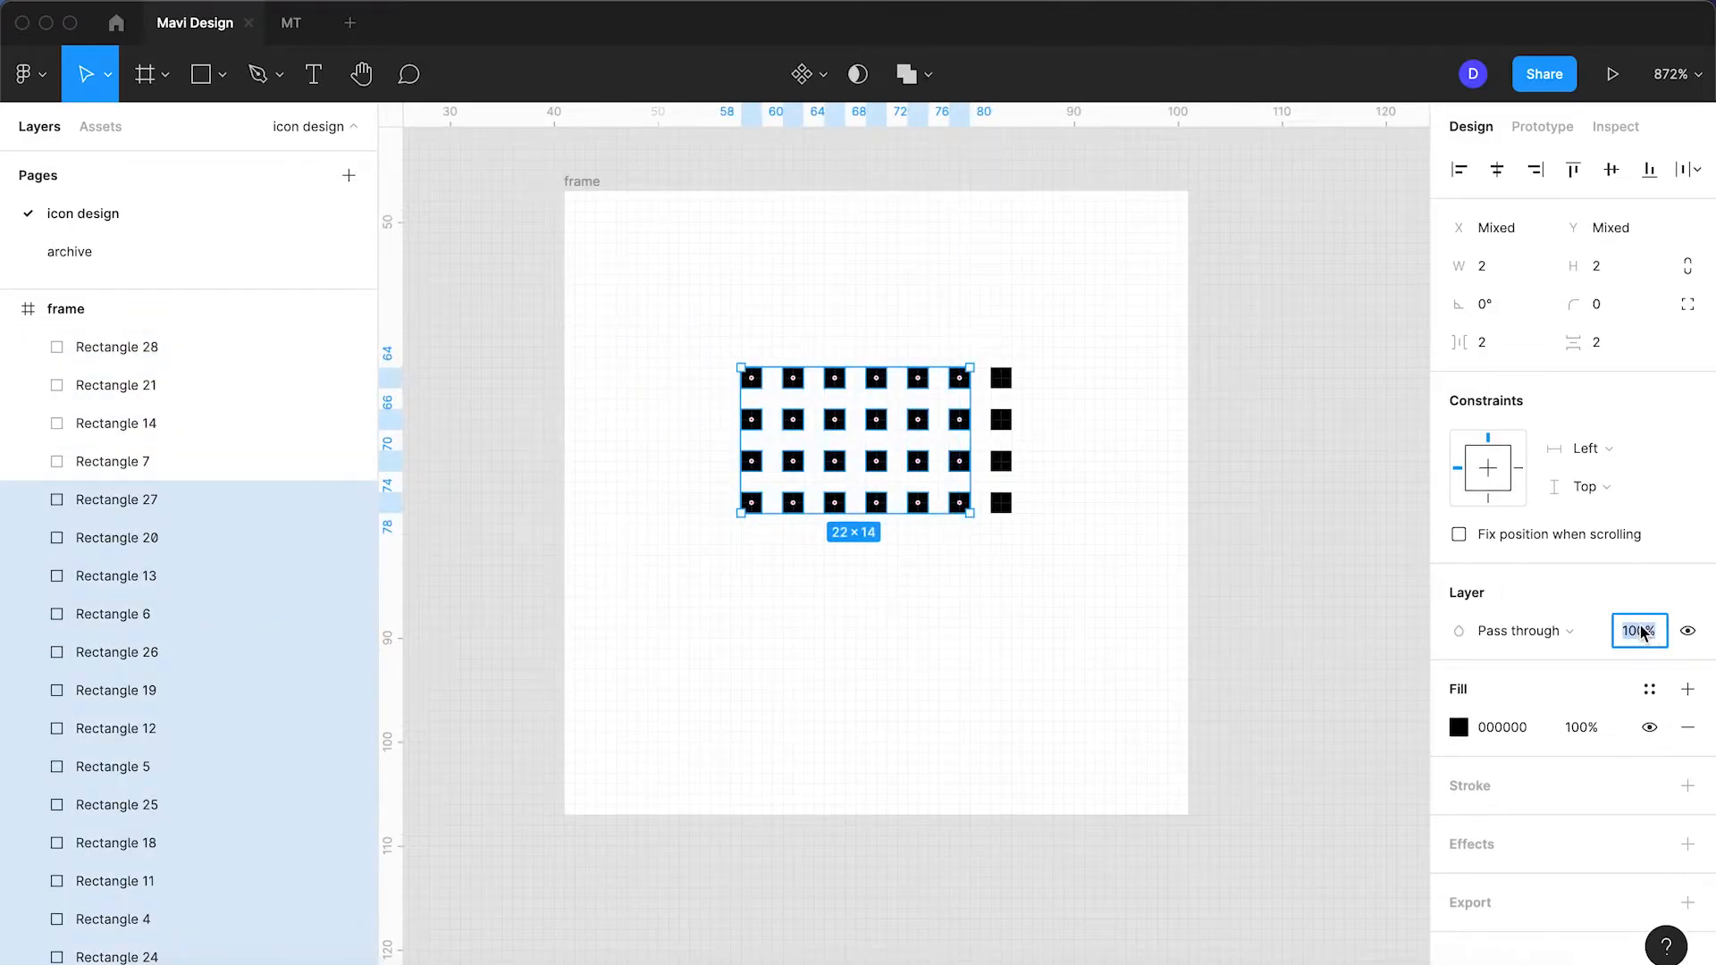
text(40)
key(Return)
click(1016, 636)
- Change the fill of the four squares in the last column to red C72F2F
drag(1019, 411, 992, 347)
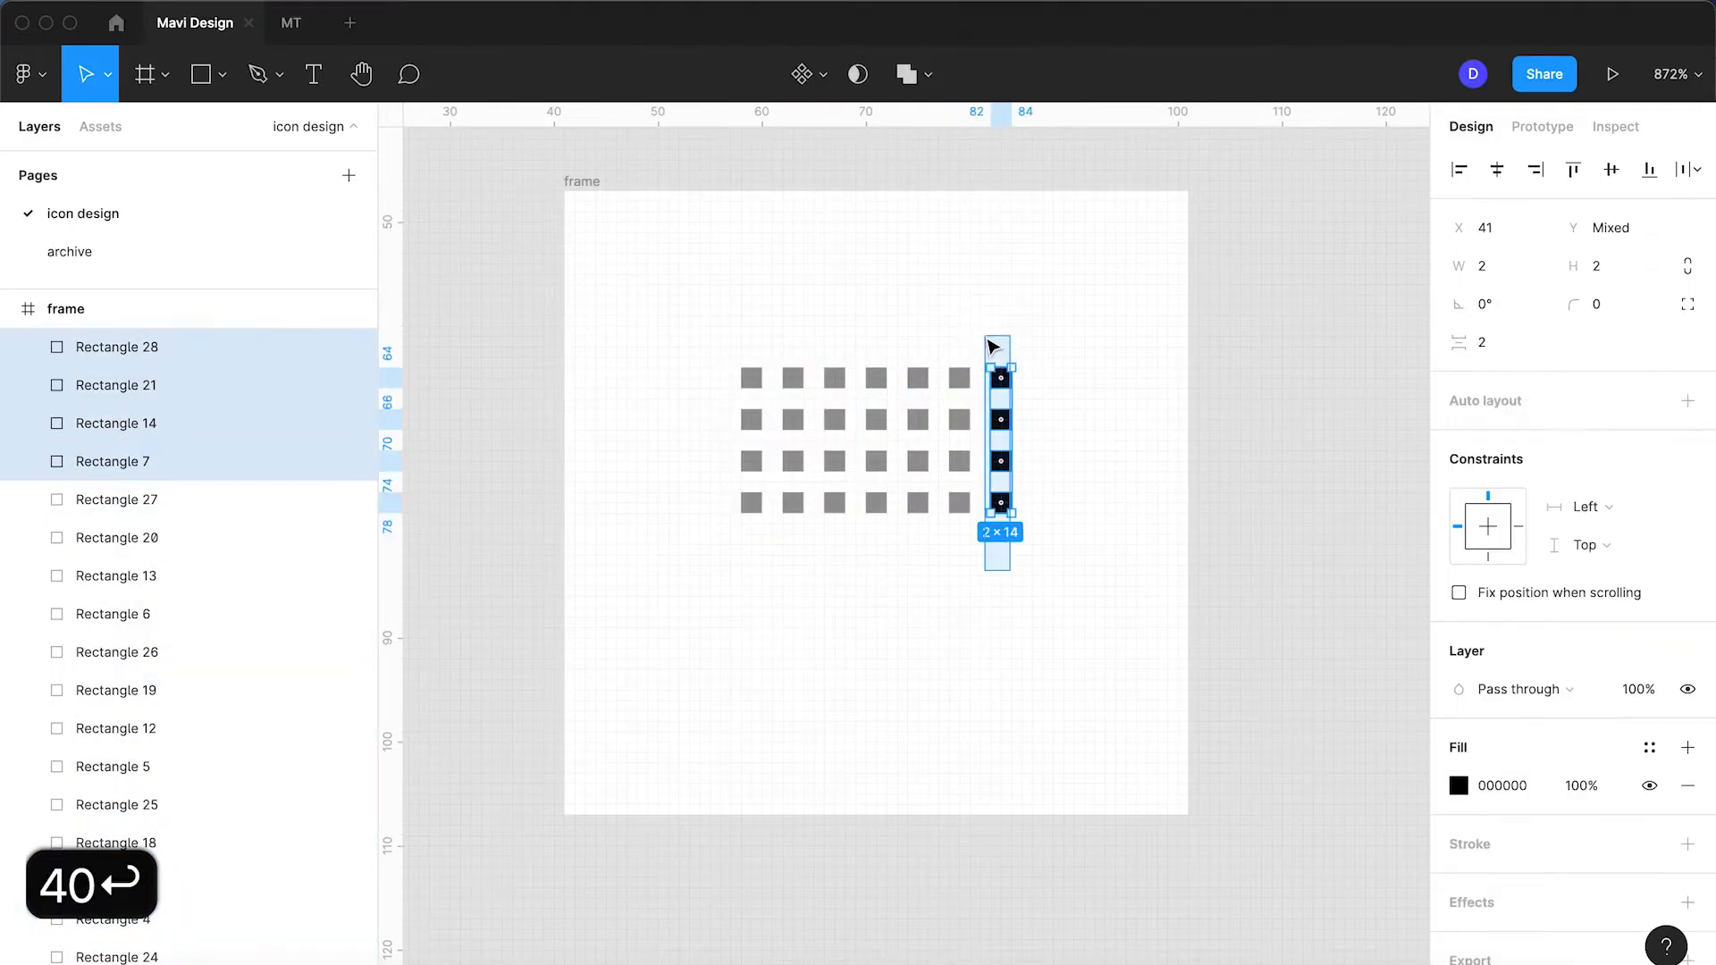
click(1457, 786)
drag(1322, 536, 1391, 452)
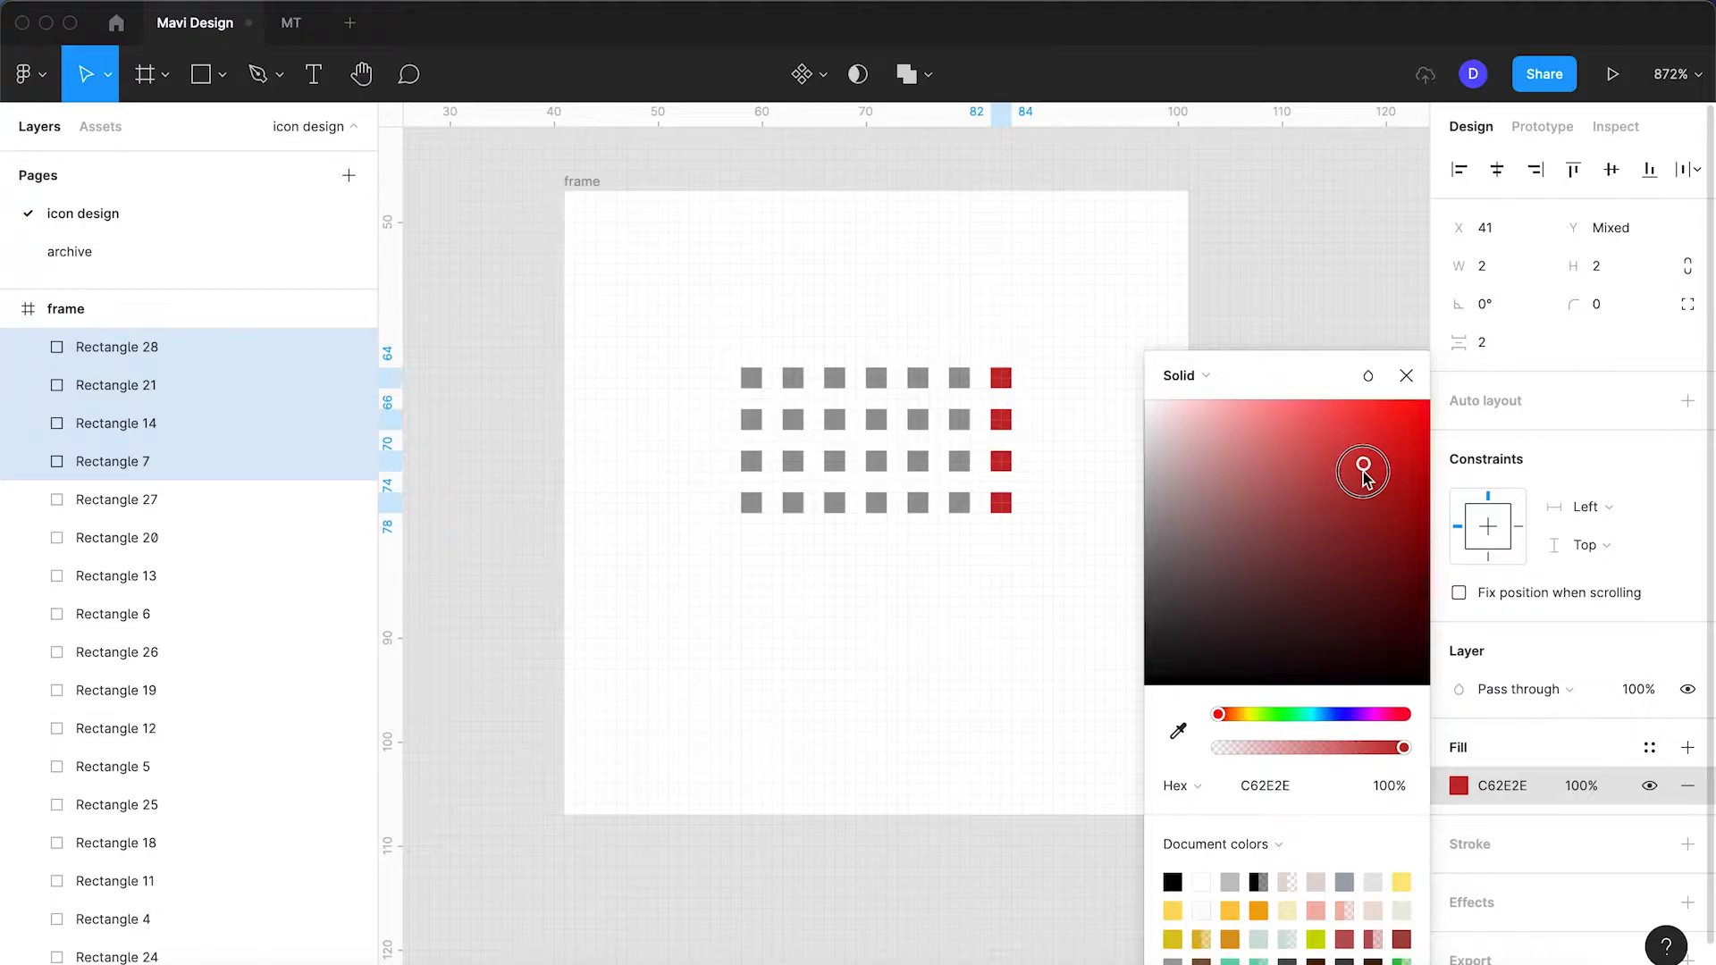
click(1406, 376)
click(983, 555)
- Set the layer opacity of the squares in the first six columns to 20%
drag(972, 559, 697, 345)
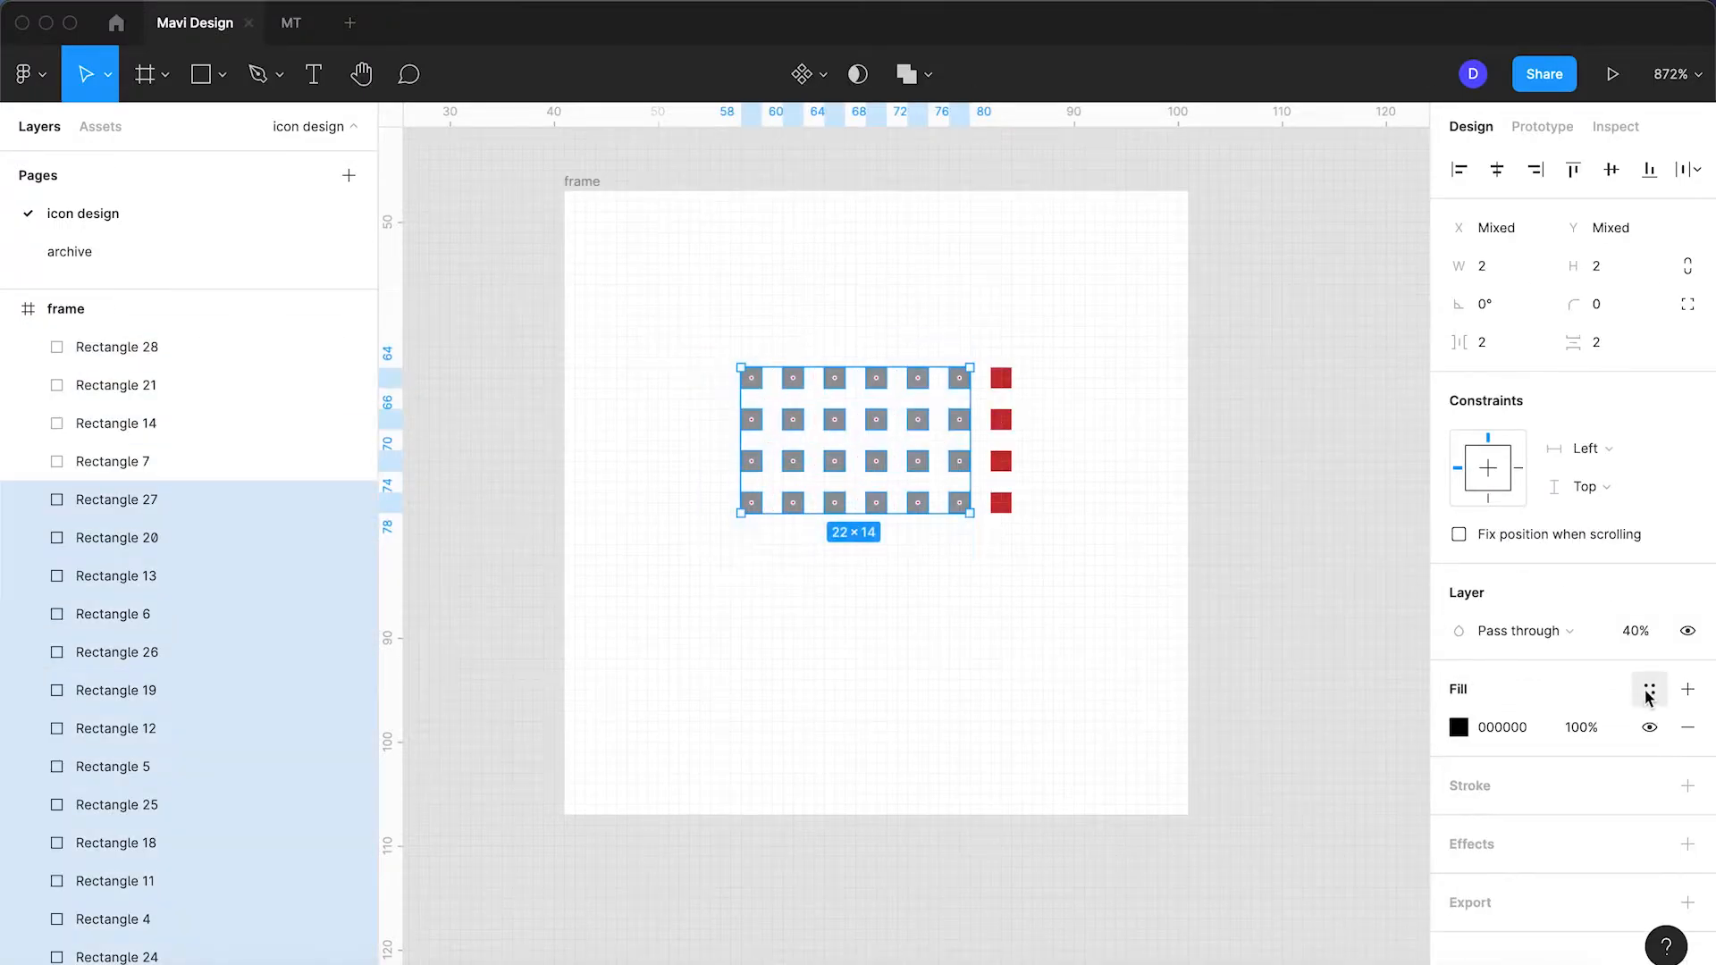
text(20)
key(Return)
click(1036, 695)
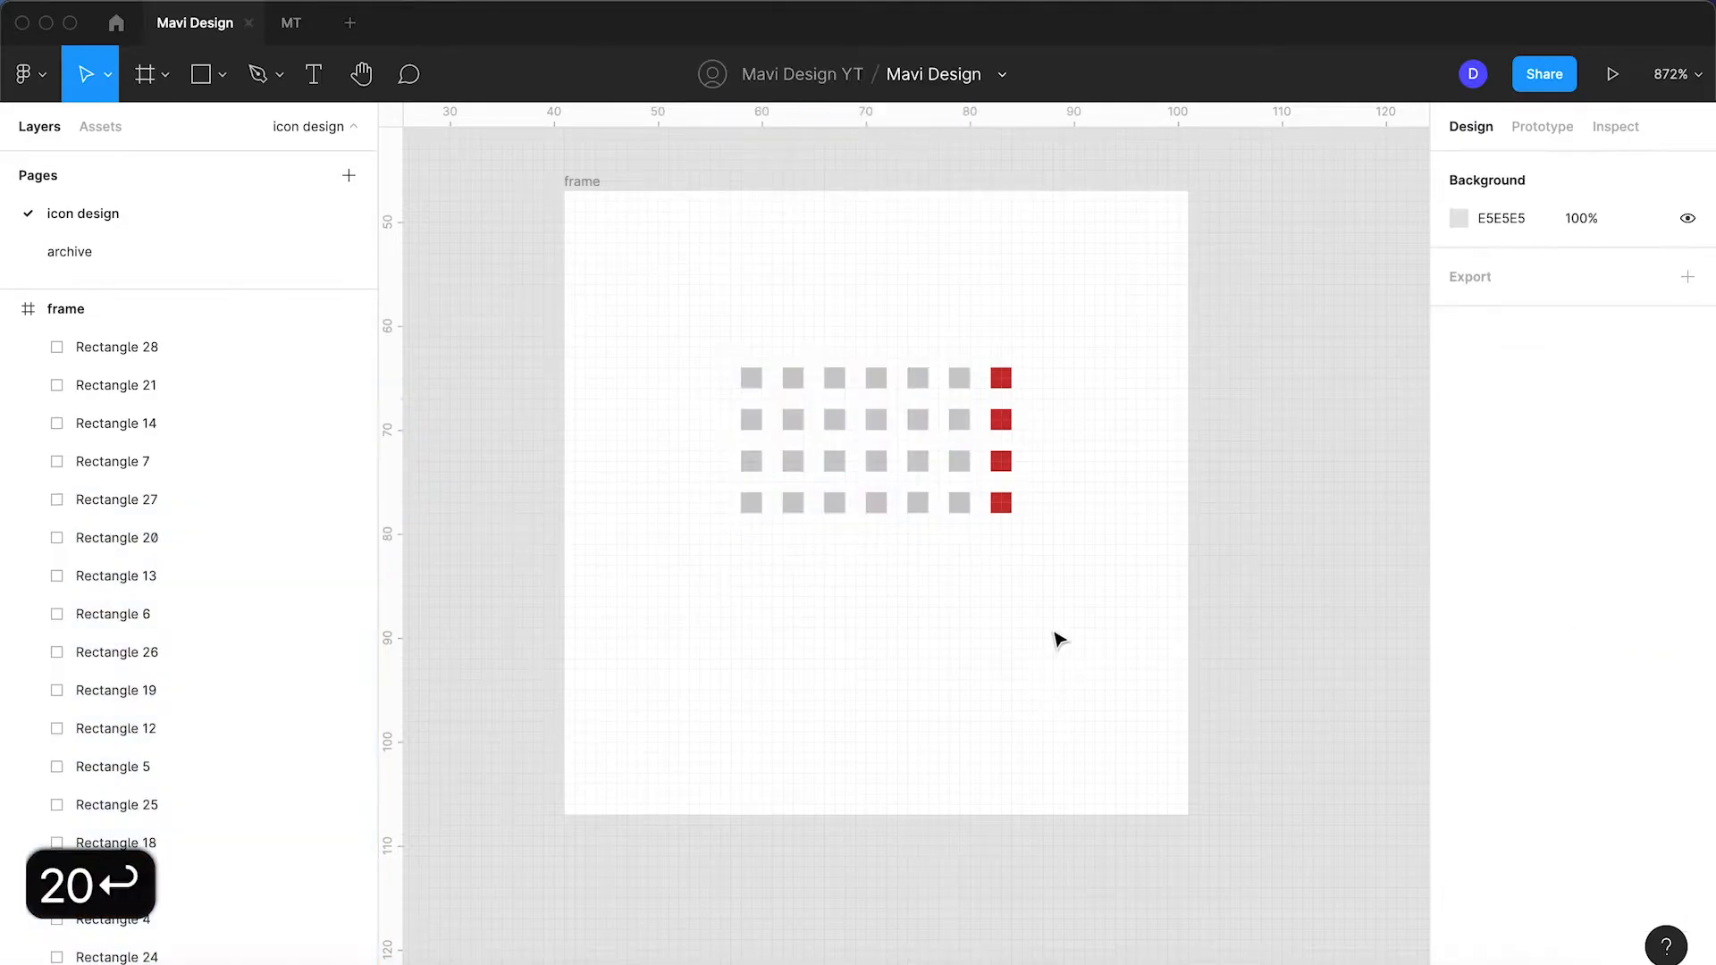
- Round all squares of the grid into circles with a corner radius of 1
drag(1080, 607, 689, 358)
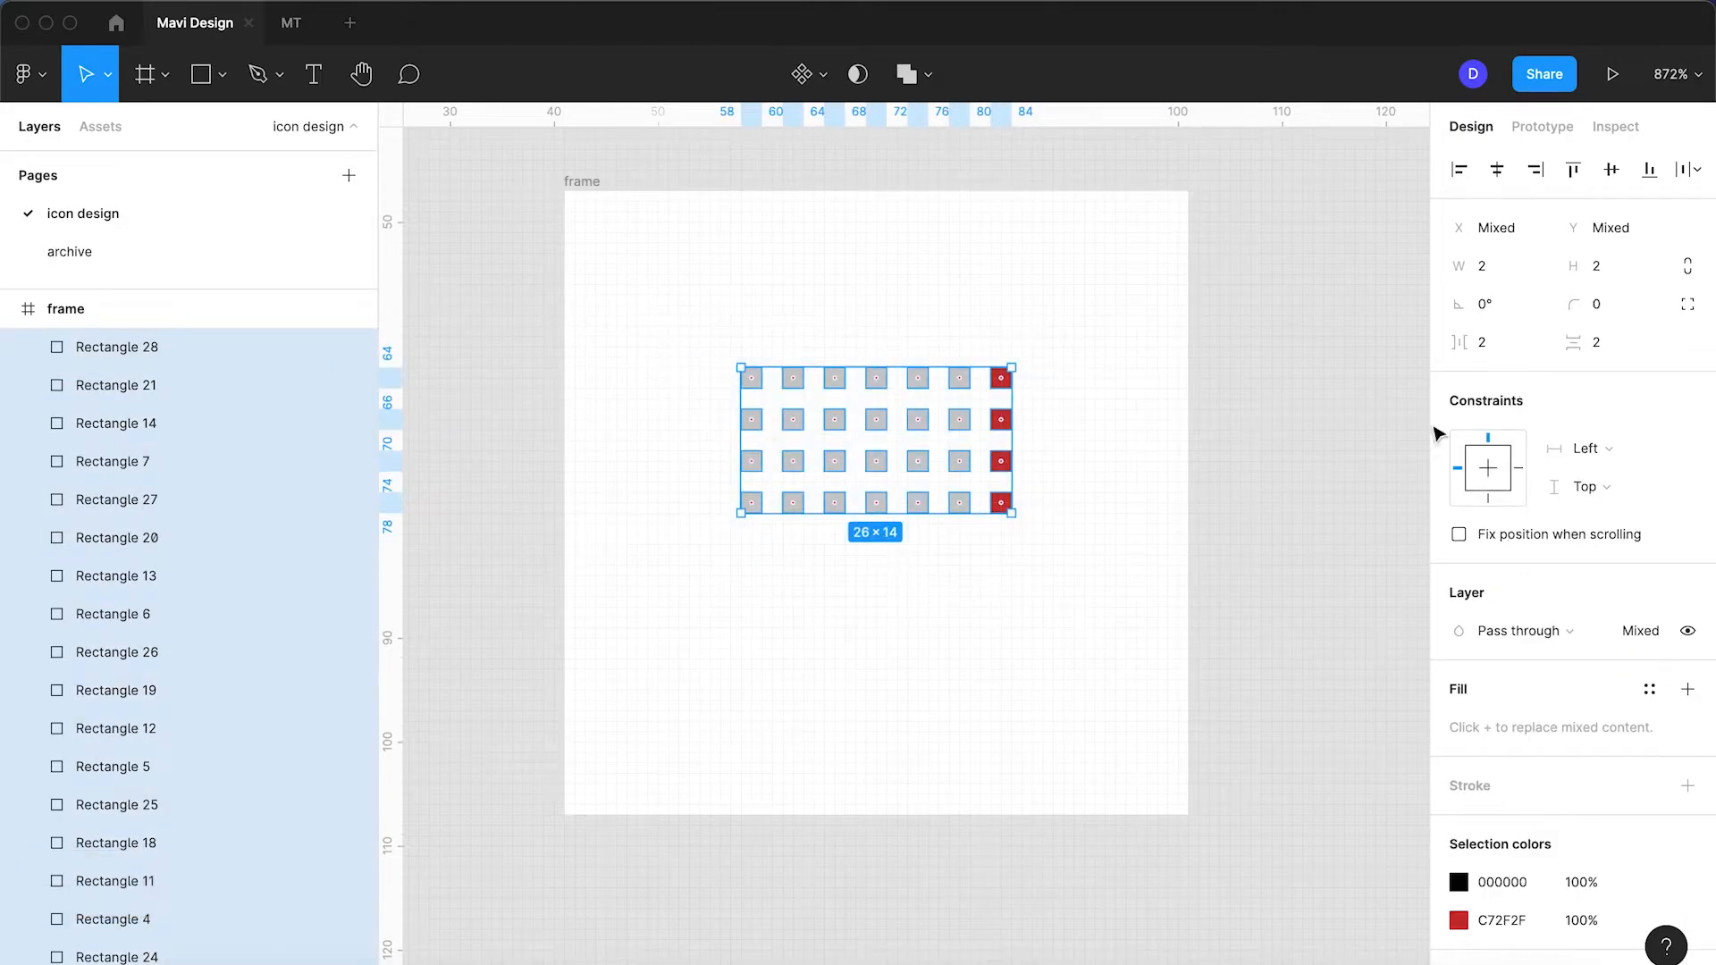
click(1600, 303)
key(Up)
key(Return)
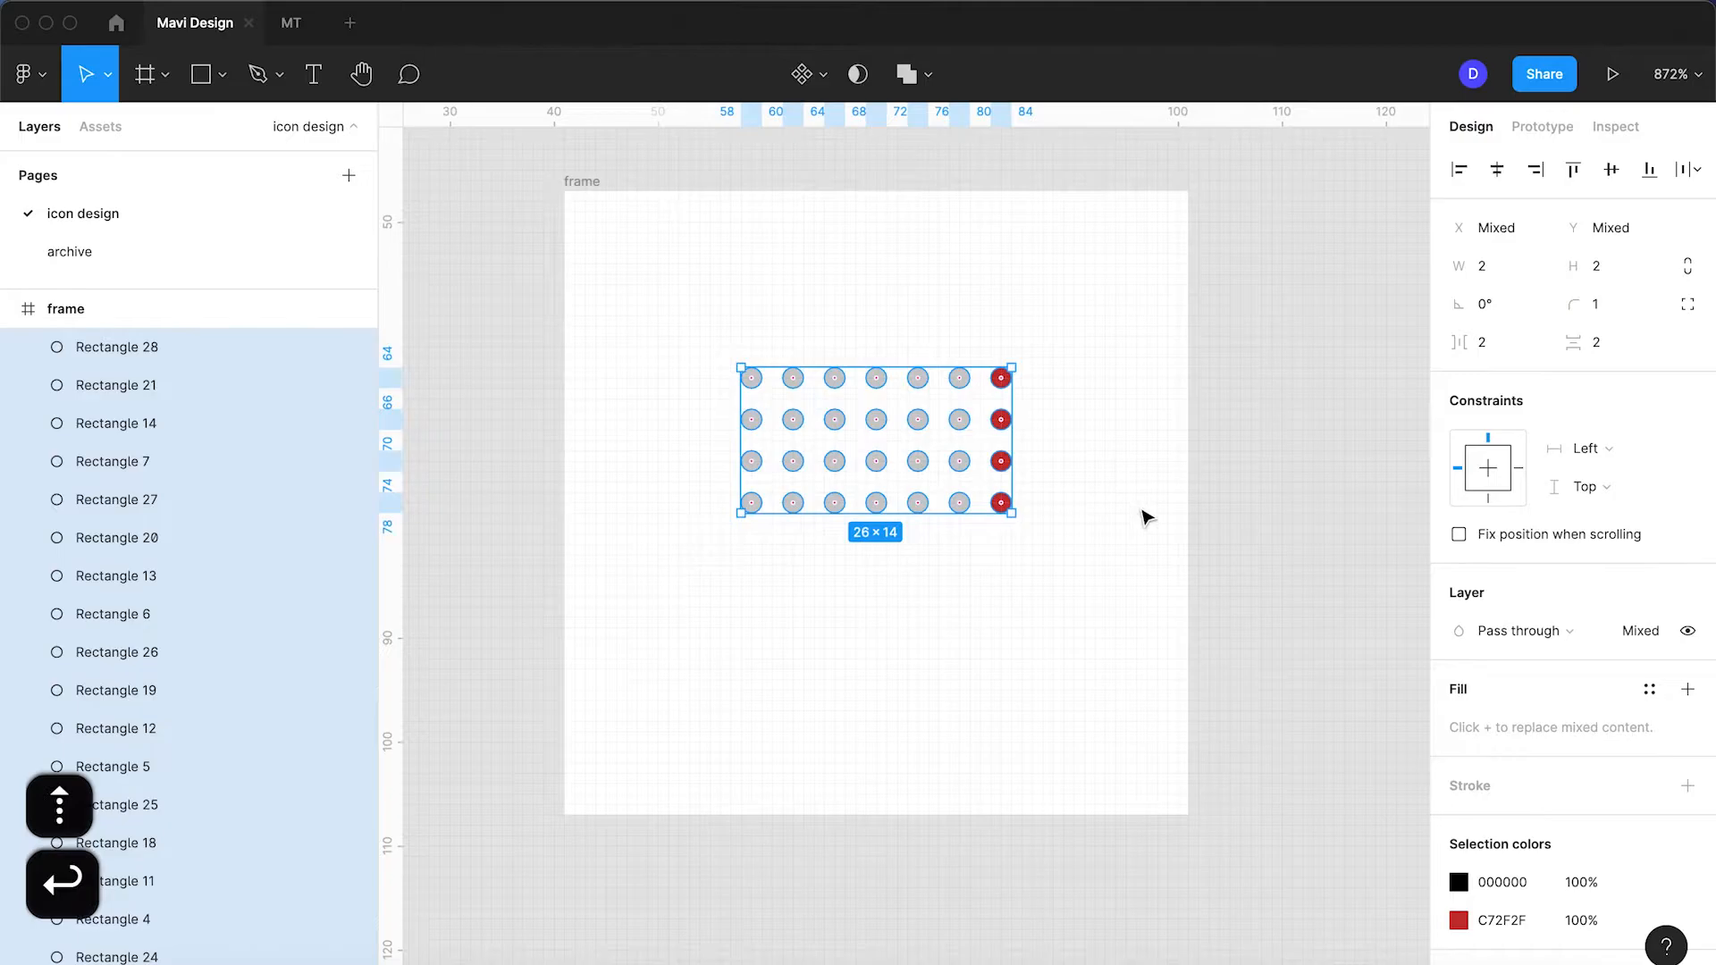
click(1142, 512)
click(1097, 570)
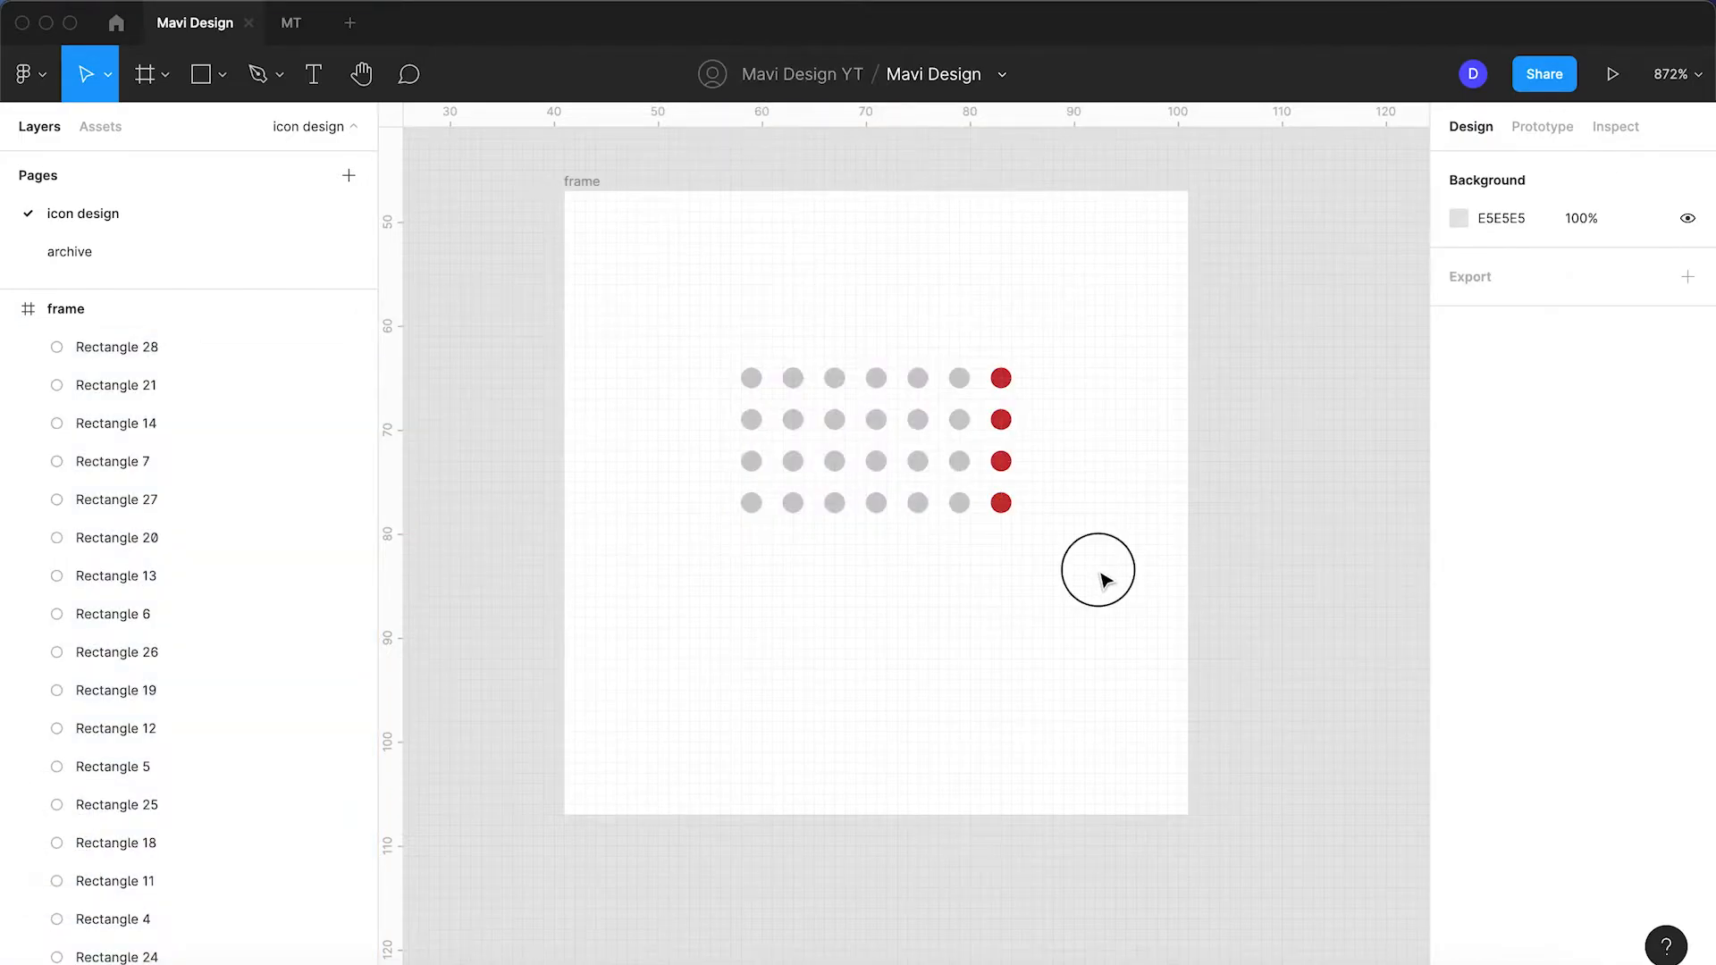
- Set the corner radius of all the grid's shapes to 0
drag(974, 508, 685, 349)
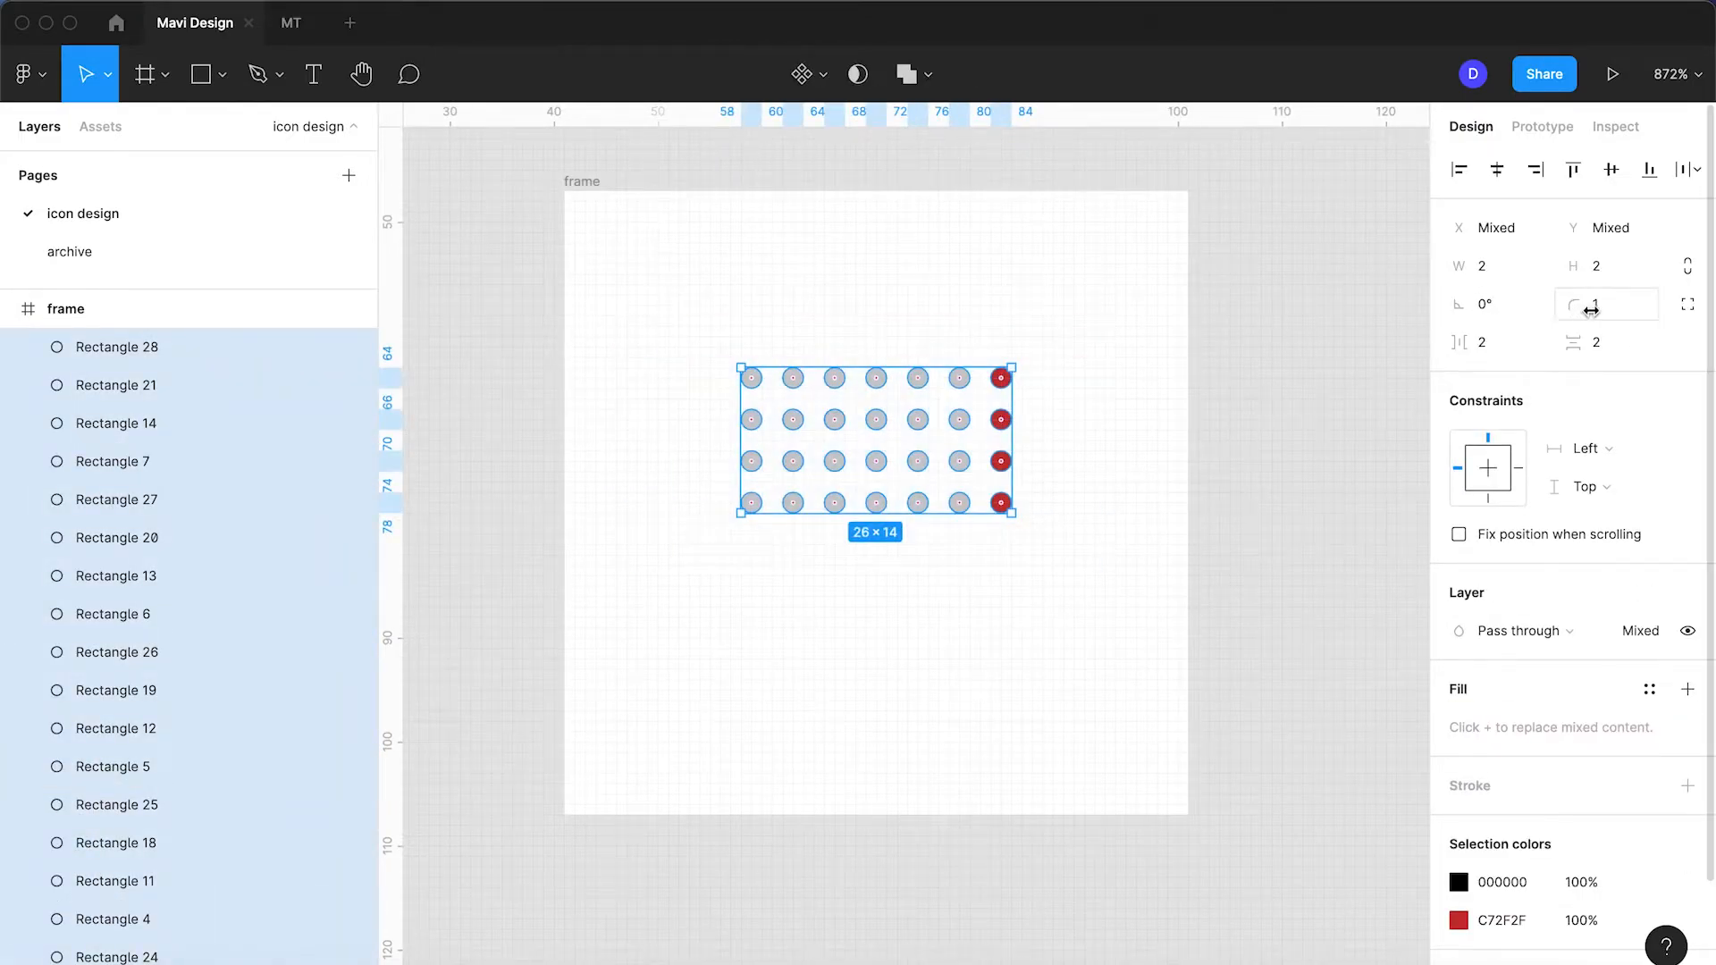
text(0)
key(Return)
- Set the width and height of all grid shapes to 3
click(1522, 271)
key(Up)
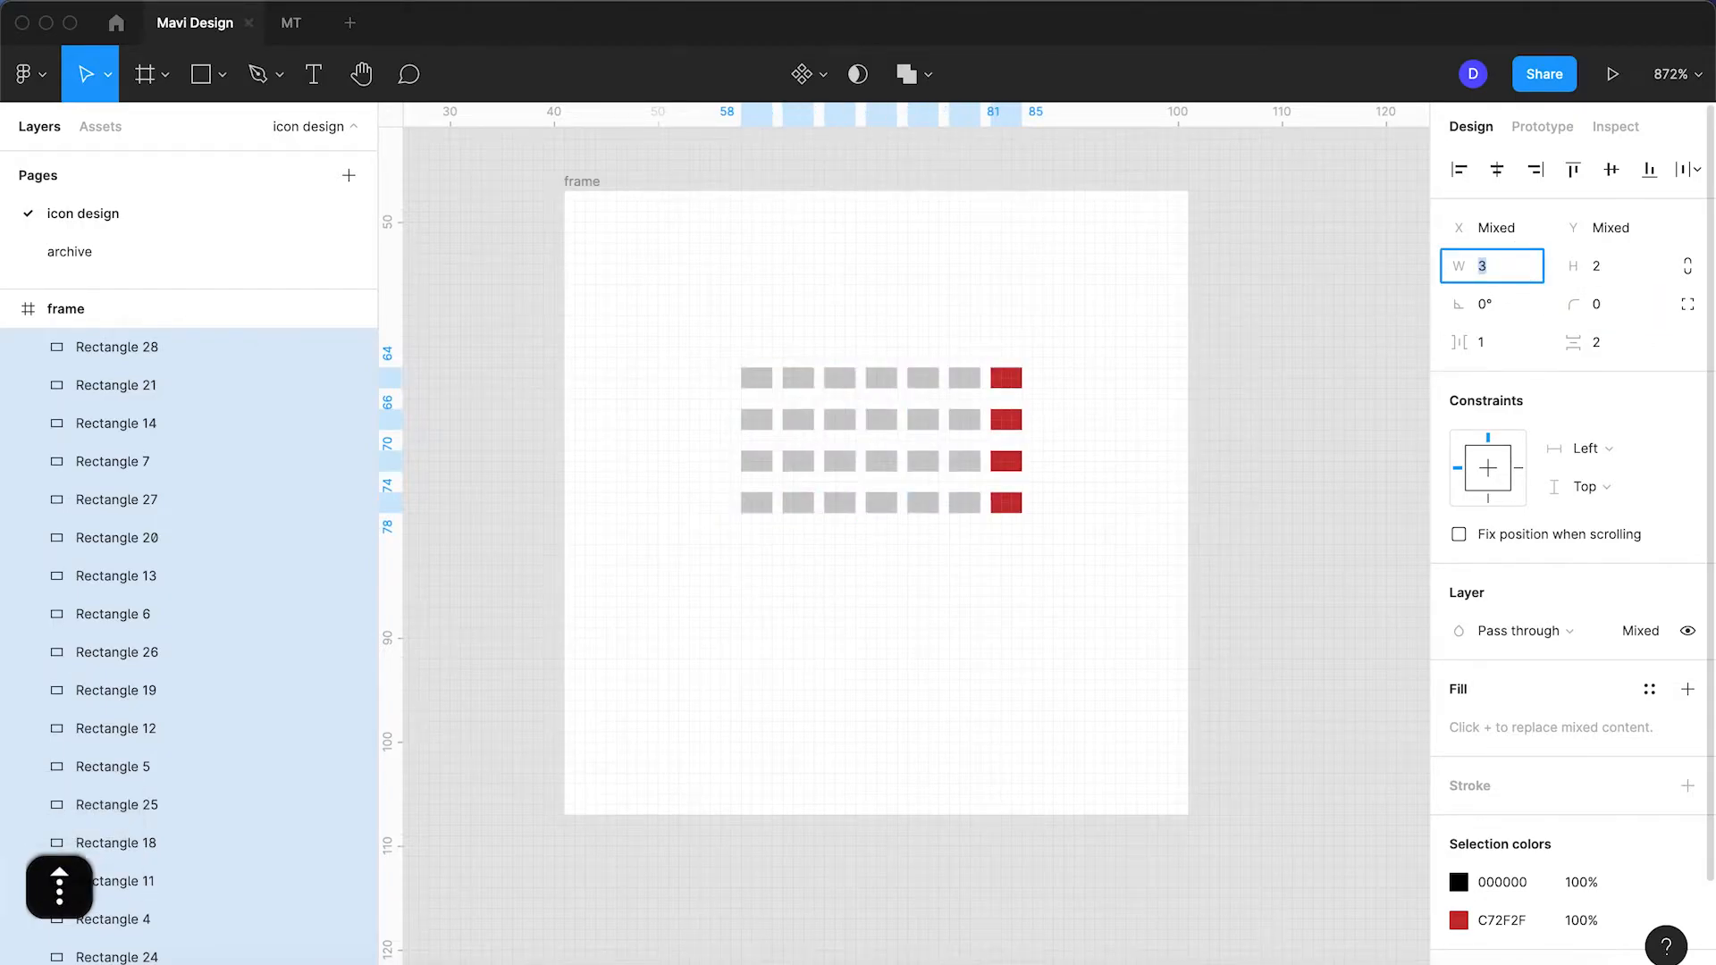
click(1613, 268)
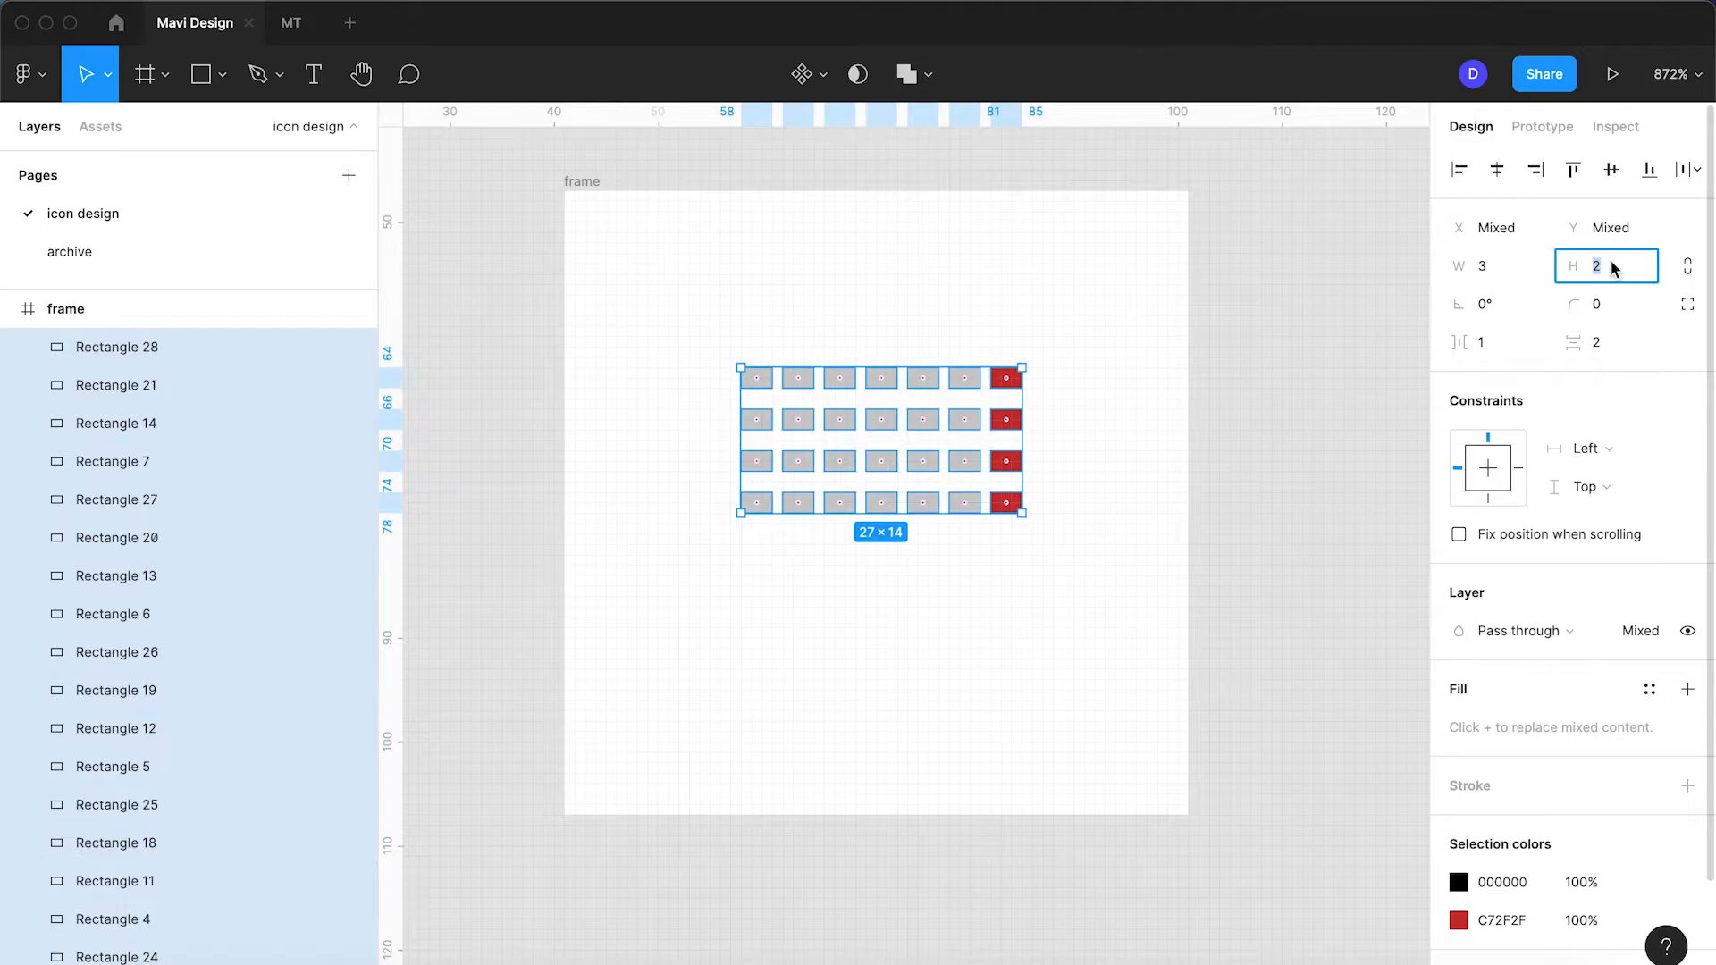
key(Up)
- Set both the horizontal and vertical spacing between the grid squares to 2
click(1486, 343)
key(Up)
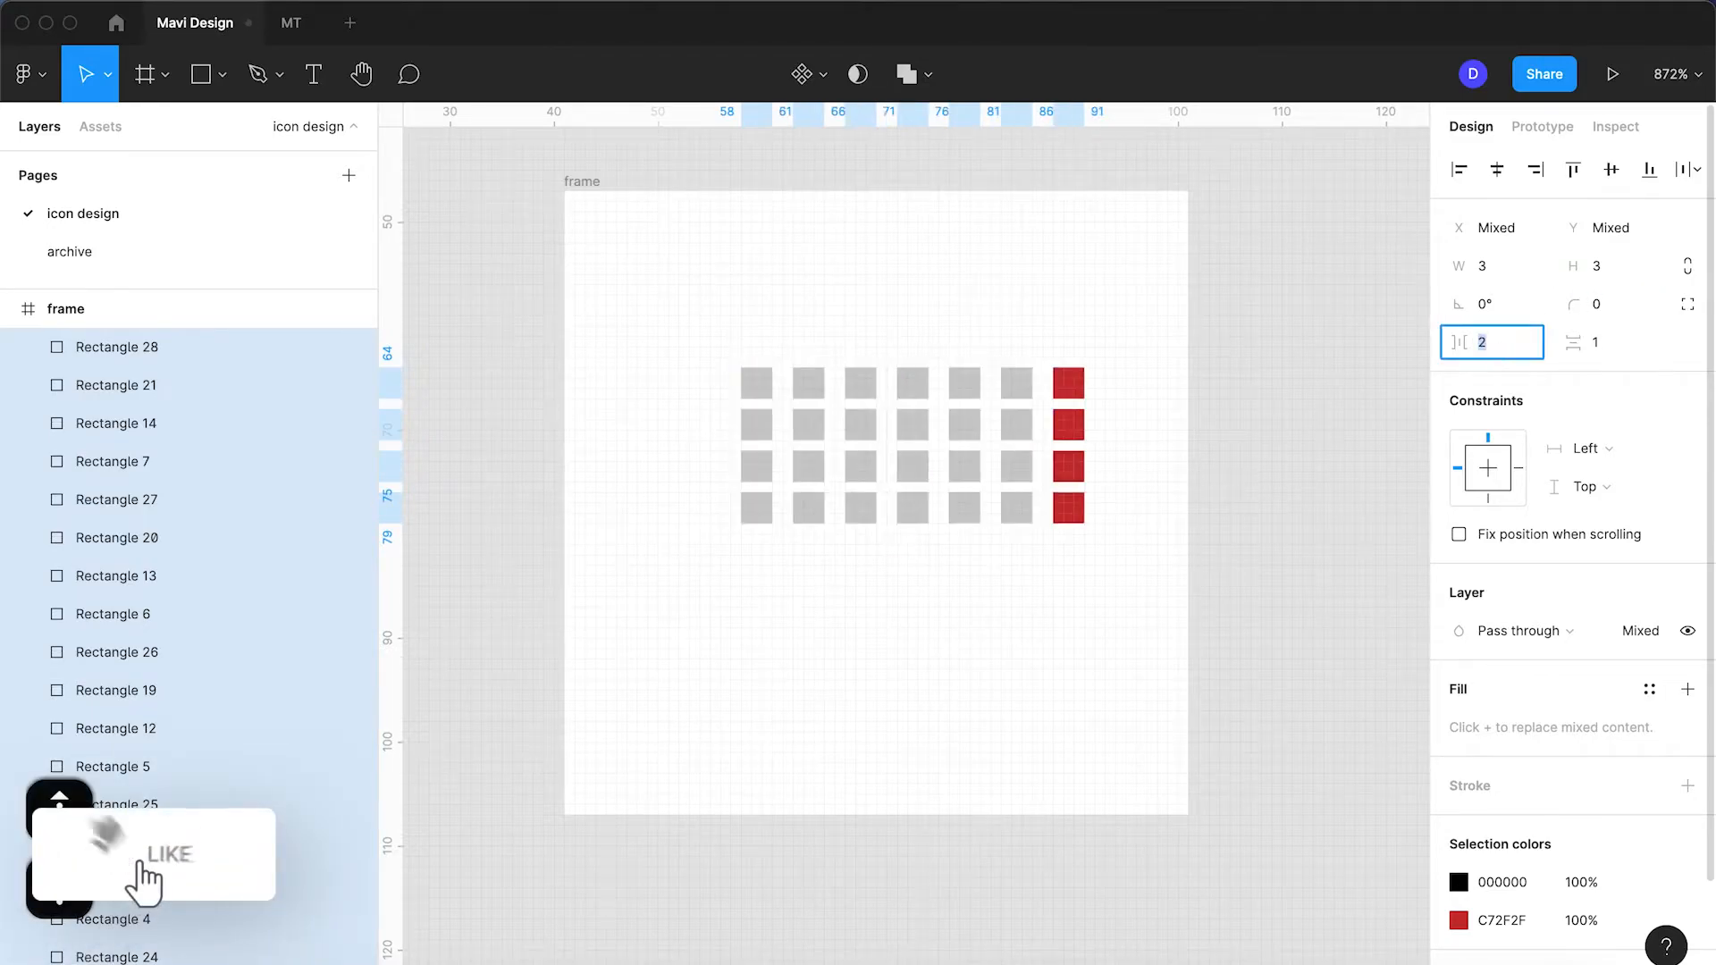
click(1606, 349)
key(Up)
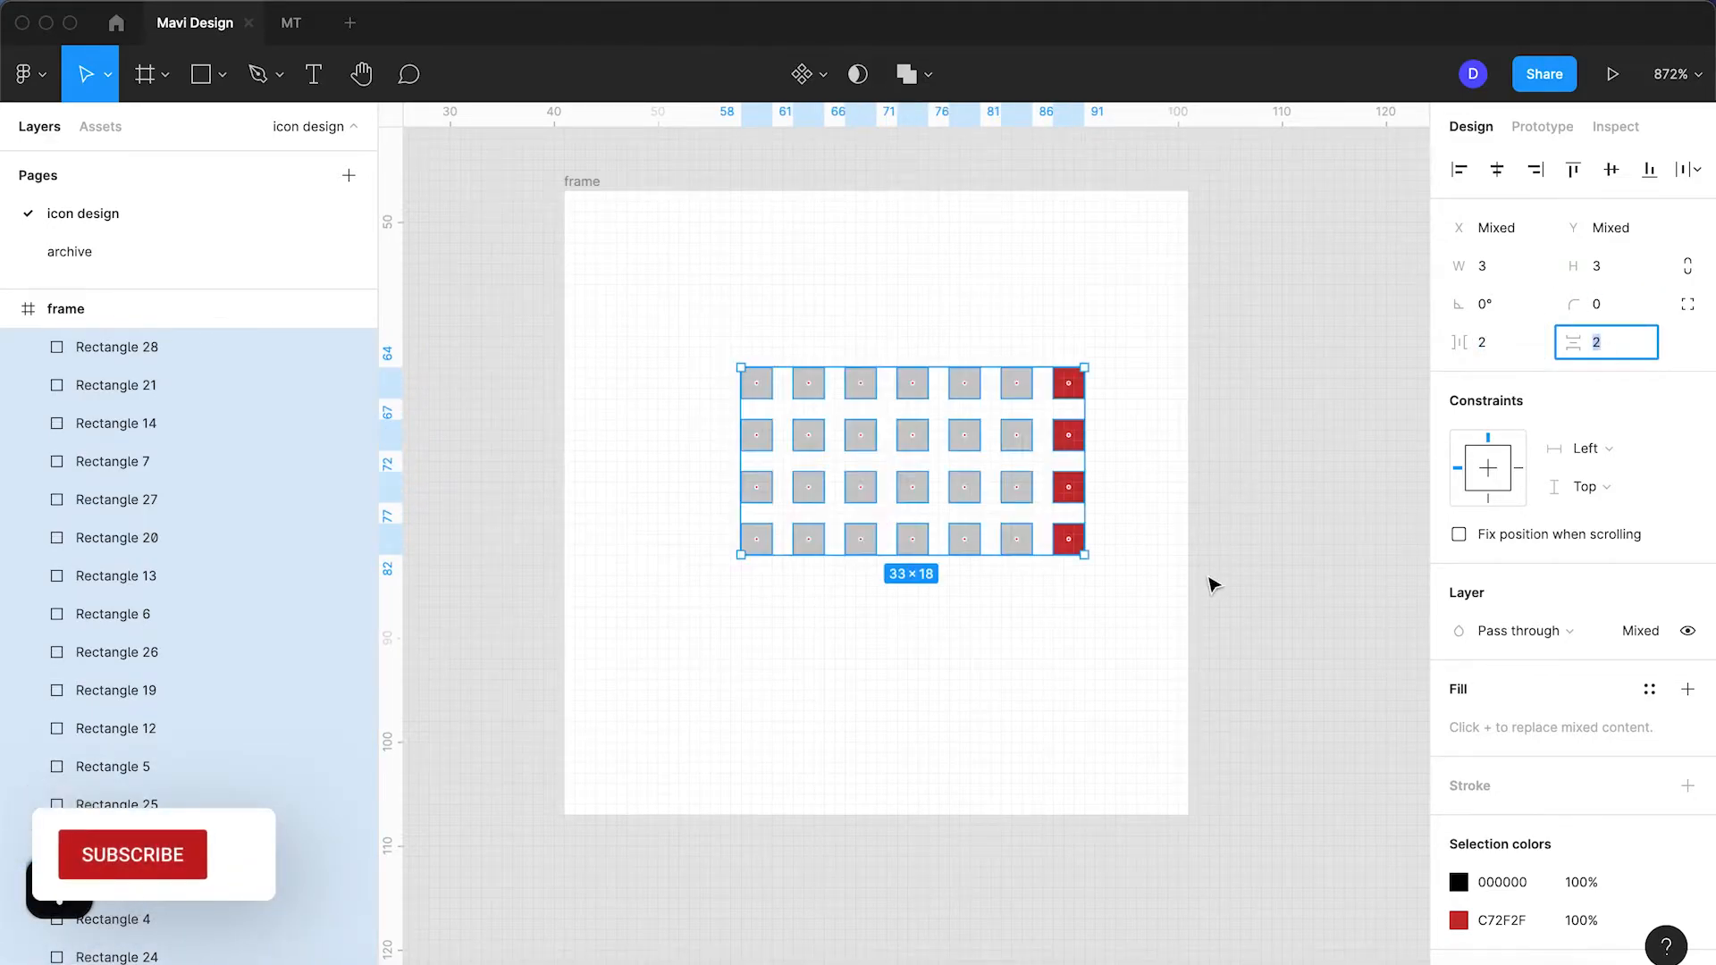
key(Return)
- Move the whole grid 3 to the left to center it horizontally, checking its distances to the frame edges
drag(1117, 642, 682, 313)
key(Left)
key(Left)
key(Left)
key(Left)
key(alt)
key(alt)
key(alt)
key(Right)
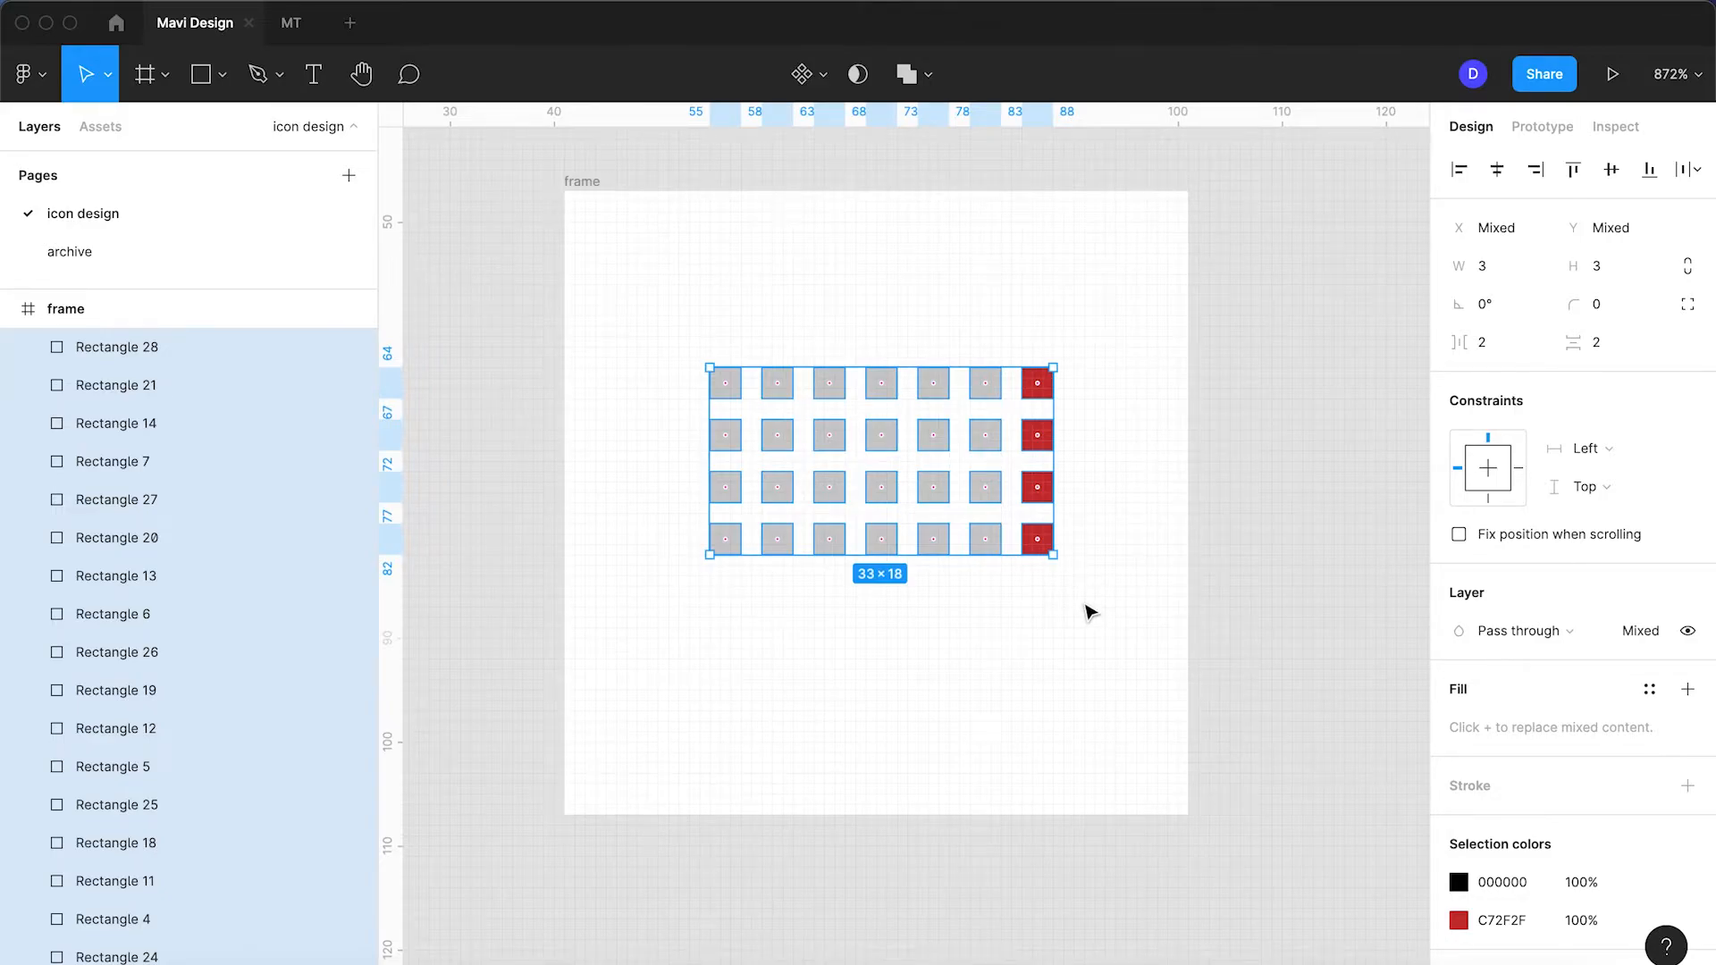
- Draw a rectangle of about 40 × 25 around the grid with no fill and a black inside stroke of 2
click(1089, 612)
click(206, 81)
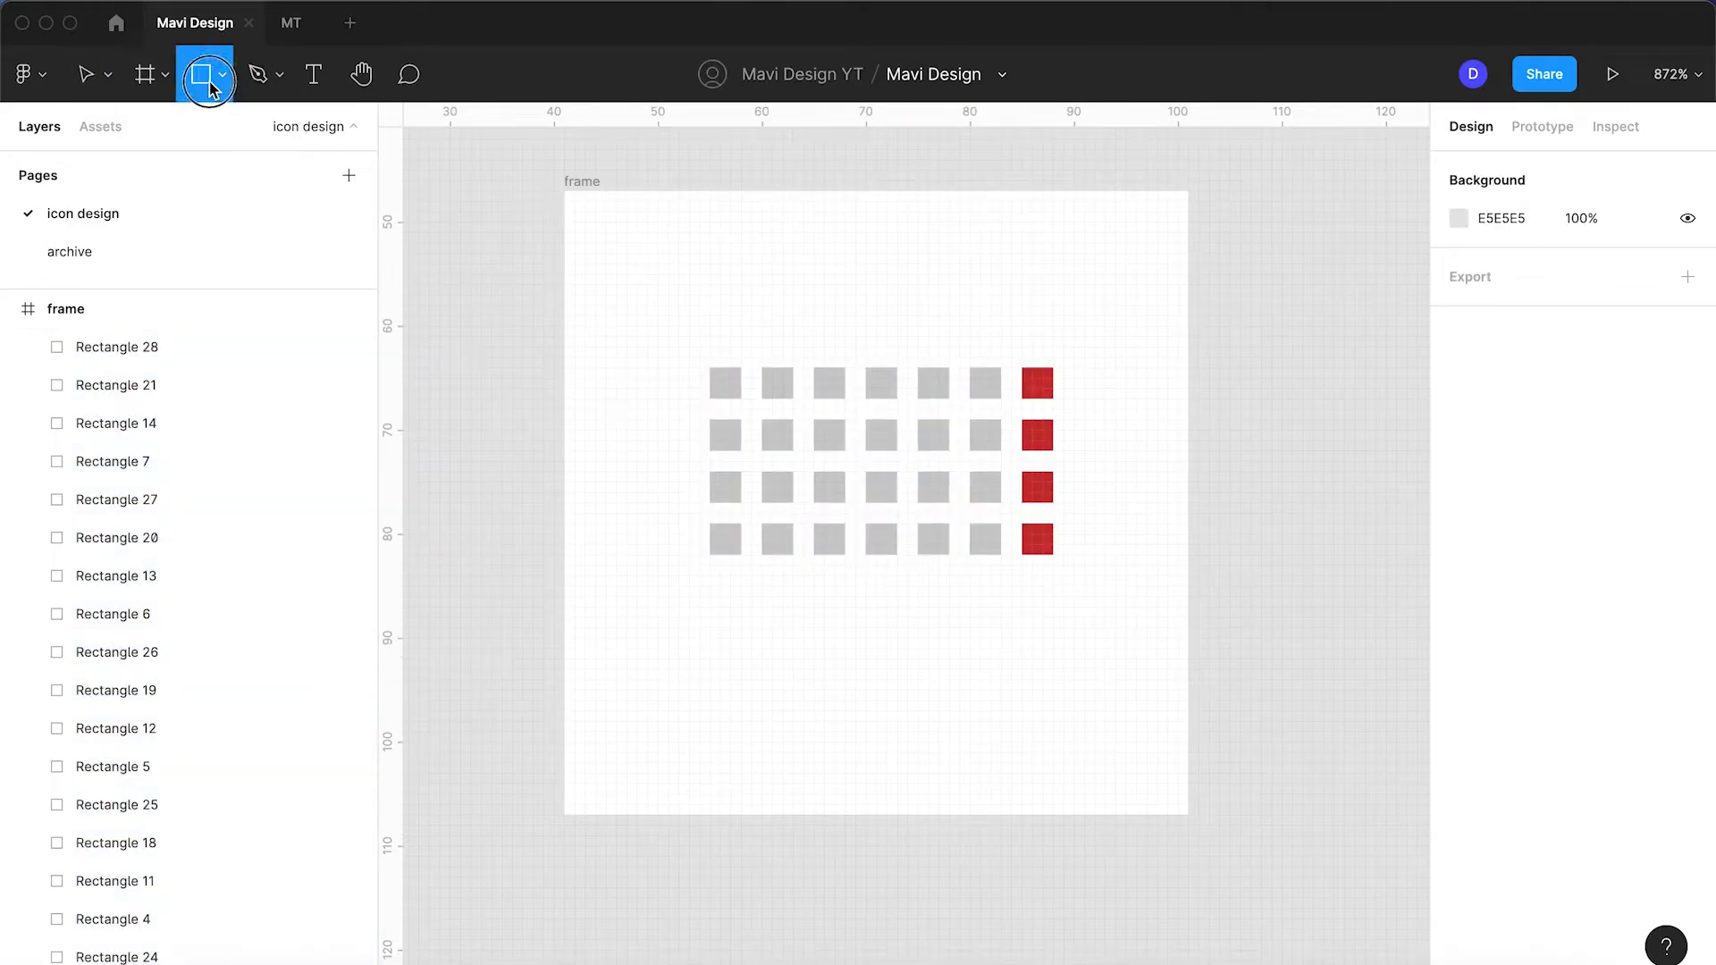
mouse_move(675, 342)
mouse_down()
mouse_move(945, 548)
mouse_move(1095, 596)
mouse_up()
click(1689, 749)
click(1687, 689)
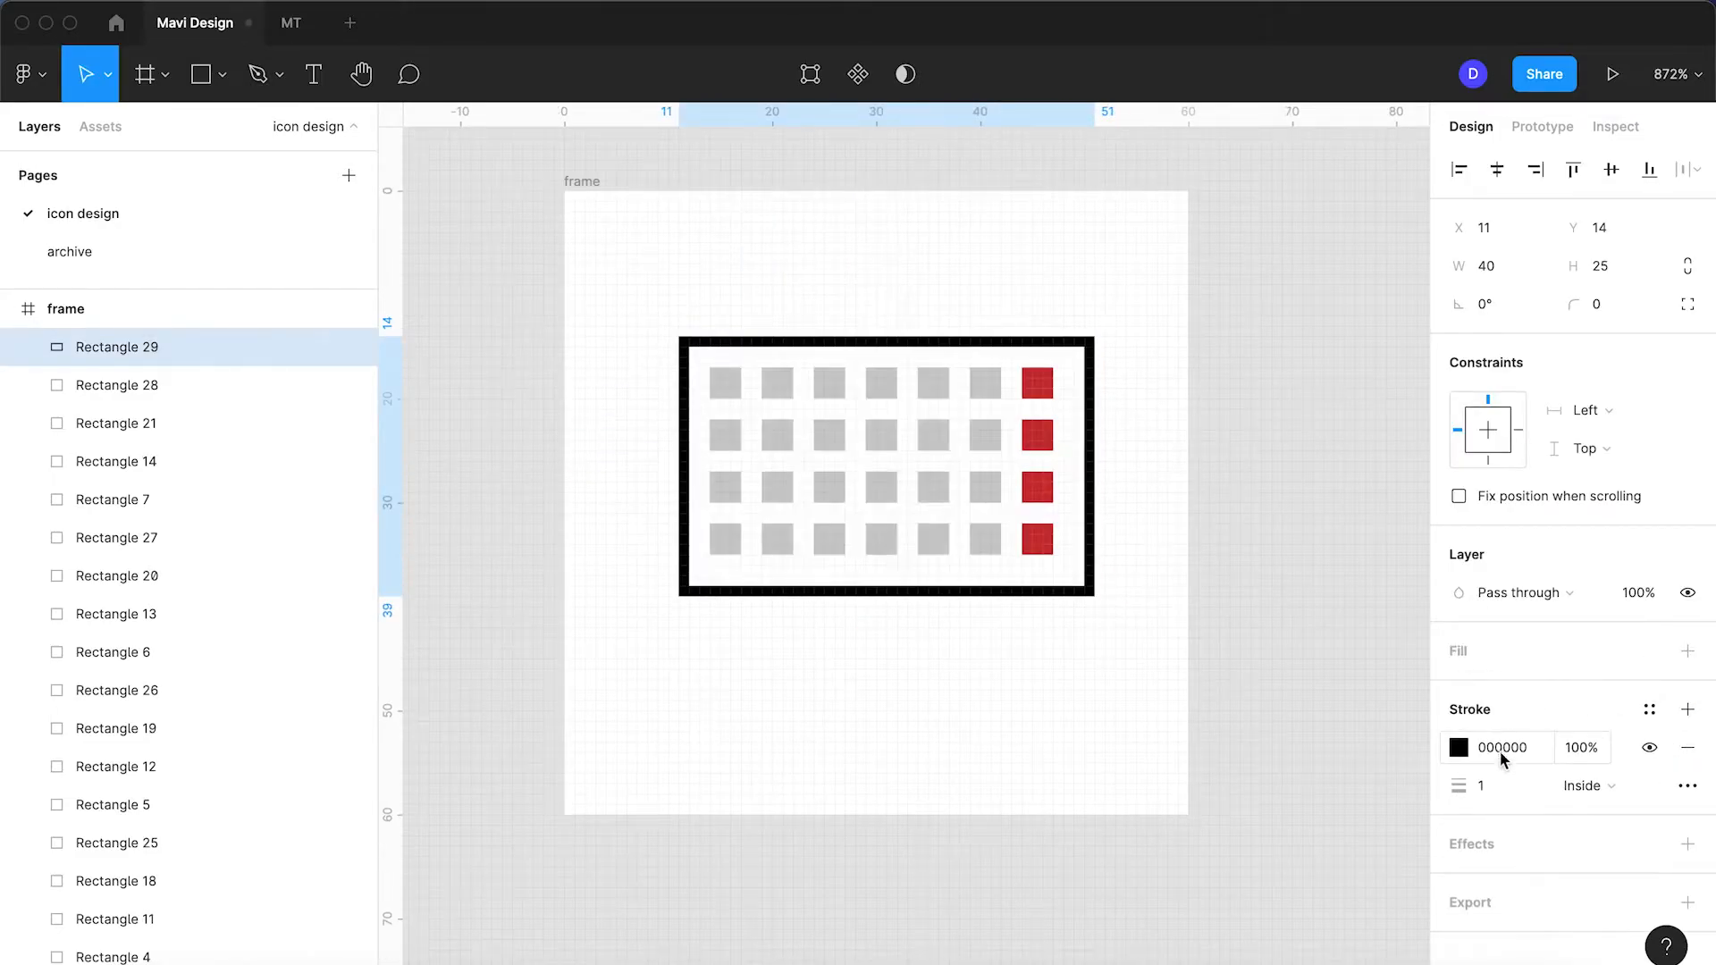
key(Up)
key(Return)
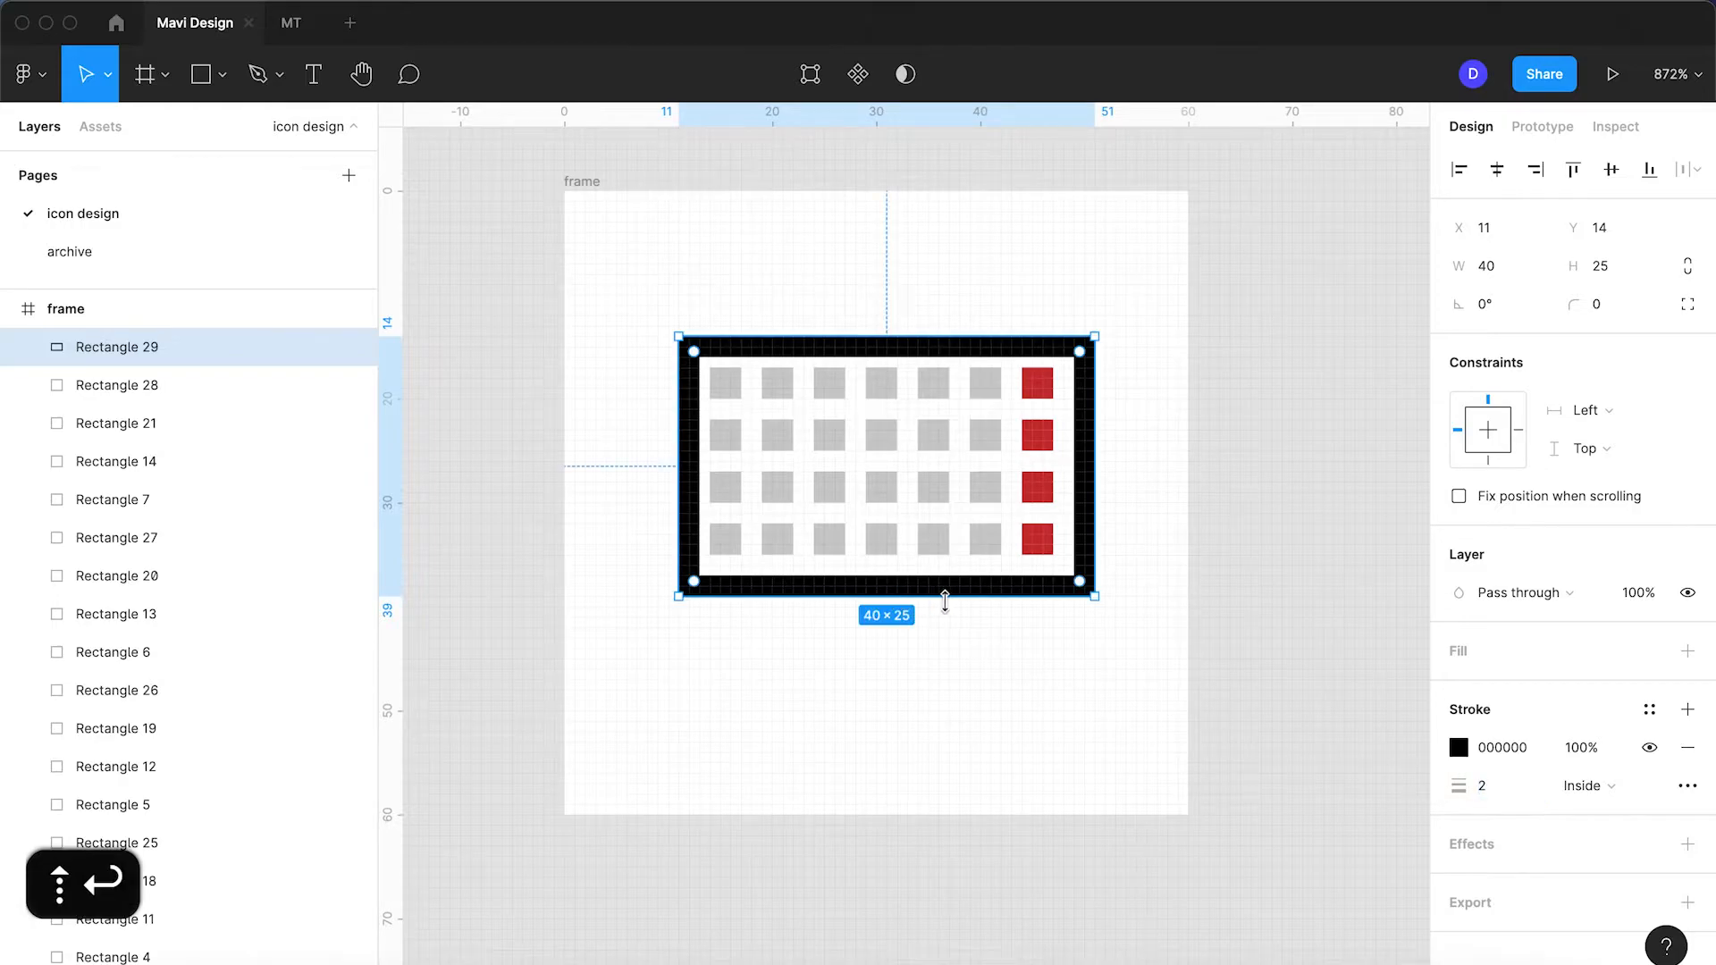
- Enlarge the outline to 41 × 33 by extending its left and top edges, and set its corner radius to 4
drag(682, 334, 672, 327)
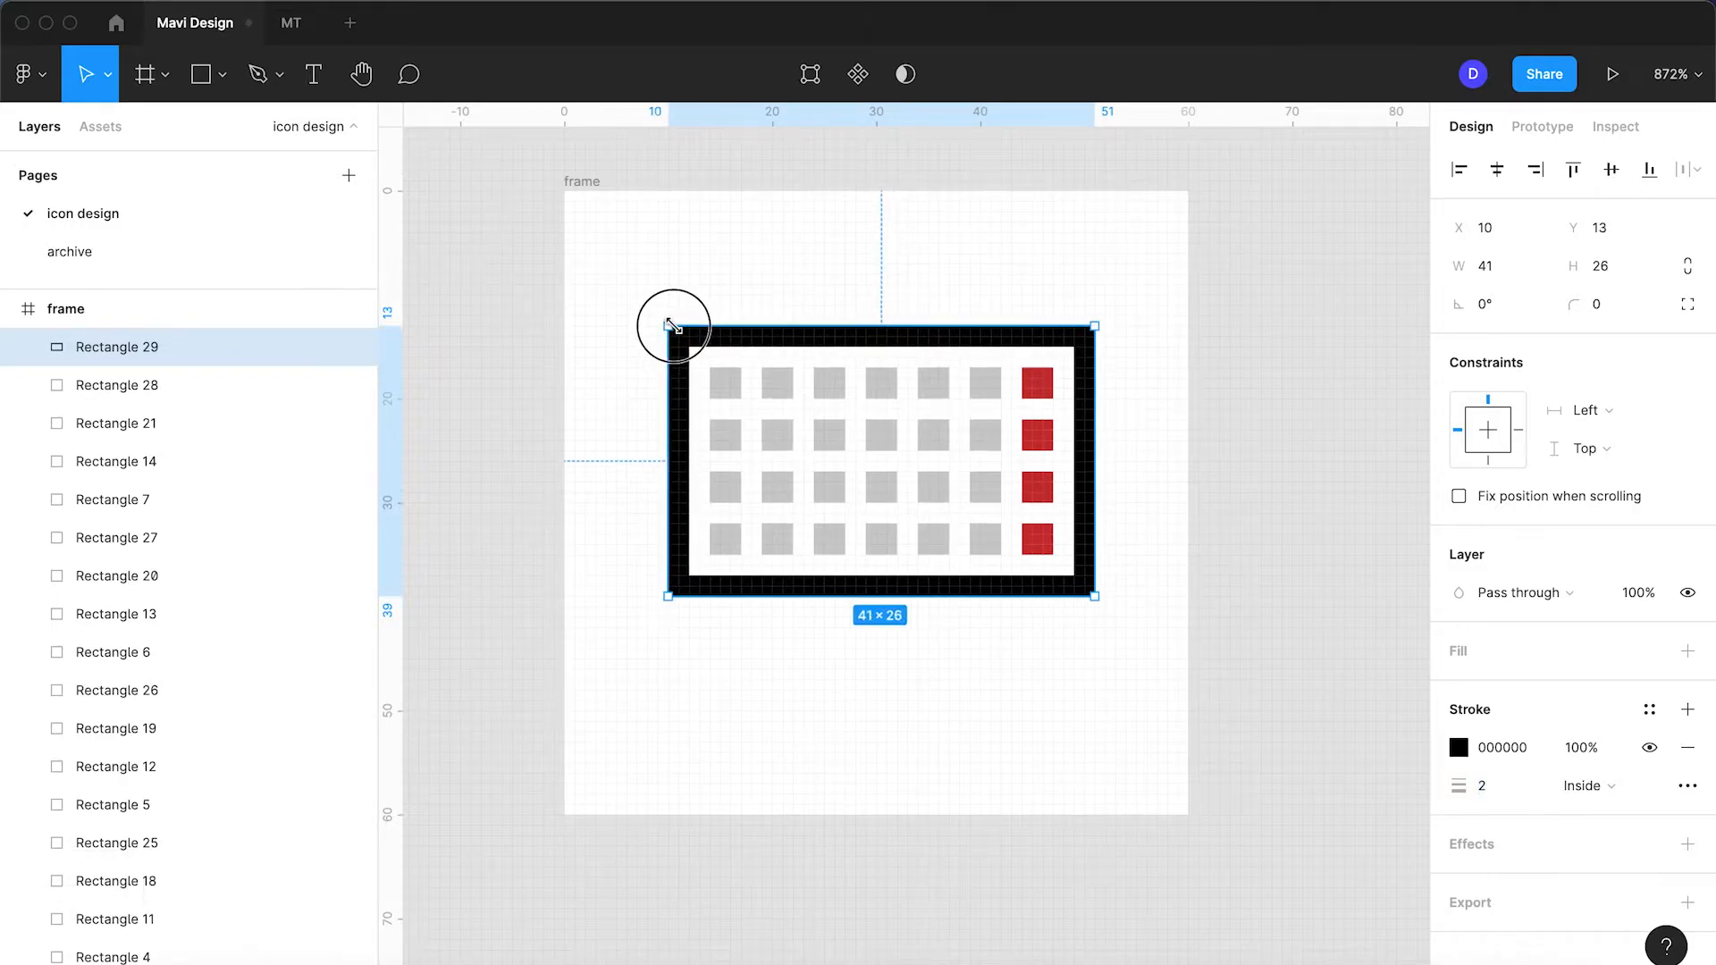
key(Up)
key(Up)
key(Up)
key(Up)
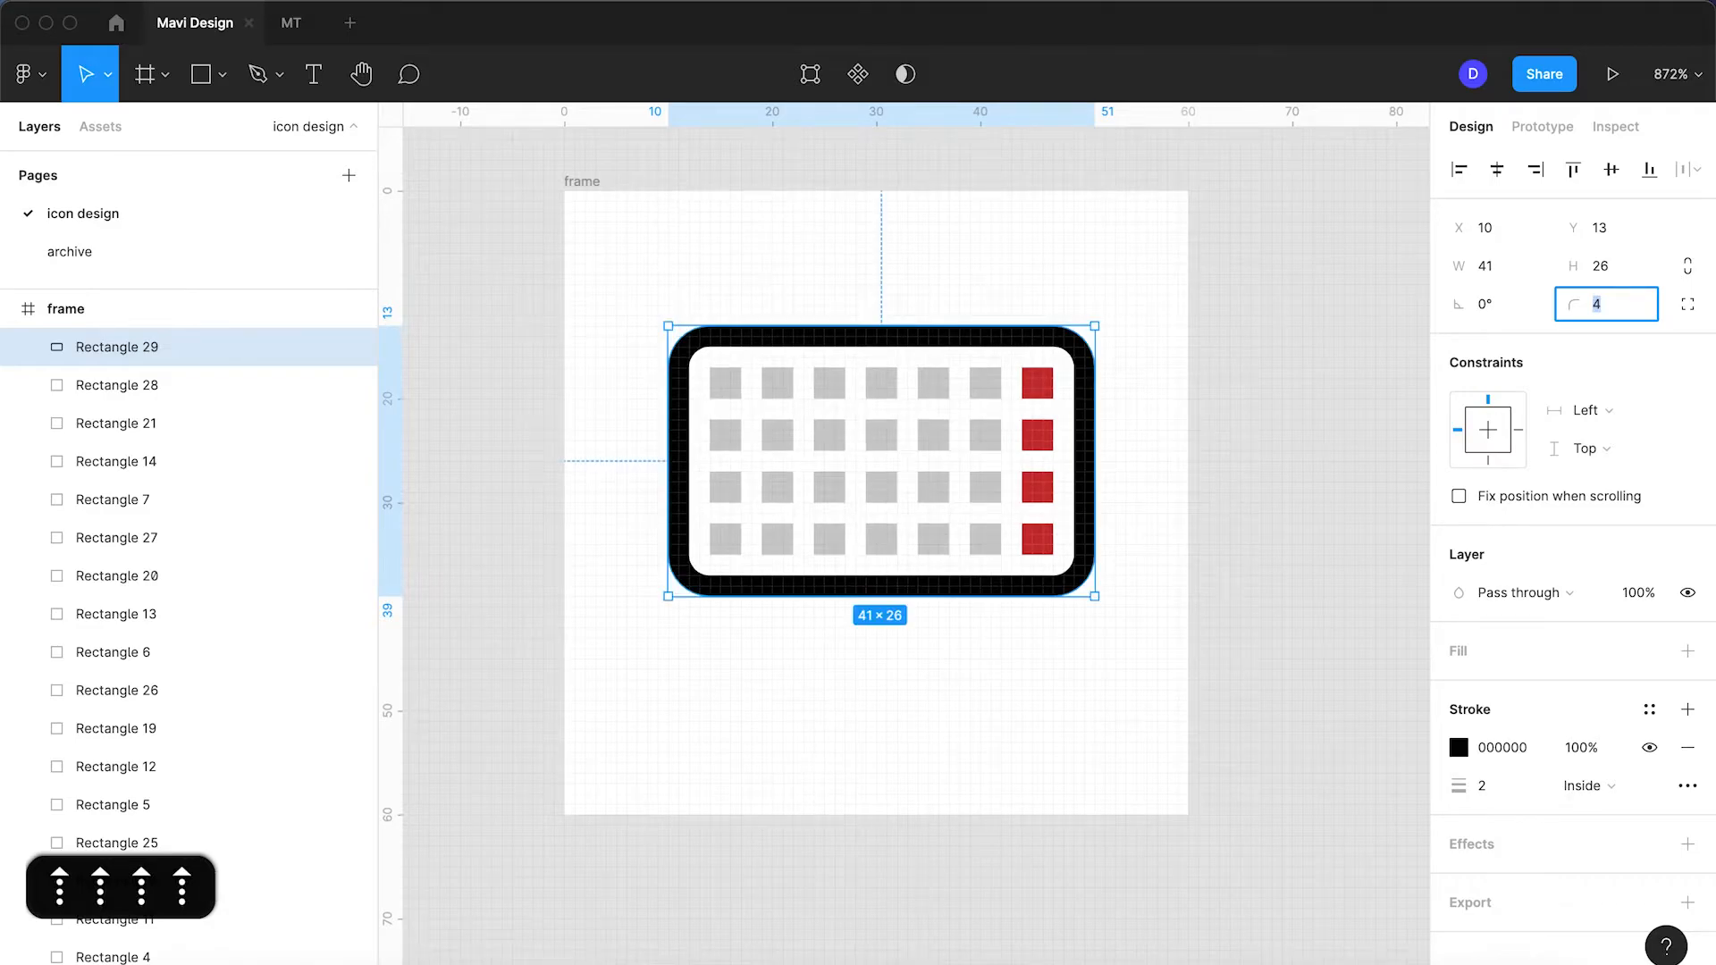
drag(963, 318, 963, 256)
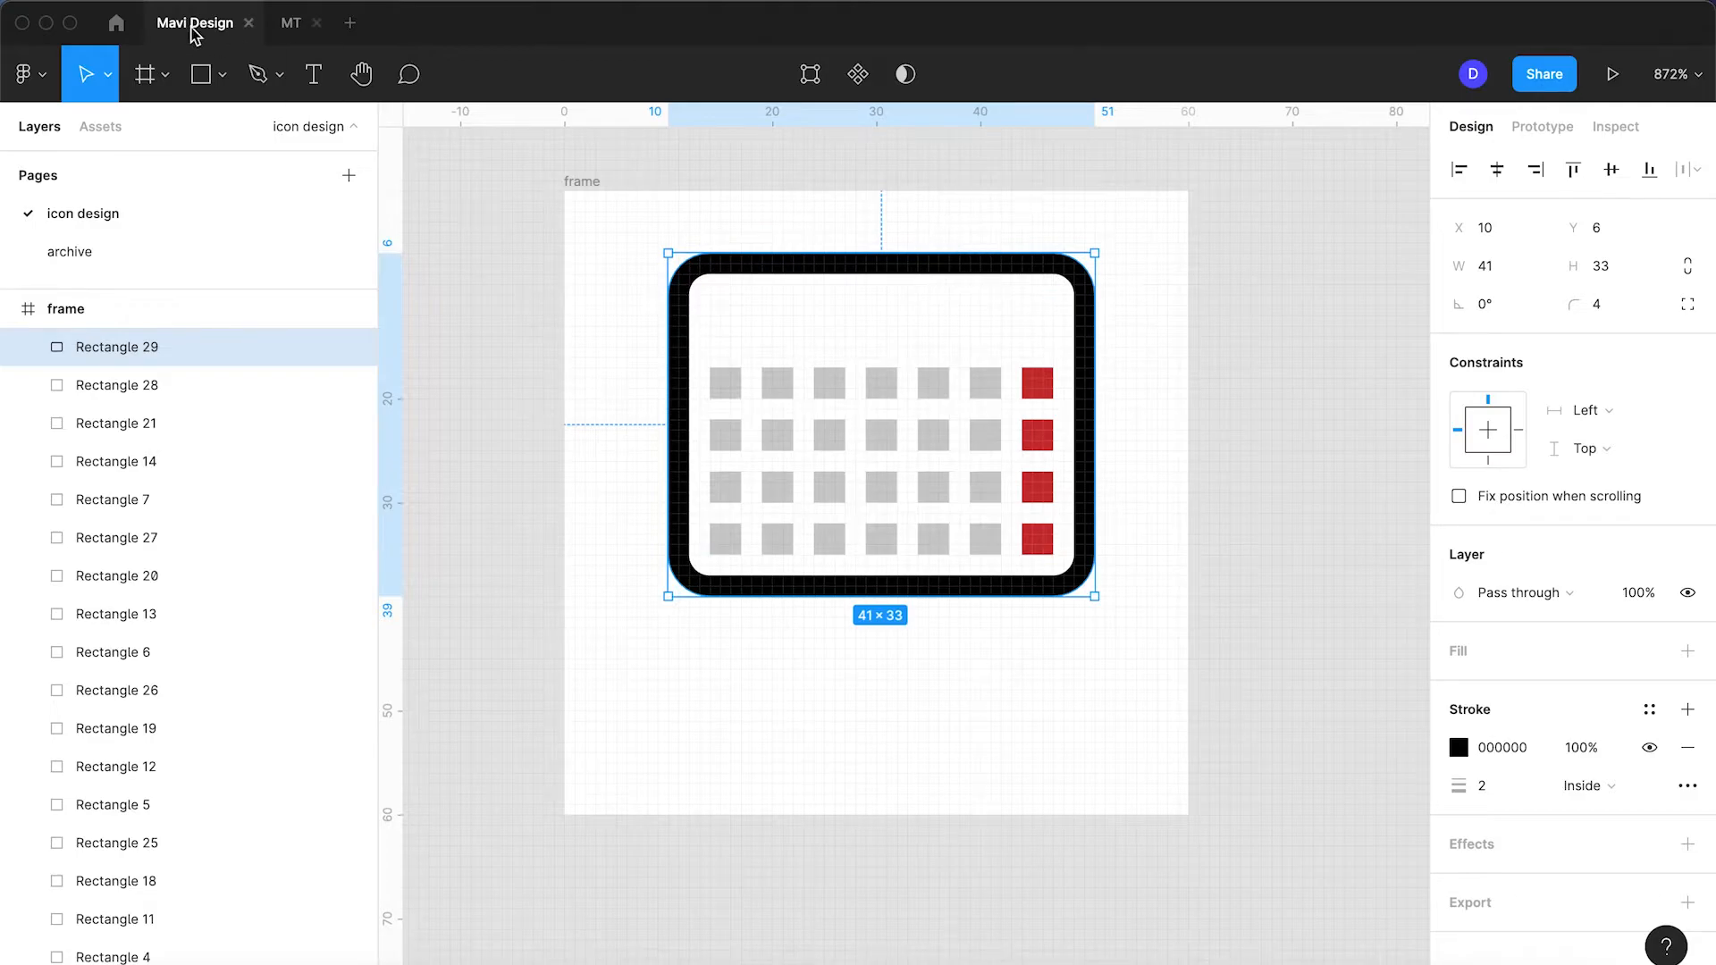
- Draw a horizontal line 39 long across the outline above the grid and place it at Y 14
click(257, 74)
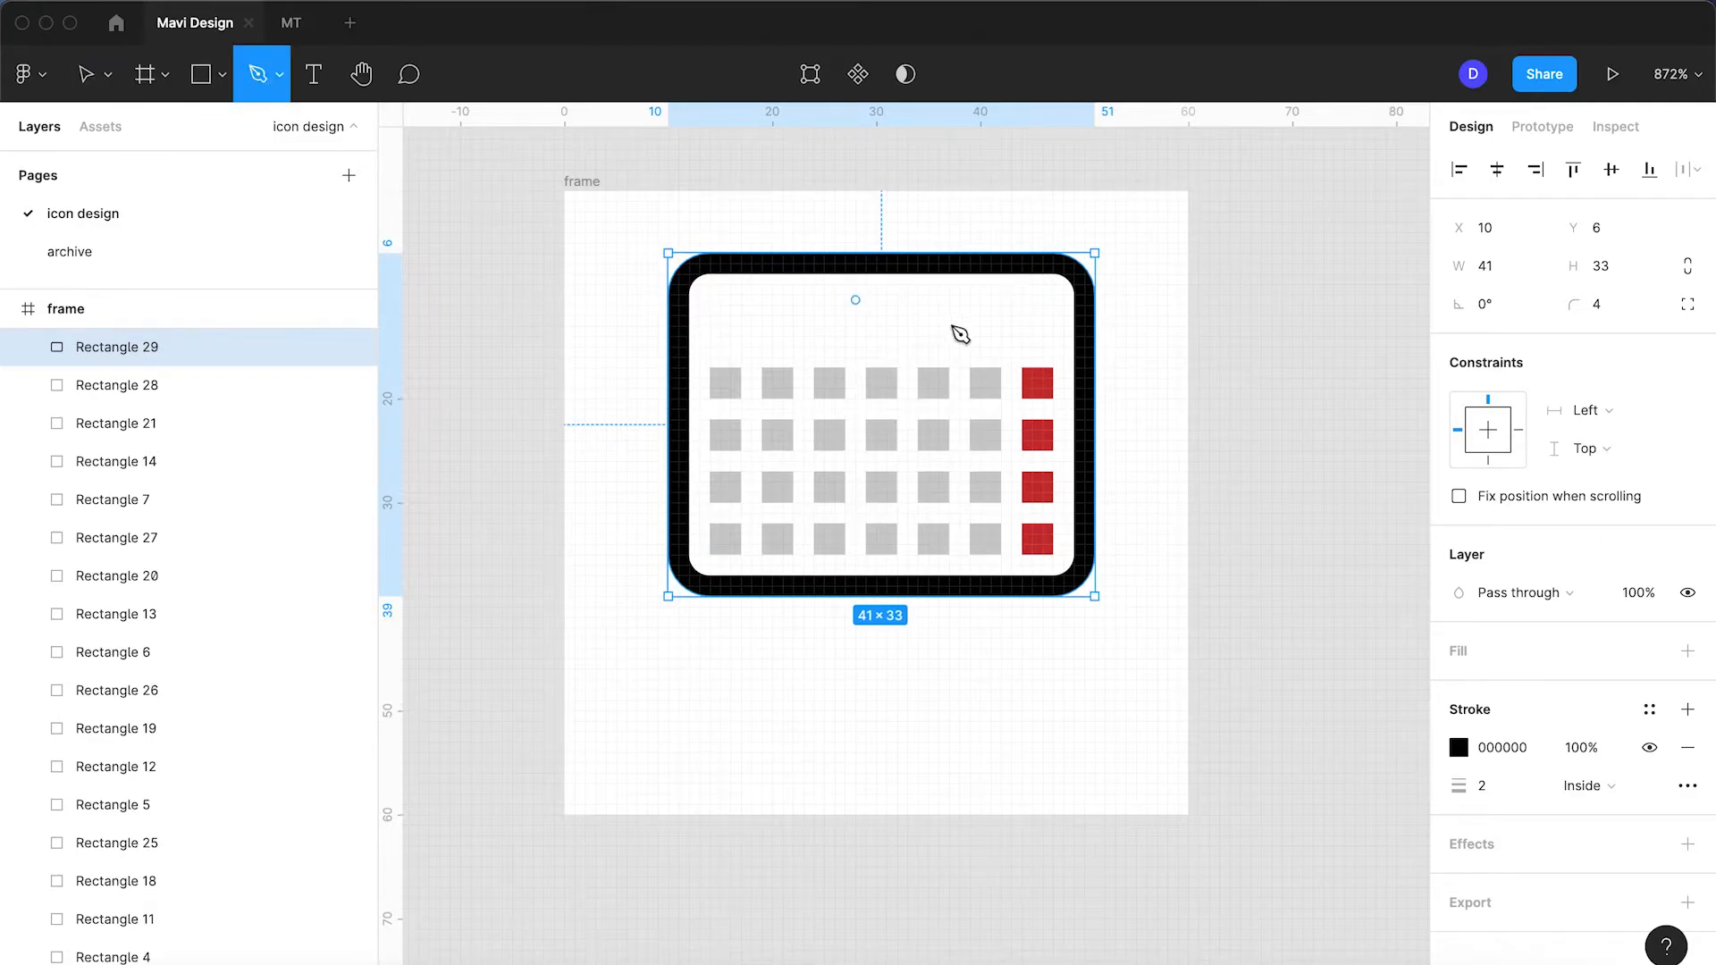
click(1084, 326)
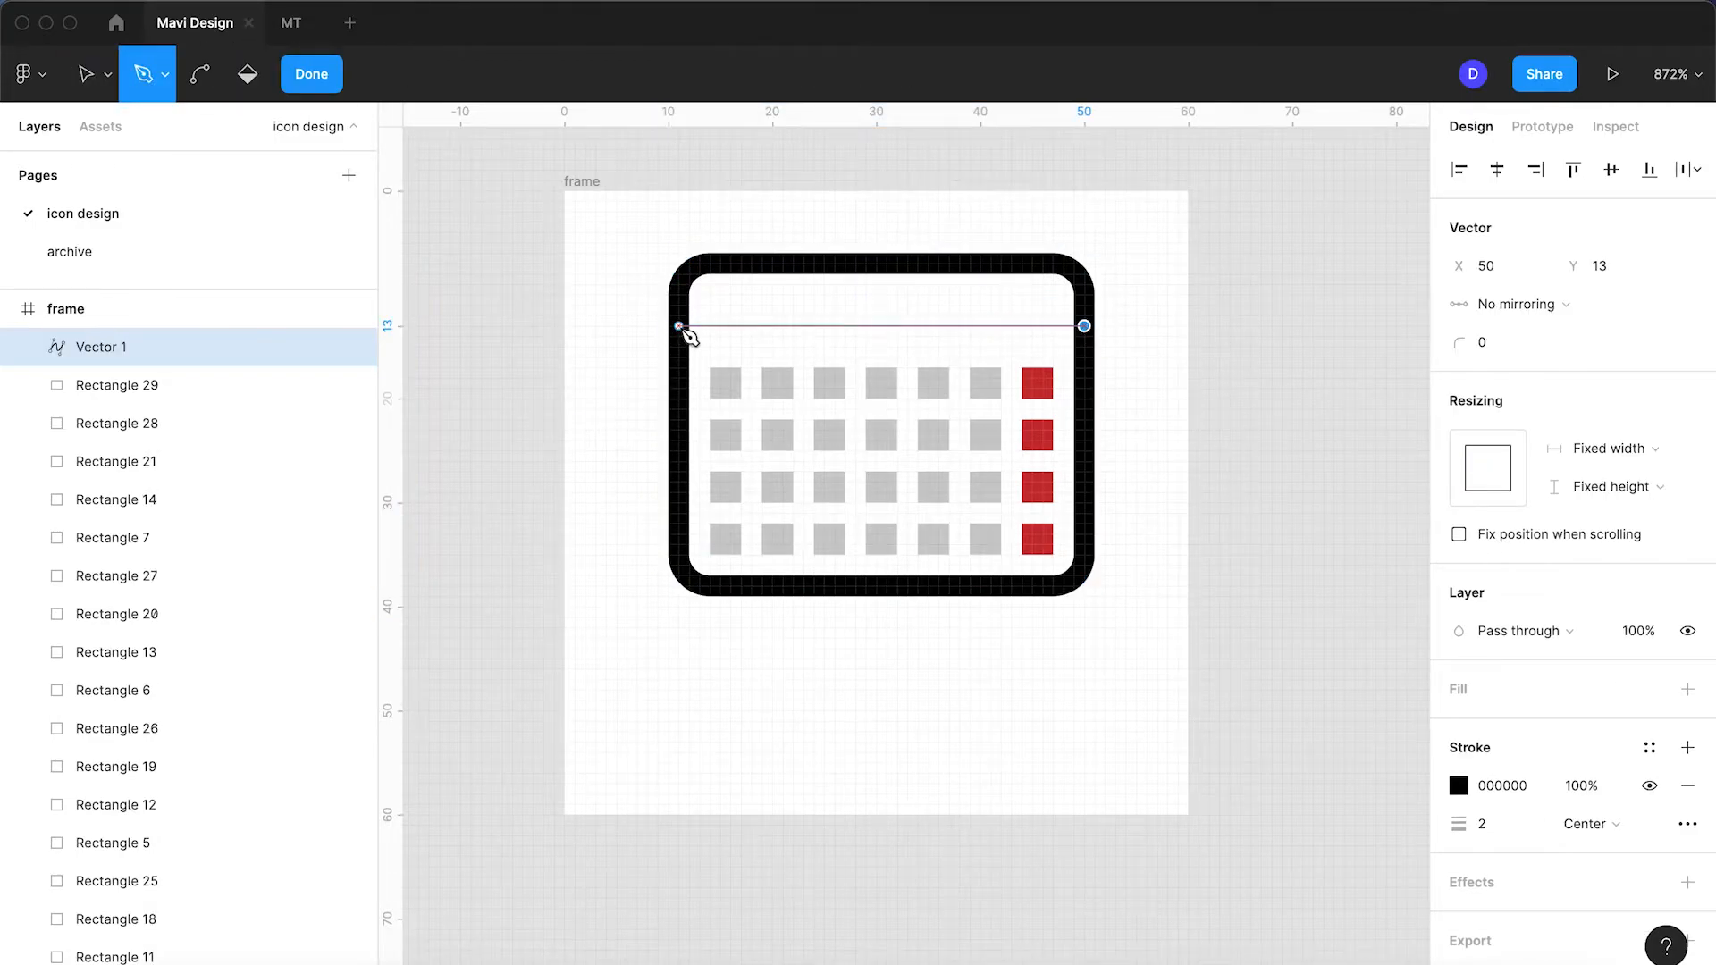
click(679, 327)
key(Return)
key(Down)
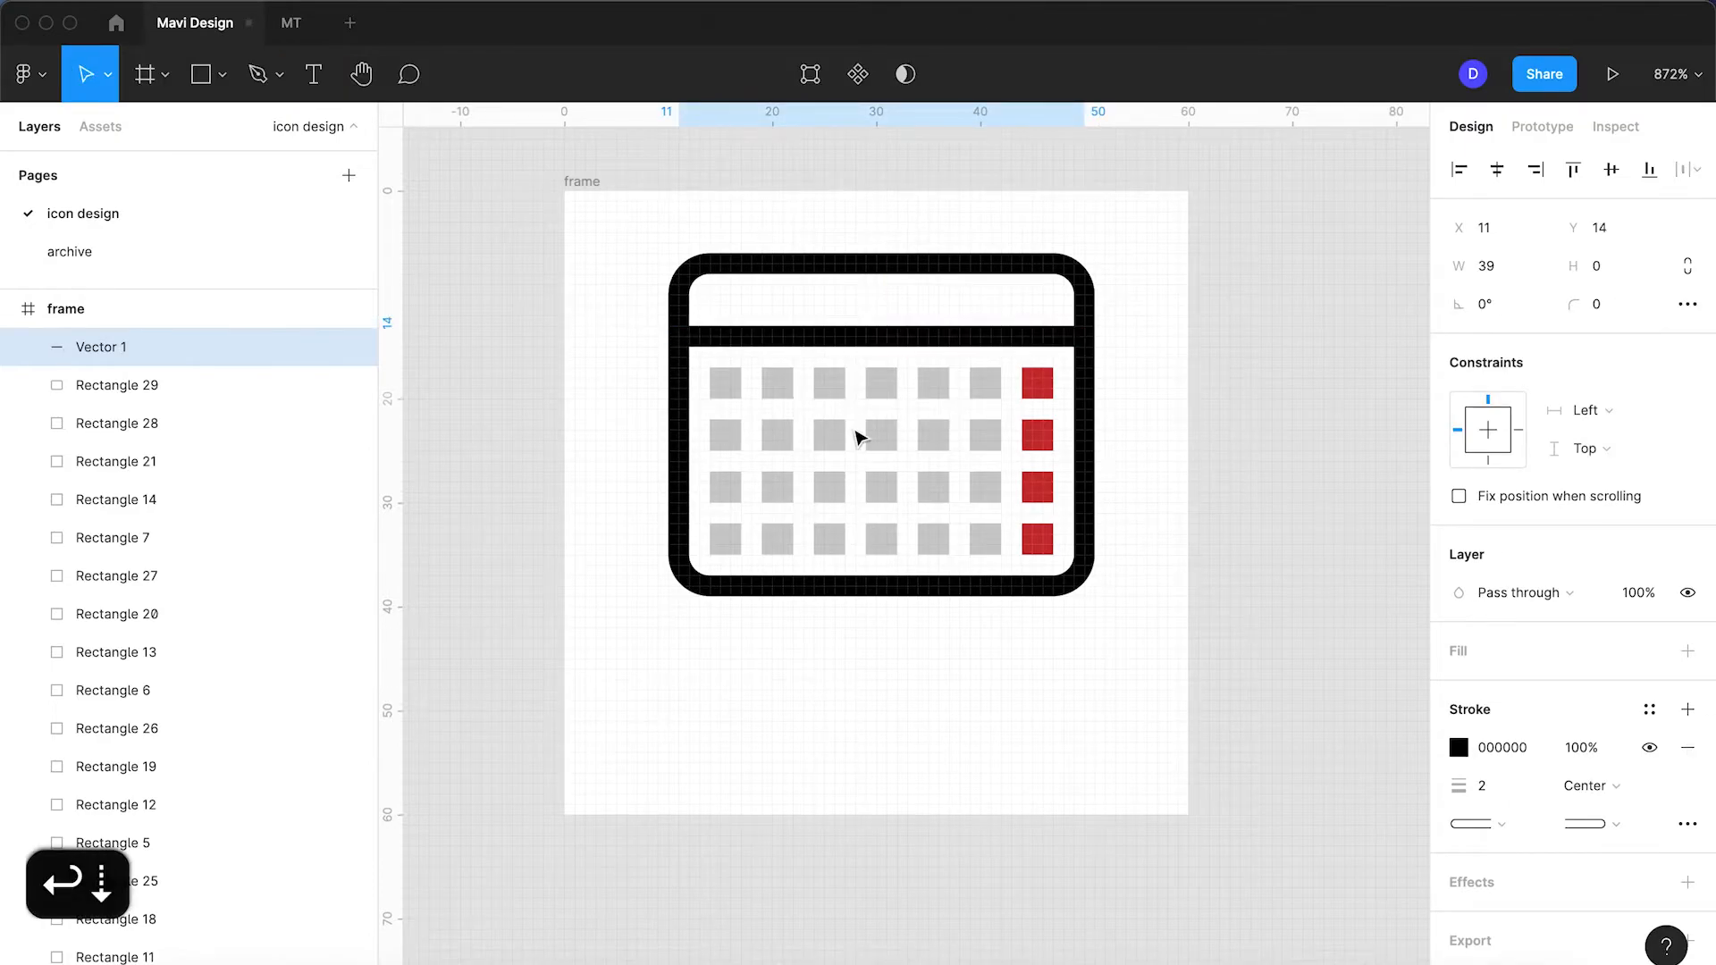
click(1122, 678)
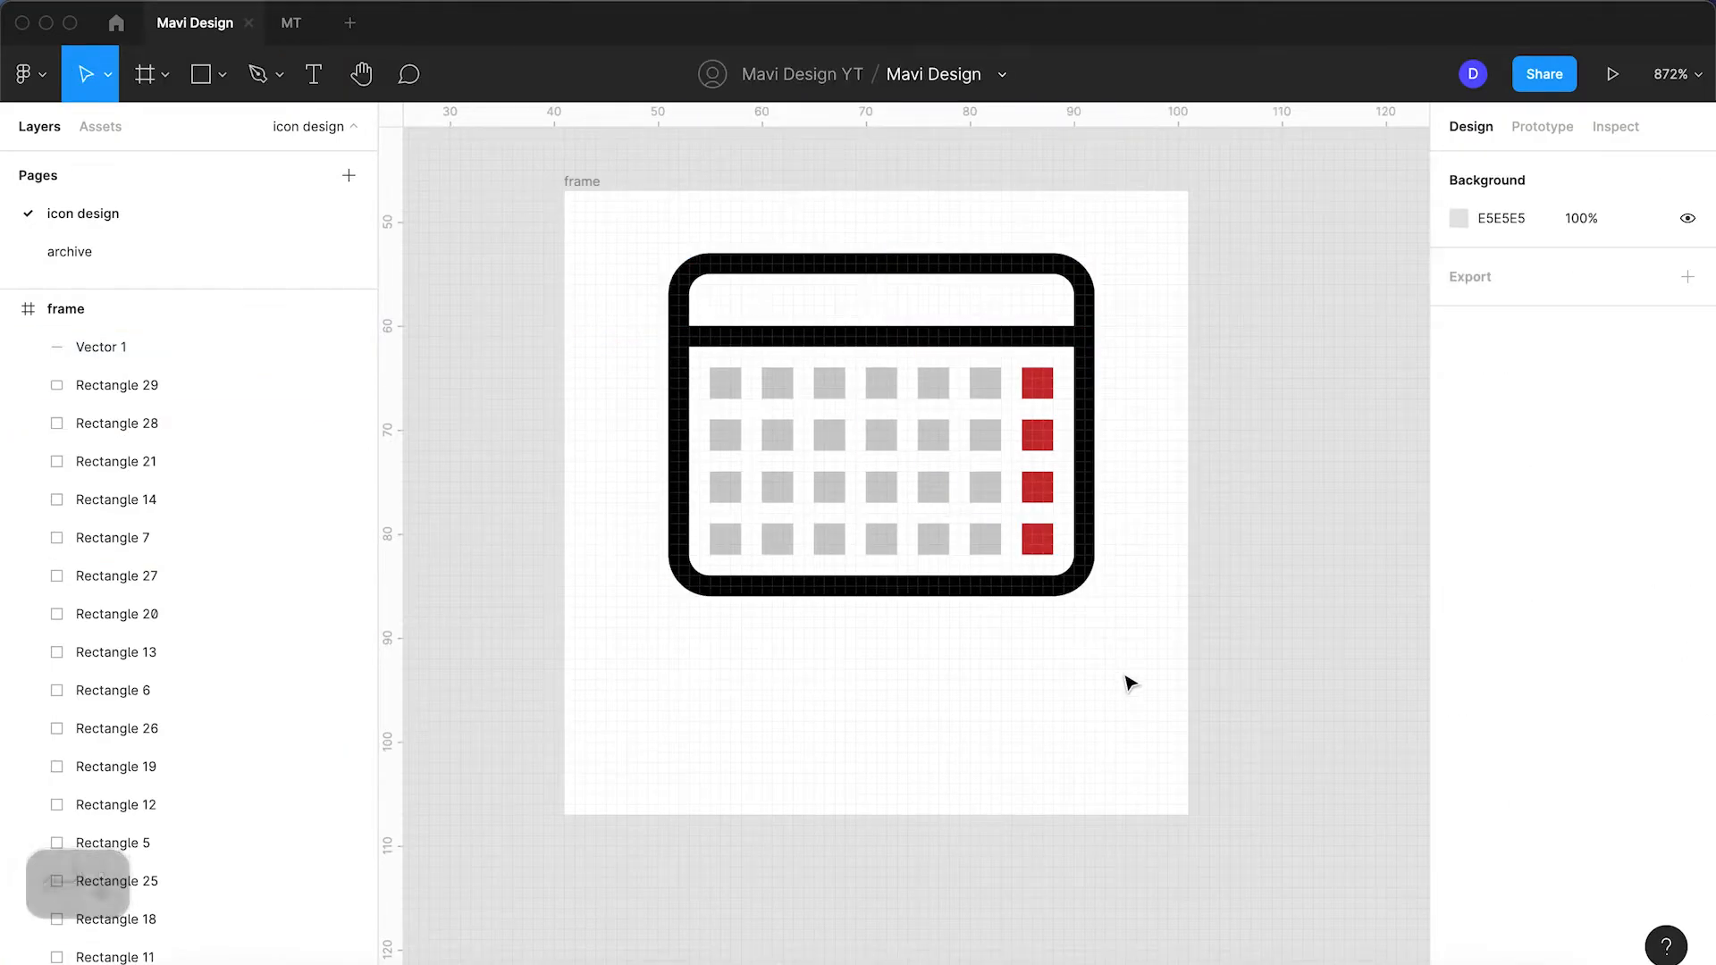
- Extend the outline's bottom edge to a height of 37 and move the whole icon down by 4
click(869, 595)
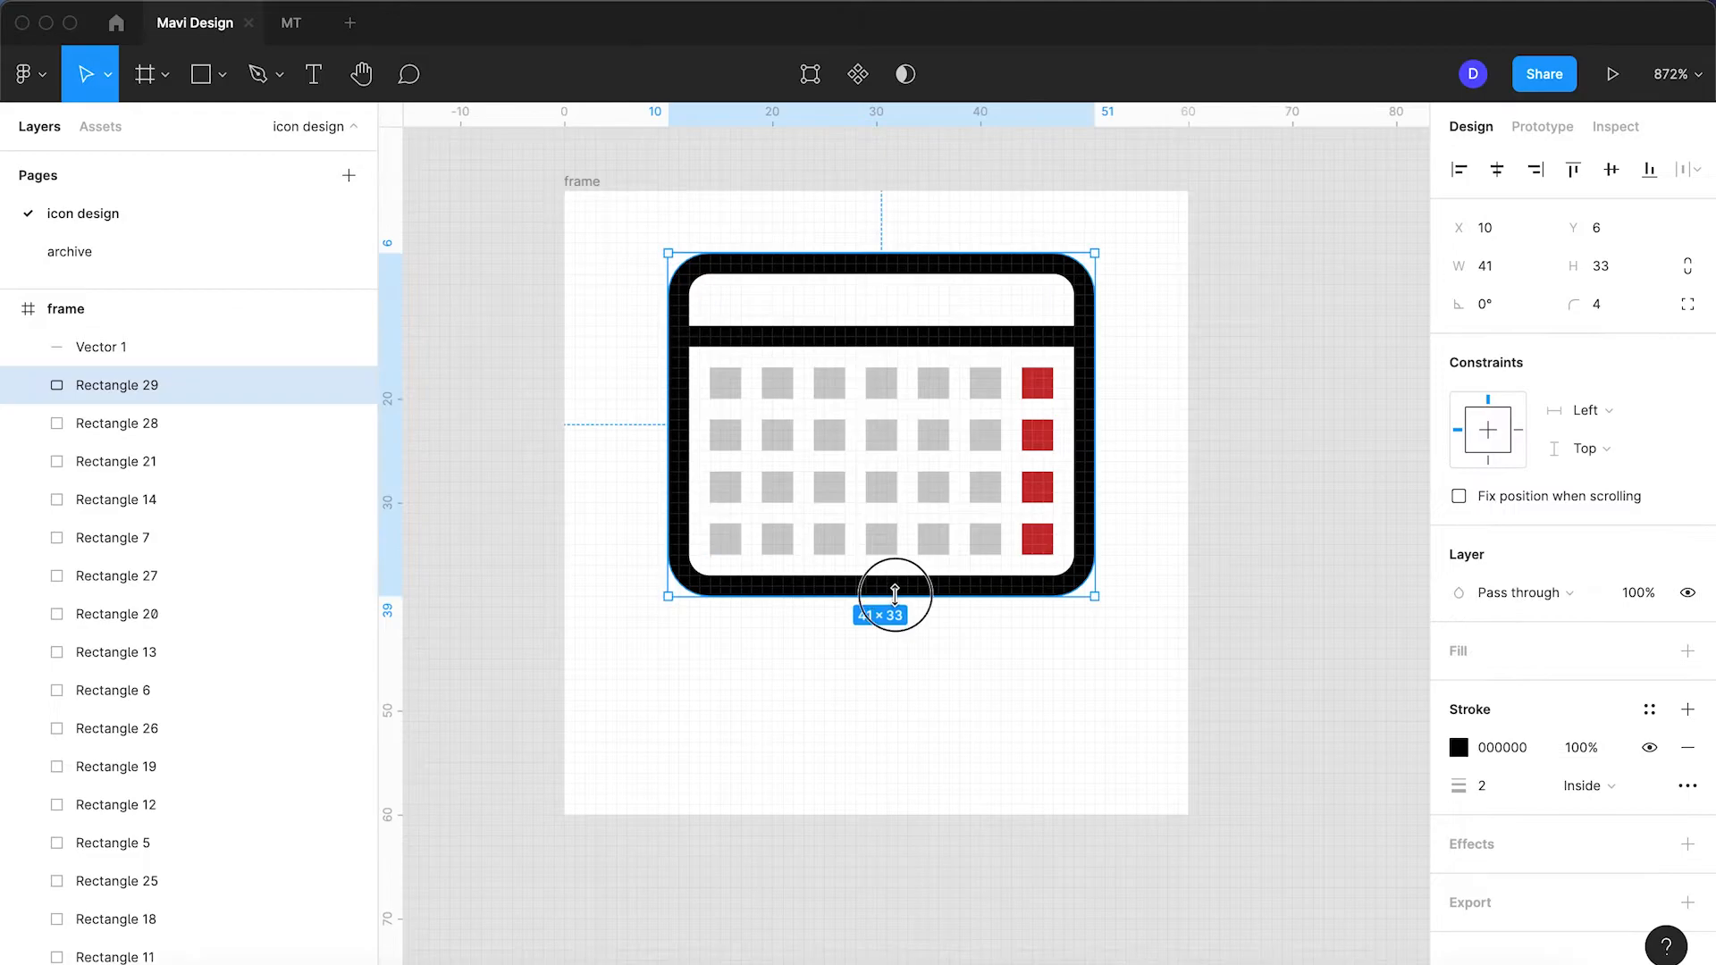
drag(895, 594, 894, 632)
drag(1140, 718, 605, 260)
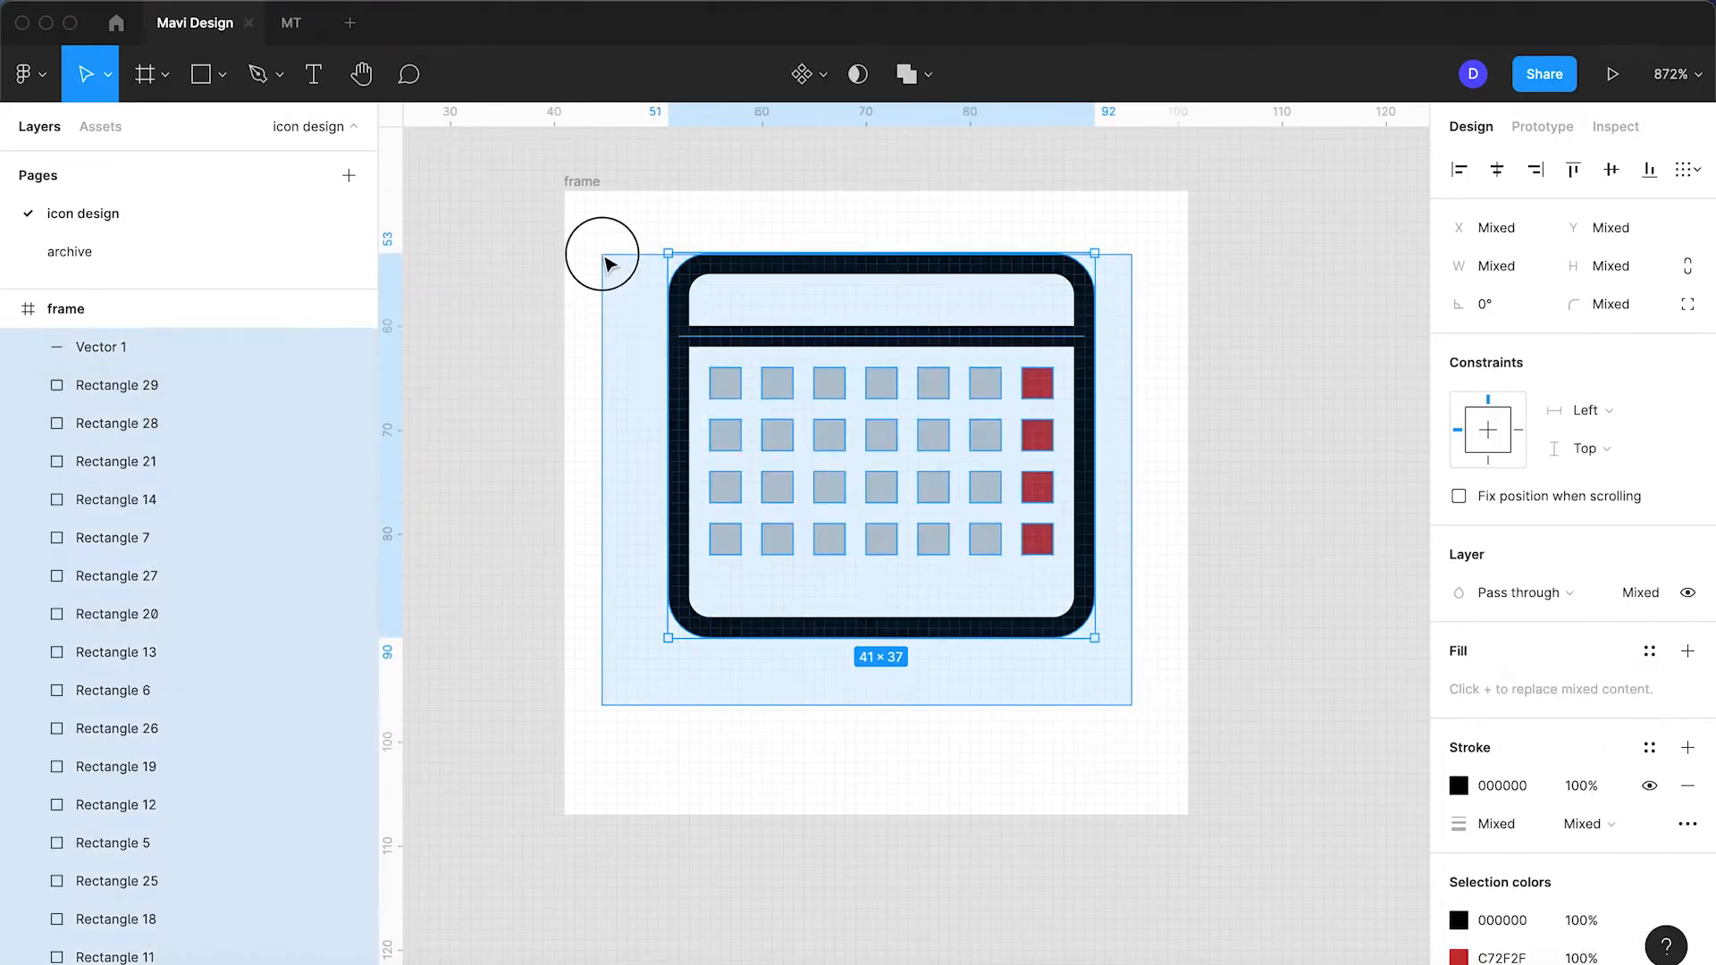
key(Down)
key(Down)
key(Down)
key(Down)
click(593, 437)
- Move only the grid of squares down by 4 inside the calendar outline
drag(1059, 633, 712, 408)
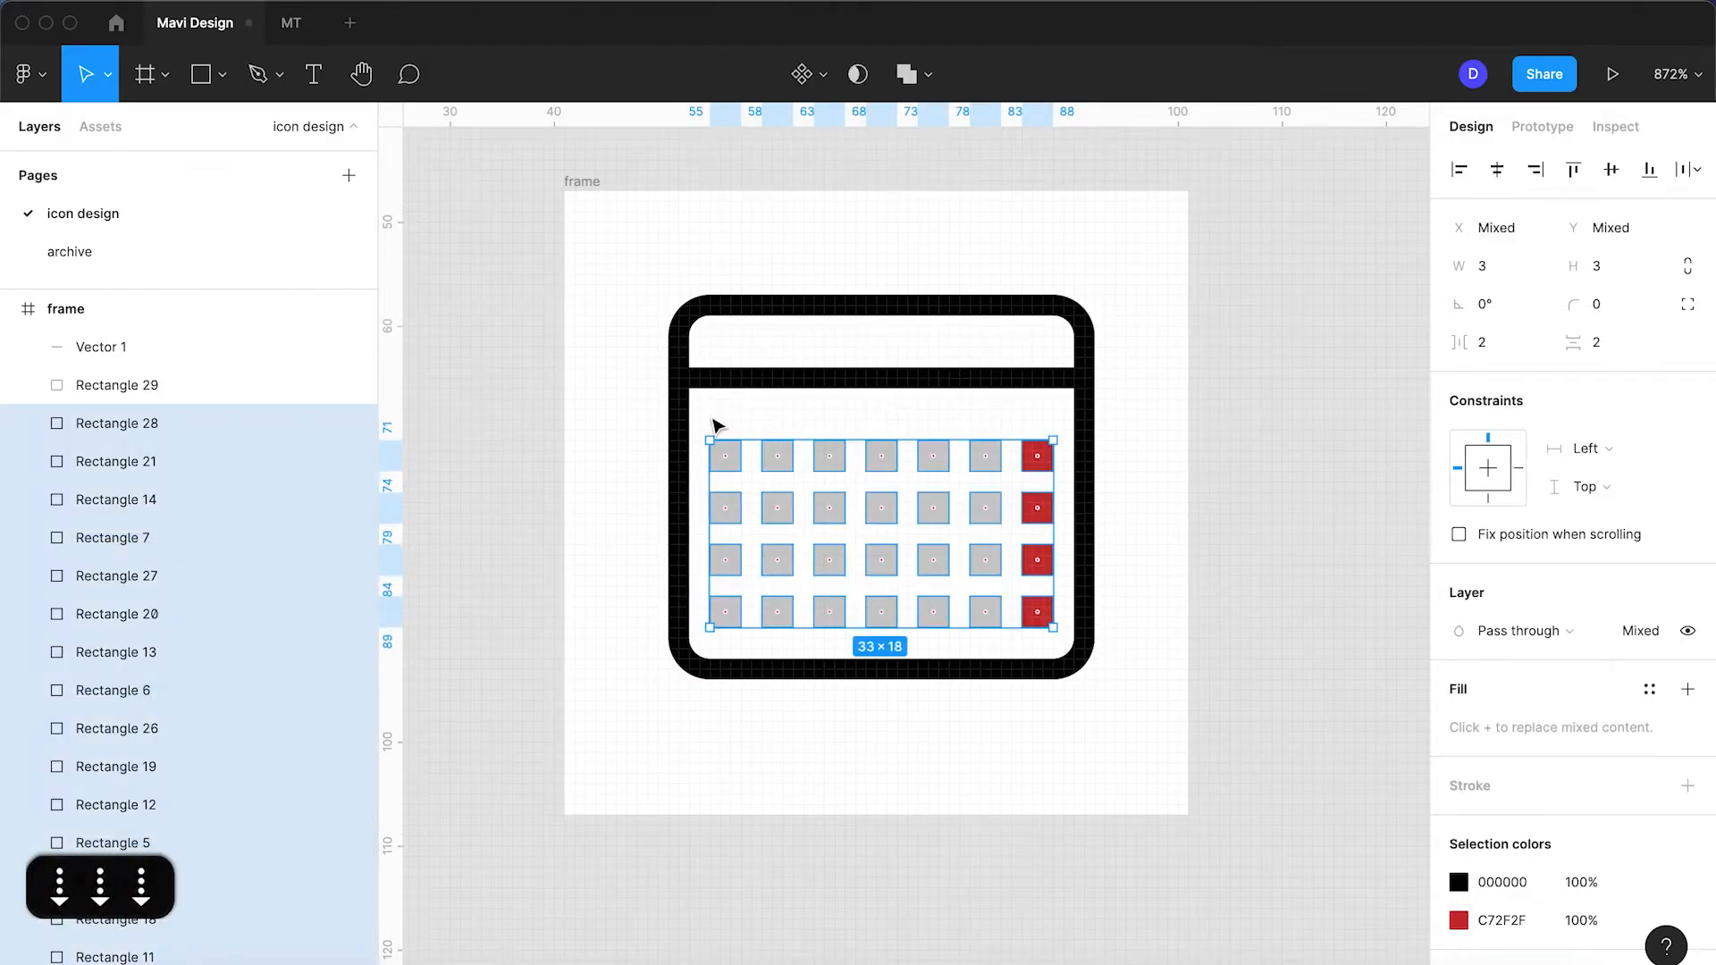
key(Down)
key(Up)
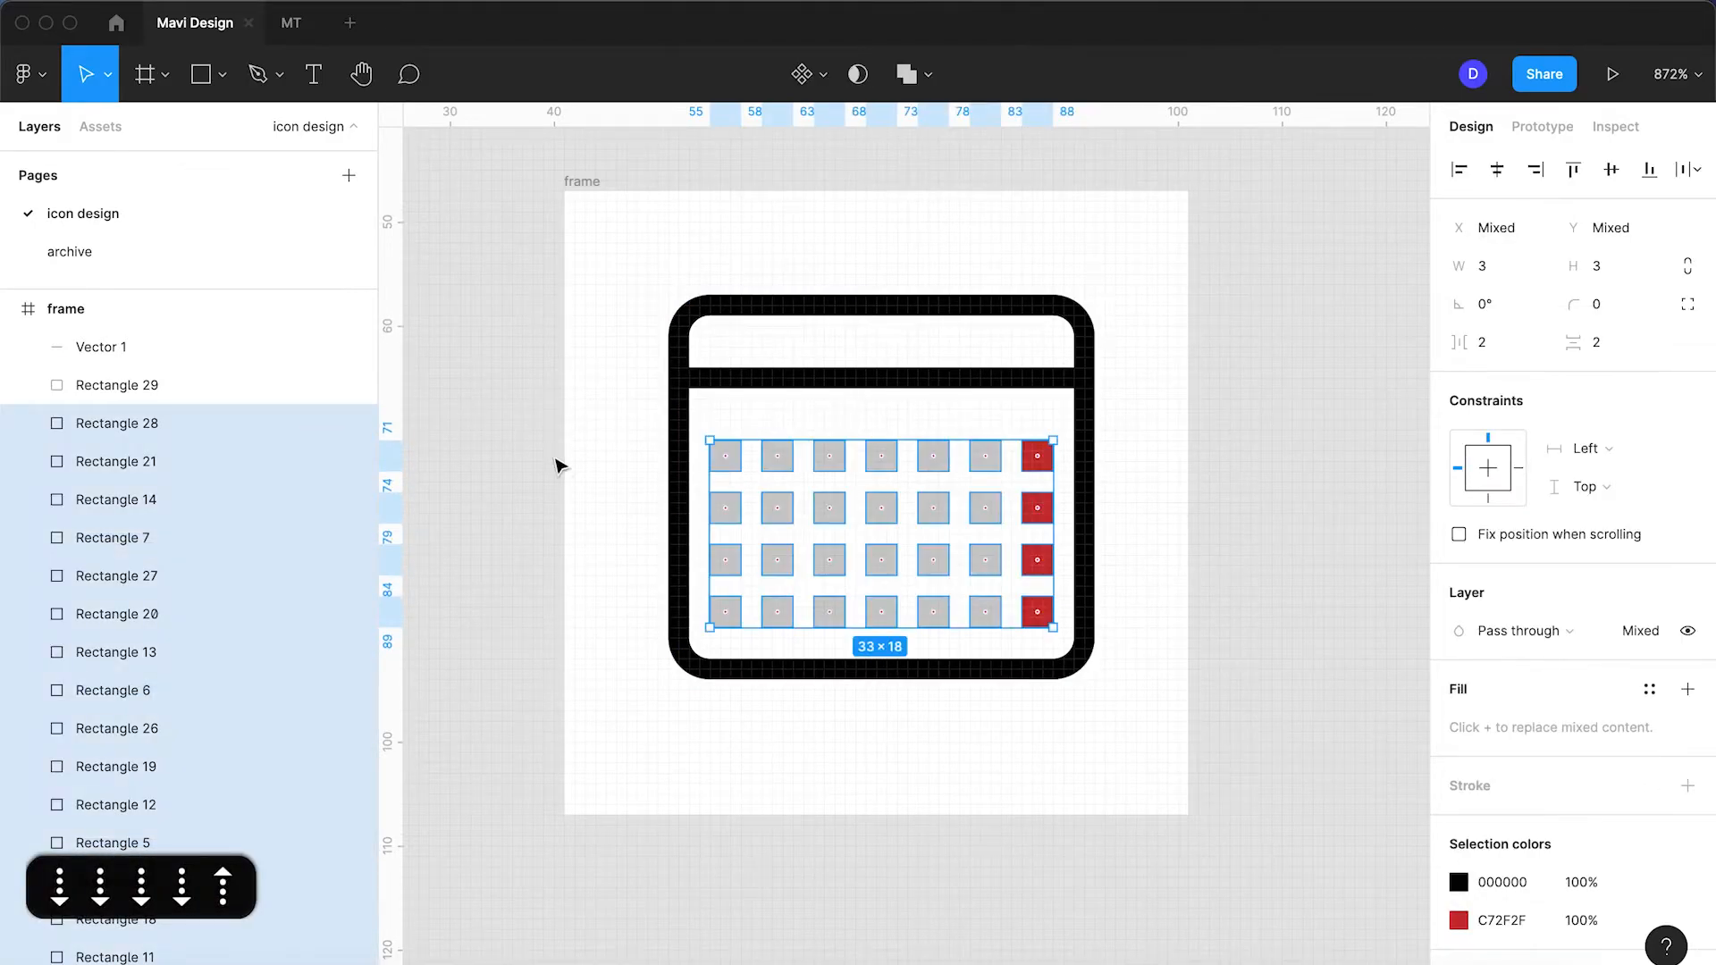
click(557, 468)
drag(1041, 645, 721, 420)
key(Down)
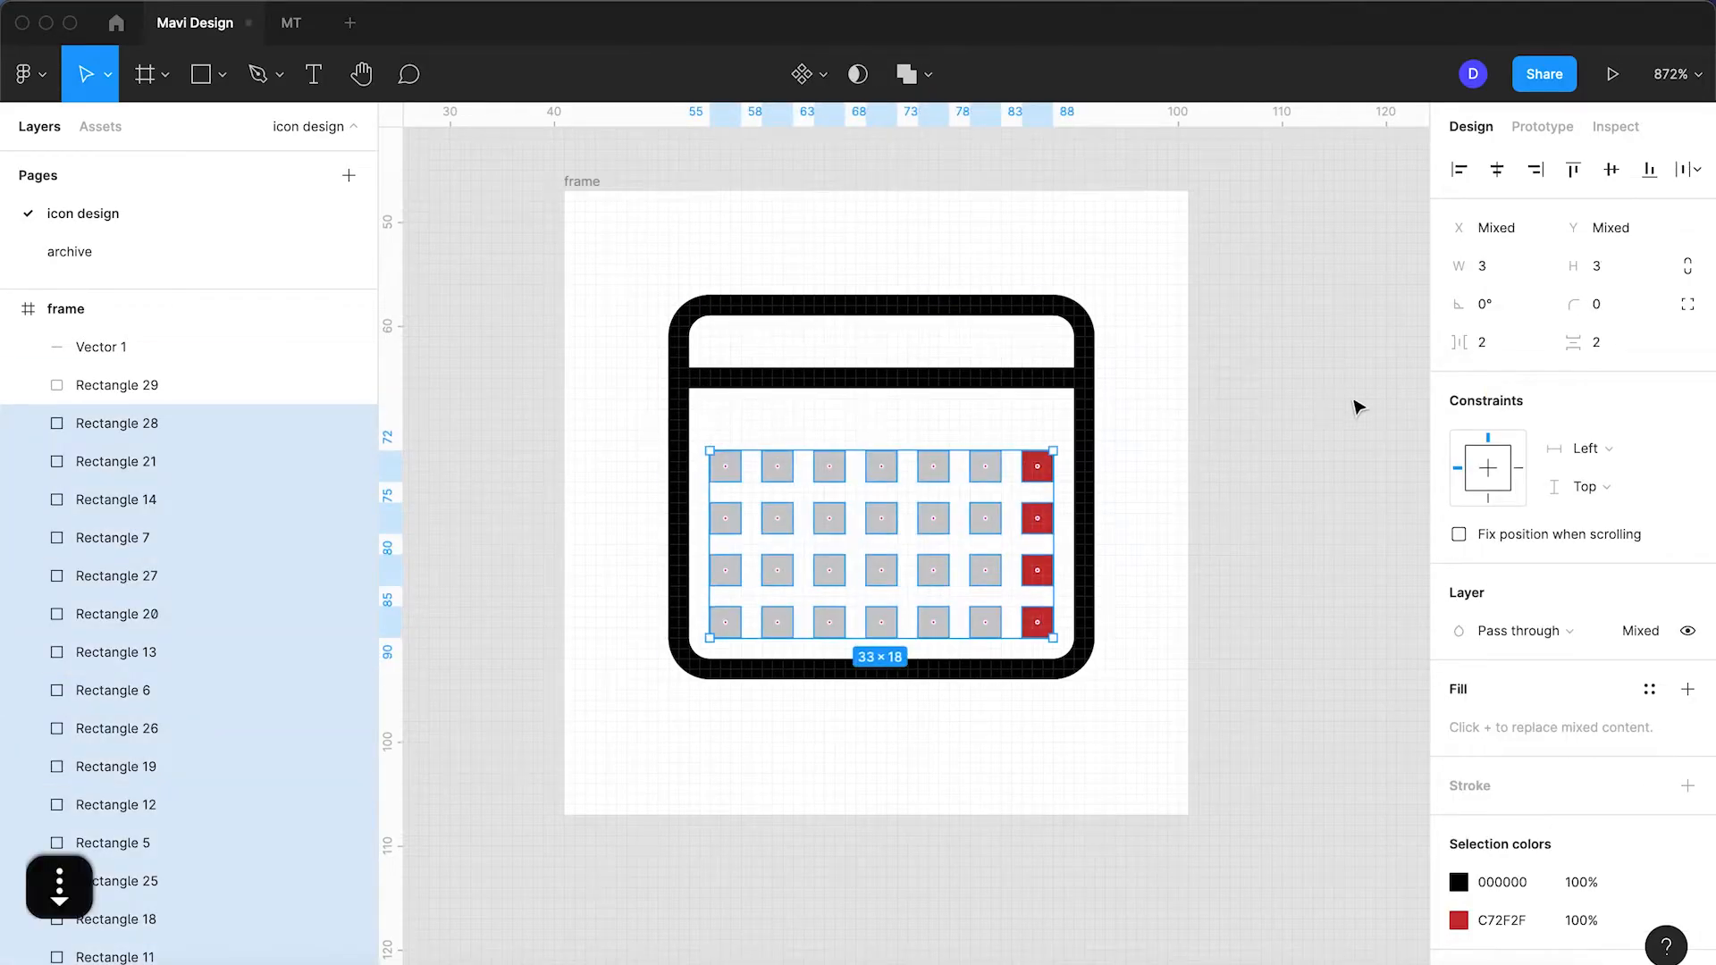
- Set the corner radius of all the grid squares to 1
click(1600, 305)
key(Up)
key(Return)
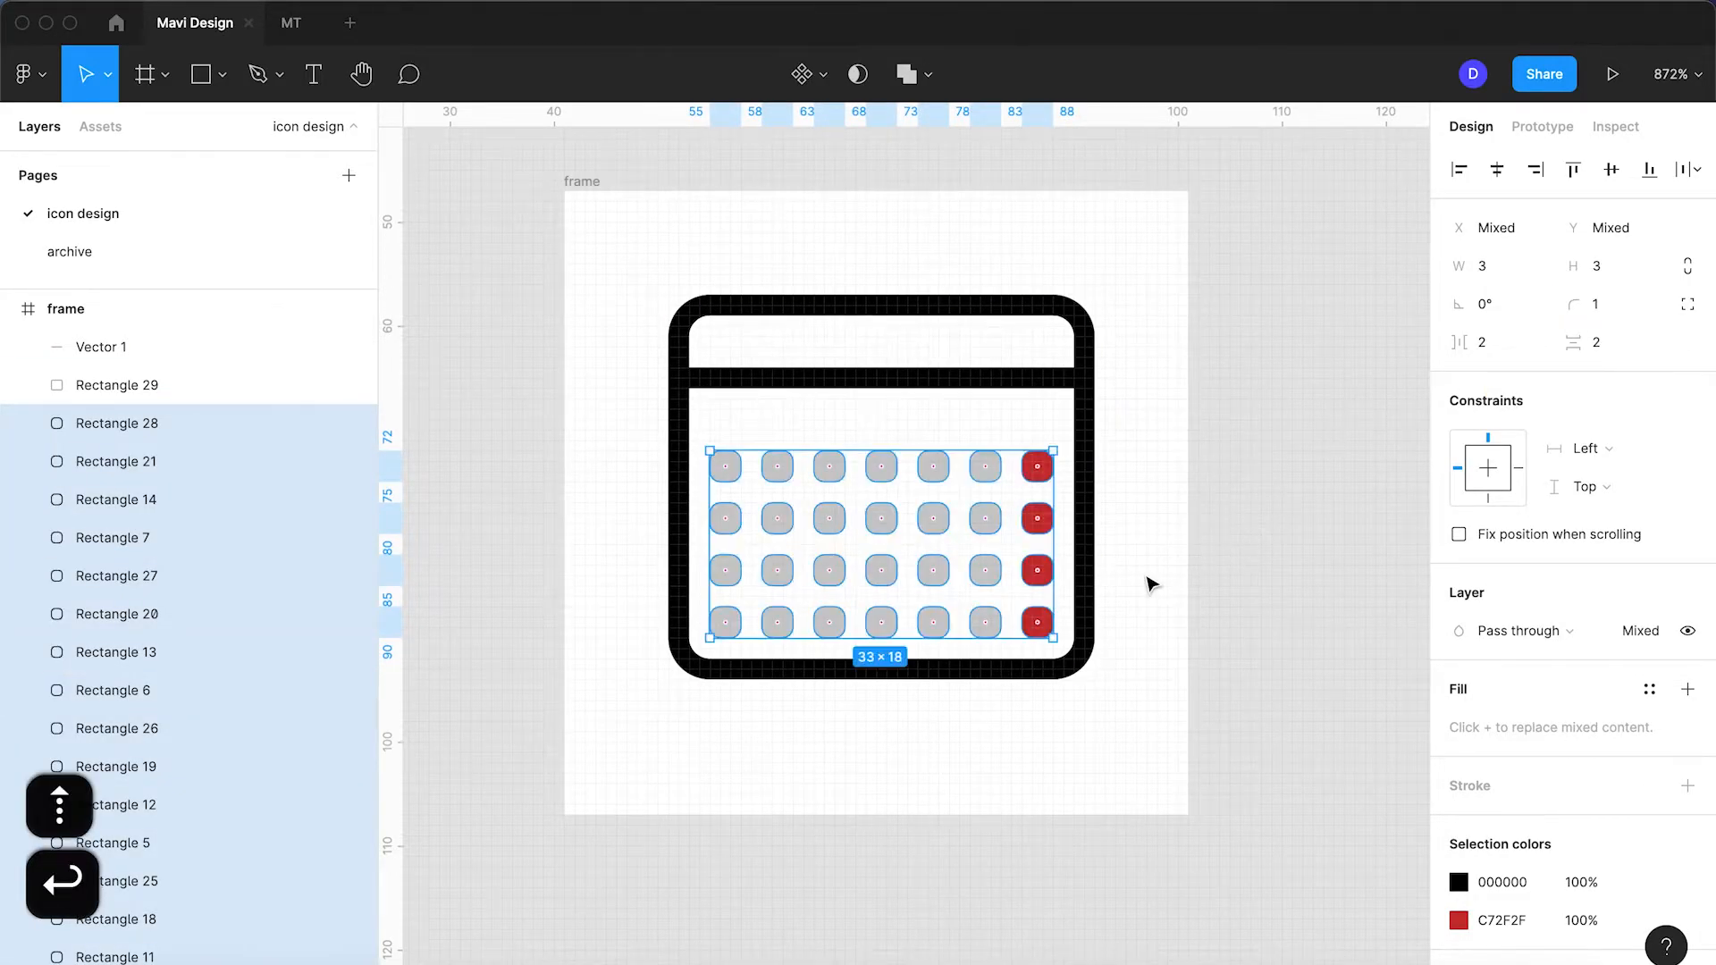
click(1148, 581)
- Raise the opacity of the four squares in the sixth grid column to make them a darker gray
key(super+0)
scroll(930, 586, up, 10)
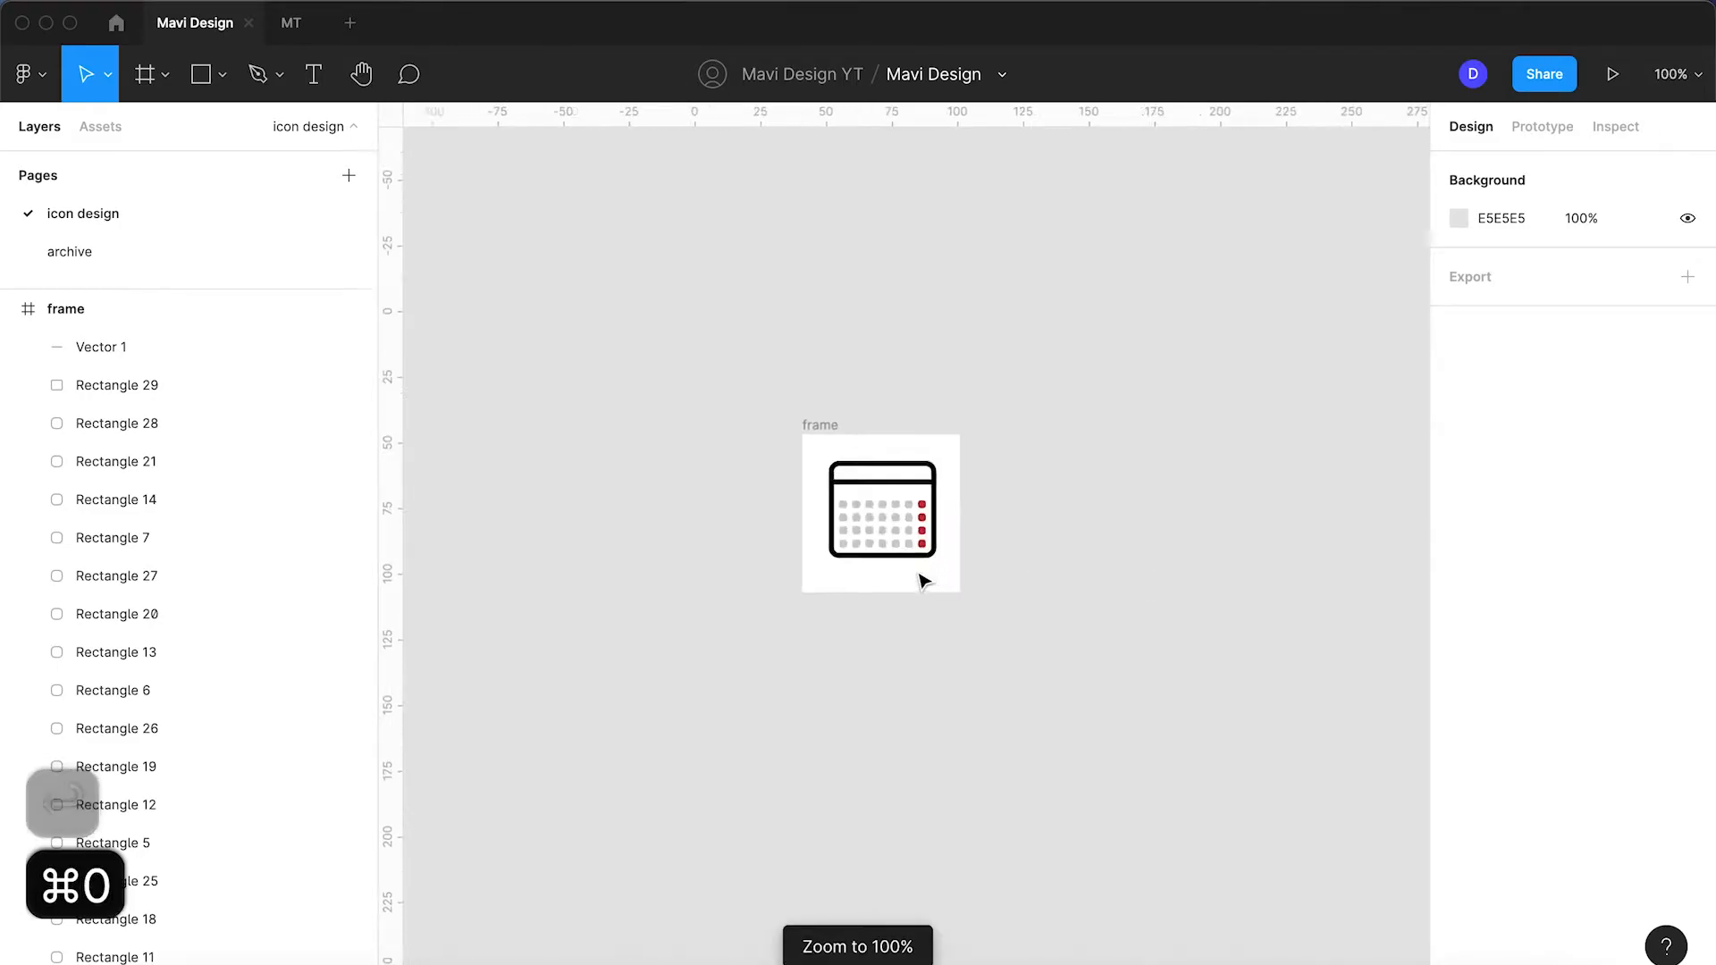
drag(921, 273, 920, 527)
click(1627, 689)
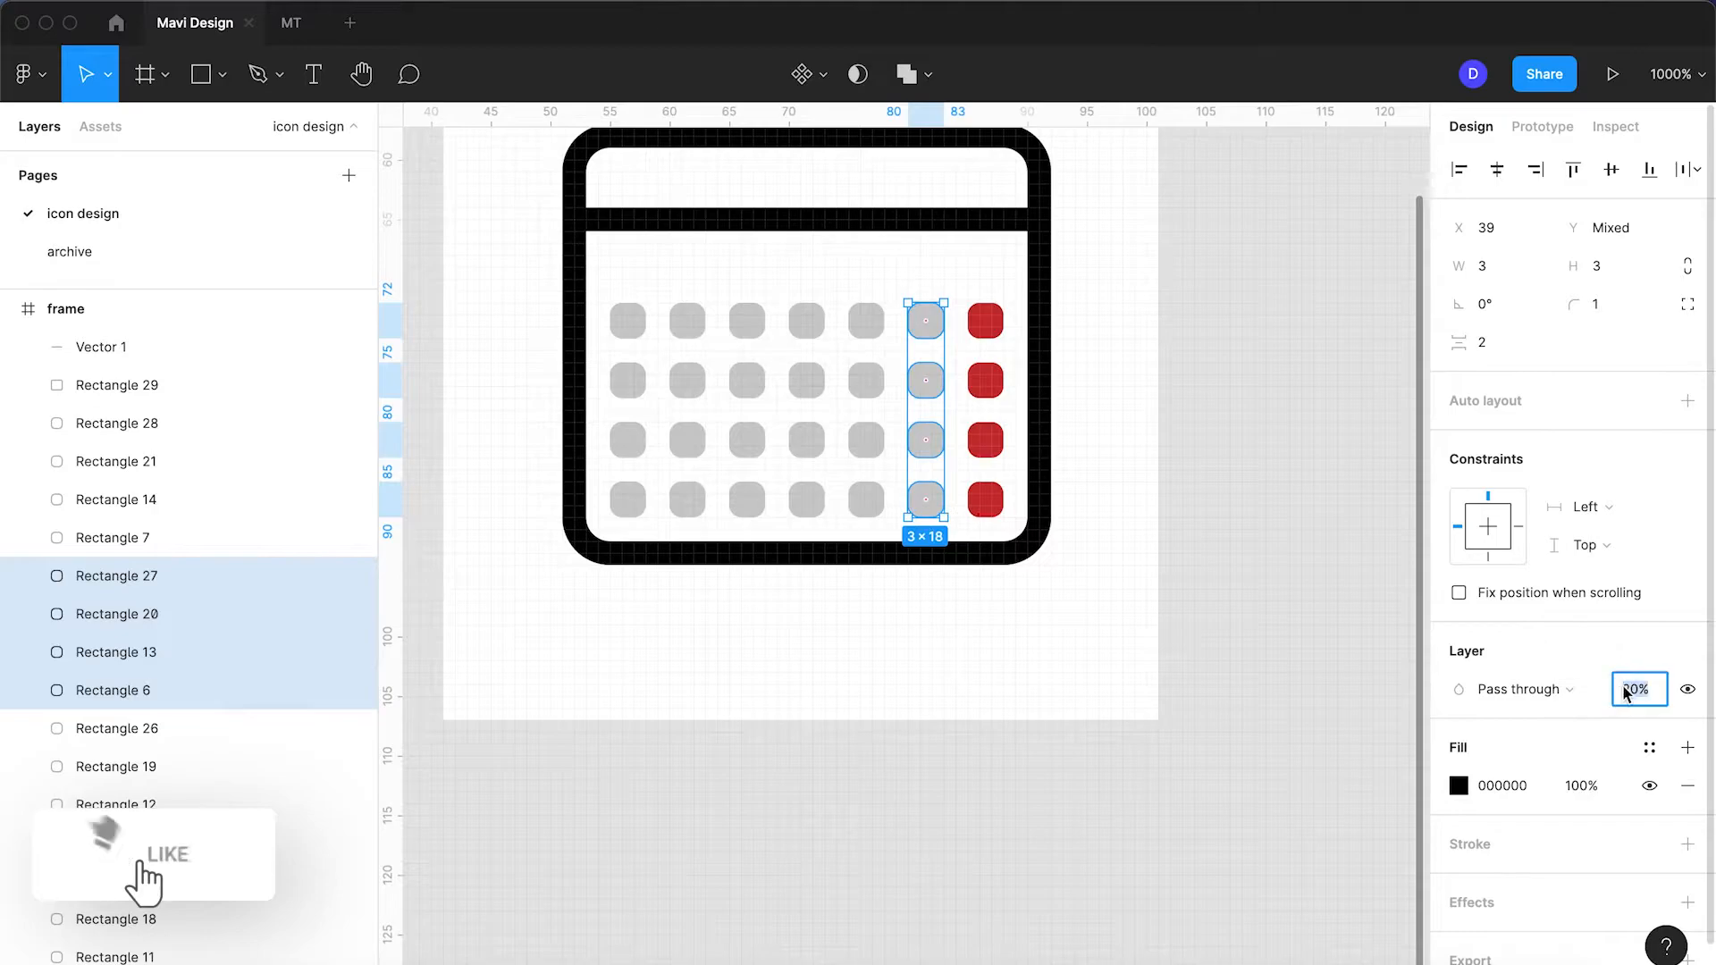
key(Return)
key(Escape)
- Duplicate the third column's top square above the grid and reshape the copy into a 13 × 2 bar at X 14, Y 21
scroll(1111, 613, down, 5)
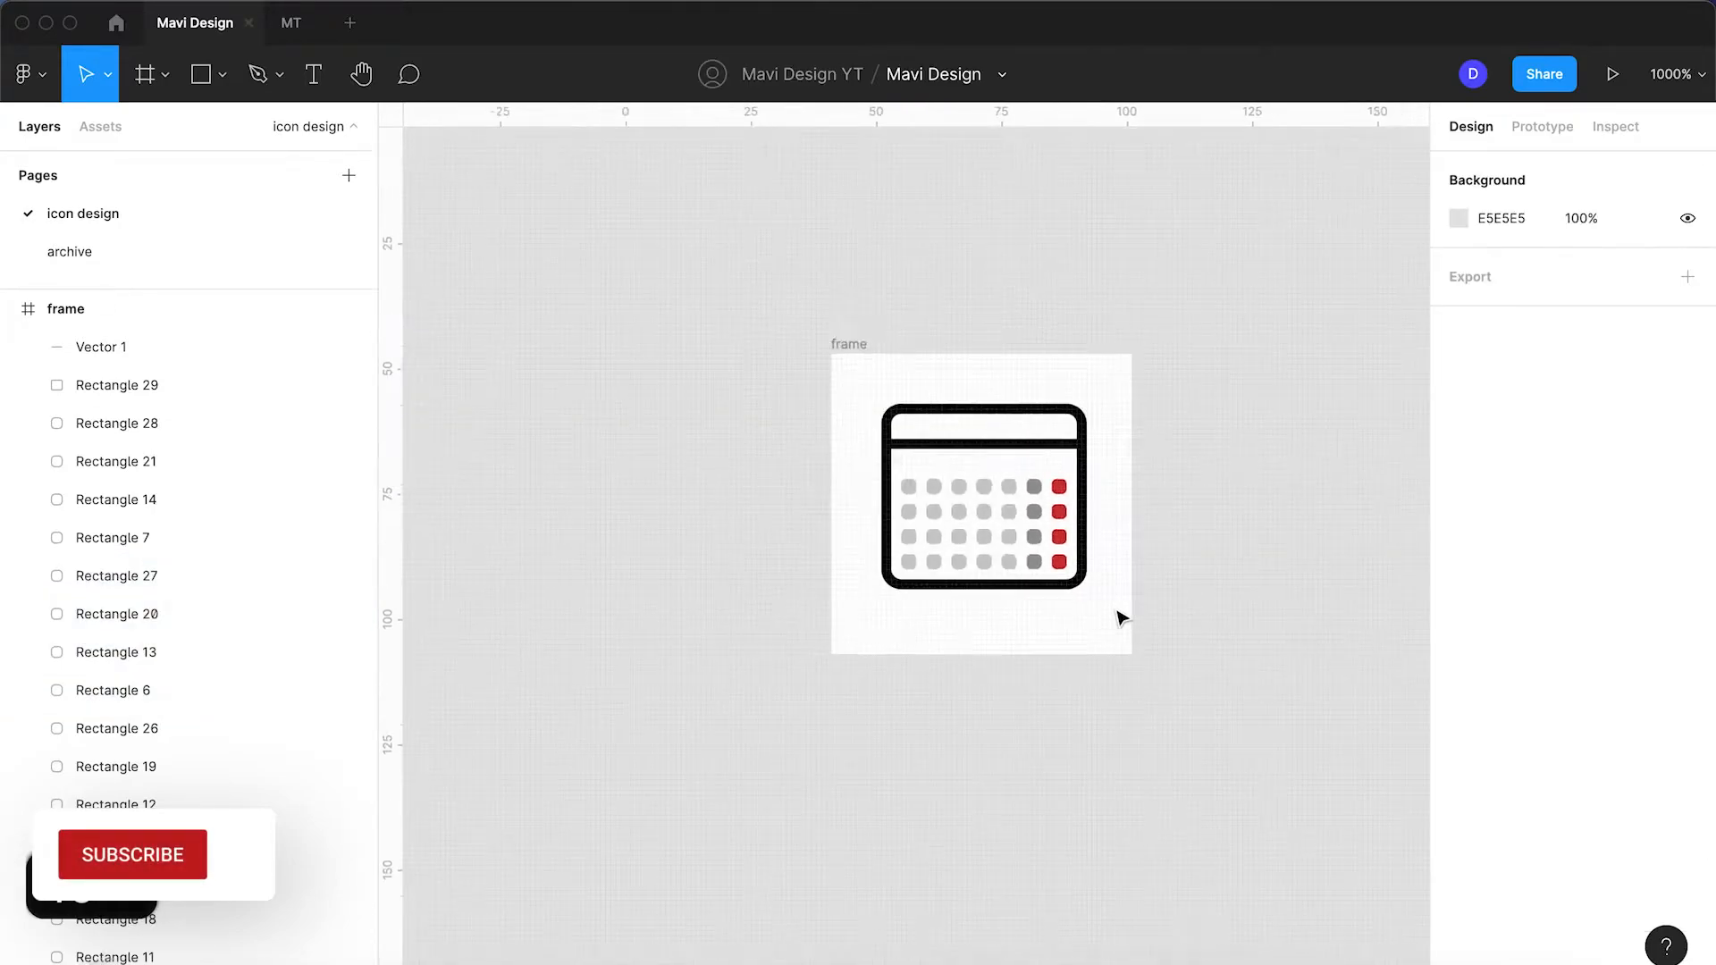
key(shift+0)
scroll(950, 560, up, 5)
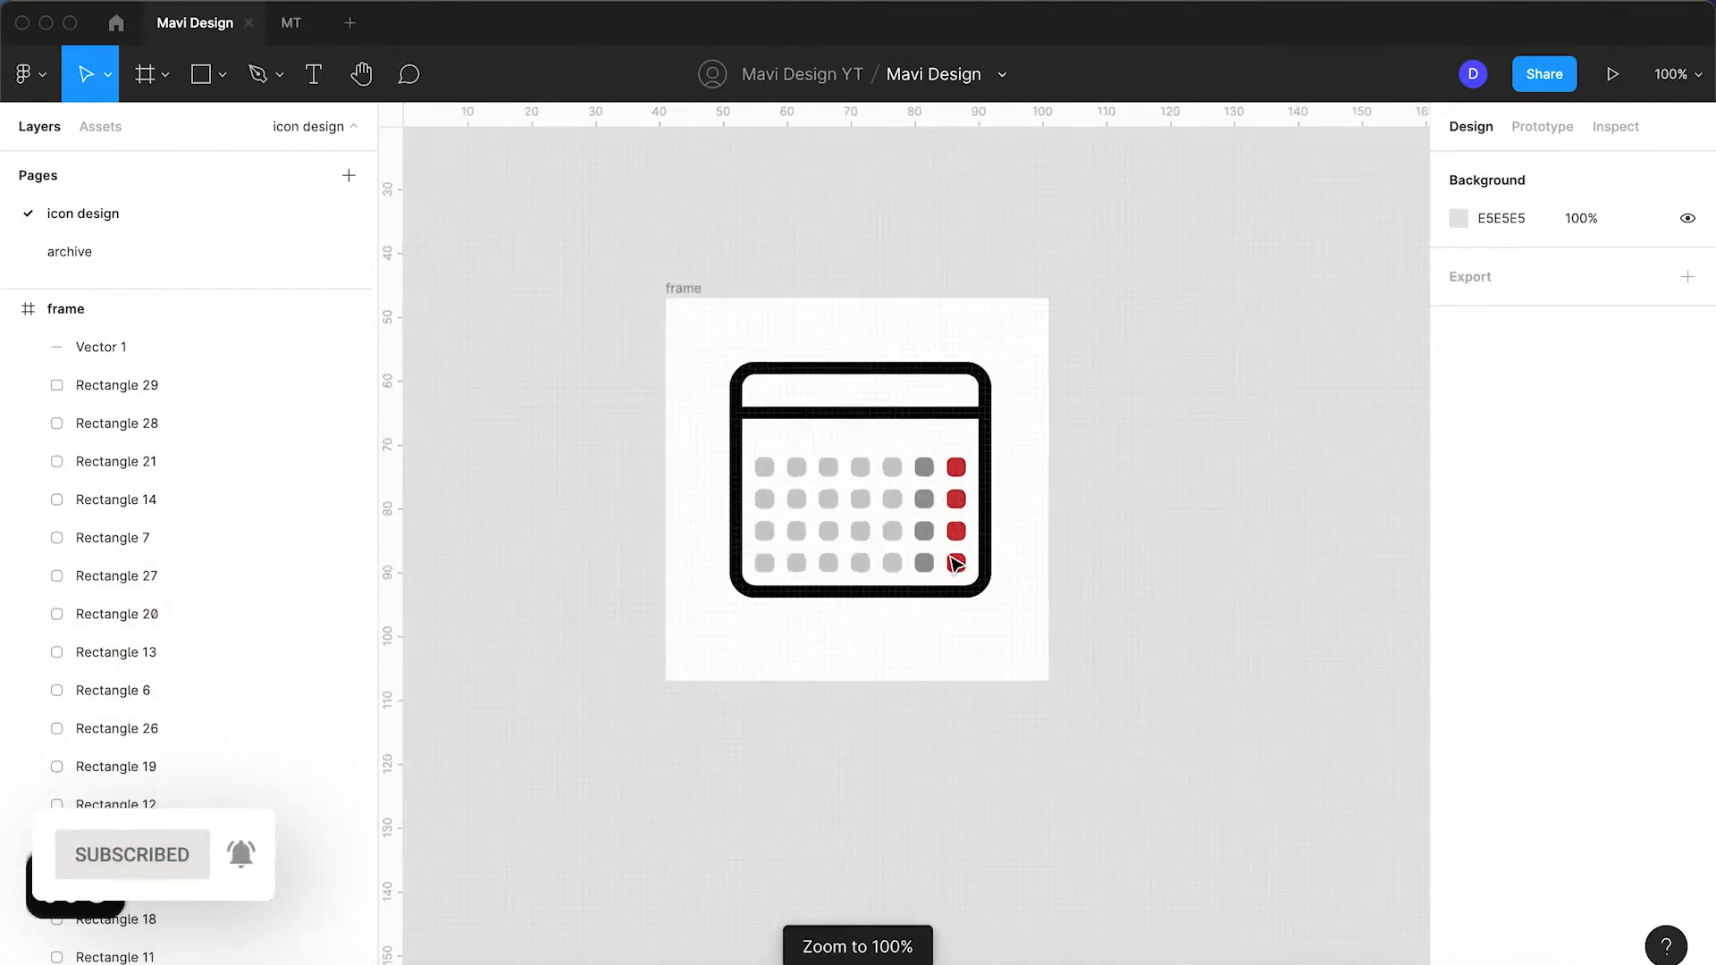
scroll(879, 505, up, 4)
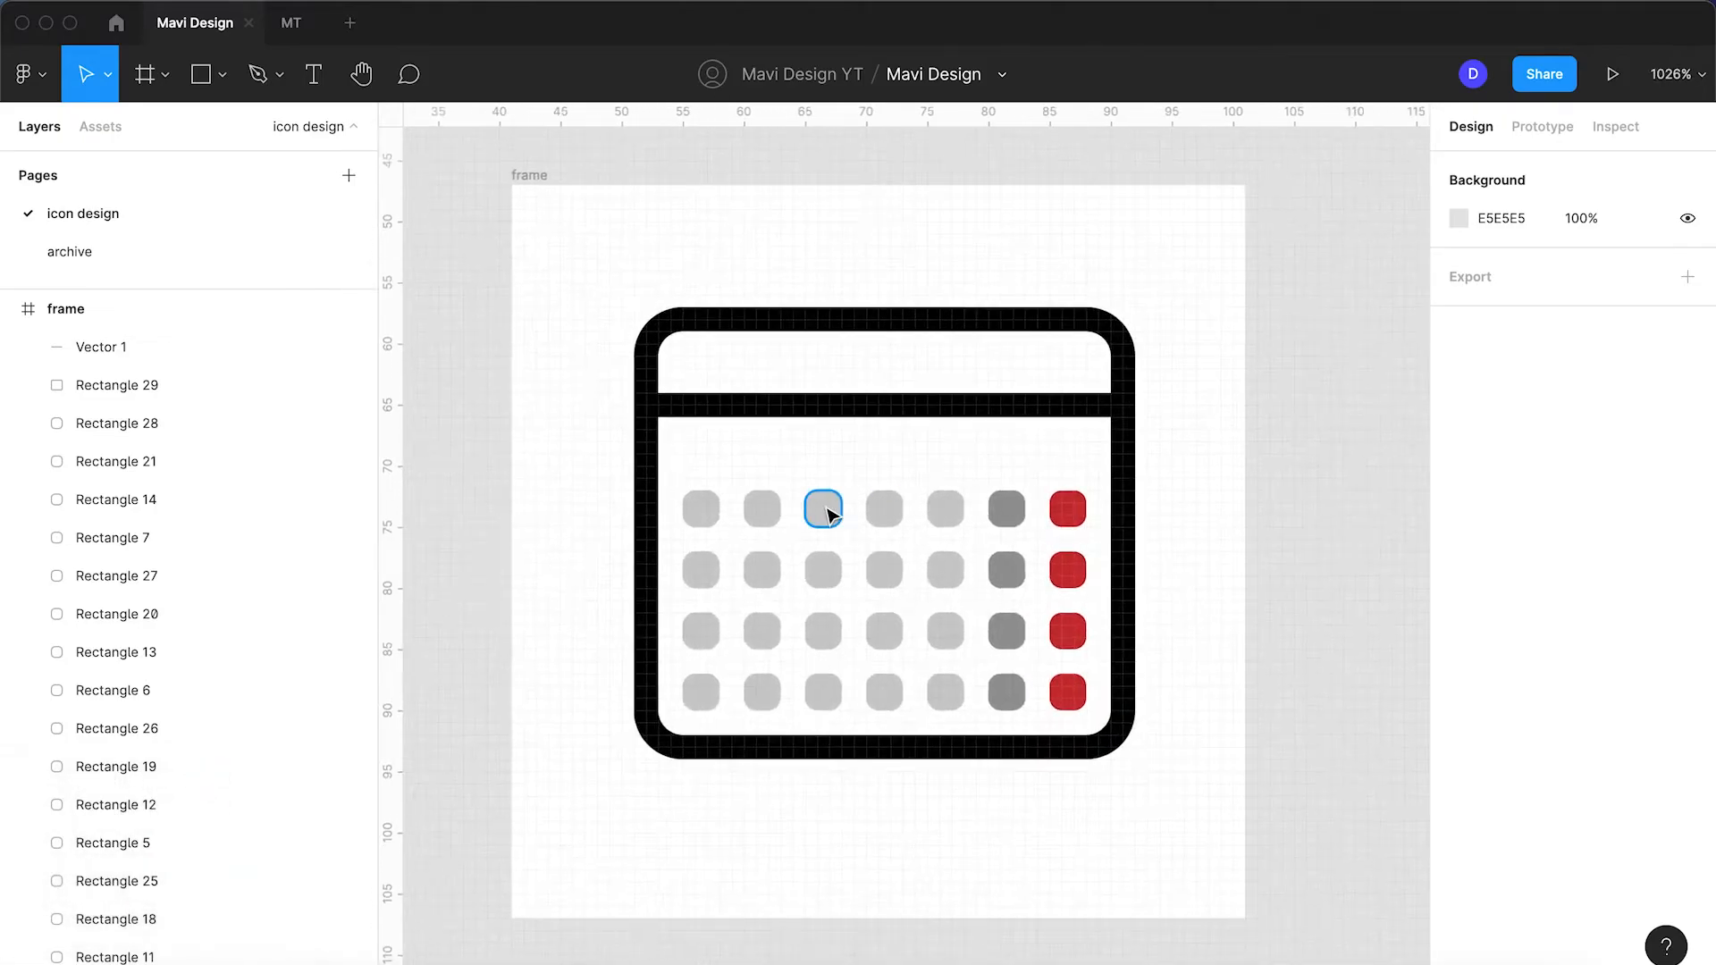
click(823, 505)
drag(827, 490, 831, 459)
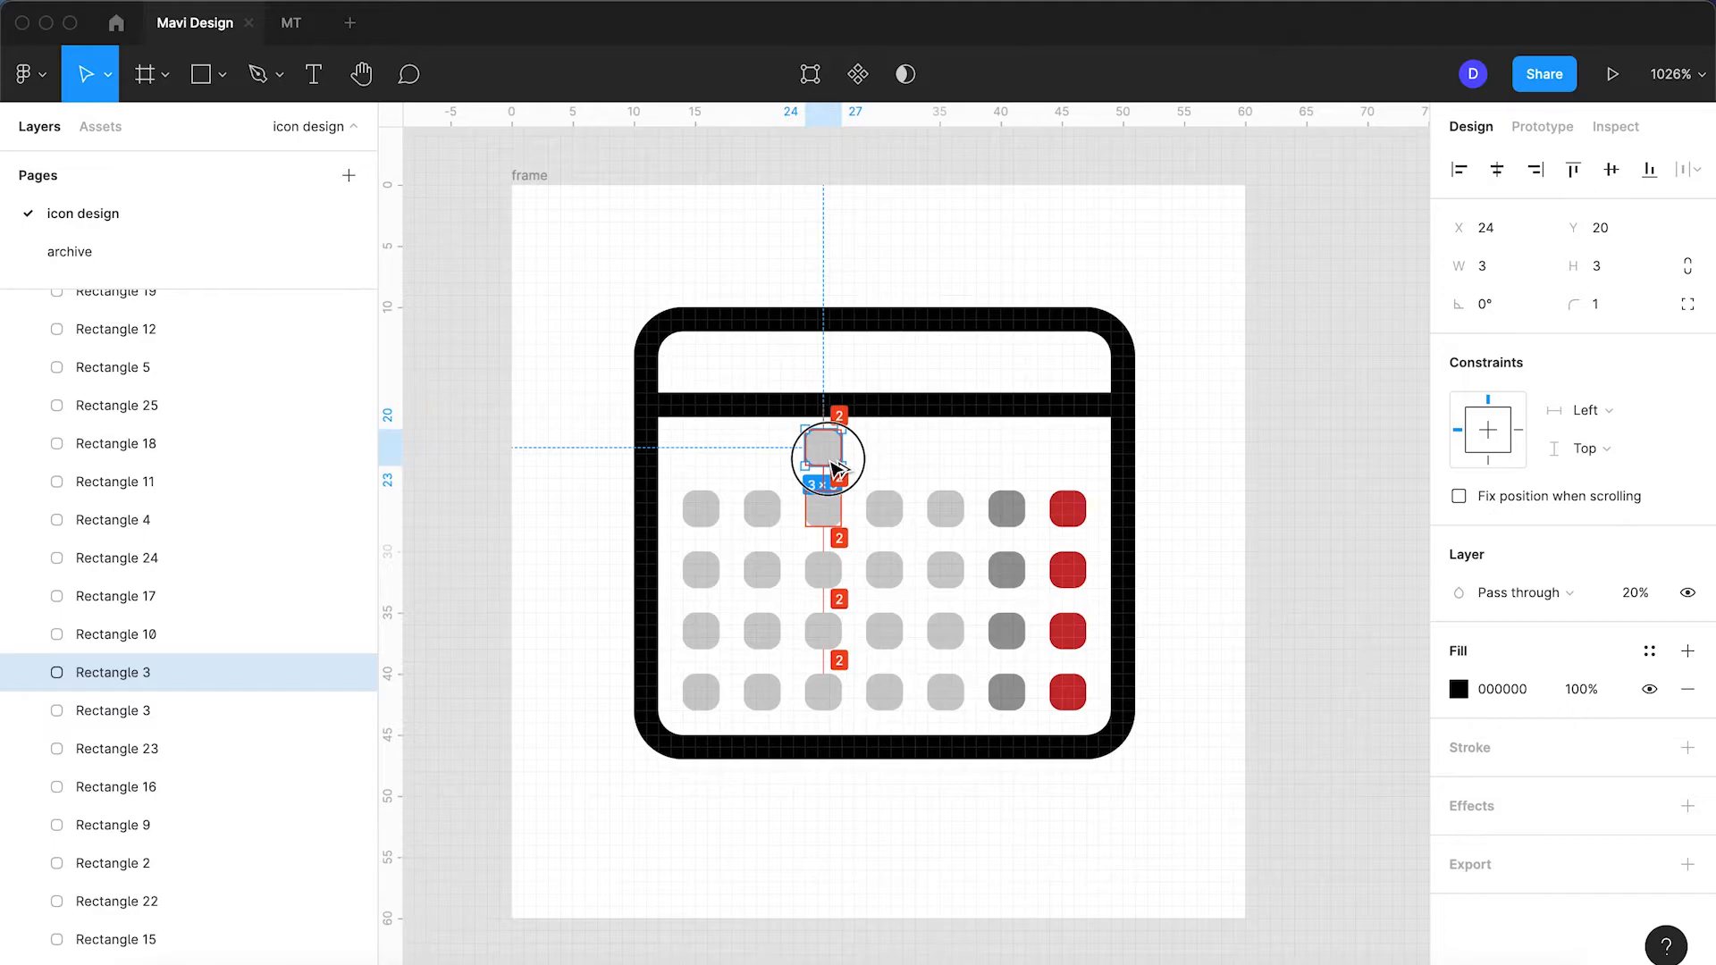
scroll(867, 514, up, 5)
drag(827, 389, 1043, 401)
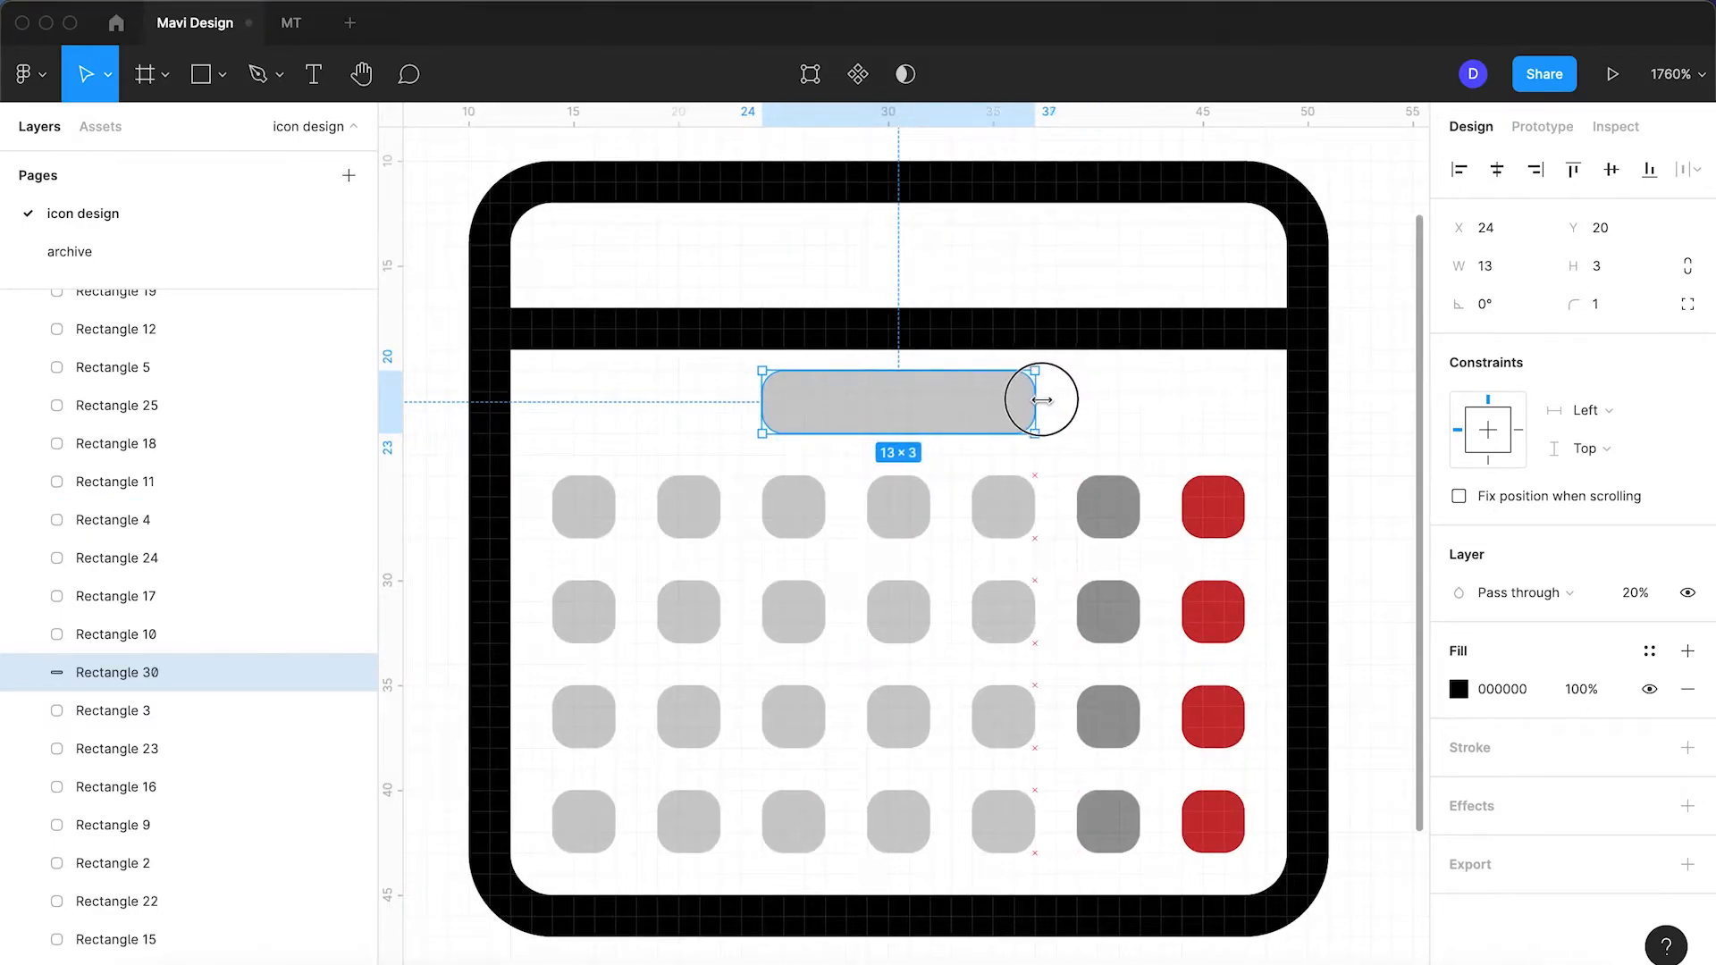
drag(930, 416, 794, 414)
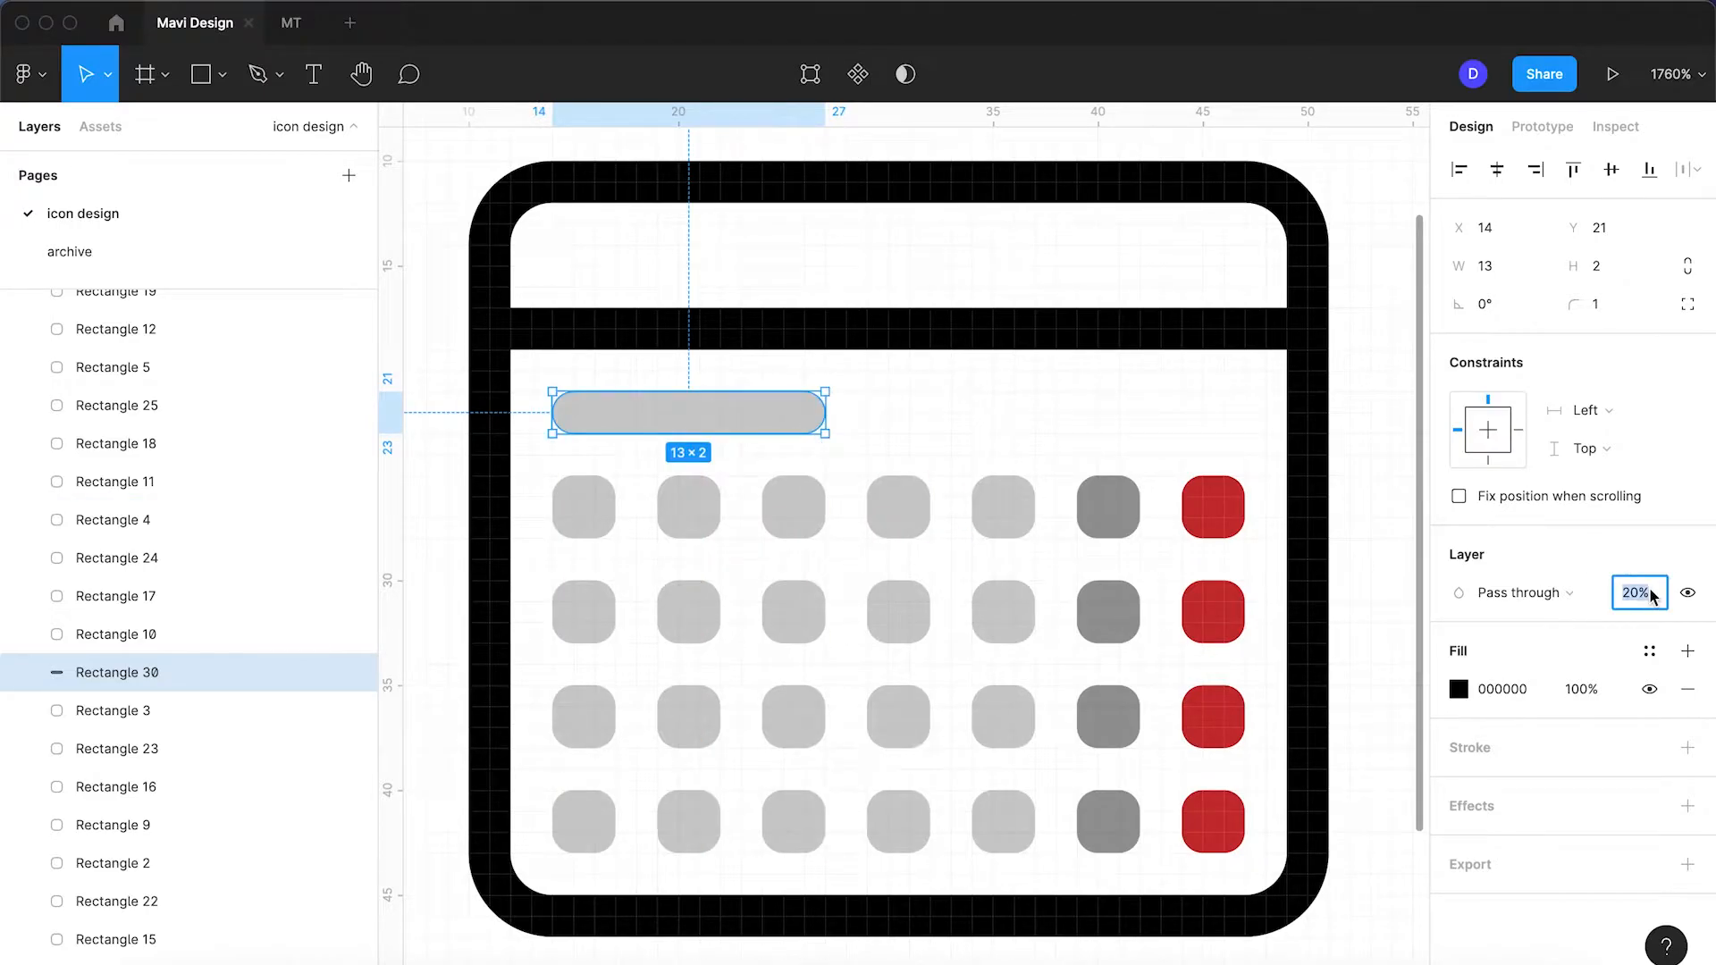
- Set the opacity of the bar above the grid to 40%
text(40)
key(Return)
click(987, 411)
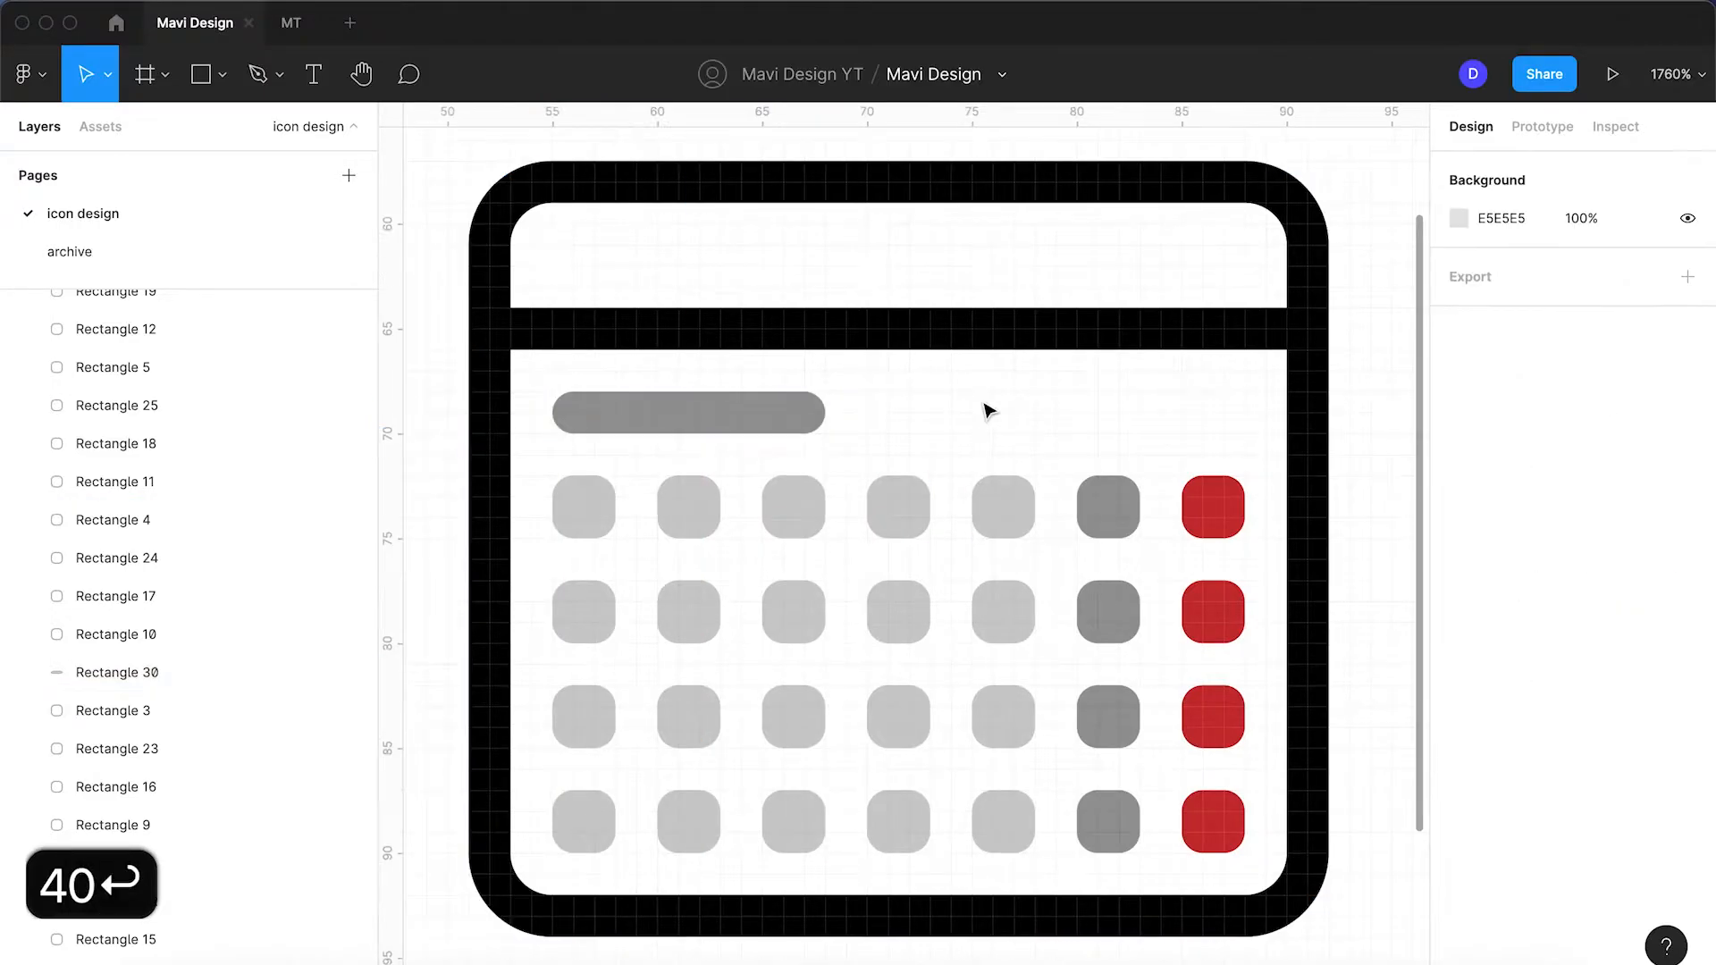
- Duplicate the bar horizontally and shorten the copy to 8 × 2, ending flush with the red column
click(744, 423)
drag(778, 422, 1147, 424)
drag(1197, 423, 1200, 425)
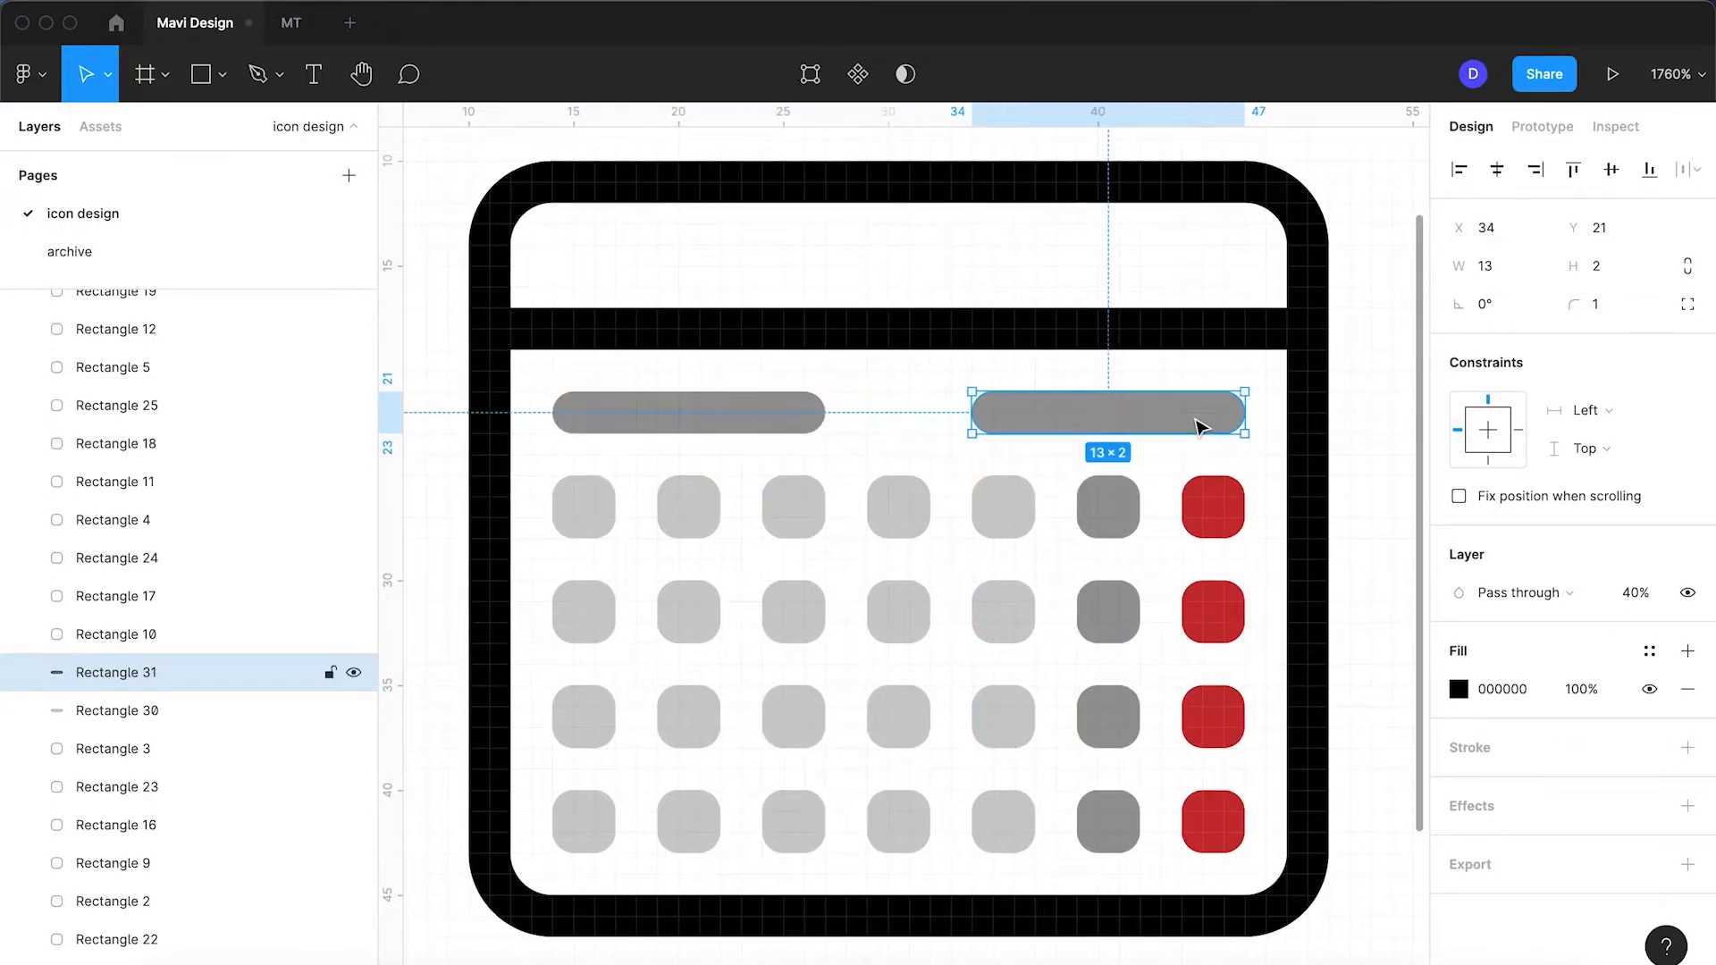
drag(984, 412, 1086, 417)
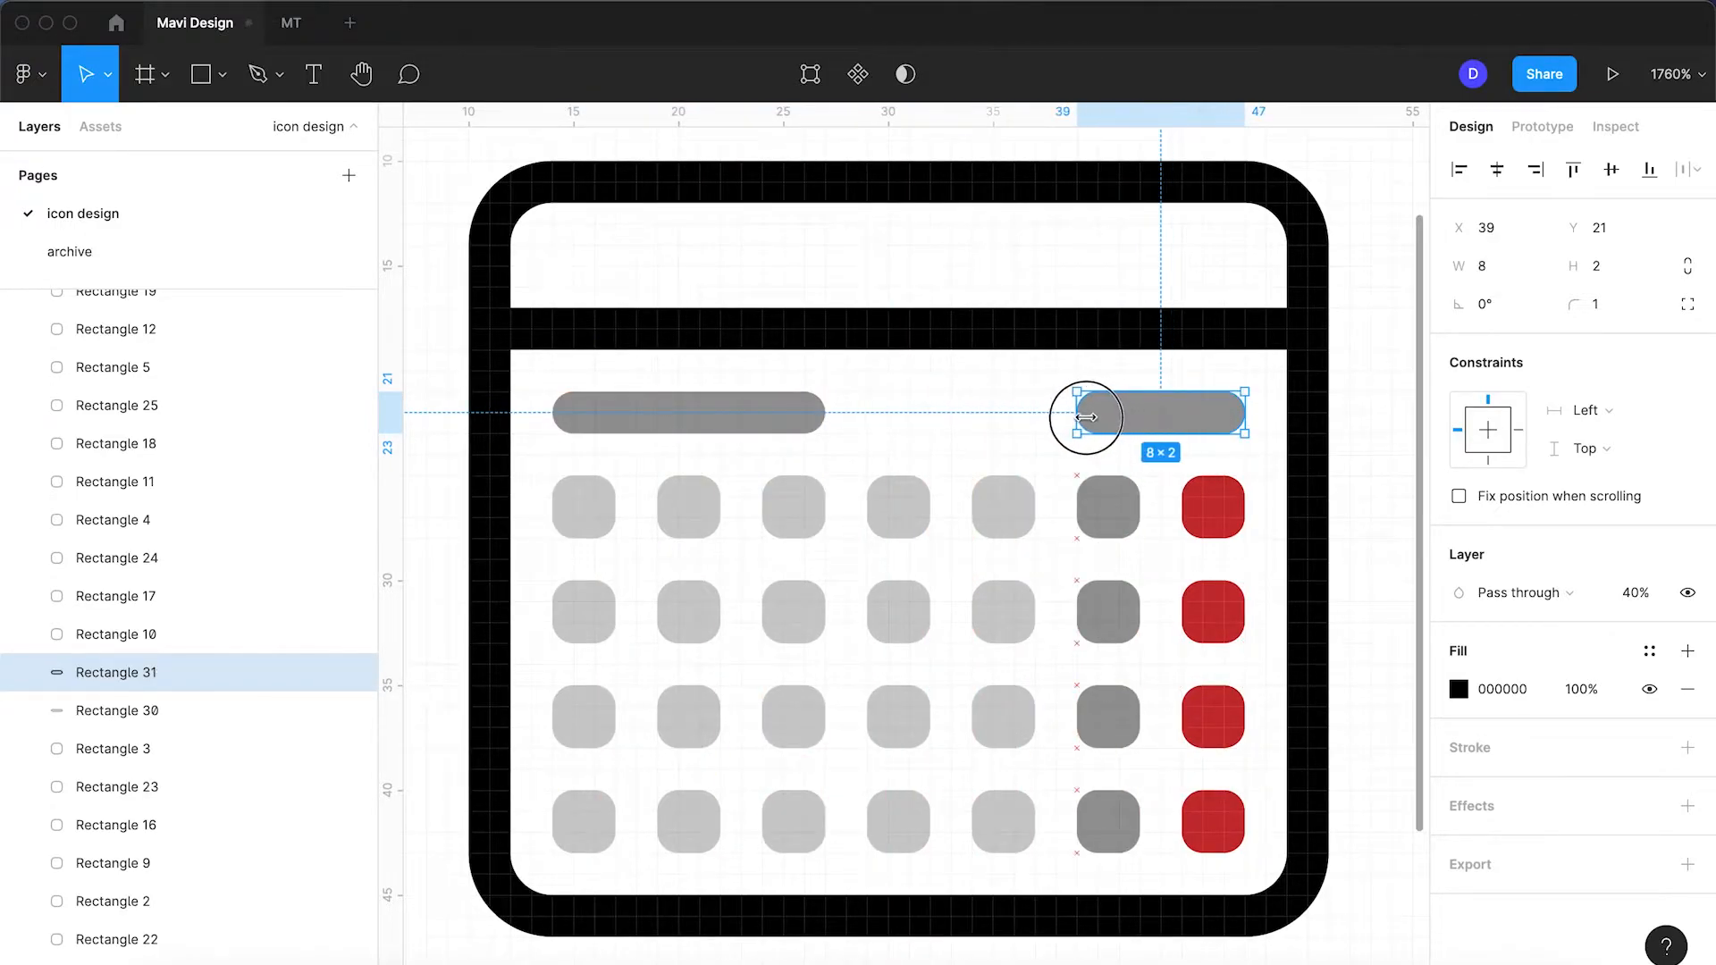
- Set the opacity of the short bar above the last two columns to 20%
text(20)
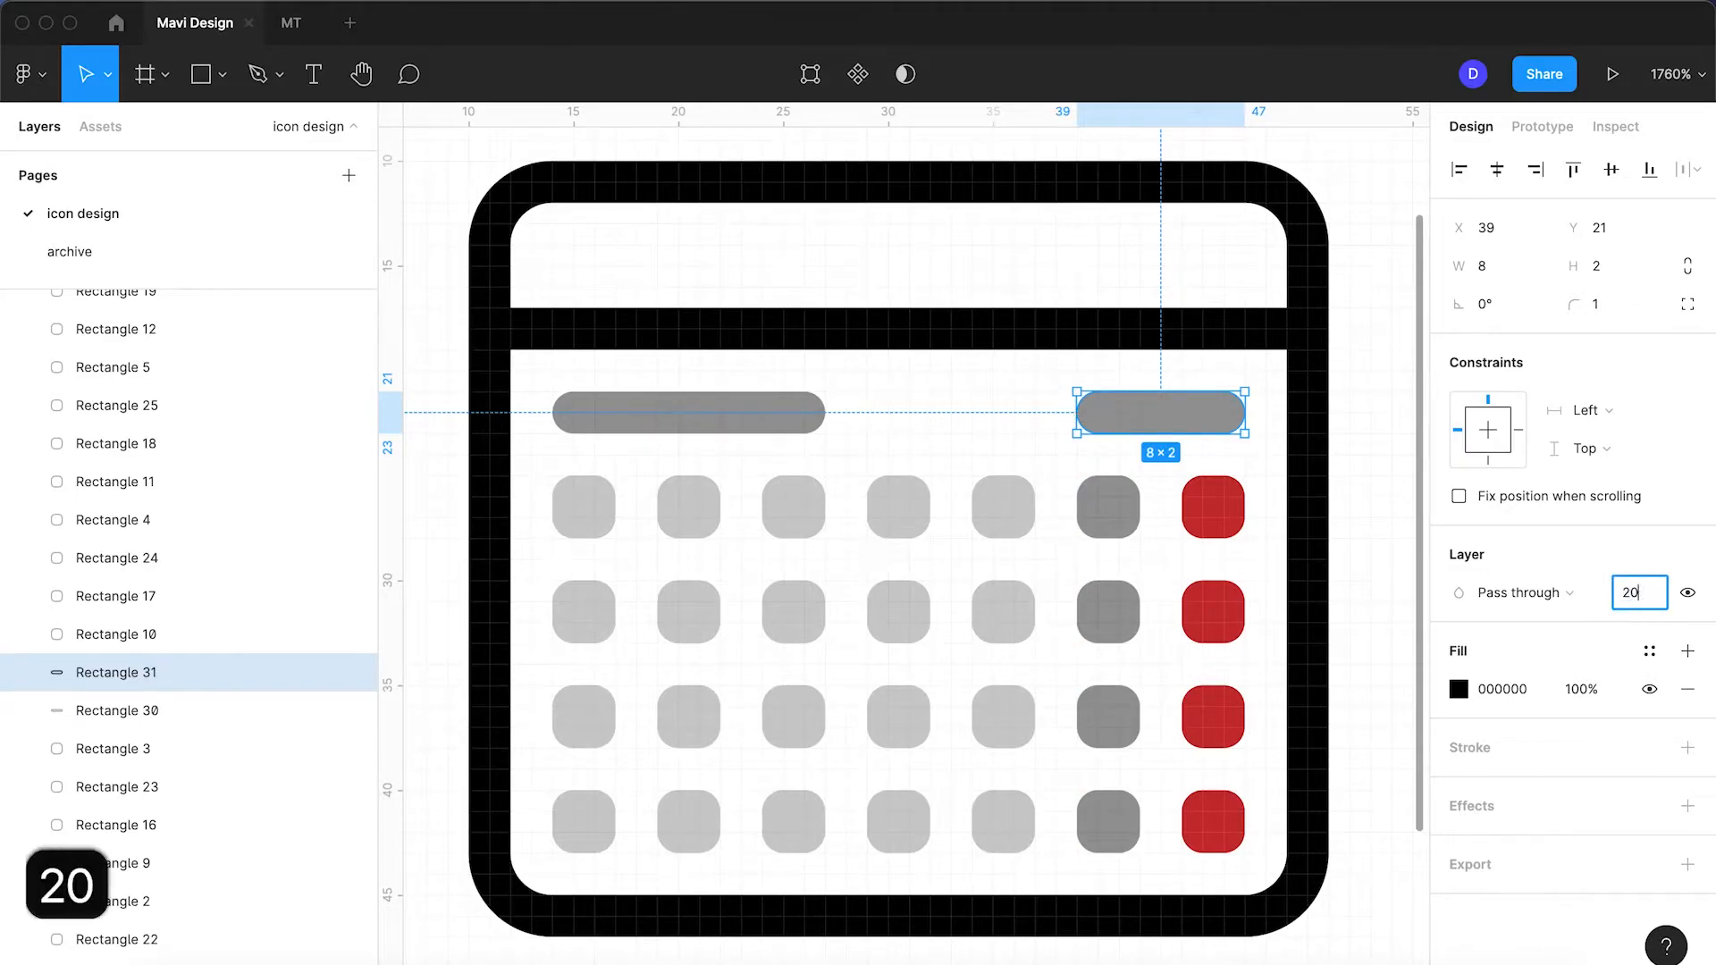
key(Return)
click(960, 427)
- Set the opacity of the long bar above the first columns to 100%
scroll(958, 421, down, 5)
scroll(957, 422, up, 5)
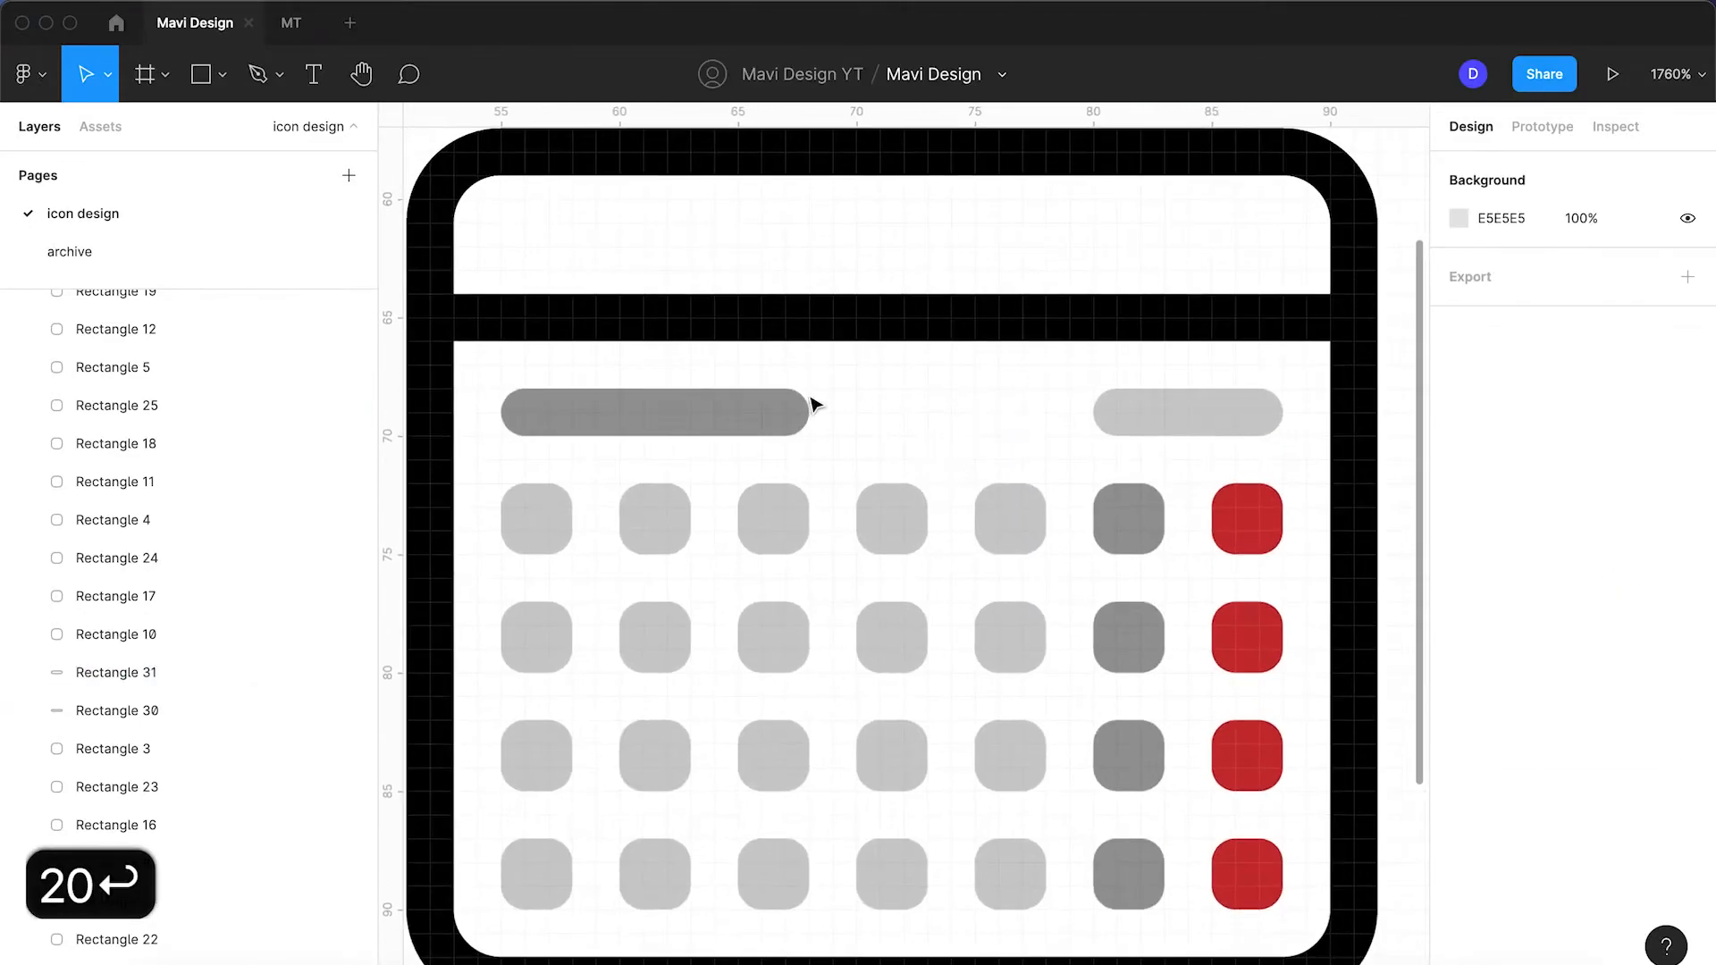
click(728, 398)
click(1636, 593)
text(100)
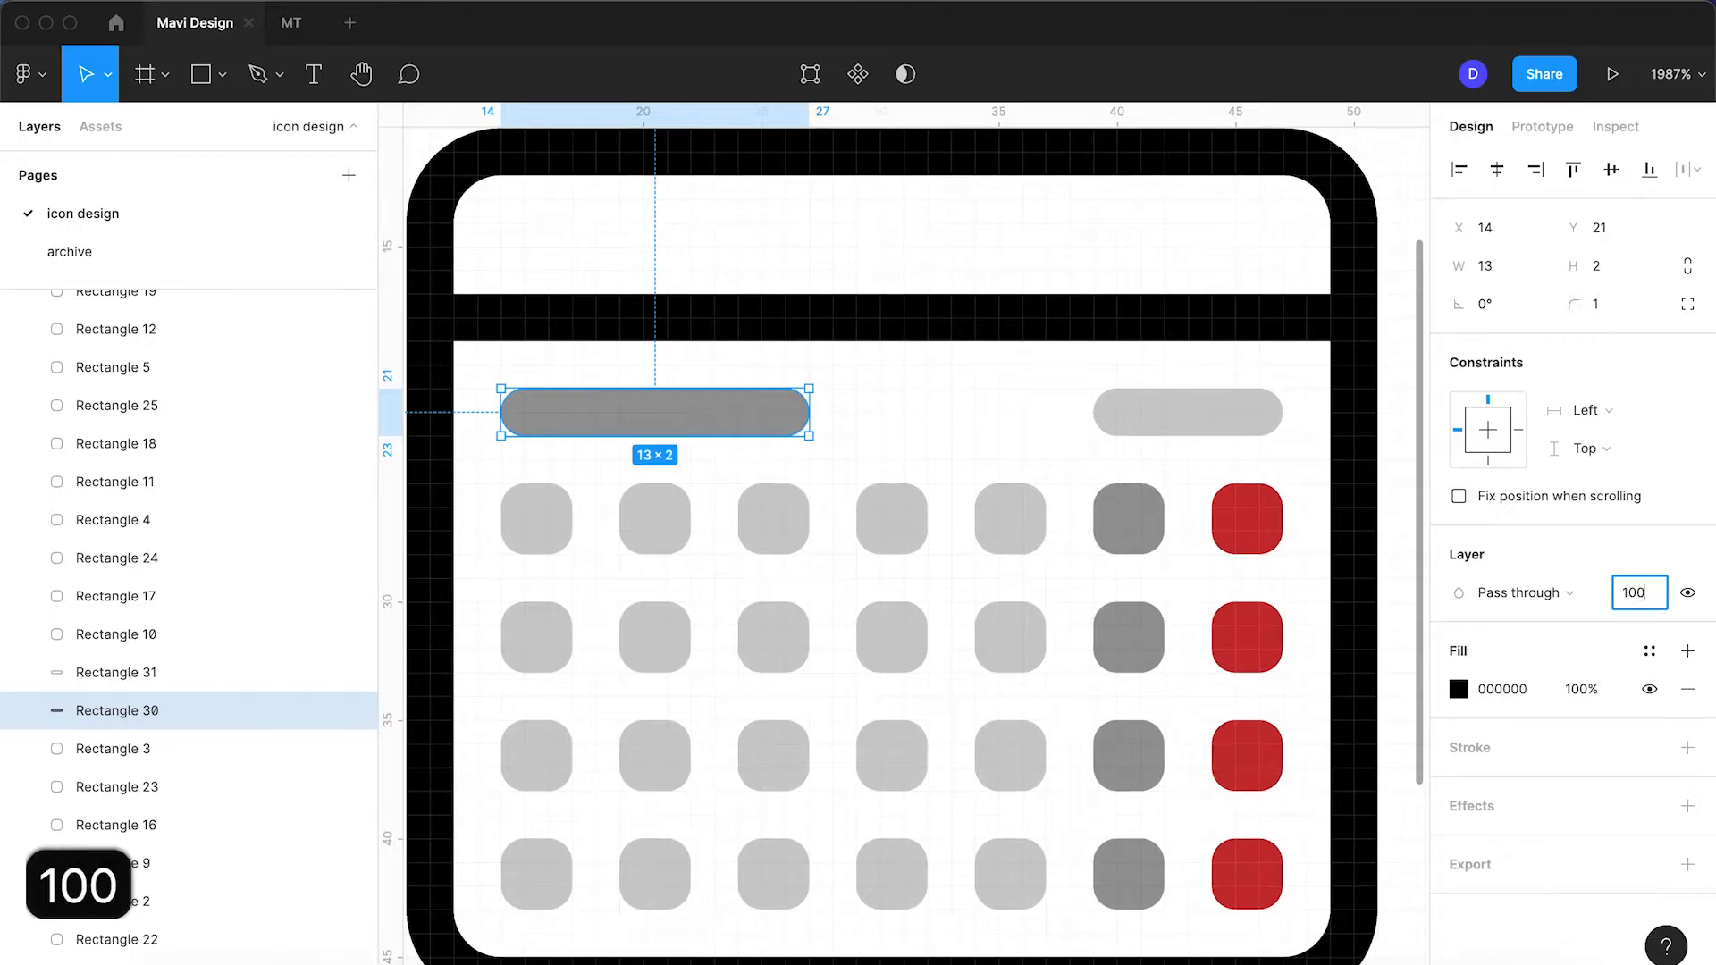
key(Return)
click(984, 414)
scroll(984, 414, down, 5)
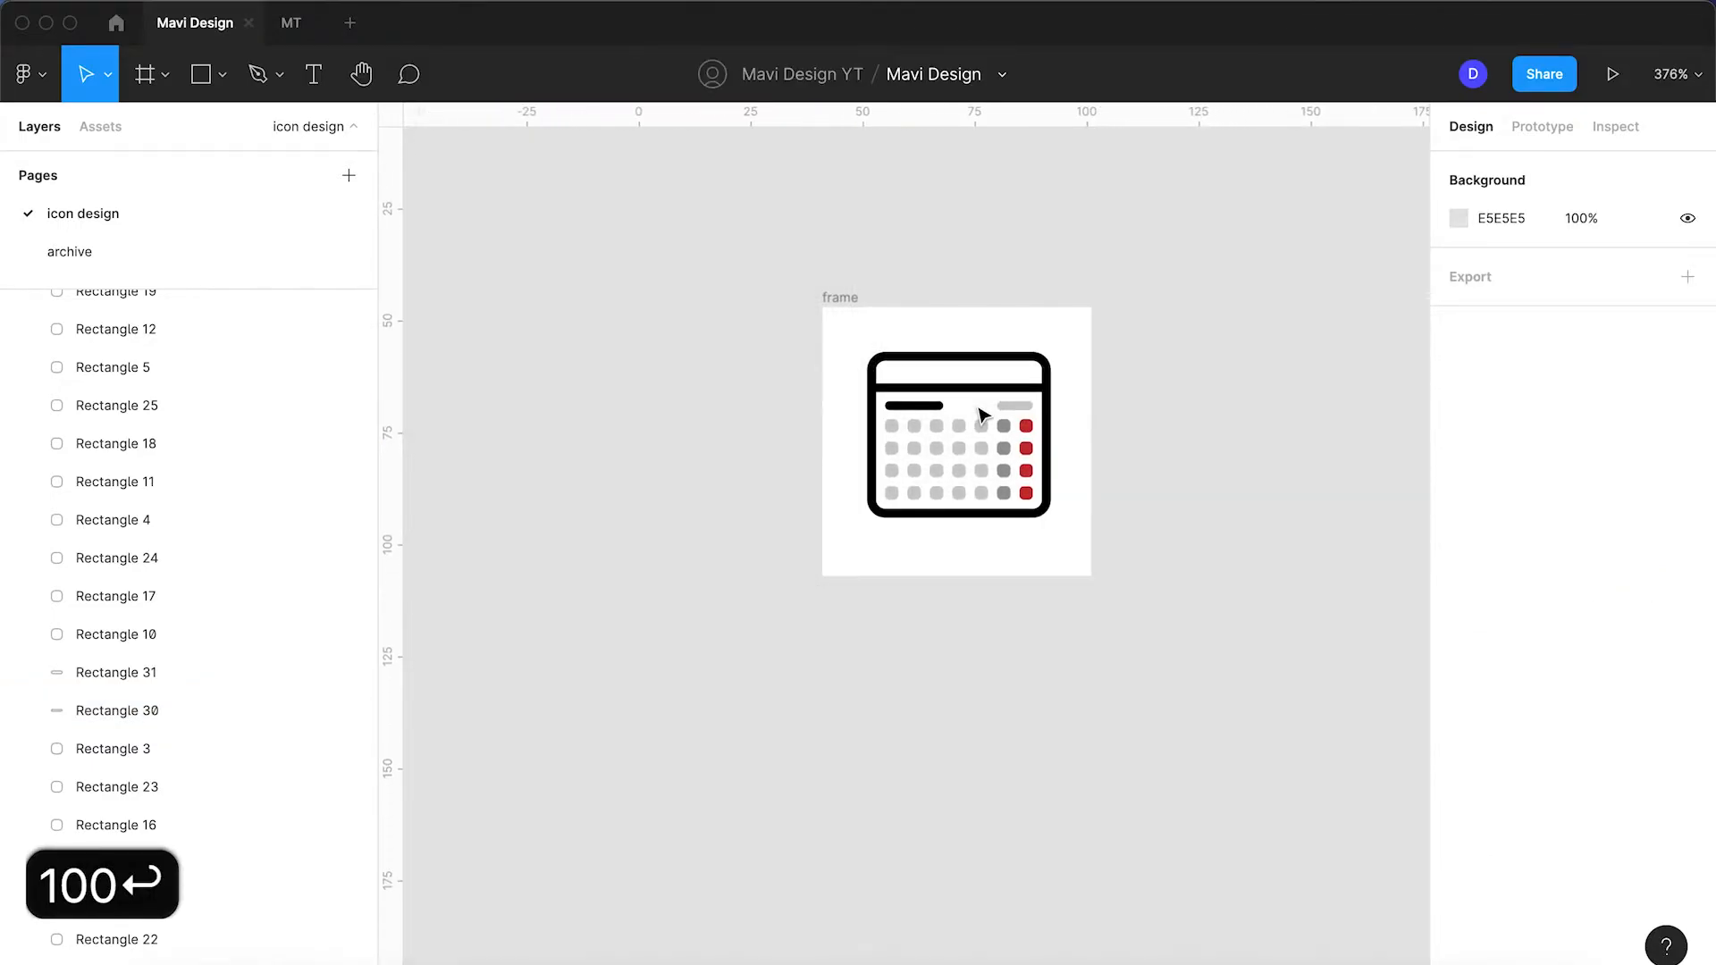
- Set the opacity of the calendar's horizontal header line to 40%
scroll(984, 414, up, 5)
click(716, 411)
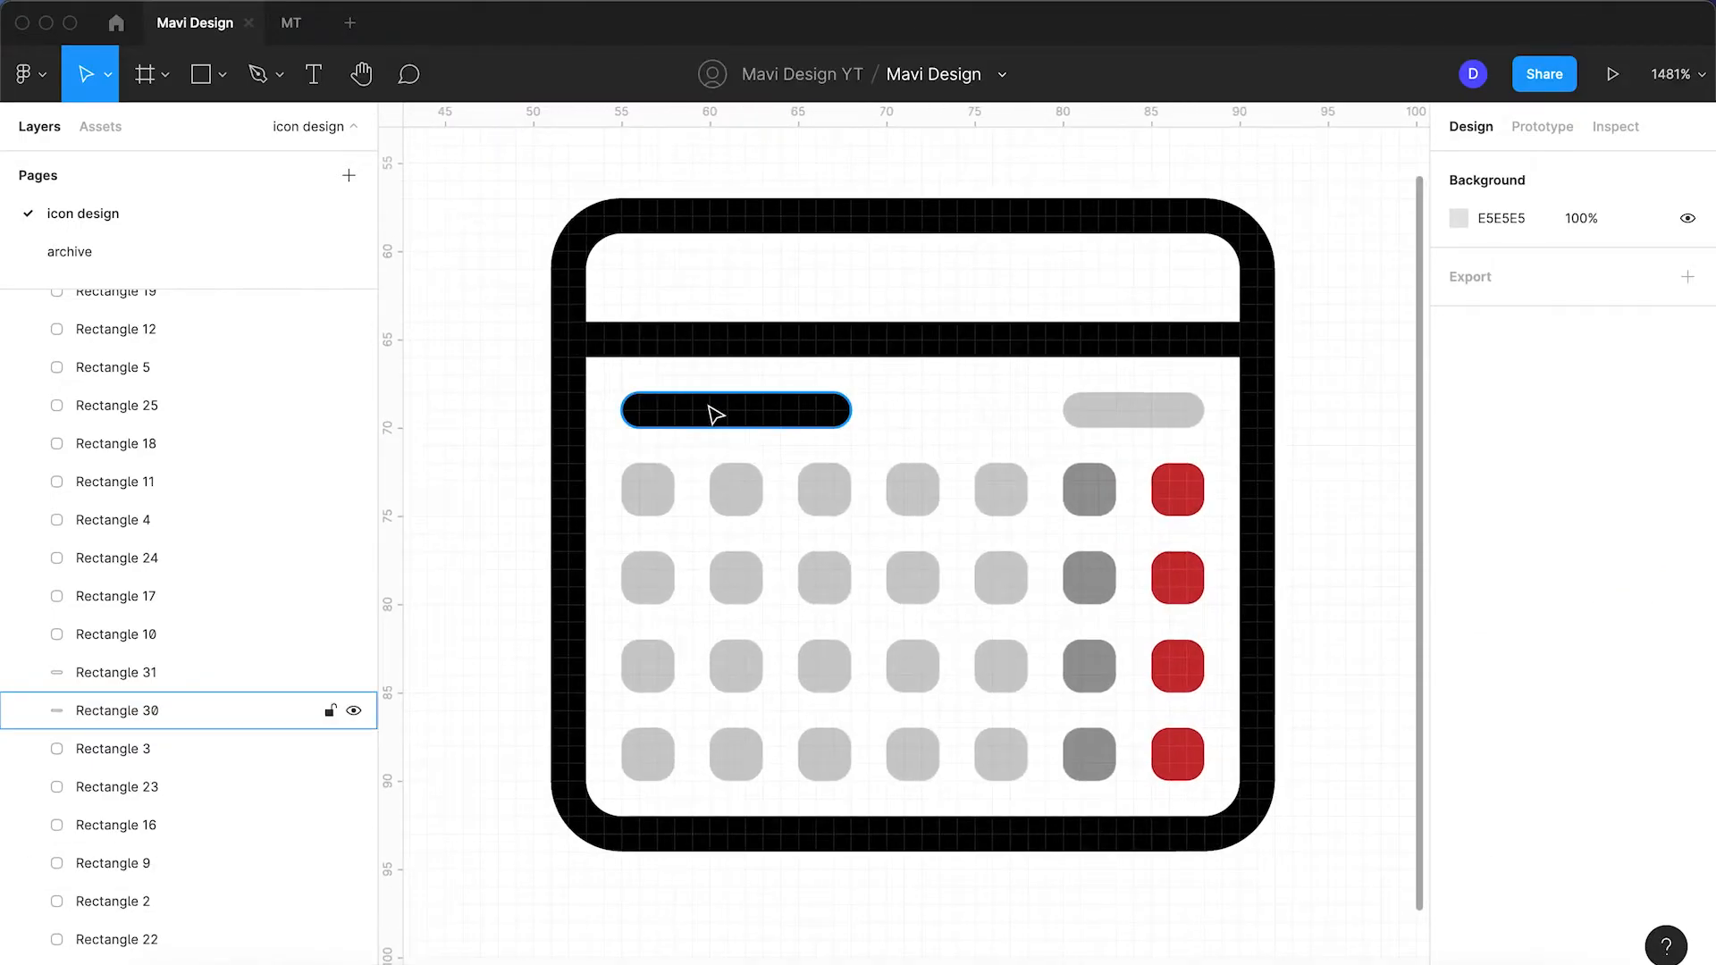
click(849, 339)
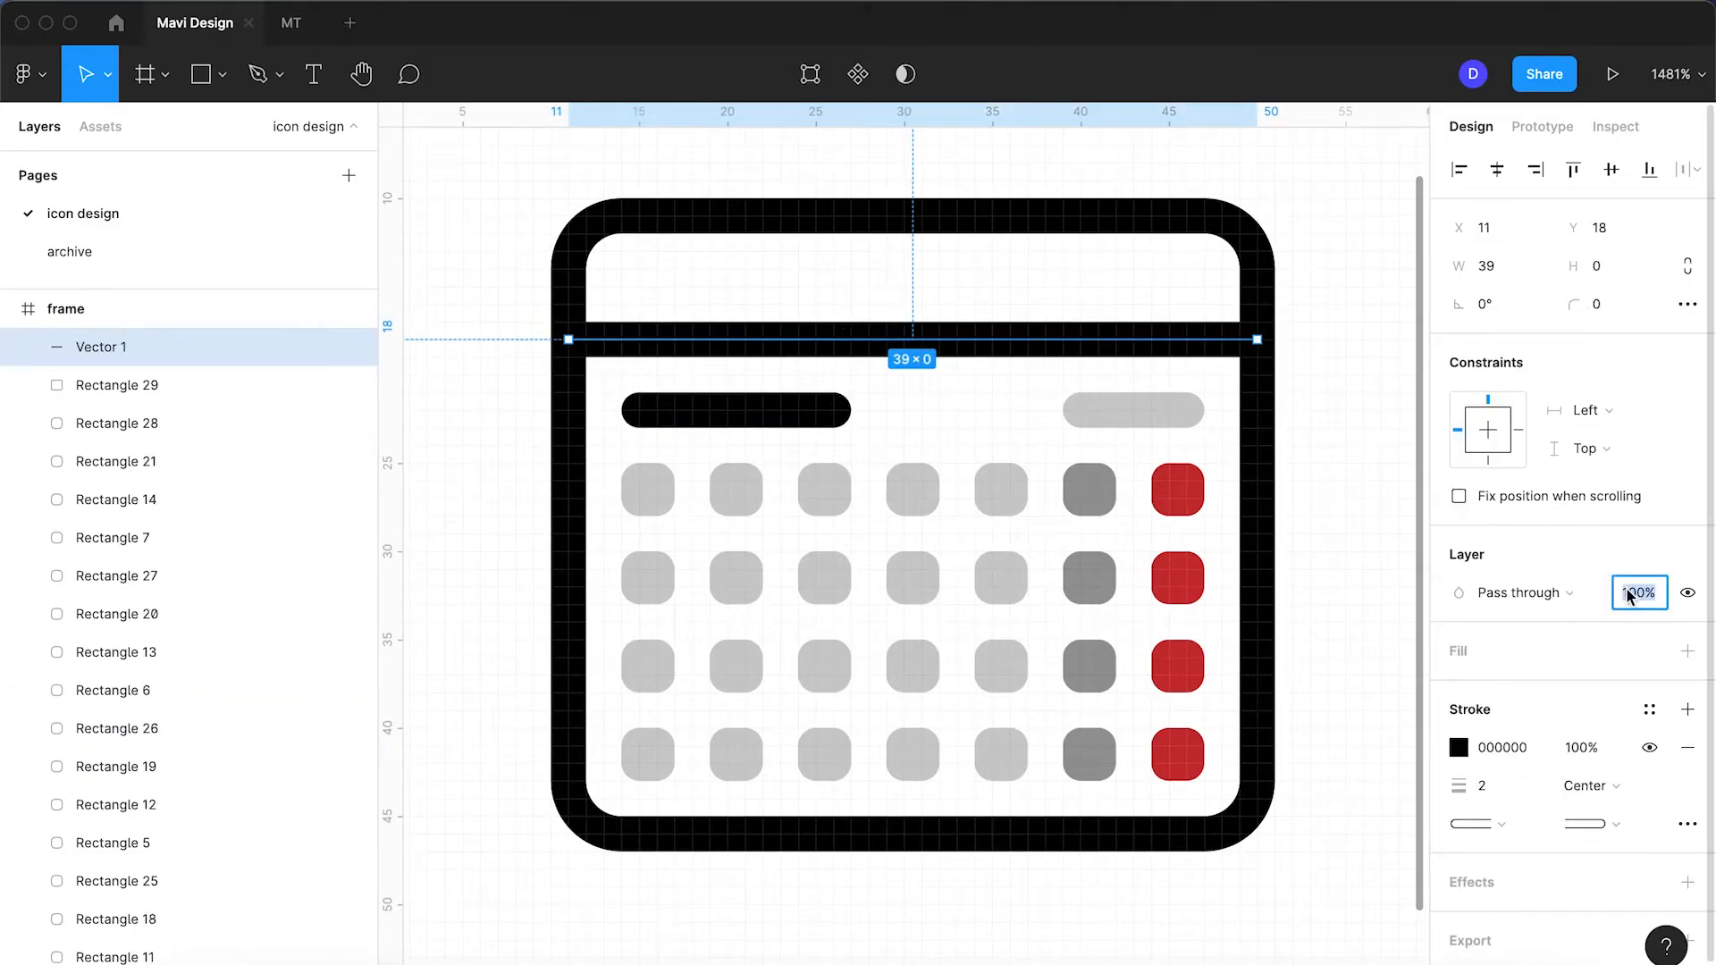
text(4)
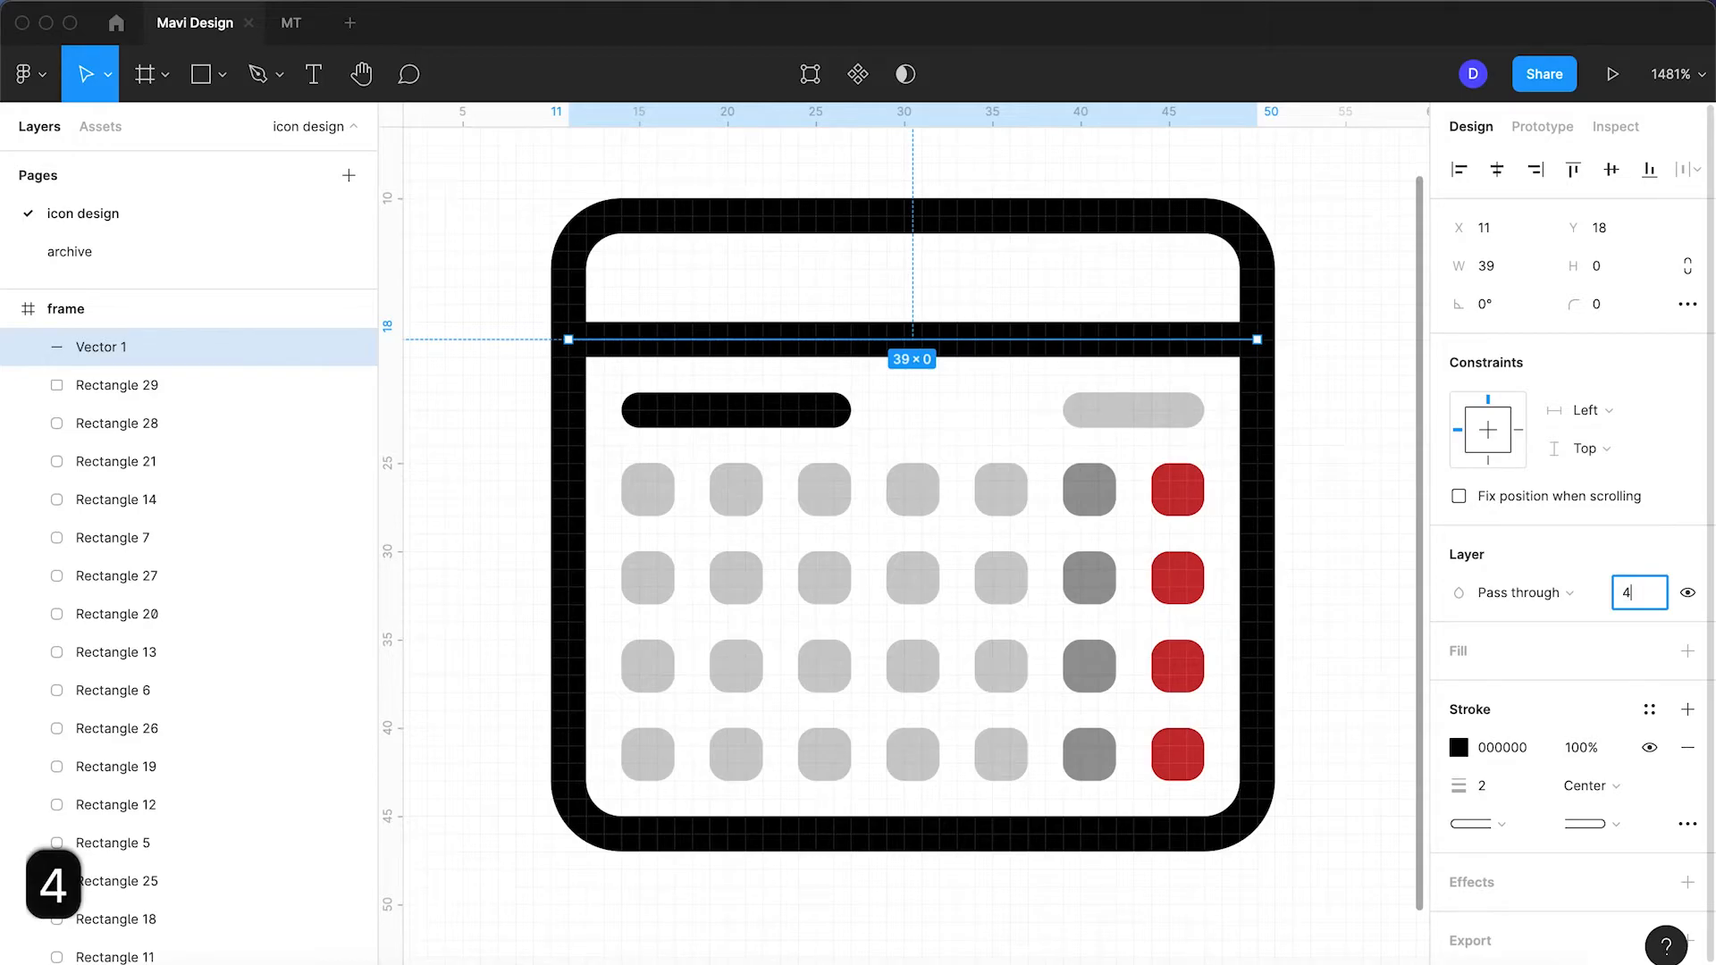
text(0)
key(Return)
click(957, 280)
- Lower the top edge of the rounded calendar outline by one unit to Y 11
click(929, 199)
drag(929, 198, 930, 225)
double_click(959, 253)
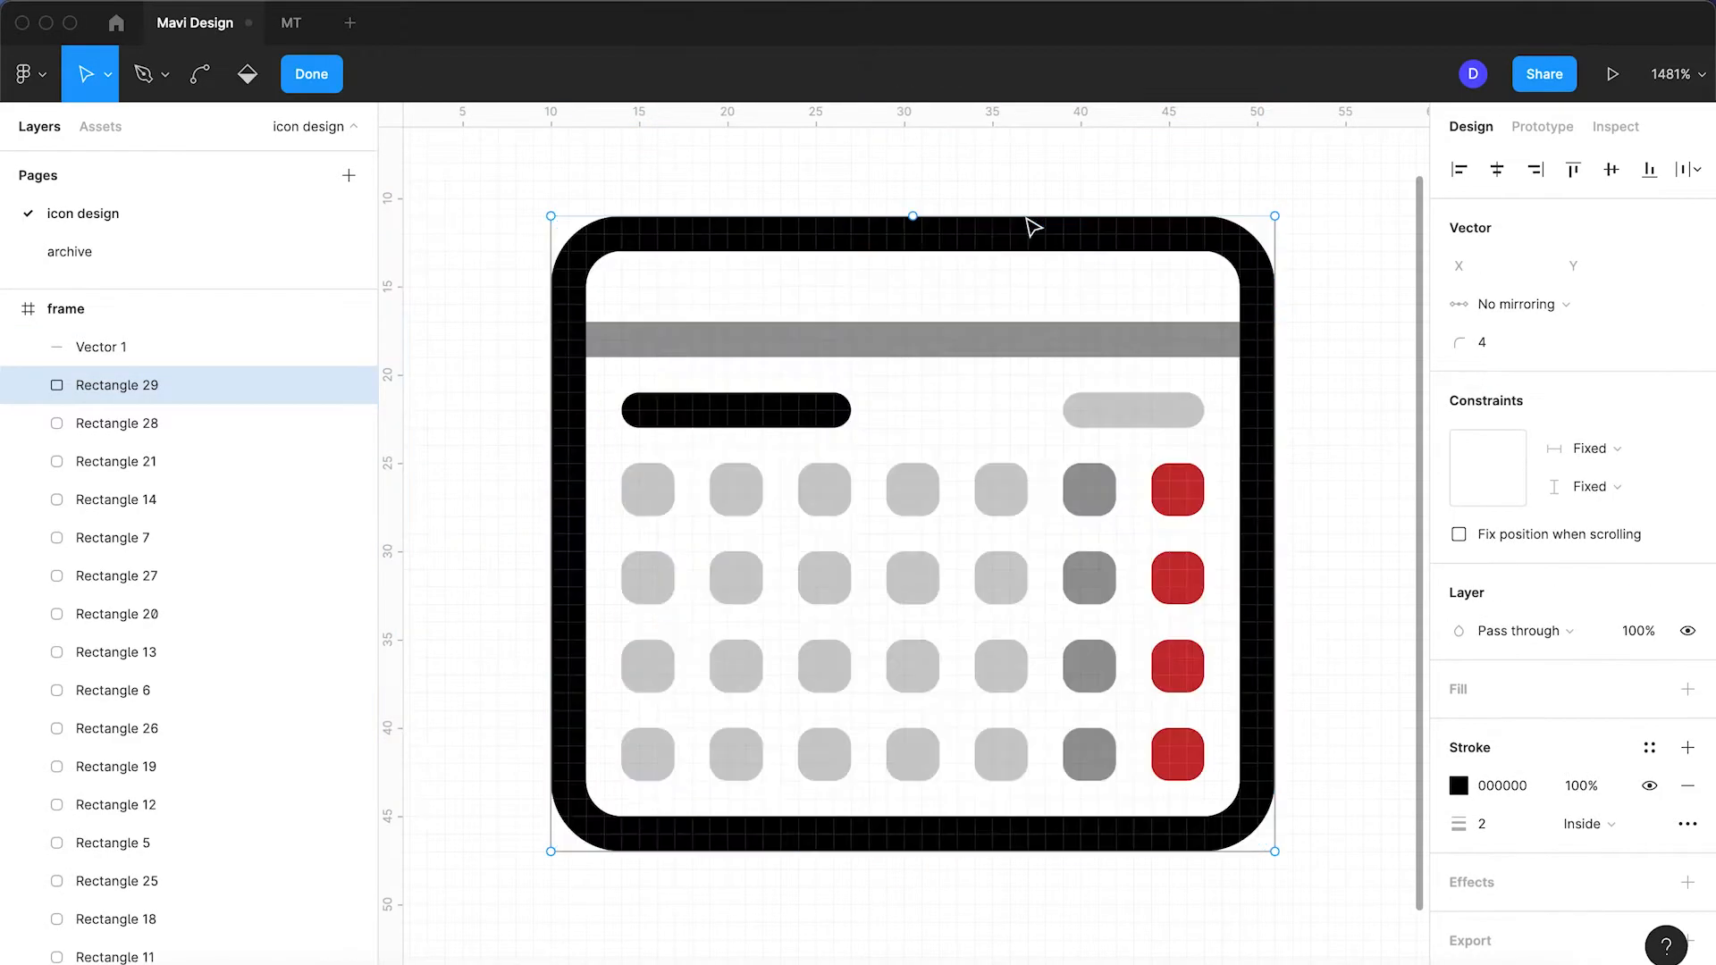
click(912, 216)
click(1094, 216)
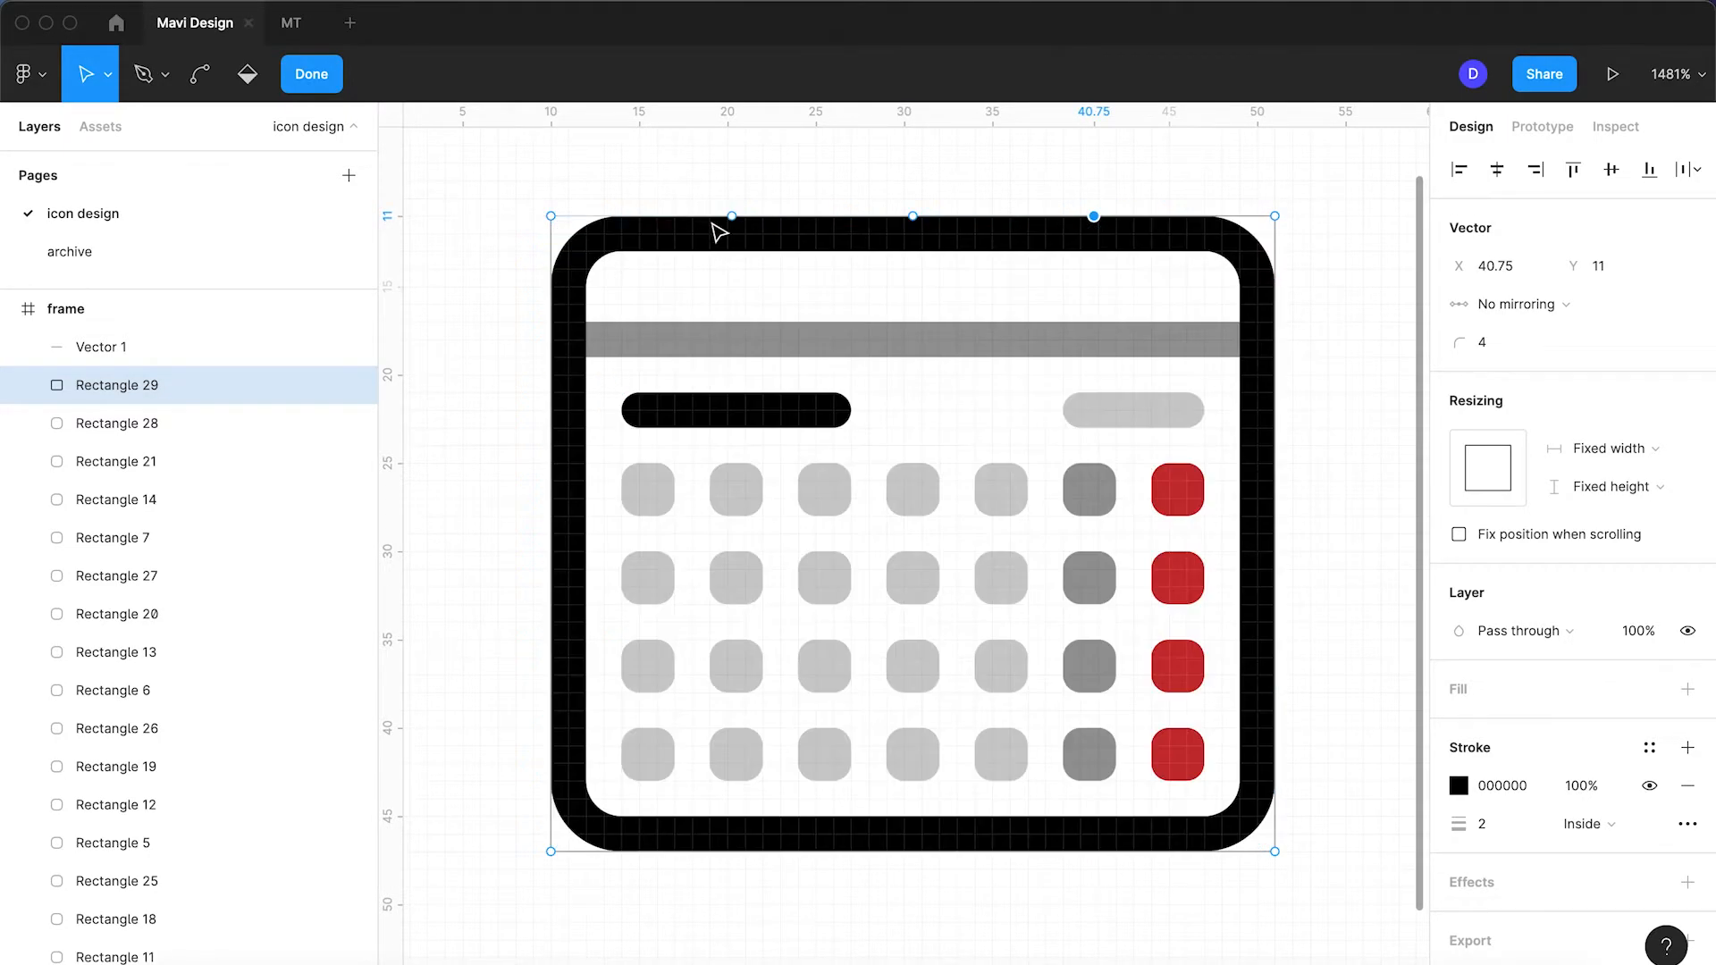
click(732, 217)
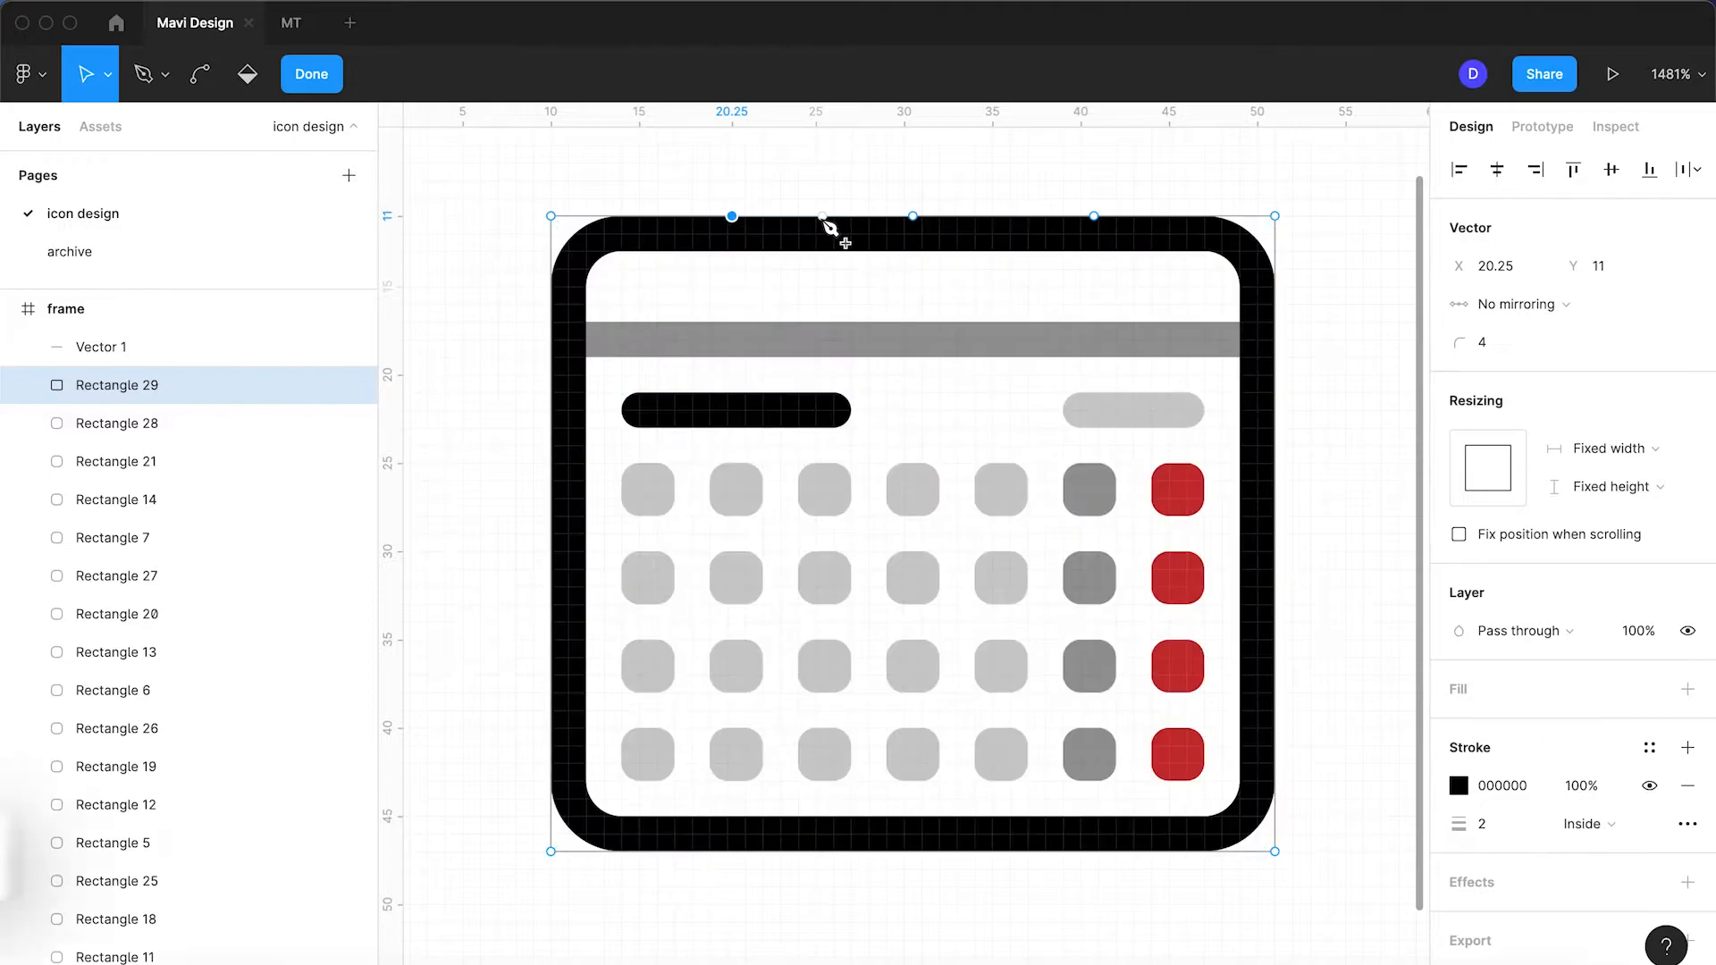
click(823, 216)
click(1003, 216)
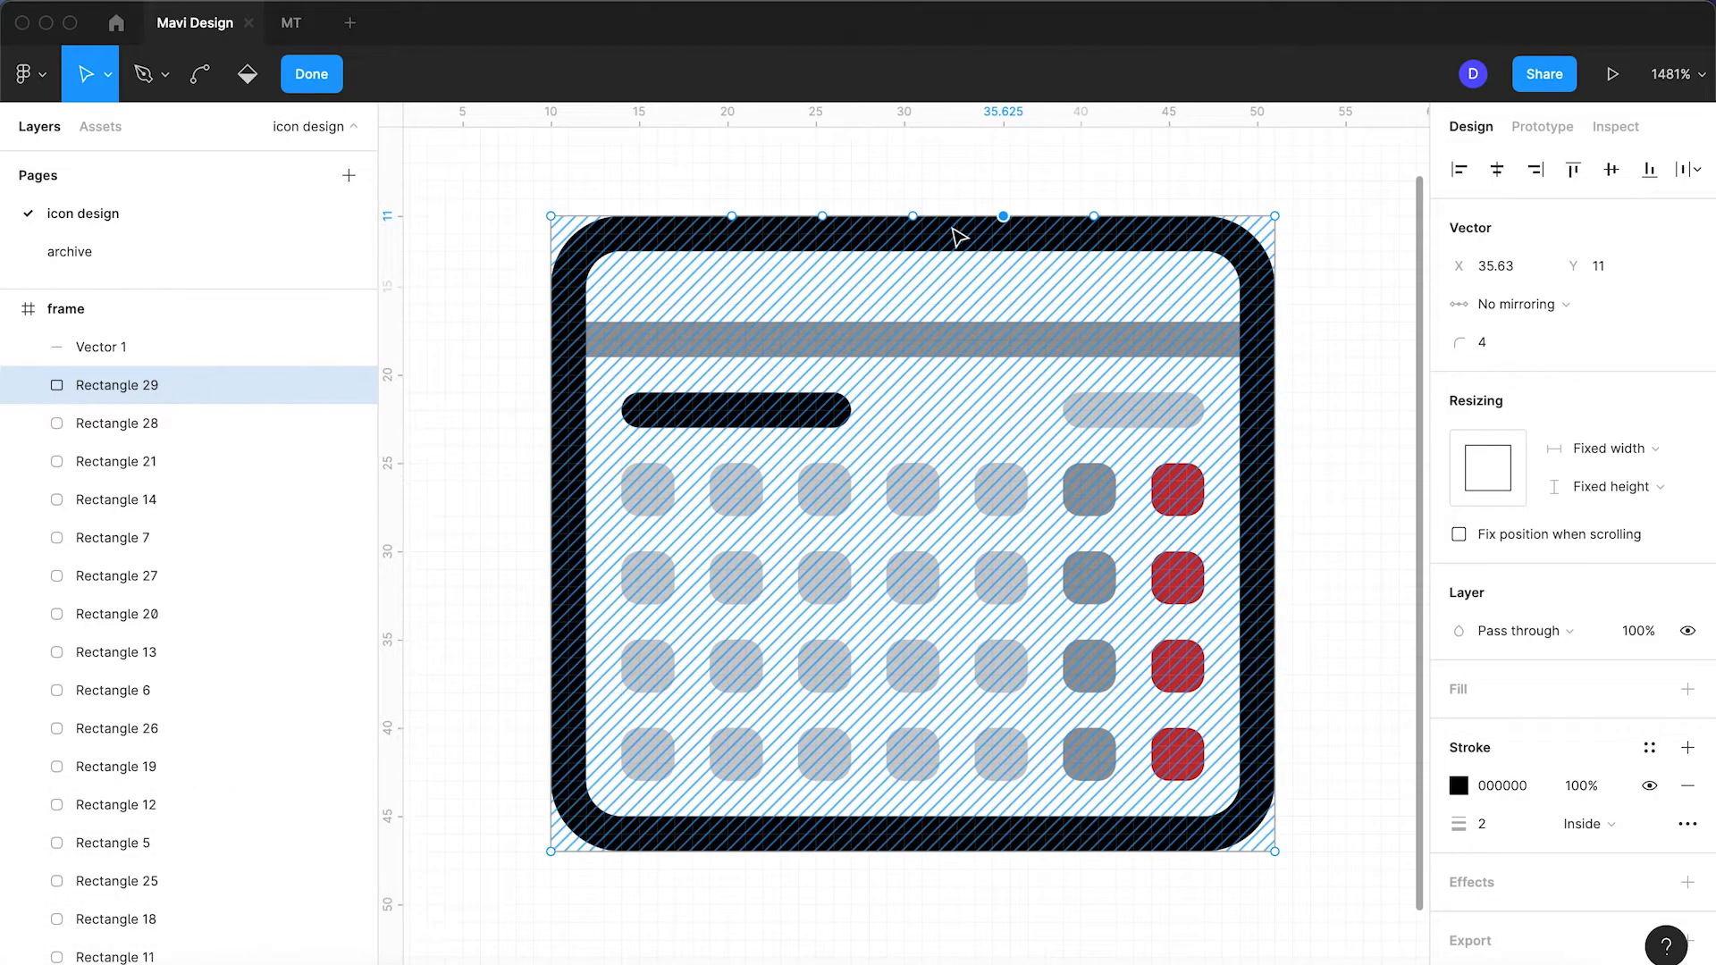
click(1185, 218)
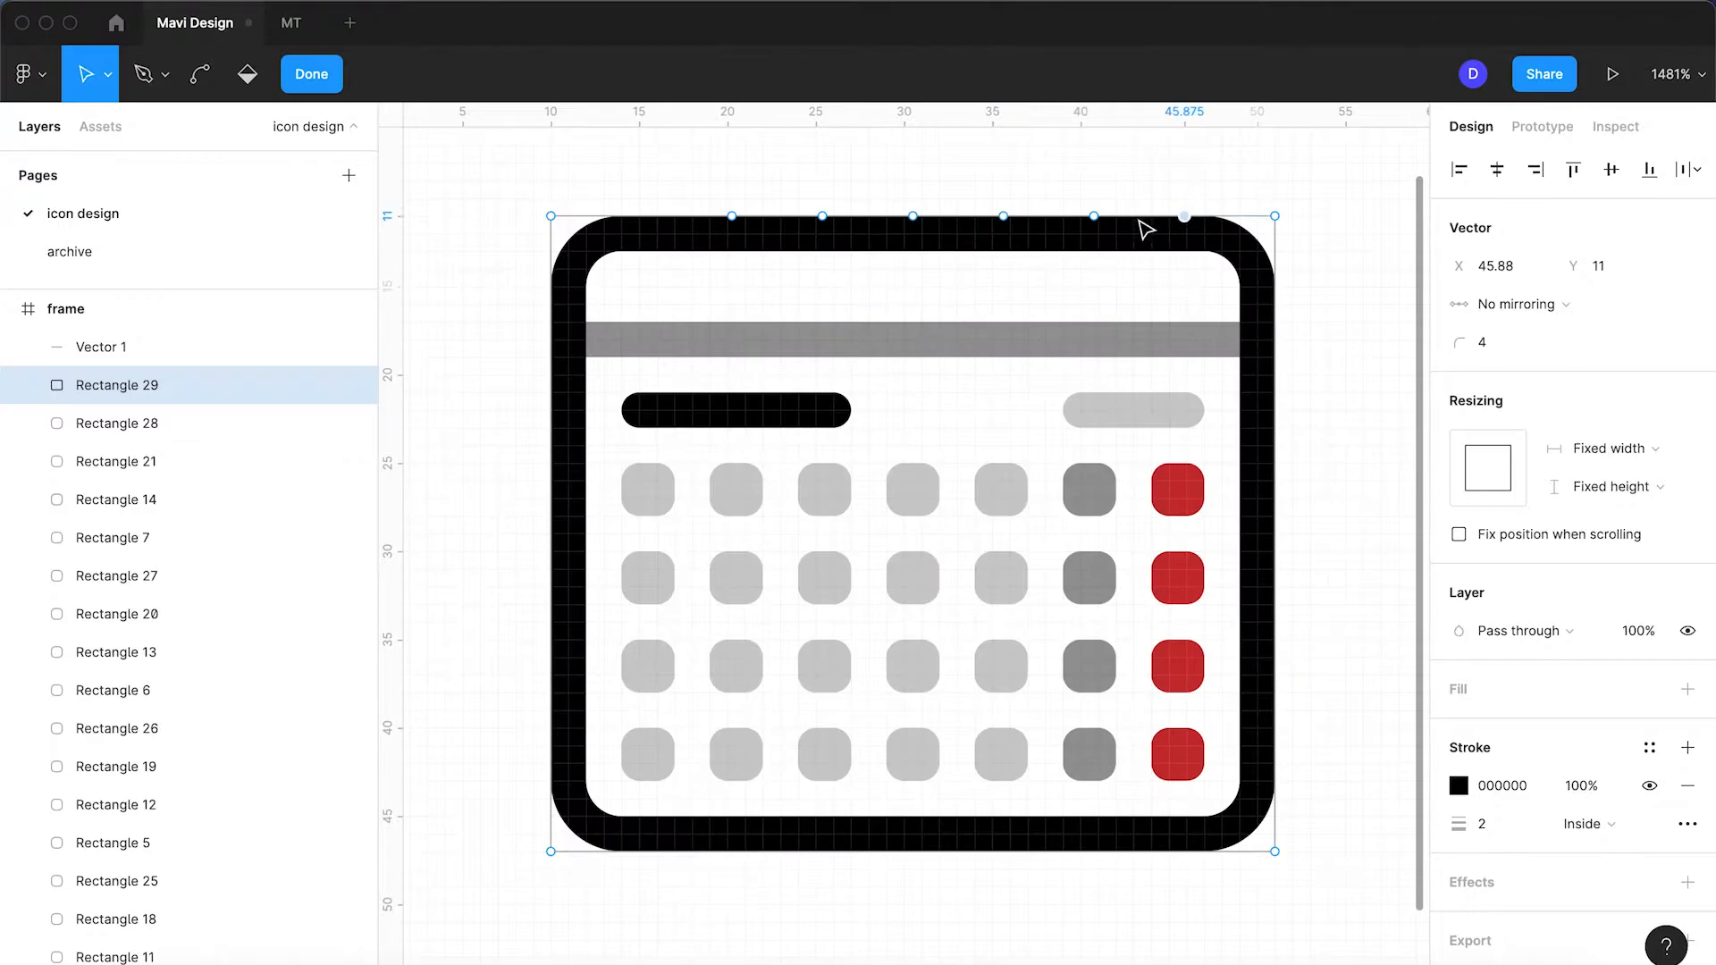
click(642, 217)
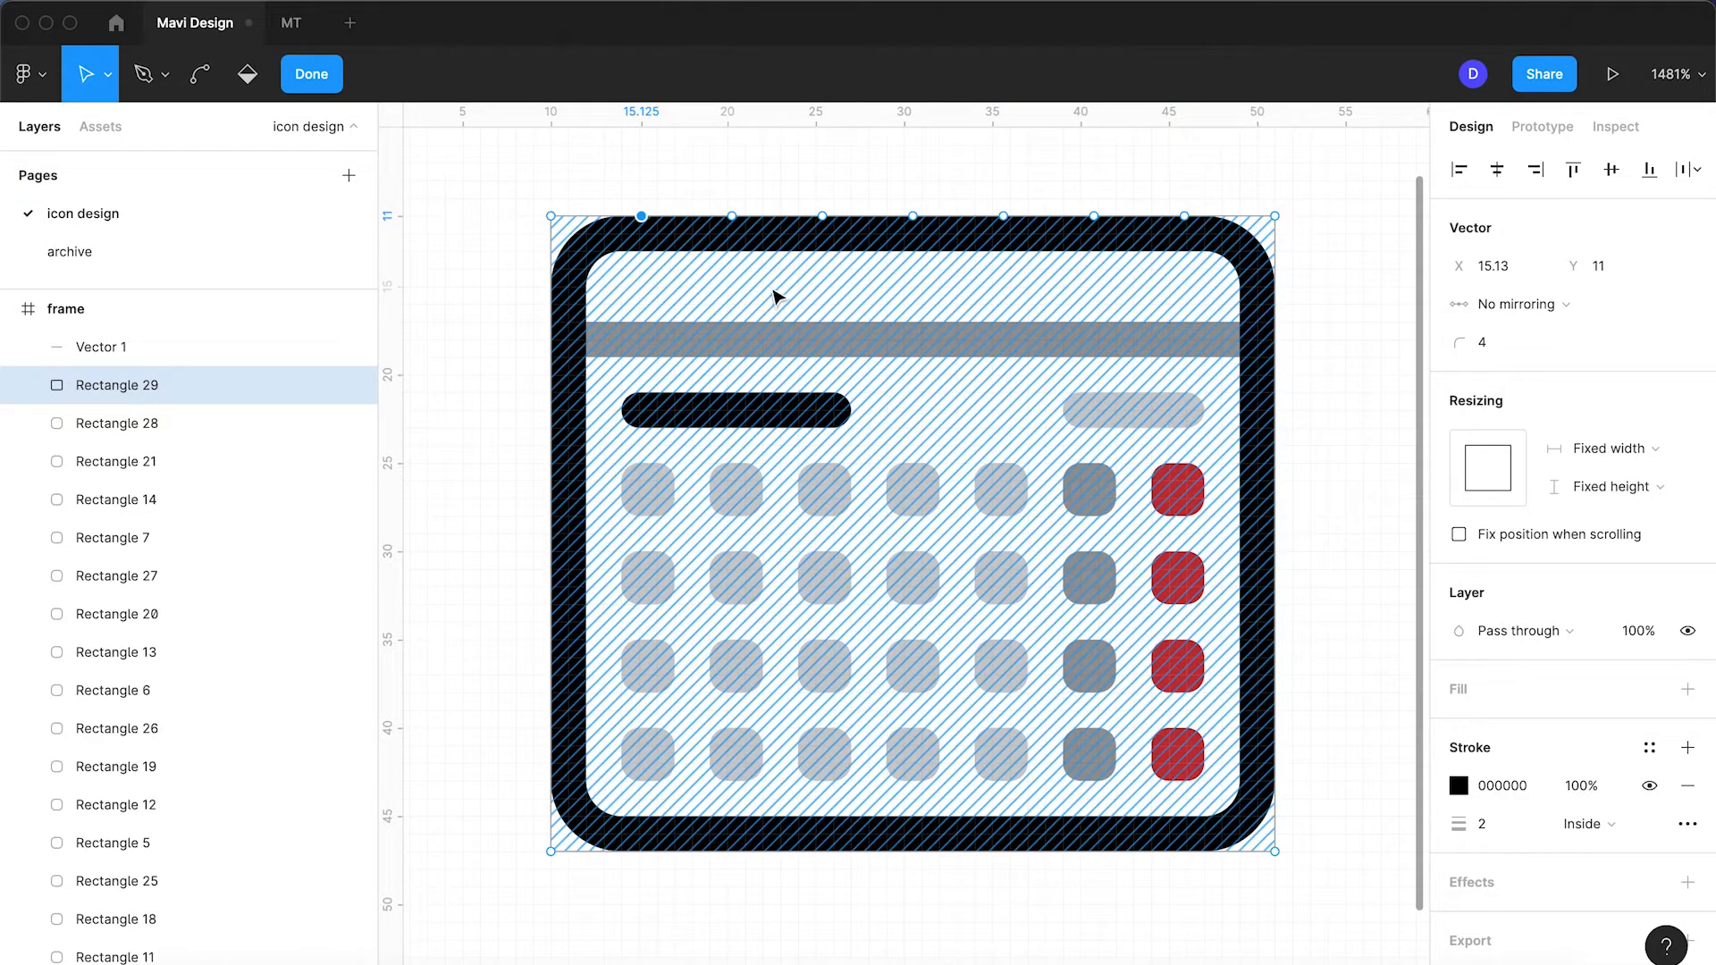
click(733, 217)
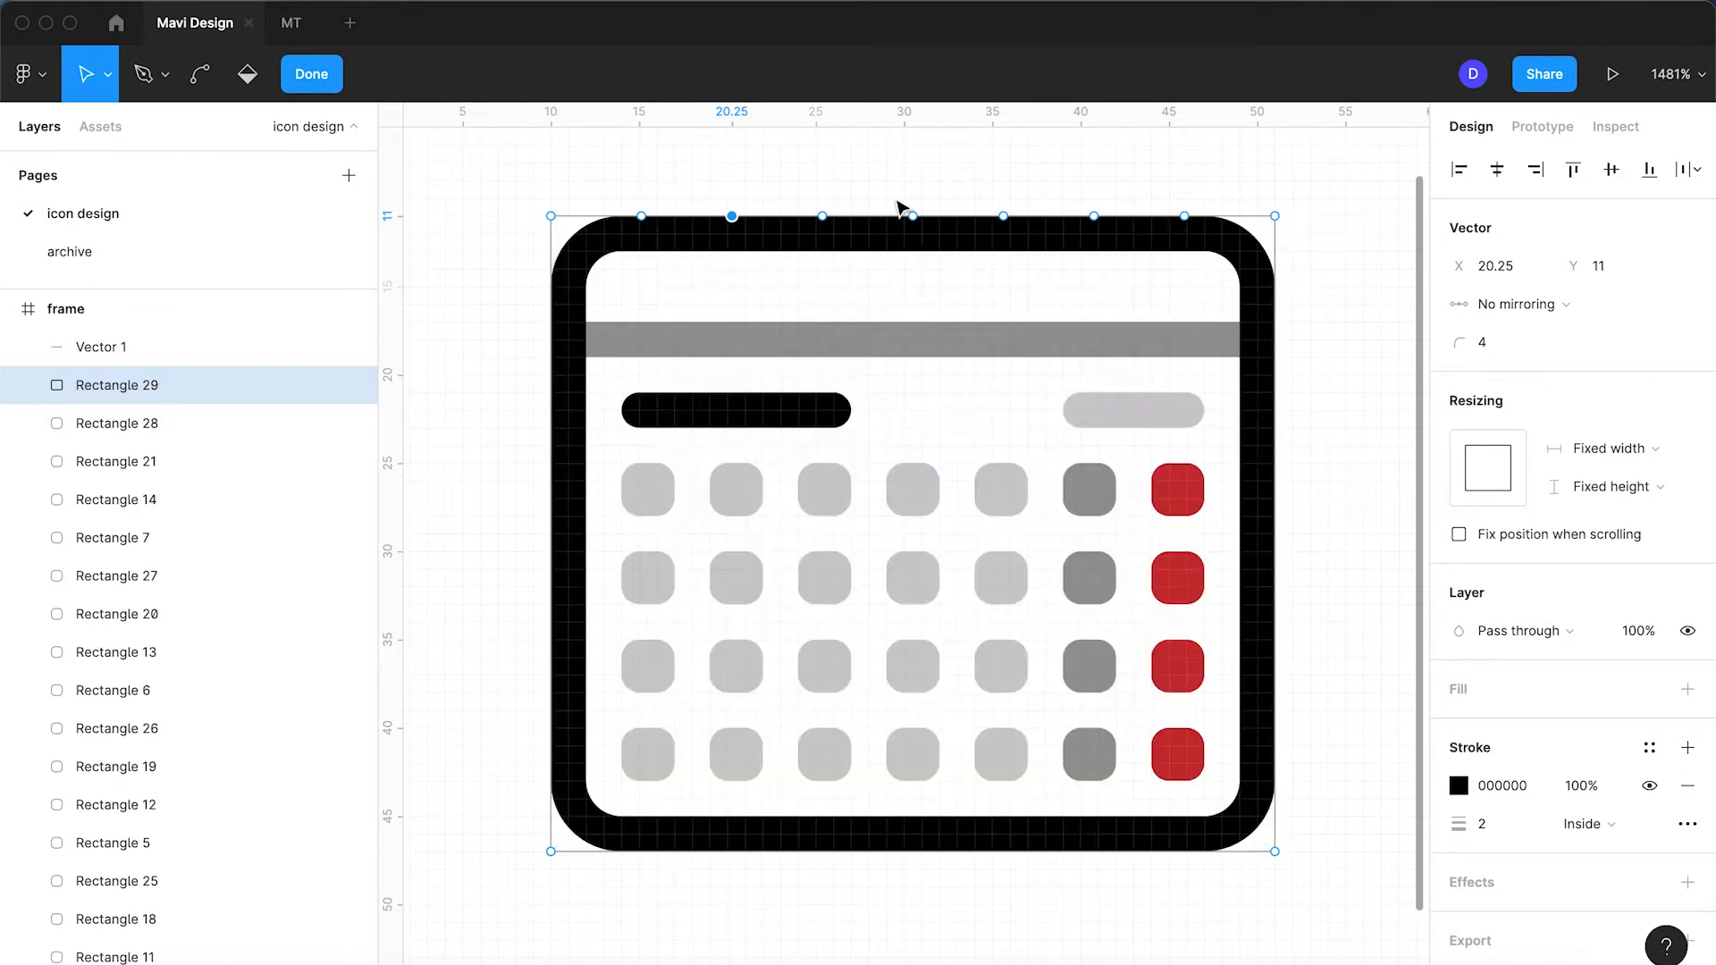
key(BackSpace)
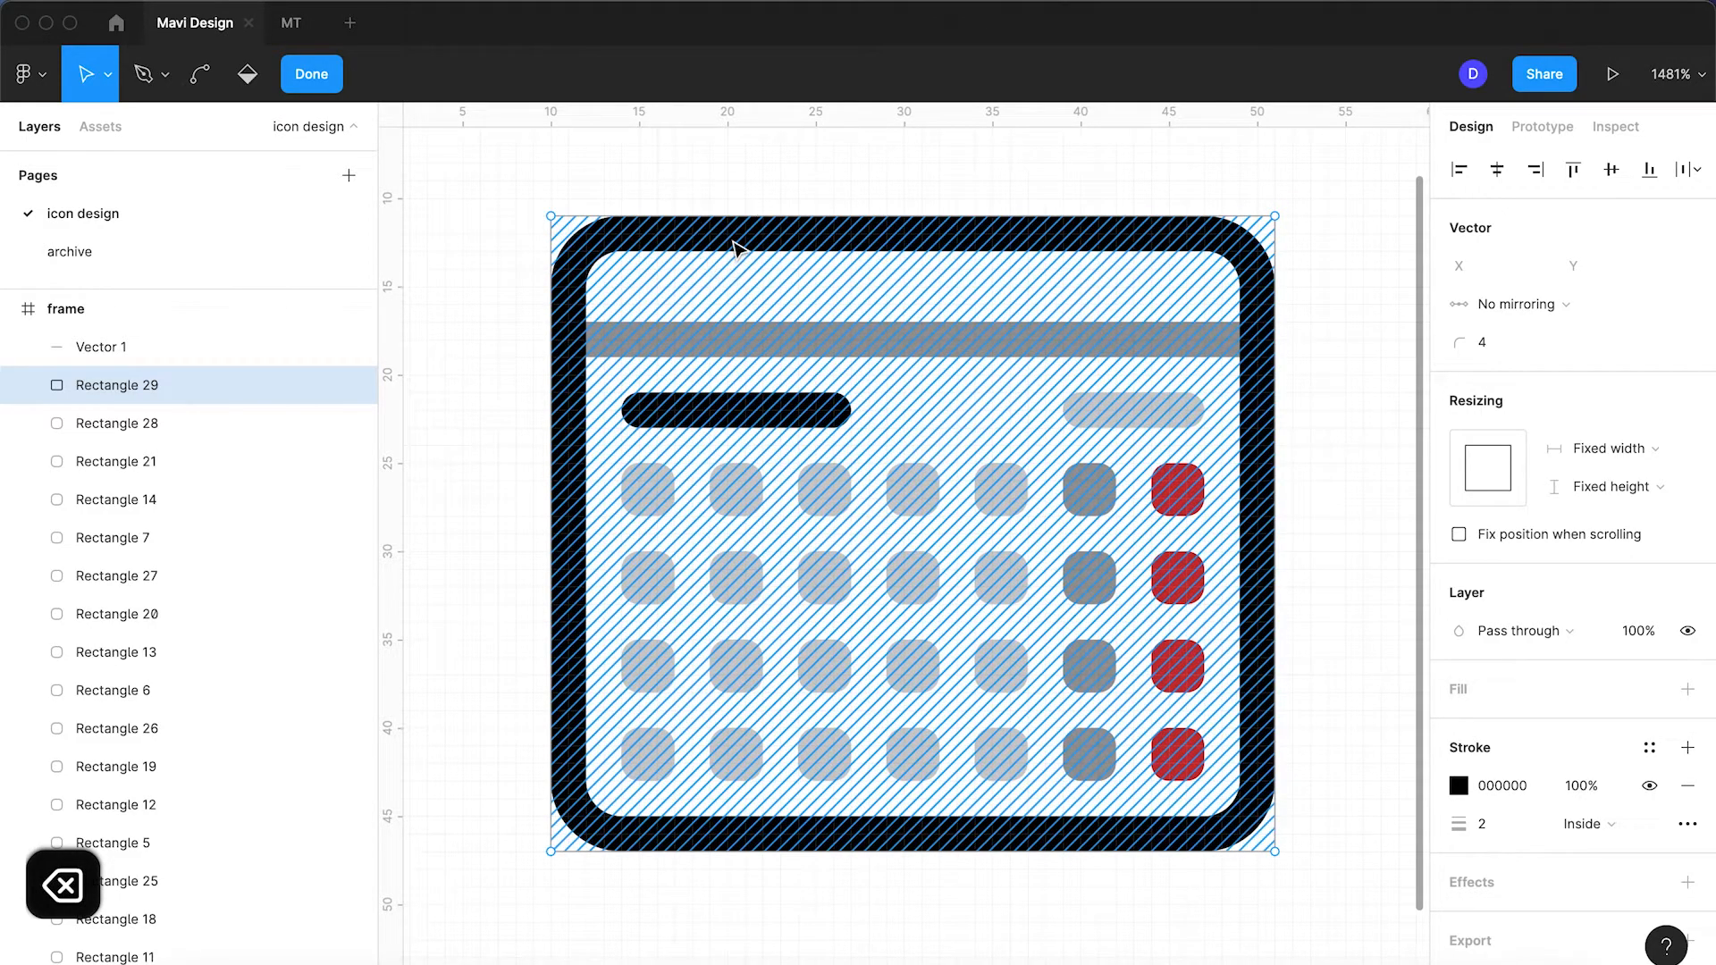
key(Escape)
- Add anchor points along the calendar outline's top edge at its midpoint, both quarter points and both outer eighth points
double_click(722, 240)
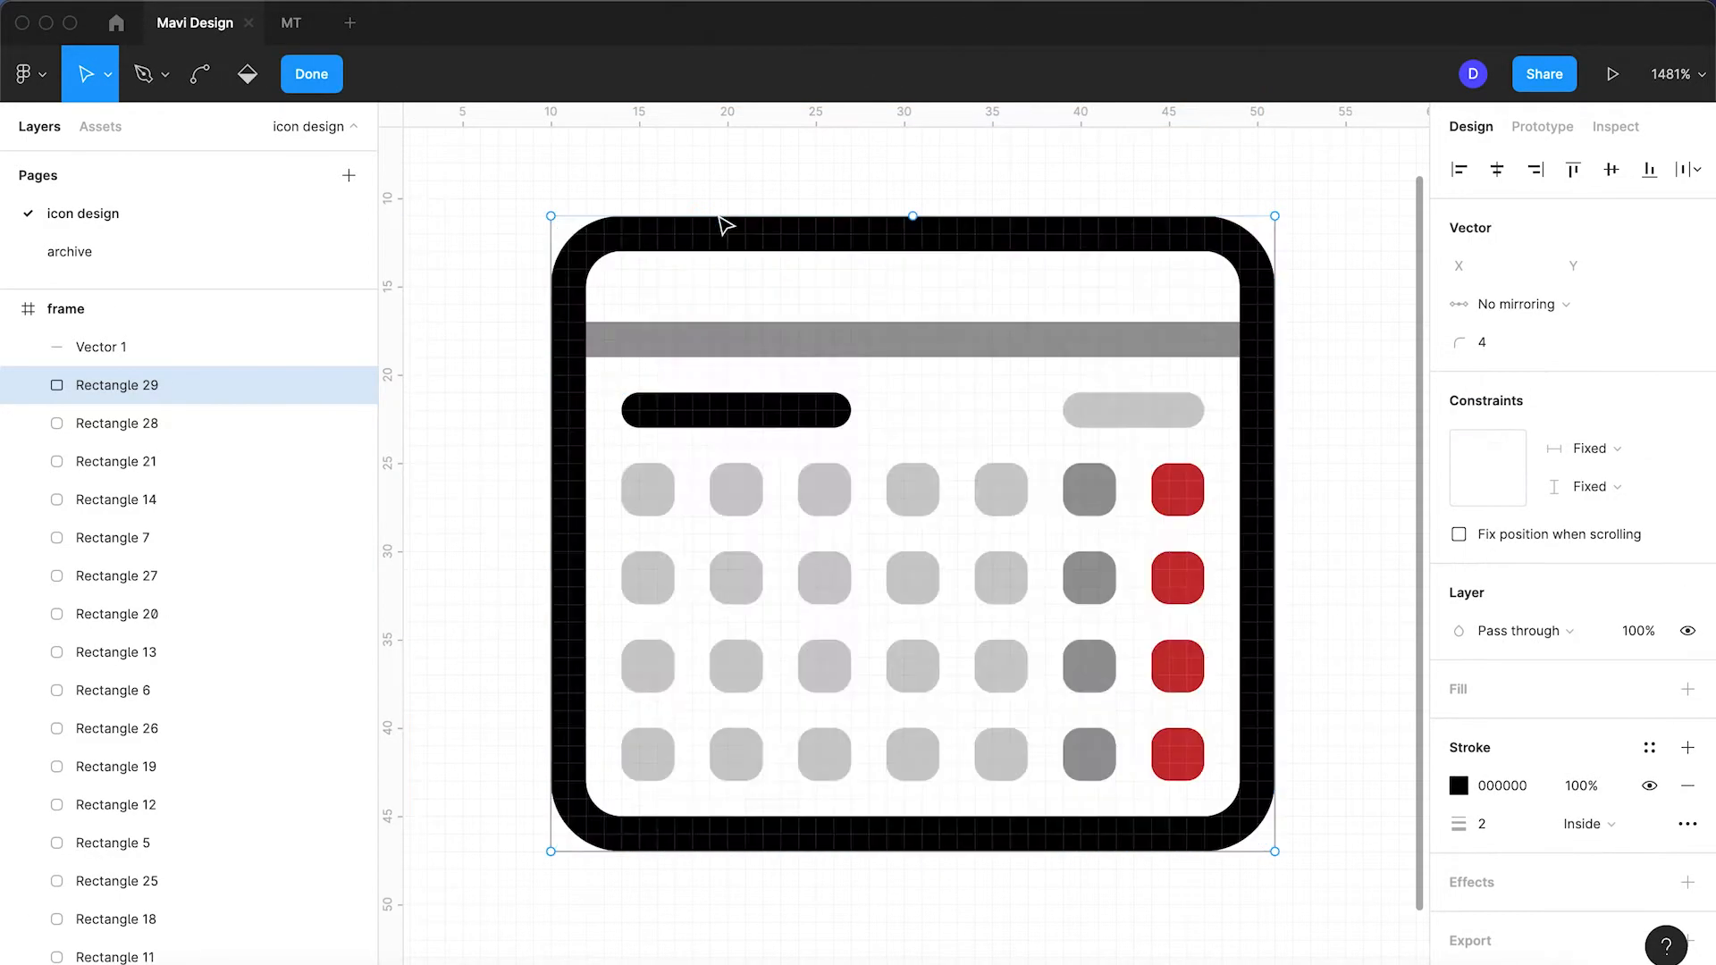
click(914, 217)
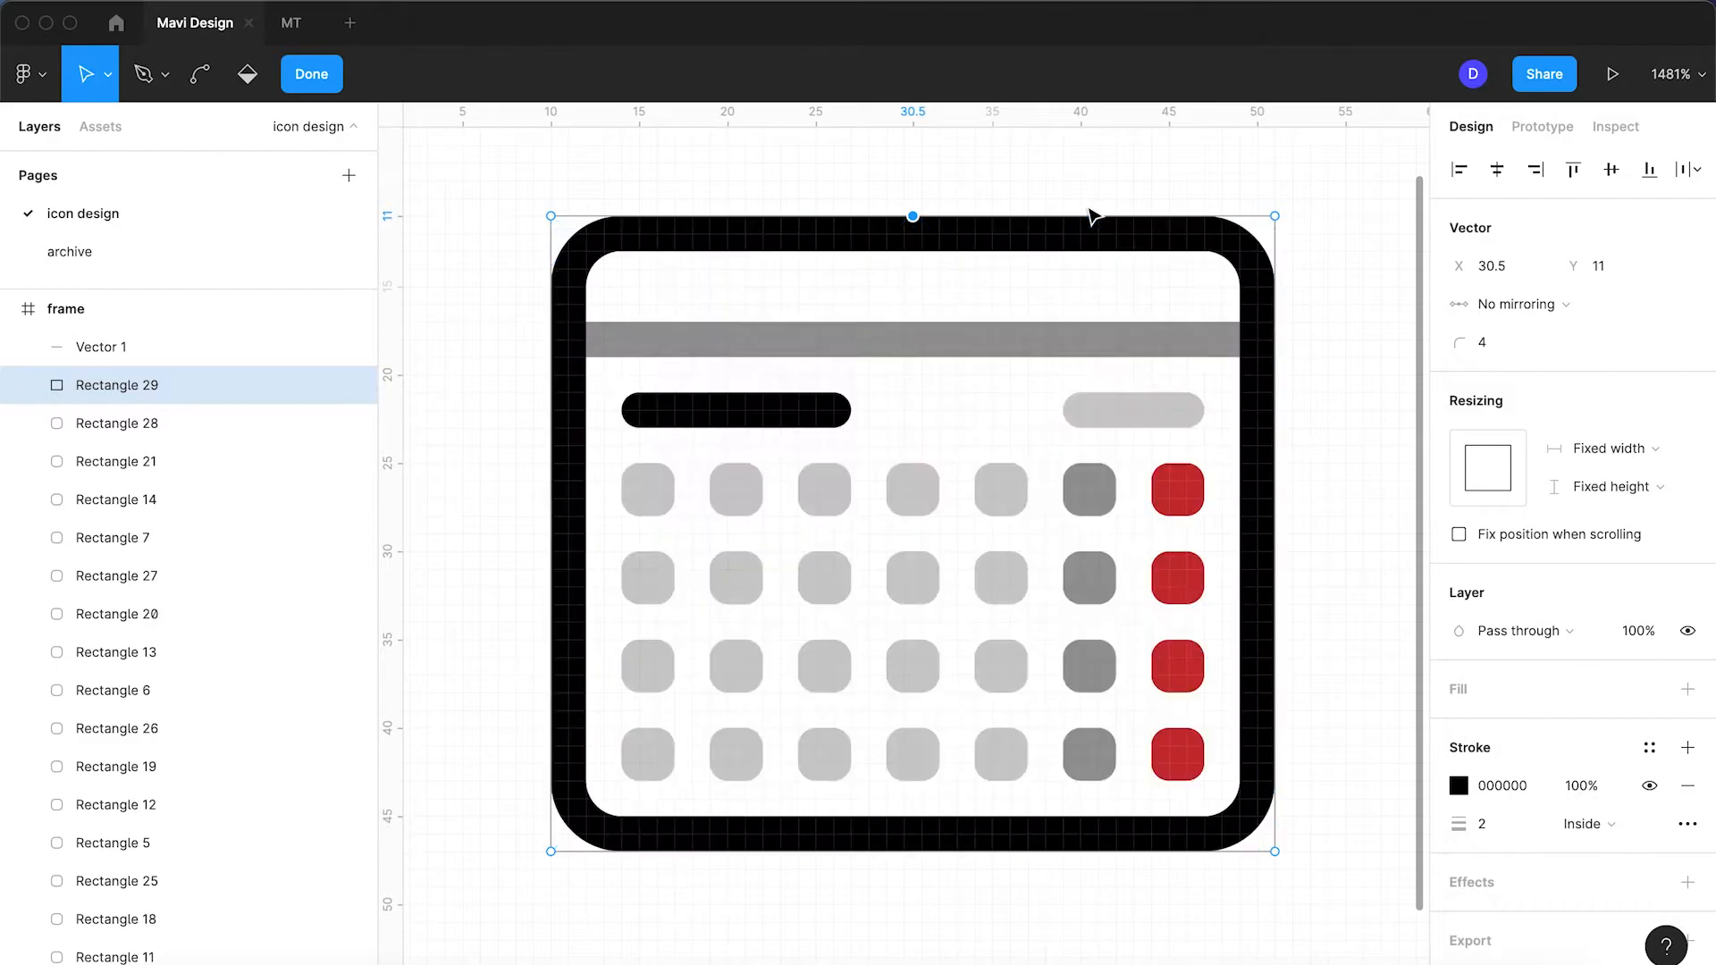
click(1100, 222)
click(731, 218)
click(1184, 218)
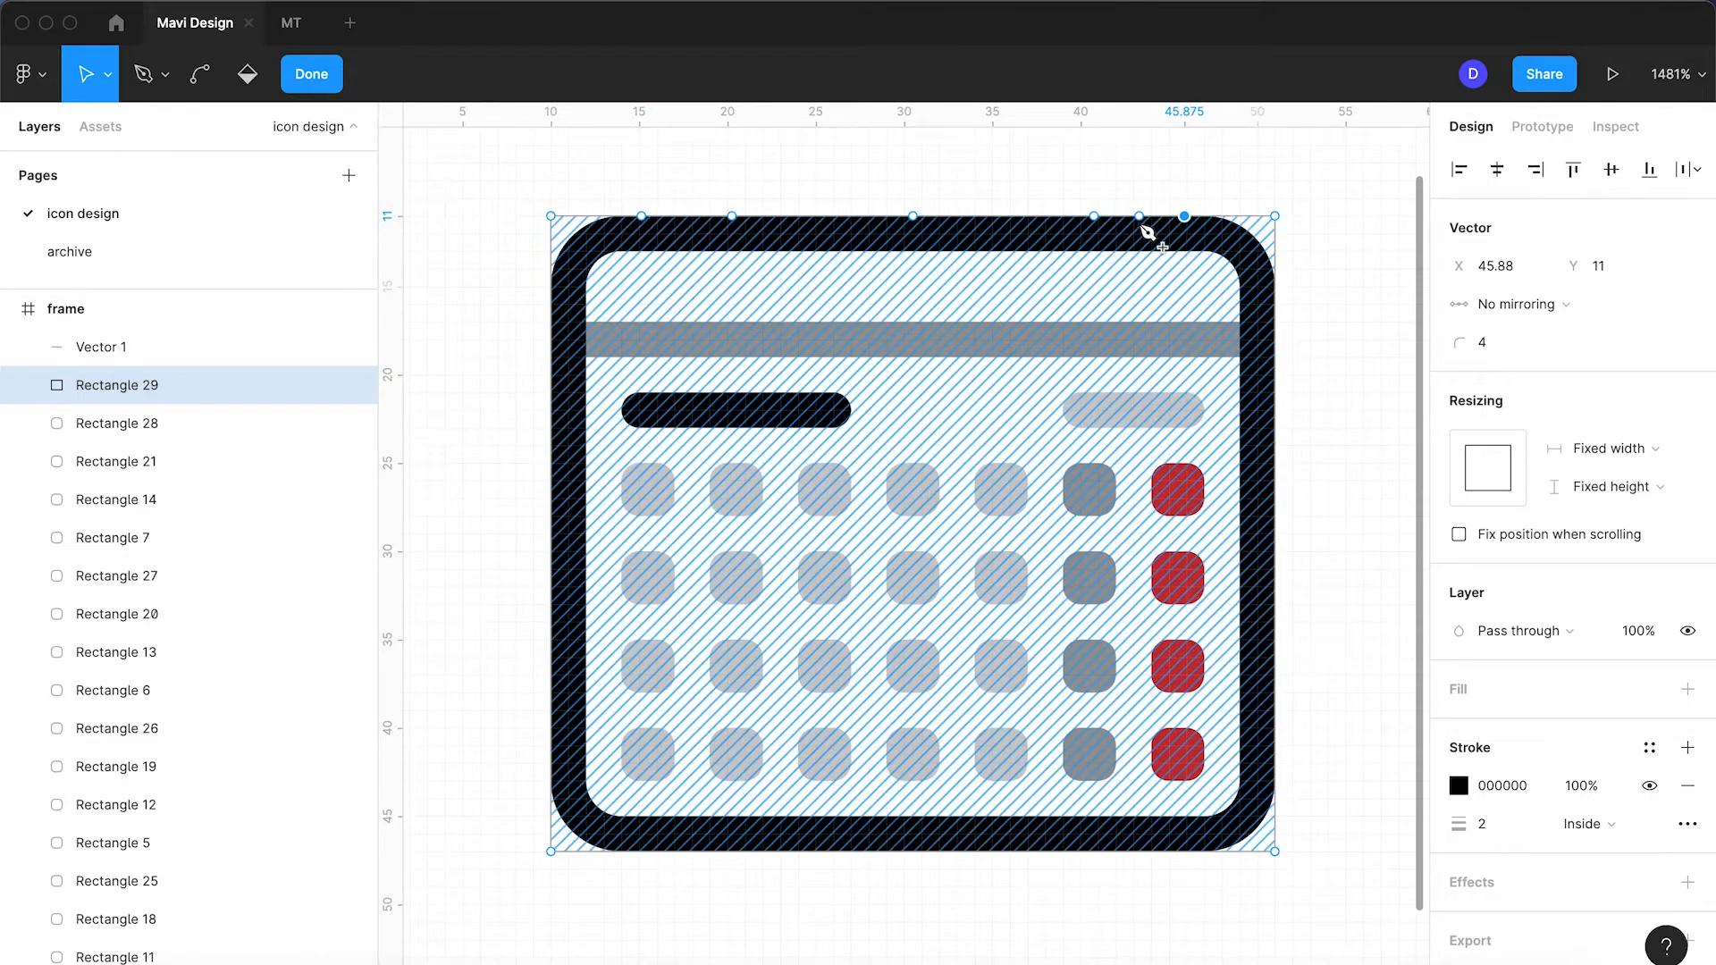
- Delete the two short segments between the outer anchor pairs on the outline's top edge to open two gaps
click(1144, 224)
key(BackSpace)
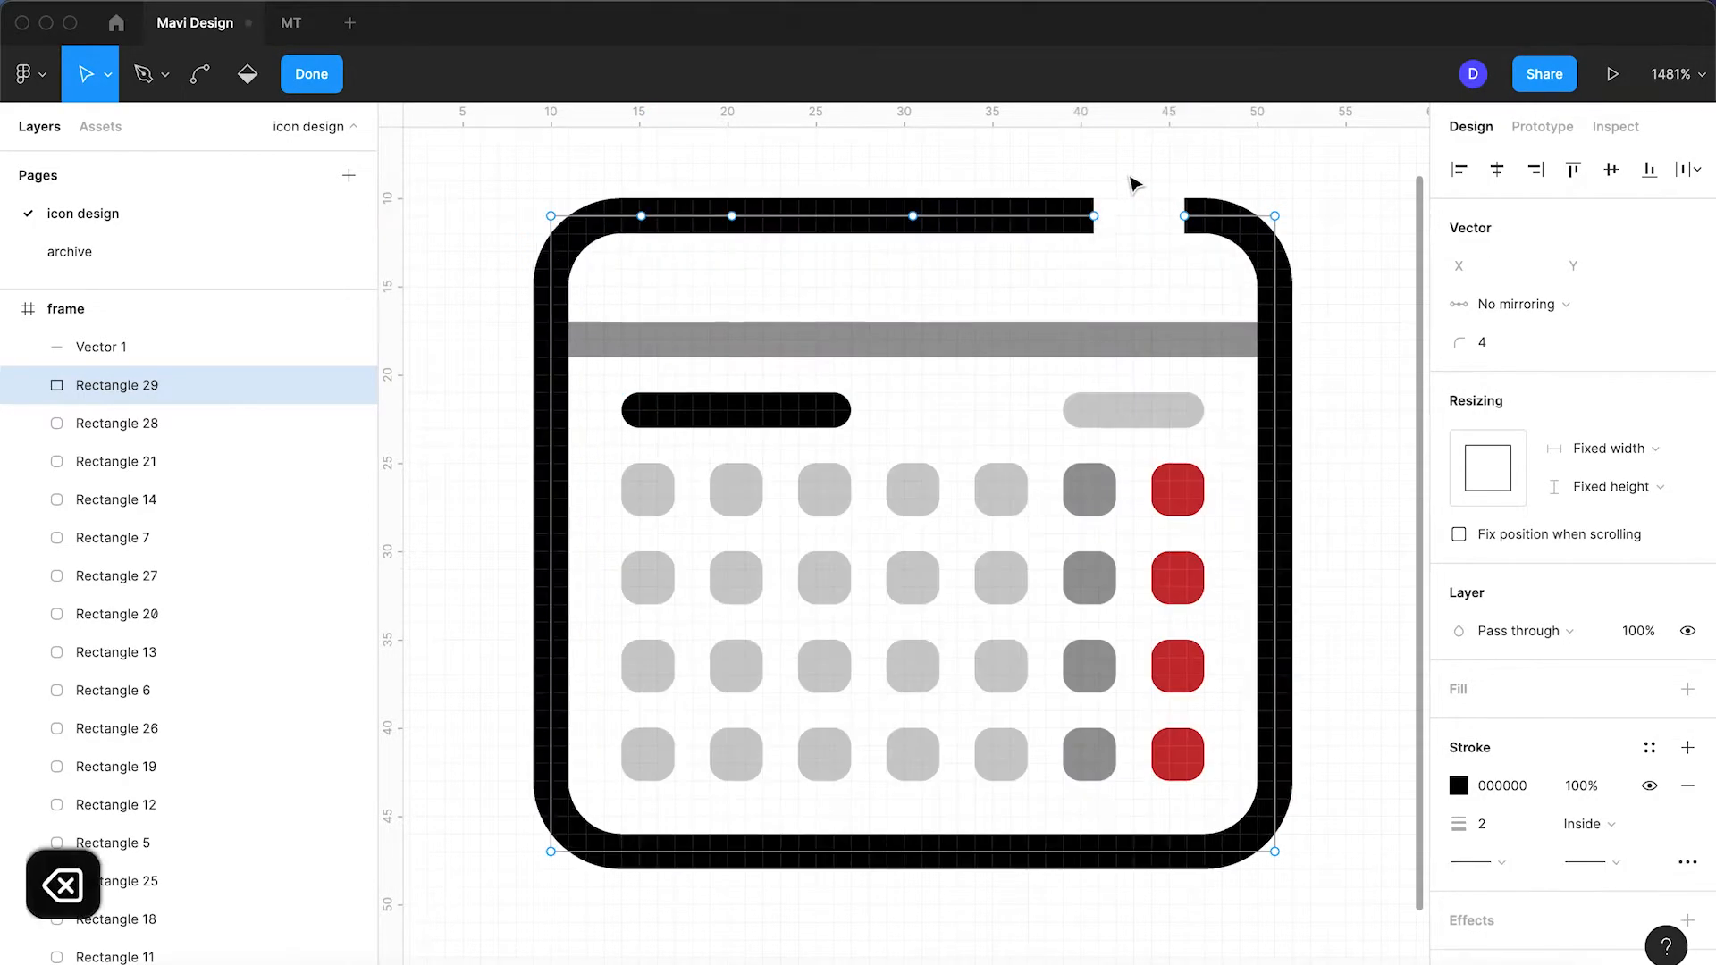
click(686, 216)
key(BackSpace)
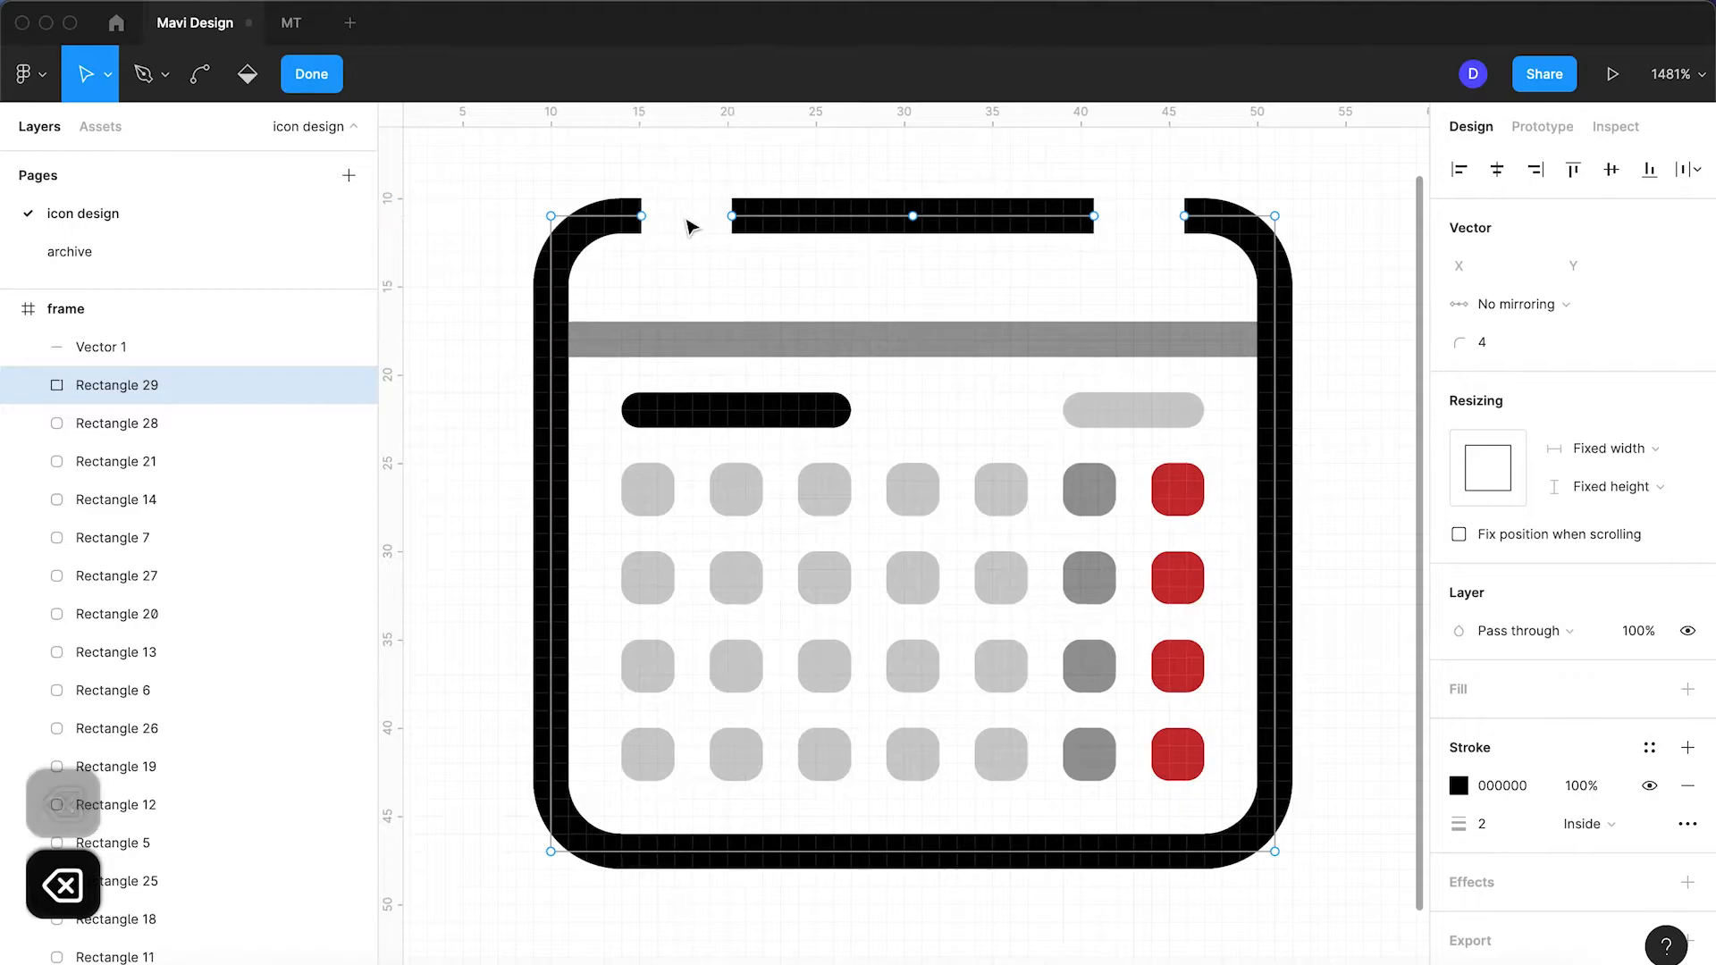
key(Return)
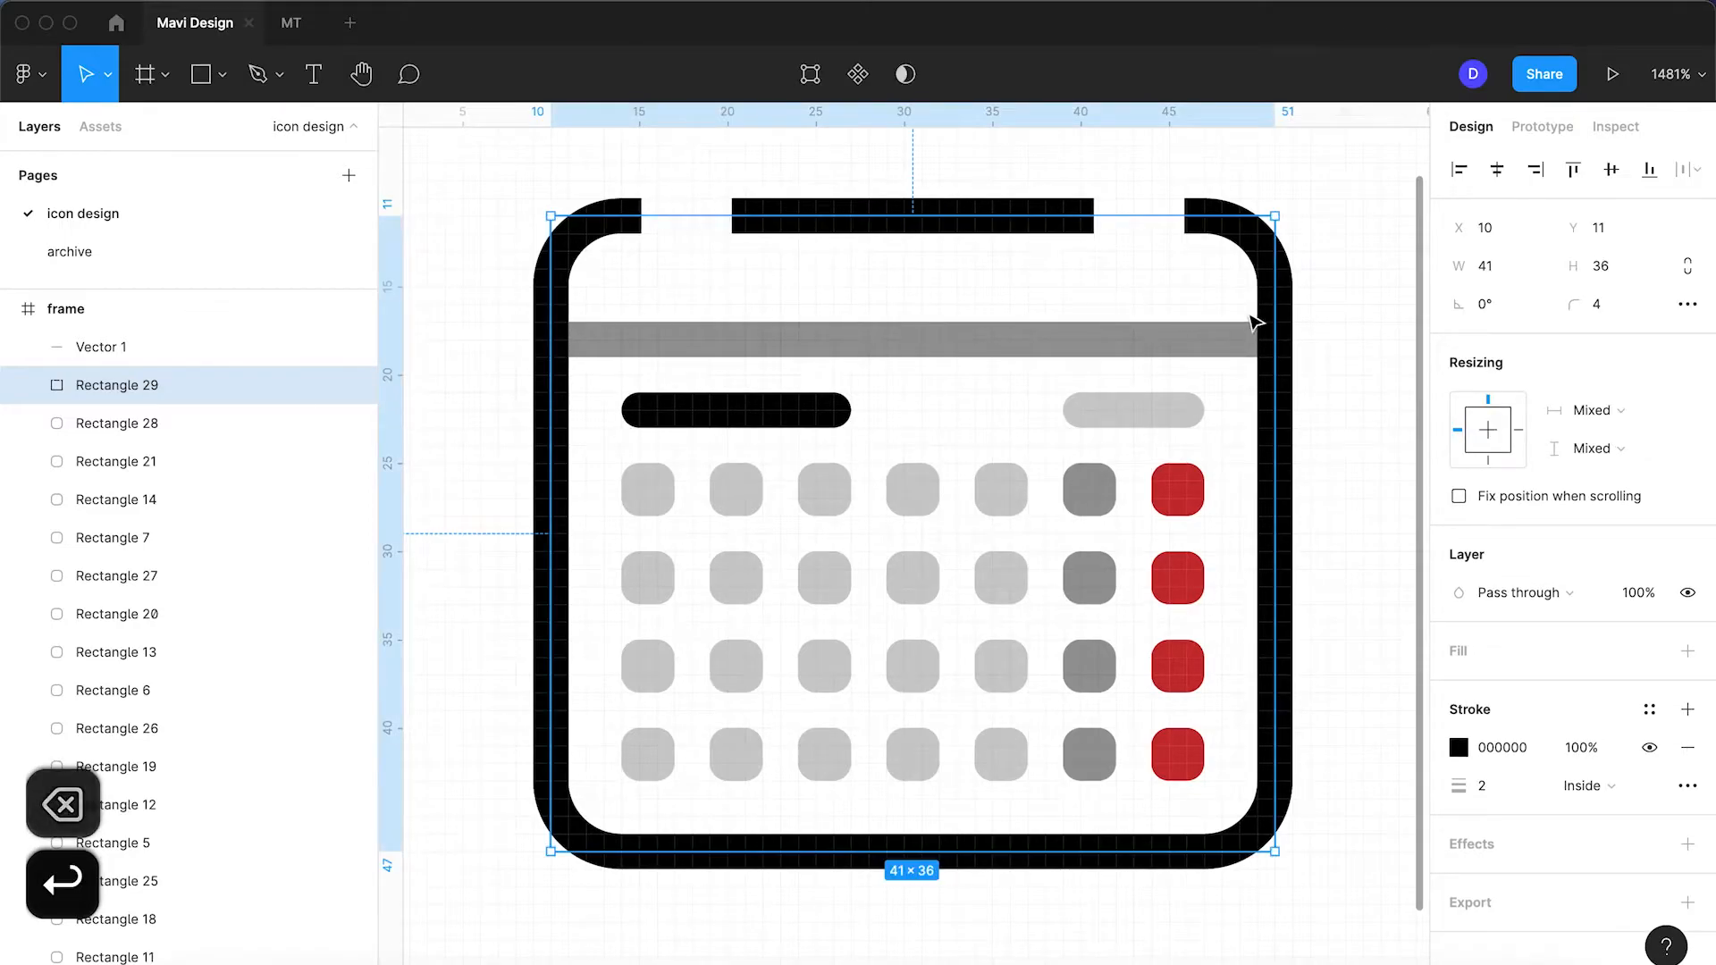
- Resize the gapped calendar outline symmetrically to 39 × 34, placed at X 11, Y 12
alt+drag(1268, 317, 1259, 314)
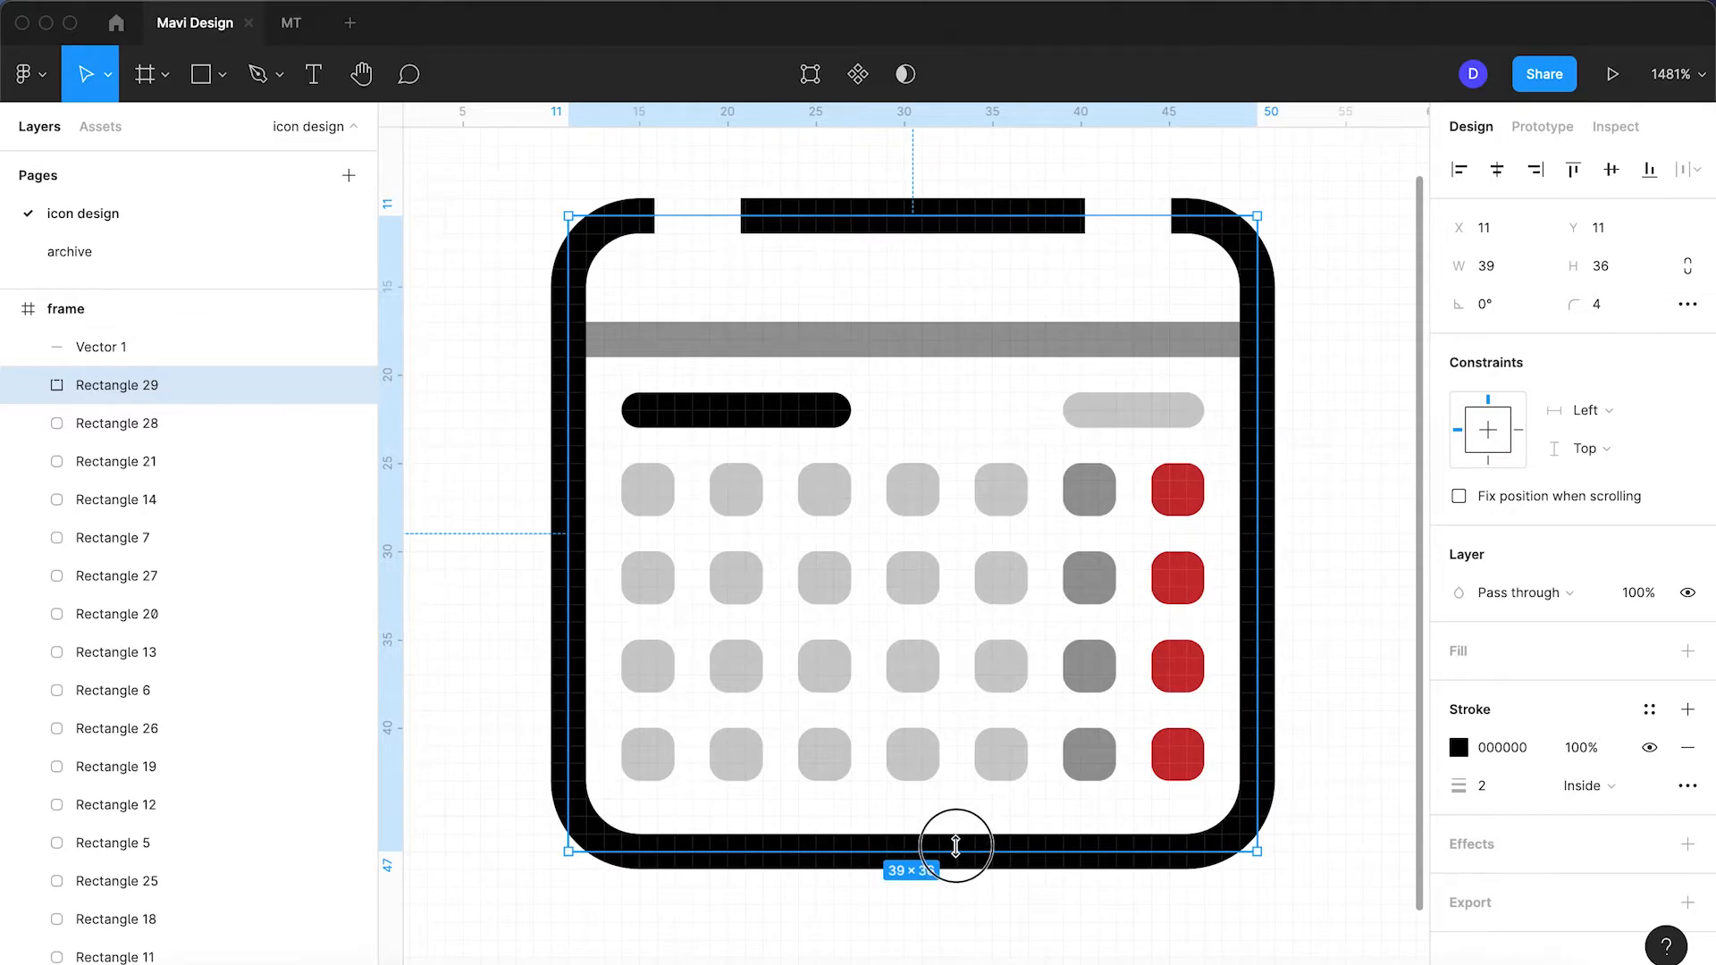
drag(955, 846, 956, 841)
click(876, 268)
click(874, 212)
drag(898, 210, 899, 234)
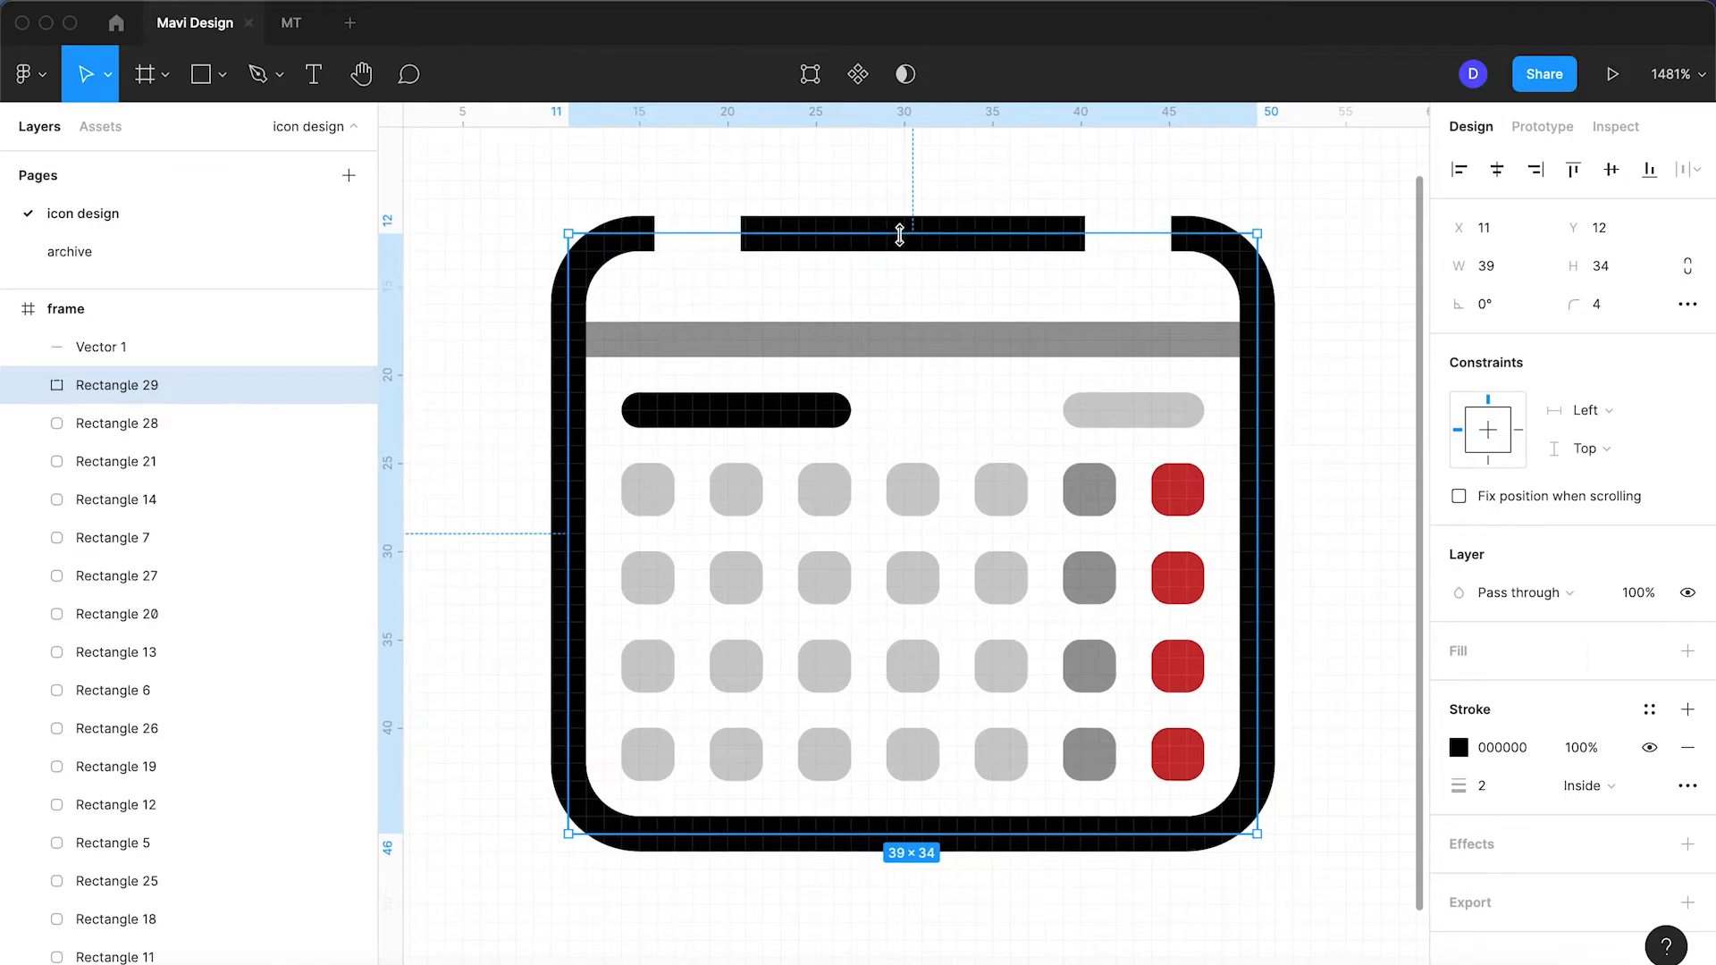
click(751, 183)
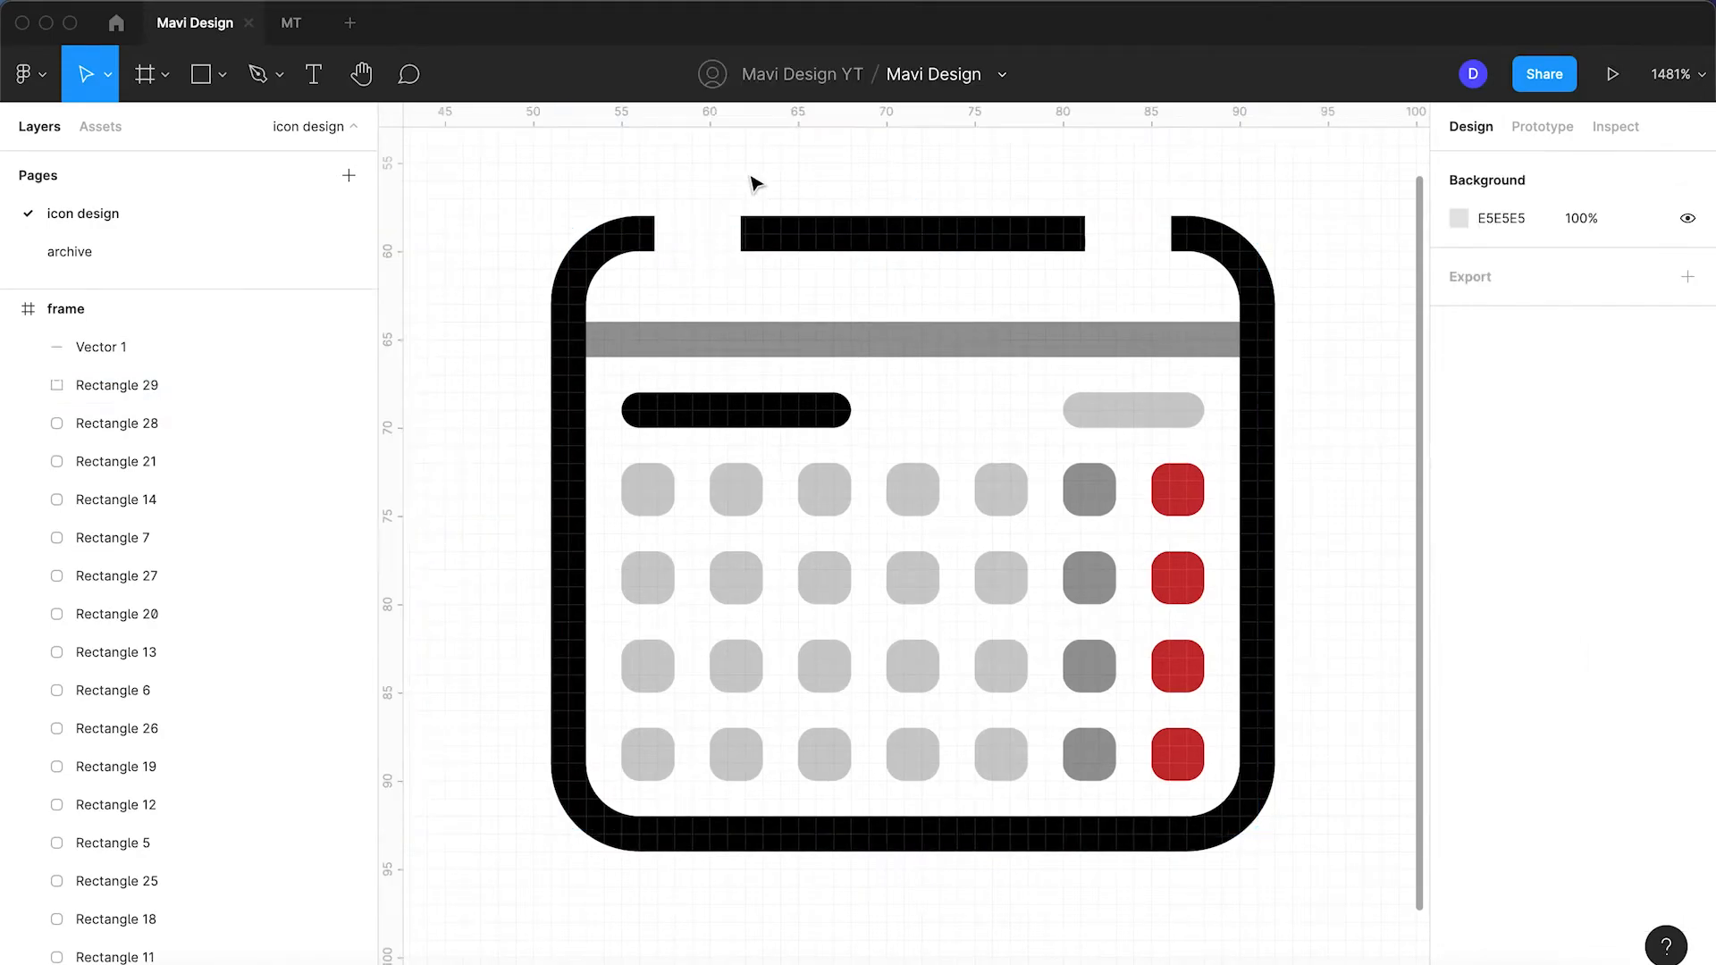
- Move the left corner's open end point to X 16.88 and the middle top segment's left end point to X 21
click(657, 237)
double_click(657, 237)
click(653, 234)
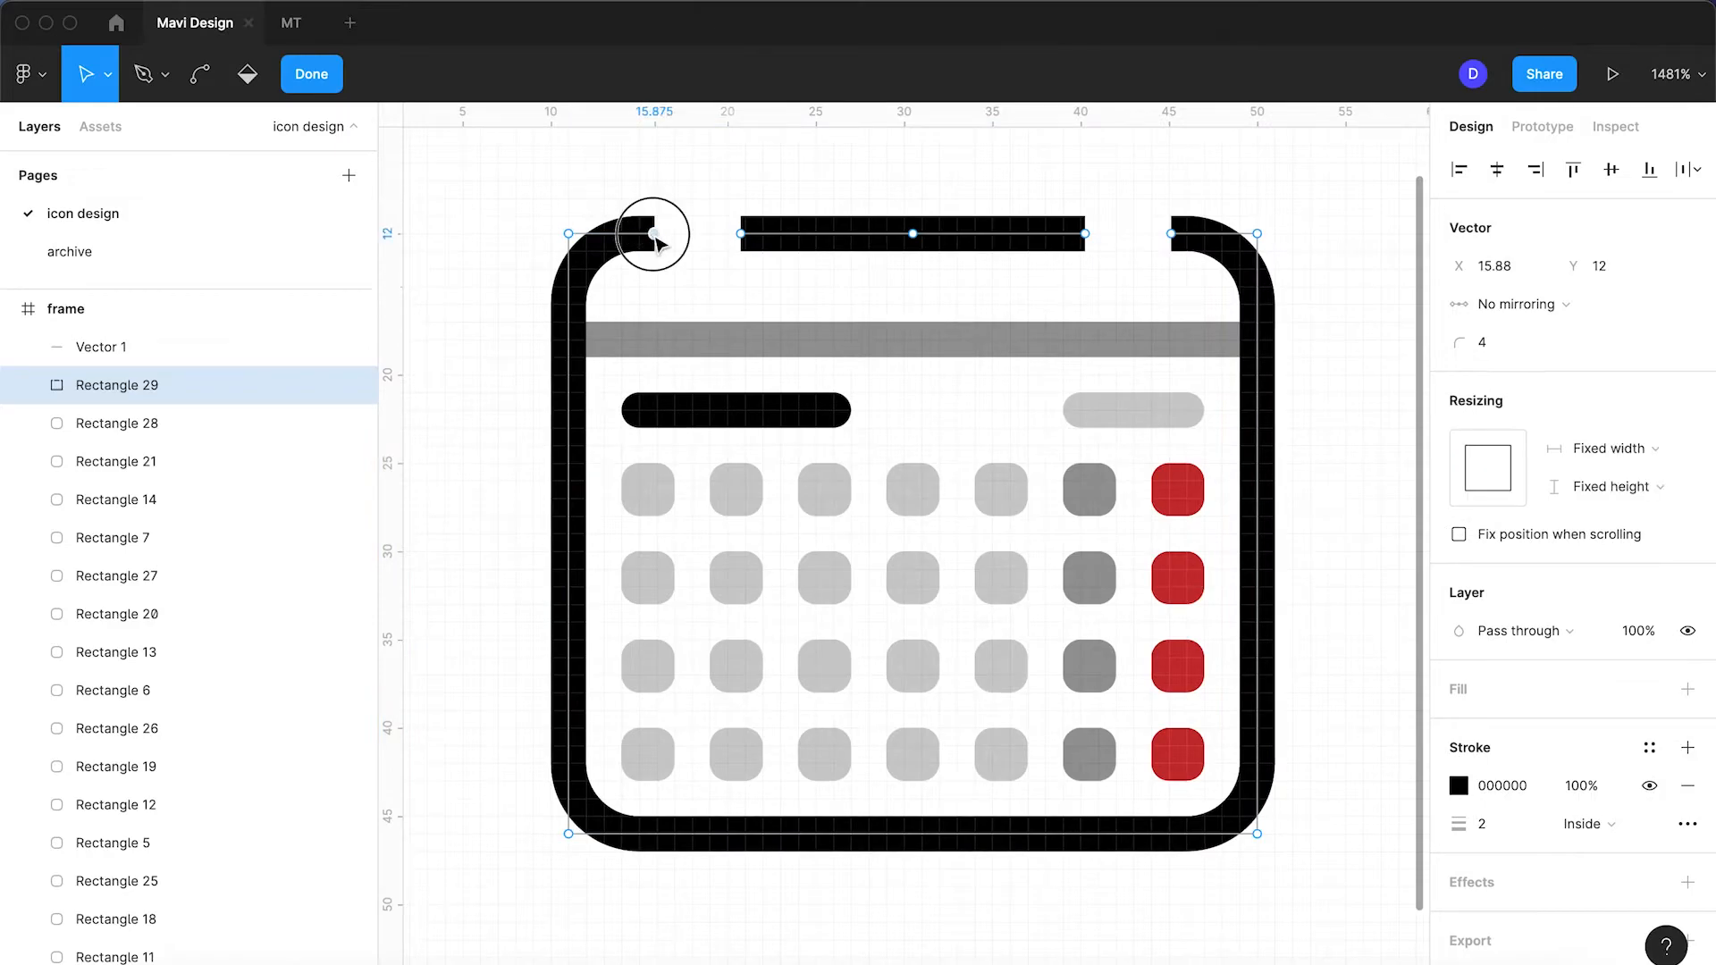
key(Right)
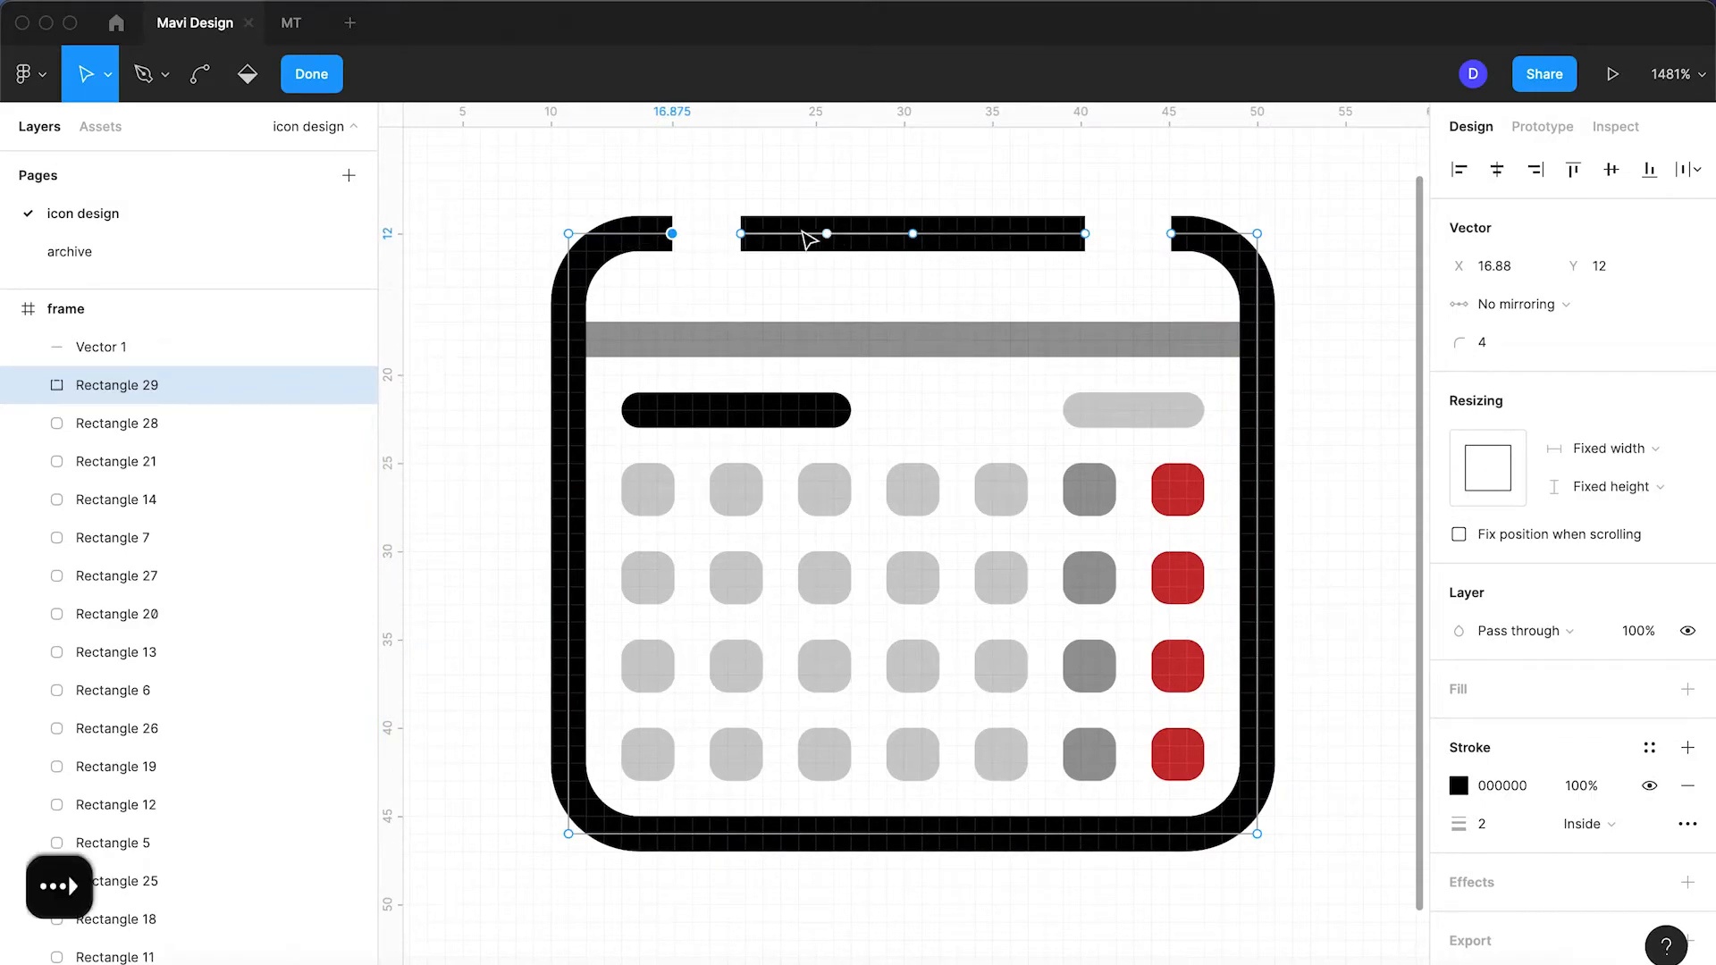
scroll(818, 242, up, 5)
click(1501, 269)
text(21)
key(Return)
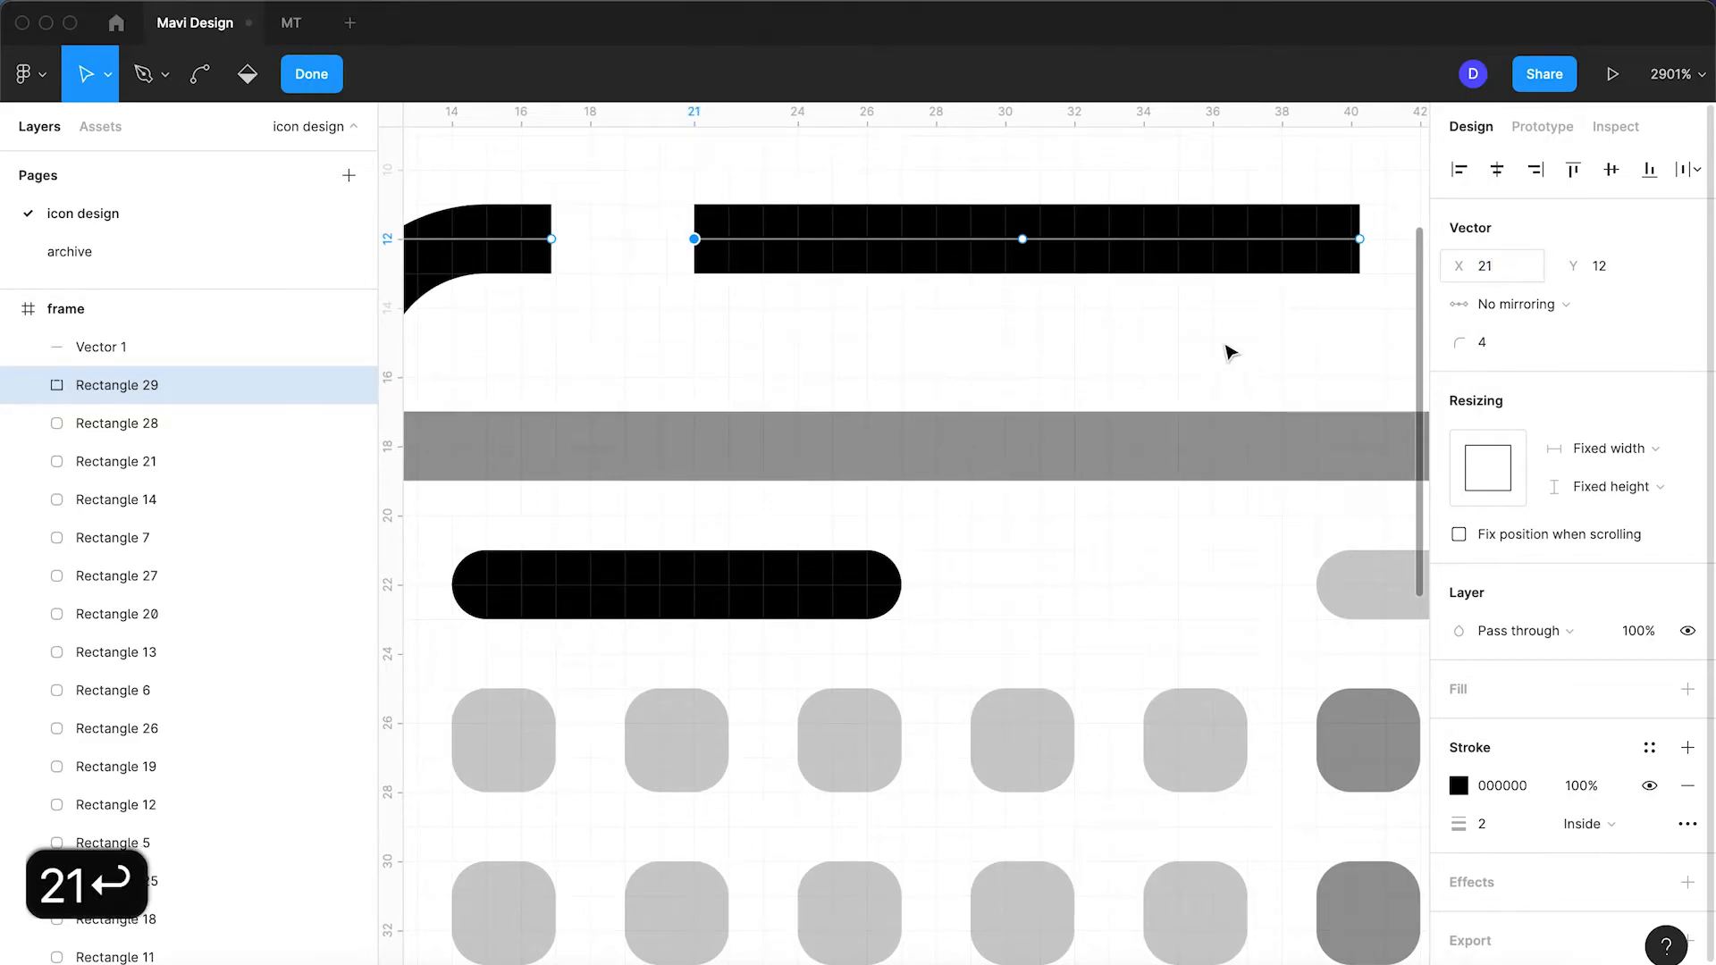
- Set the middle top segment's right end point to X 40 and shift the right corner's open end one unit towards the gap
scroll(1162, 375, down, 3)
click(1269, 295)
click(1519, 268)
text(40)
key(Return)
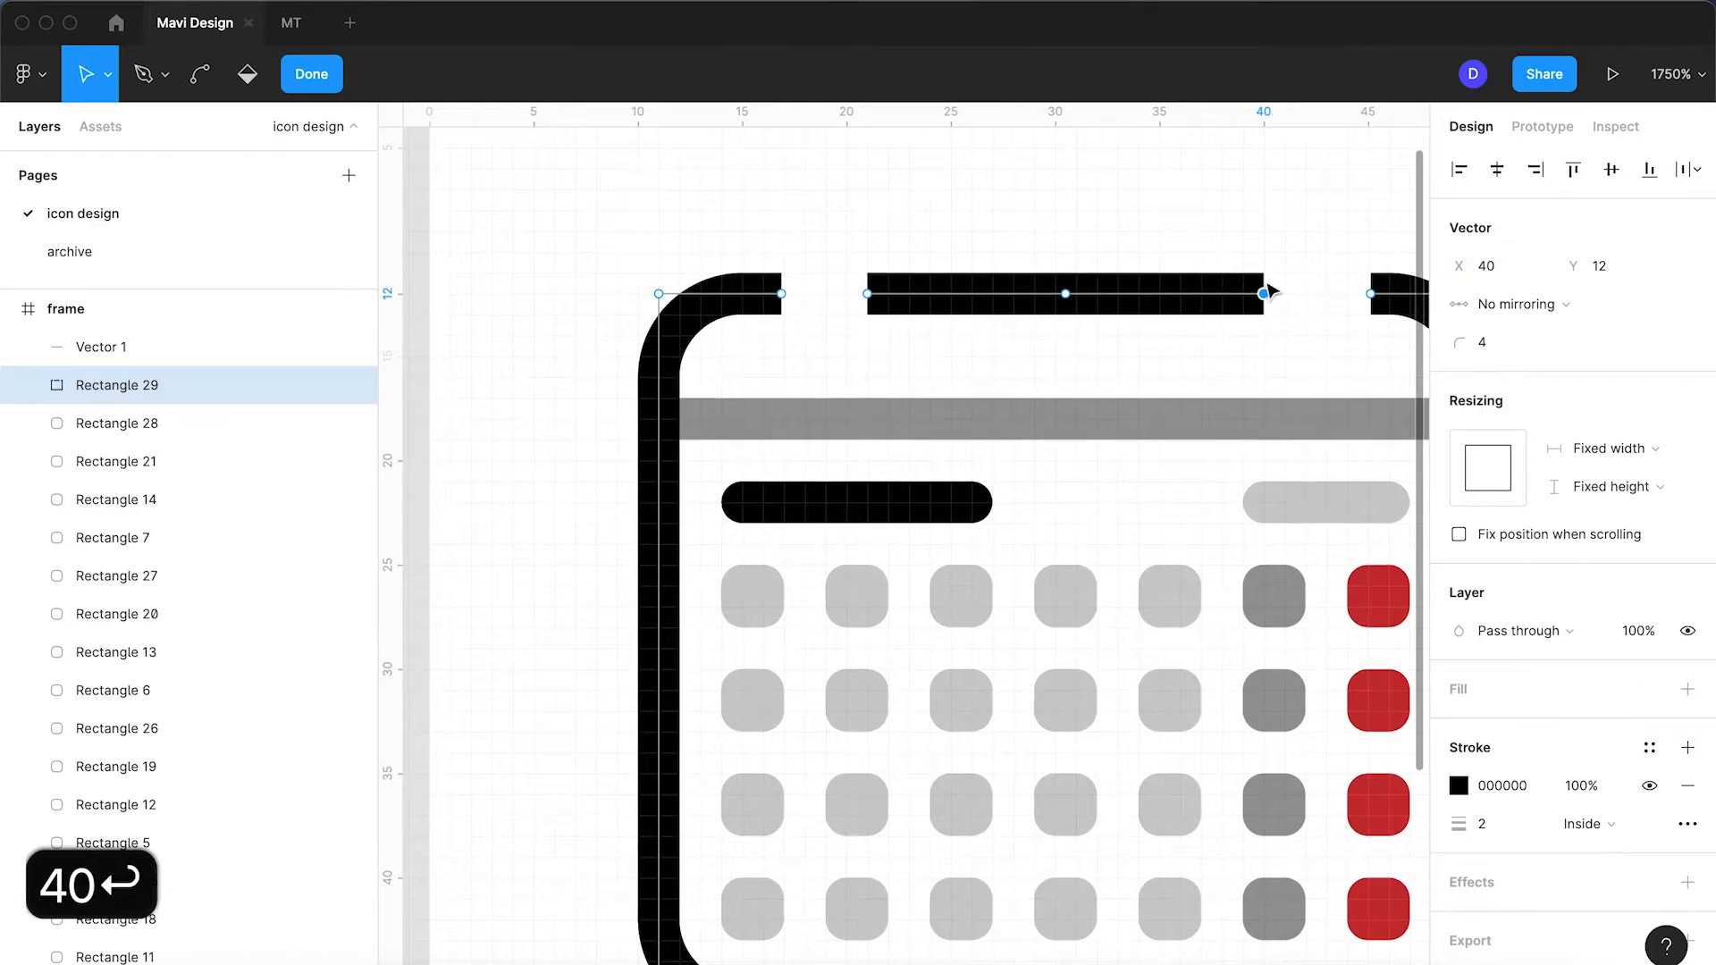
click(1371, 294)
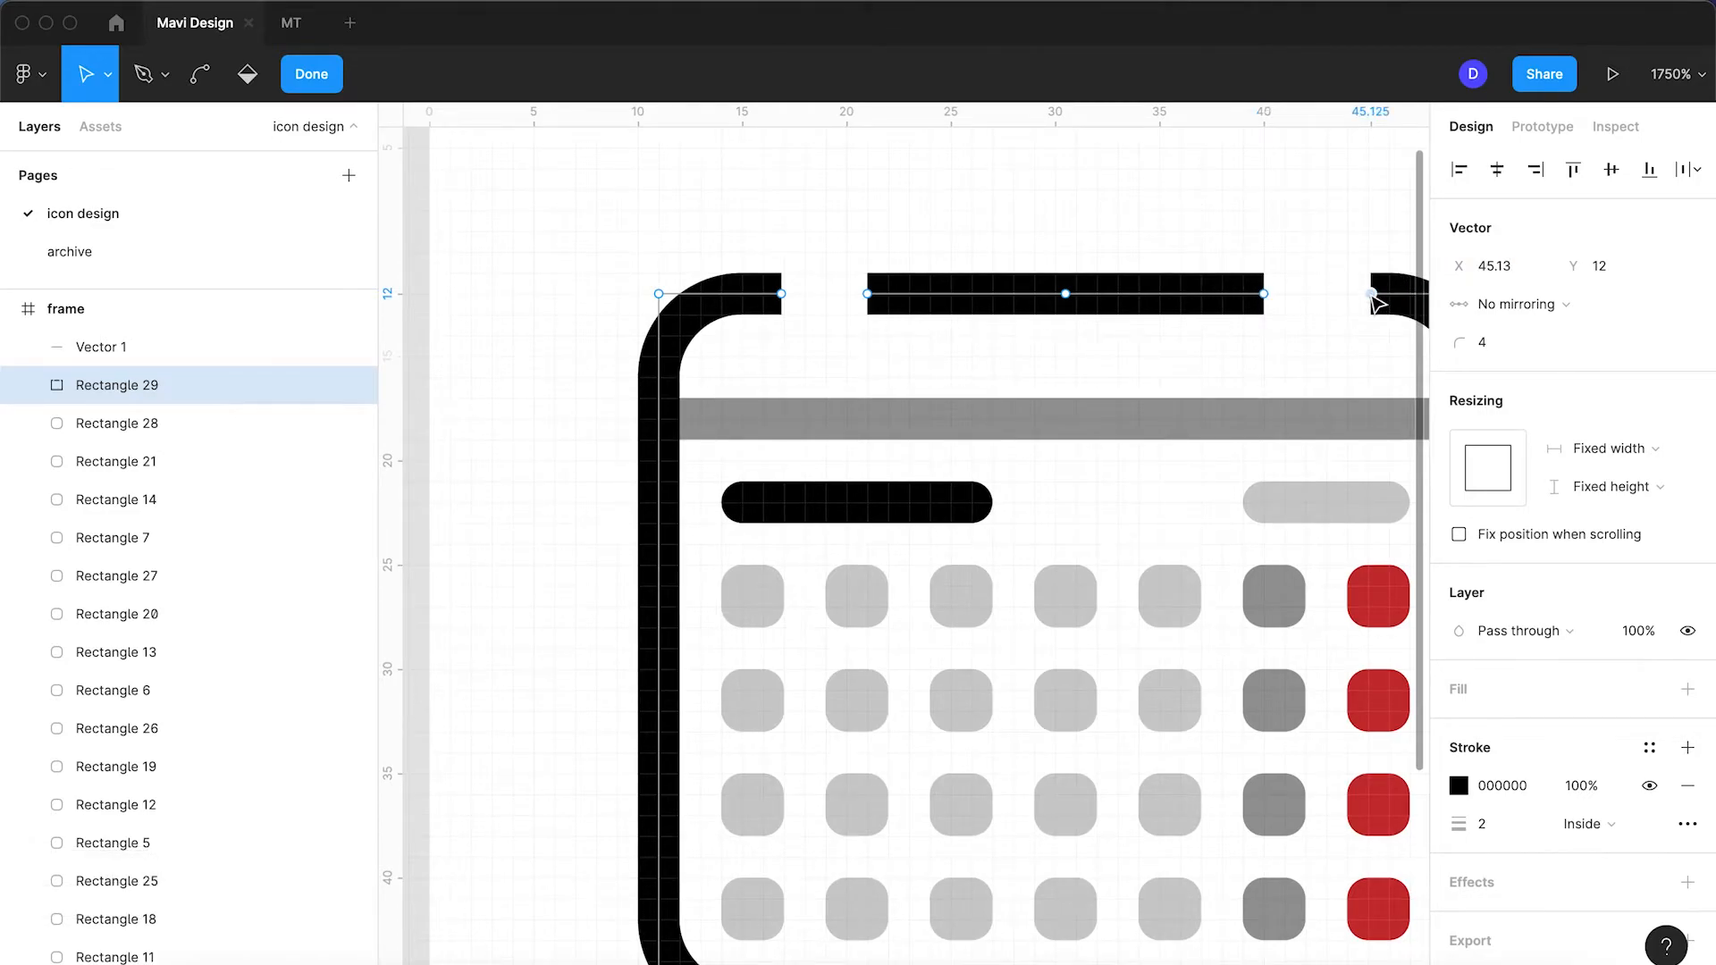
key(Return)
scroll(1215, 229, down, 3)
click(1216, 229)
- Draw a vertical binding line with the Pen tool through the left gap at X 19, from Y 10 to Y 14
click(1142, 380)
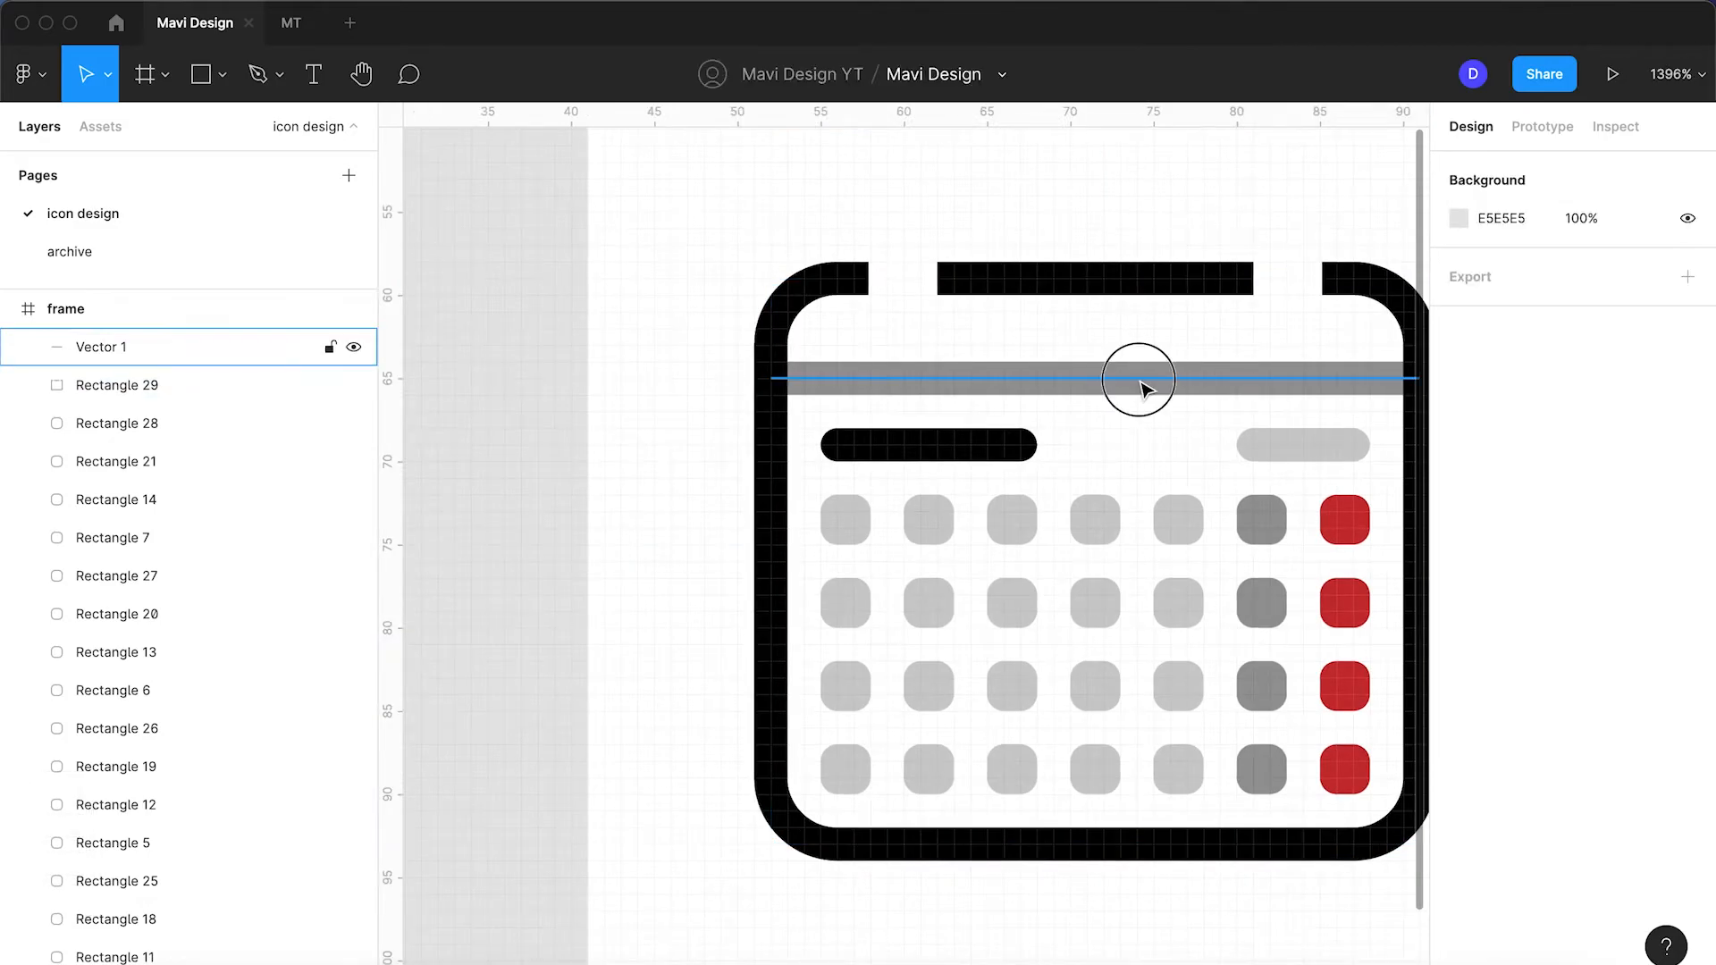
scroll(1073, 379, right, 5)
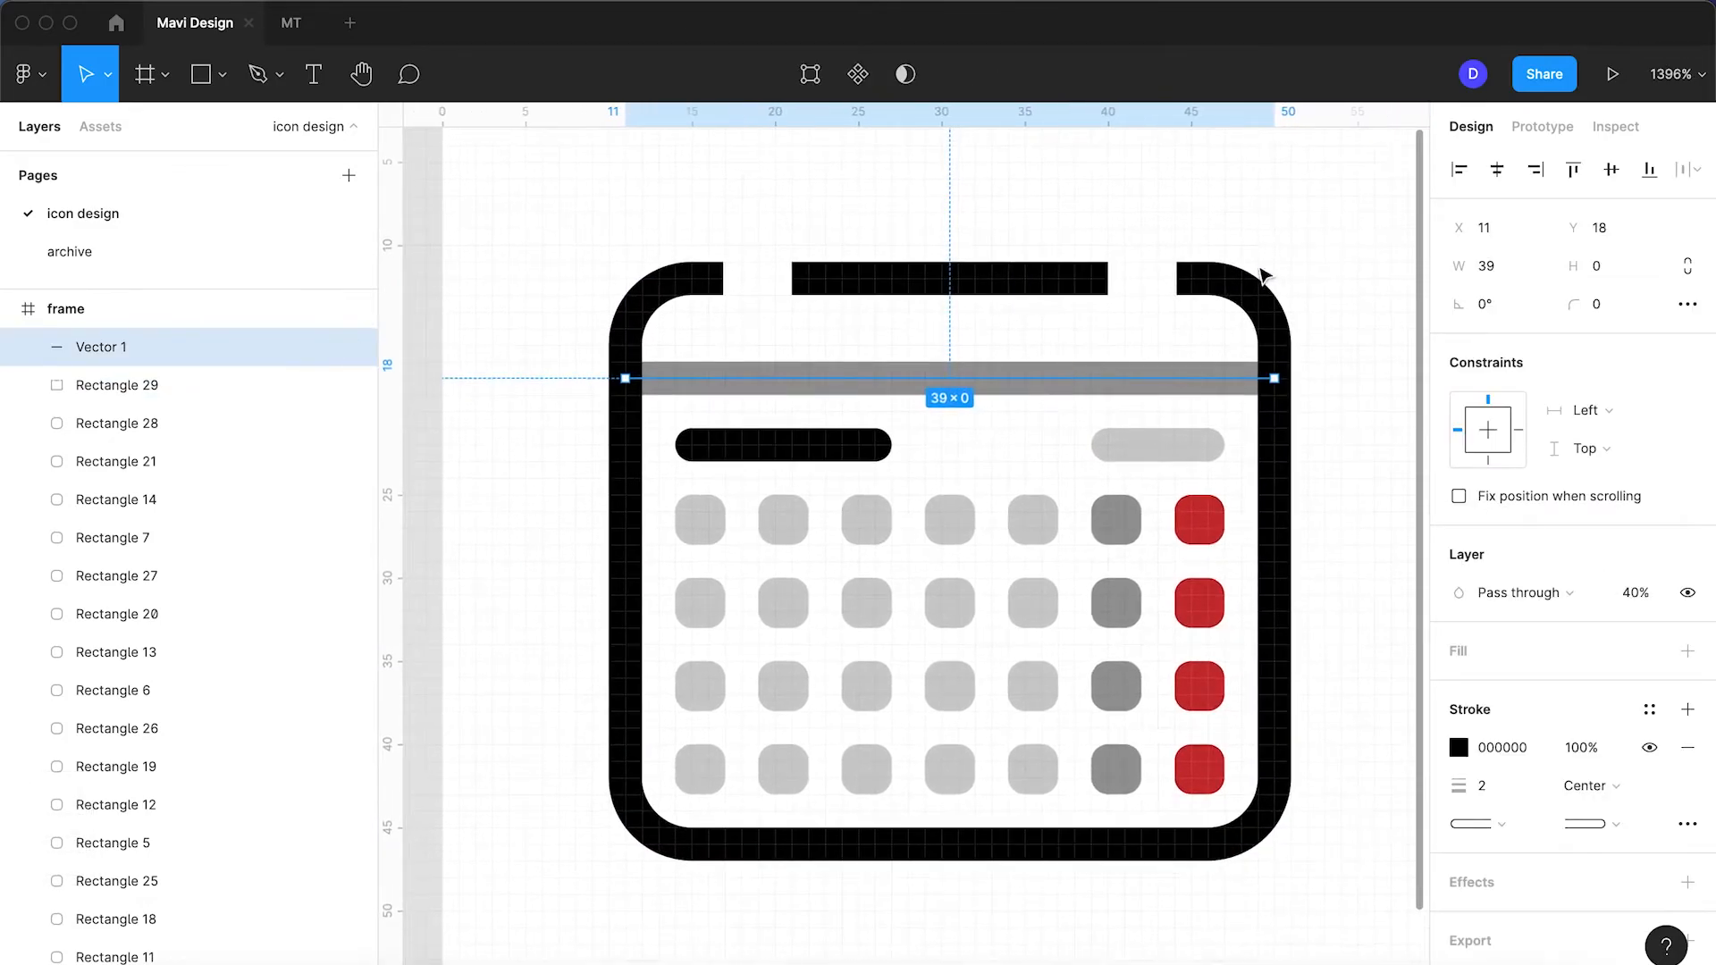
click(1096, 238)
click(255, 77)
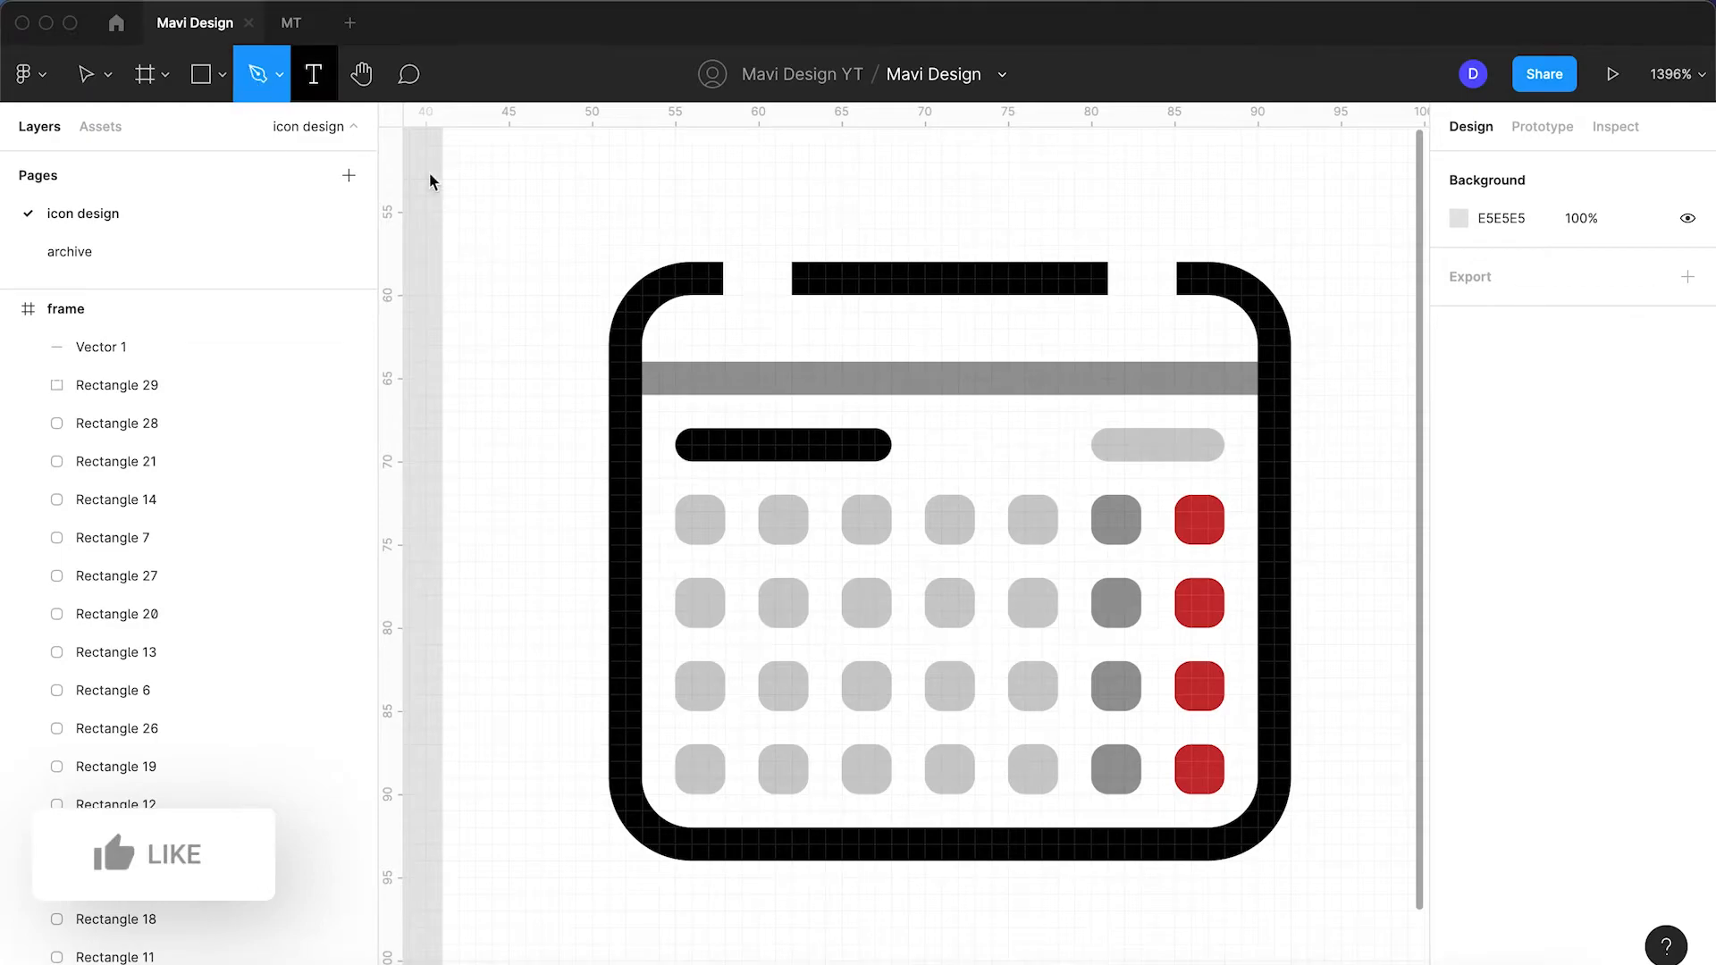
click(758, 245)
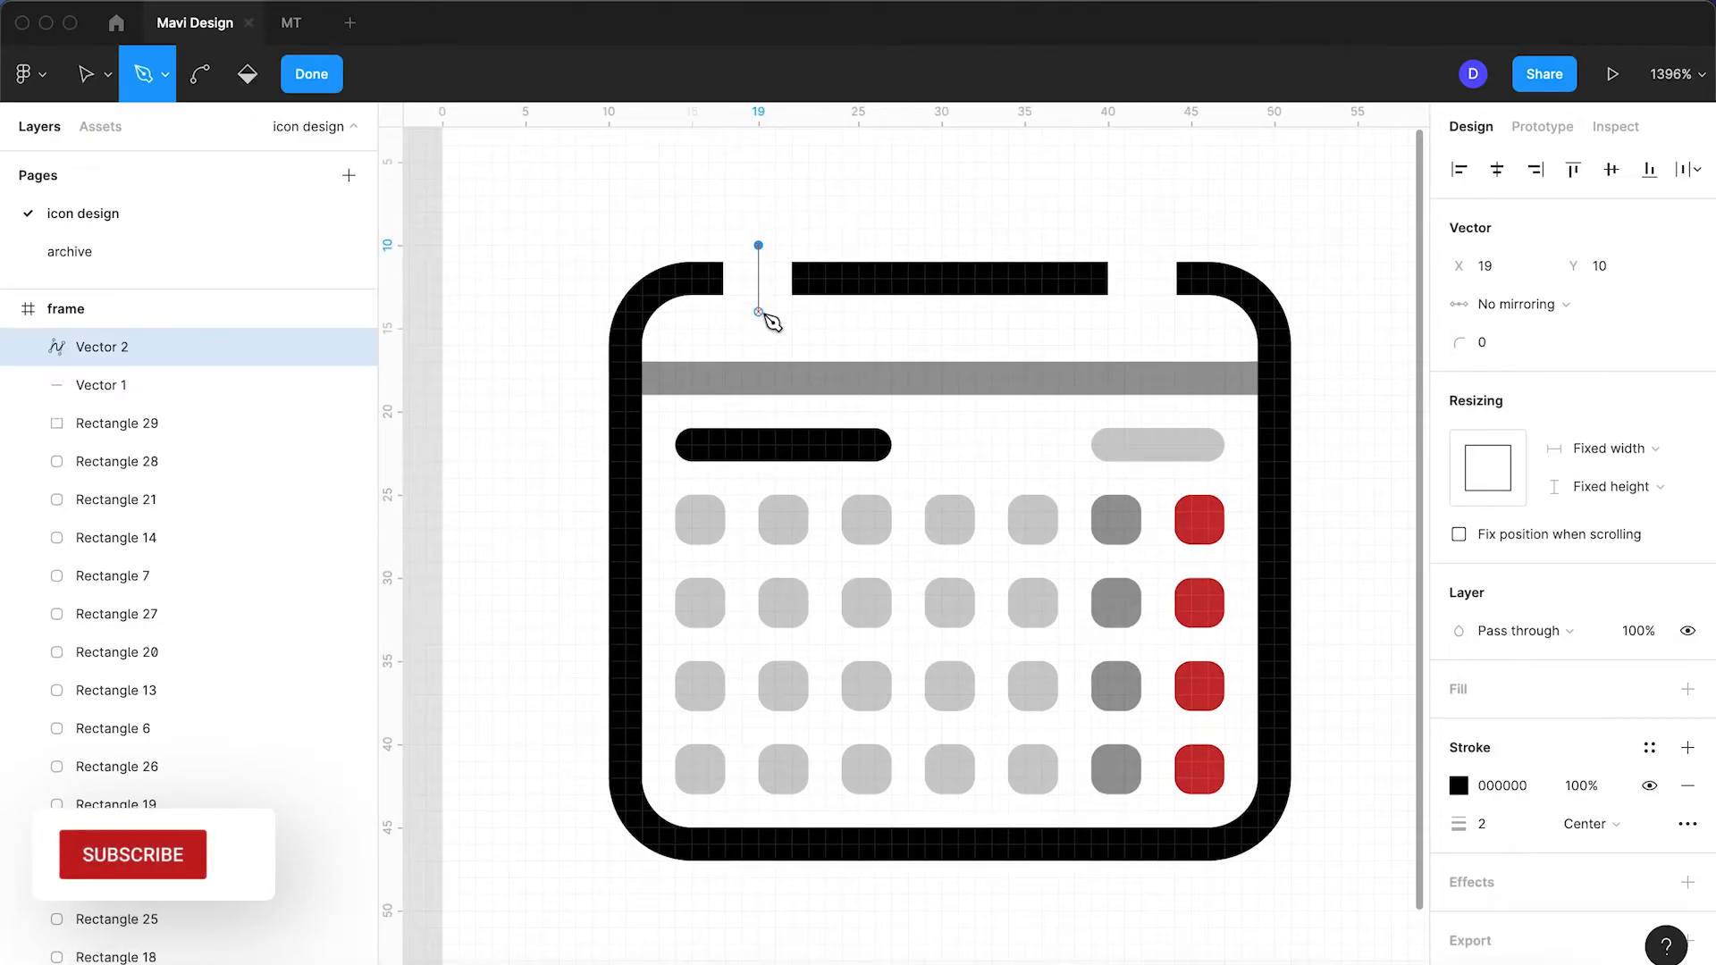
click(759, 312)
key(Return)
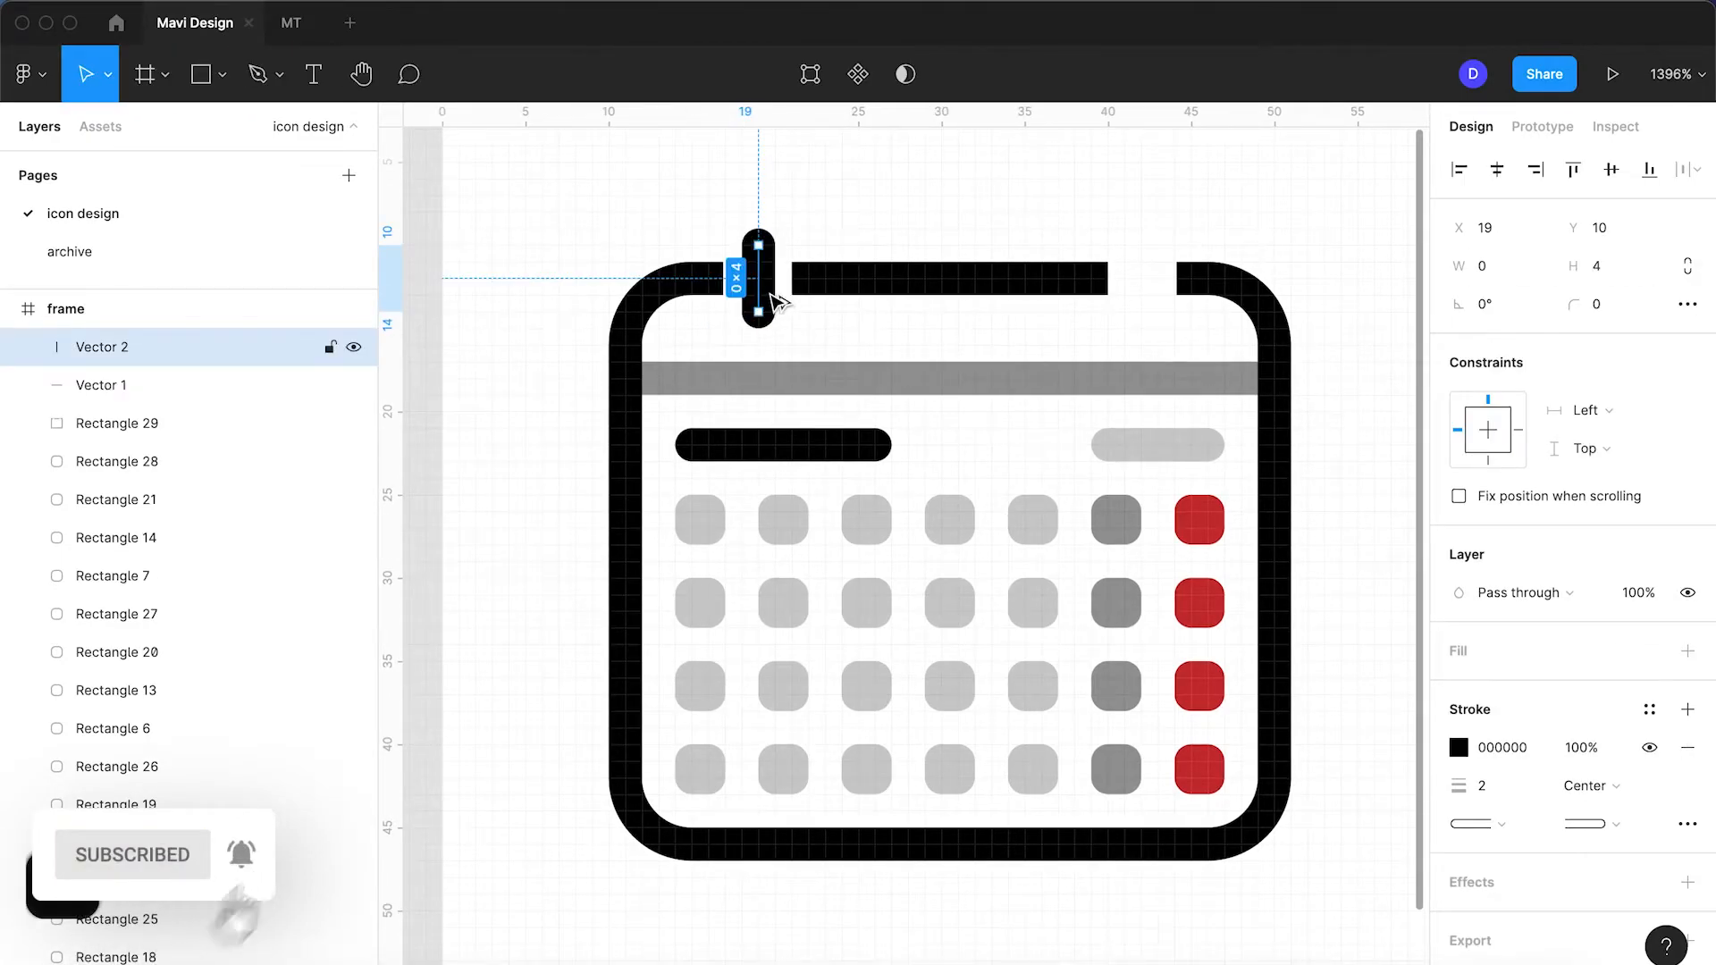
- Duplicate the binding line horizontally into the right gap at X 42
drag(774, 301, 1159, 306)
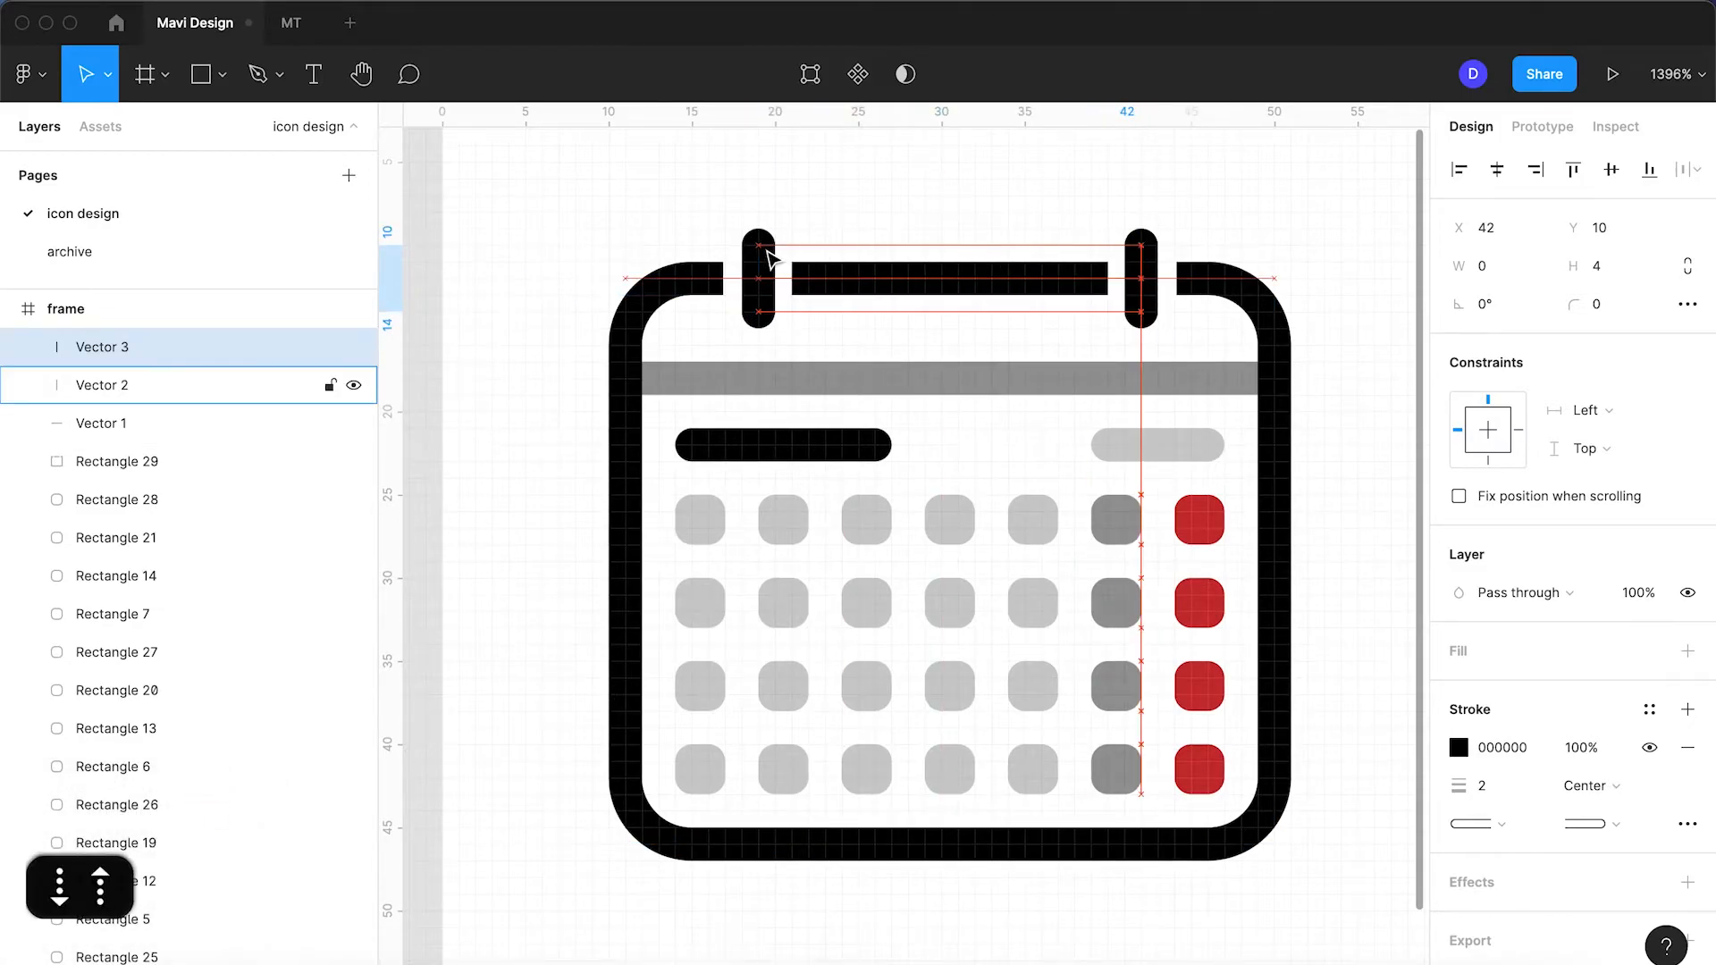
click(830, 336)
scroll(831, 340, down, 10)
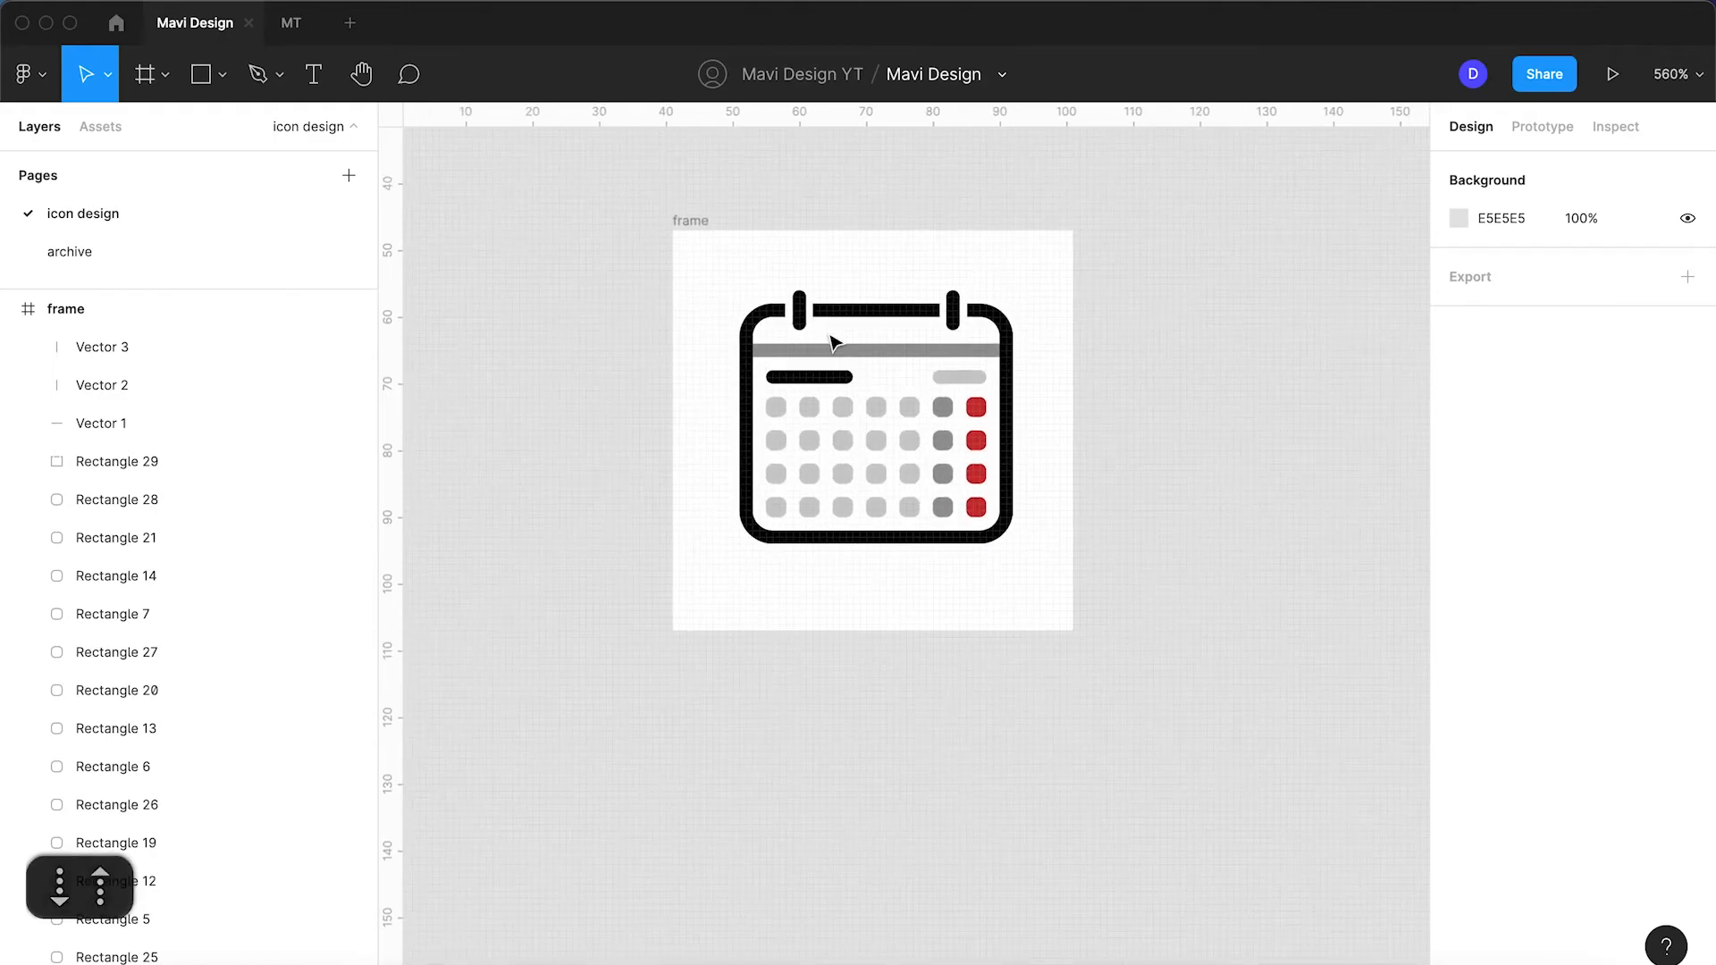
- Move both binding lines down one unit and lower the calendar outline's top edge by one unit
scroll(833, 340, up, 10)
click(1145, 304)
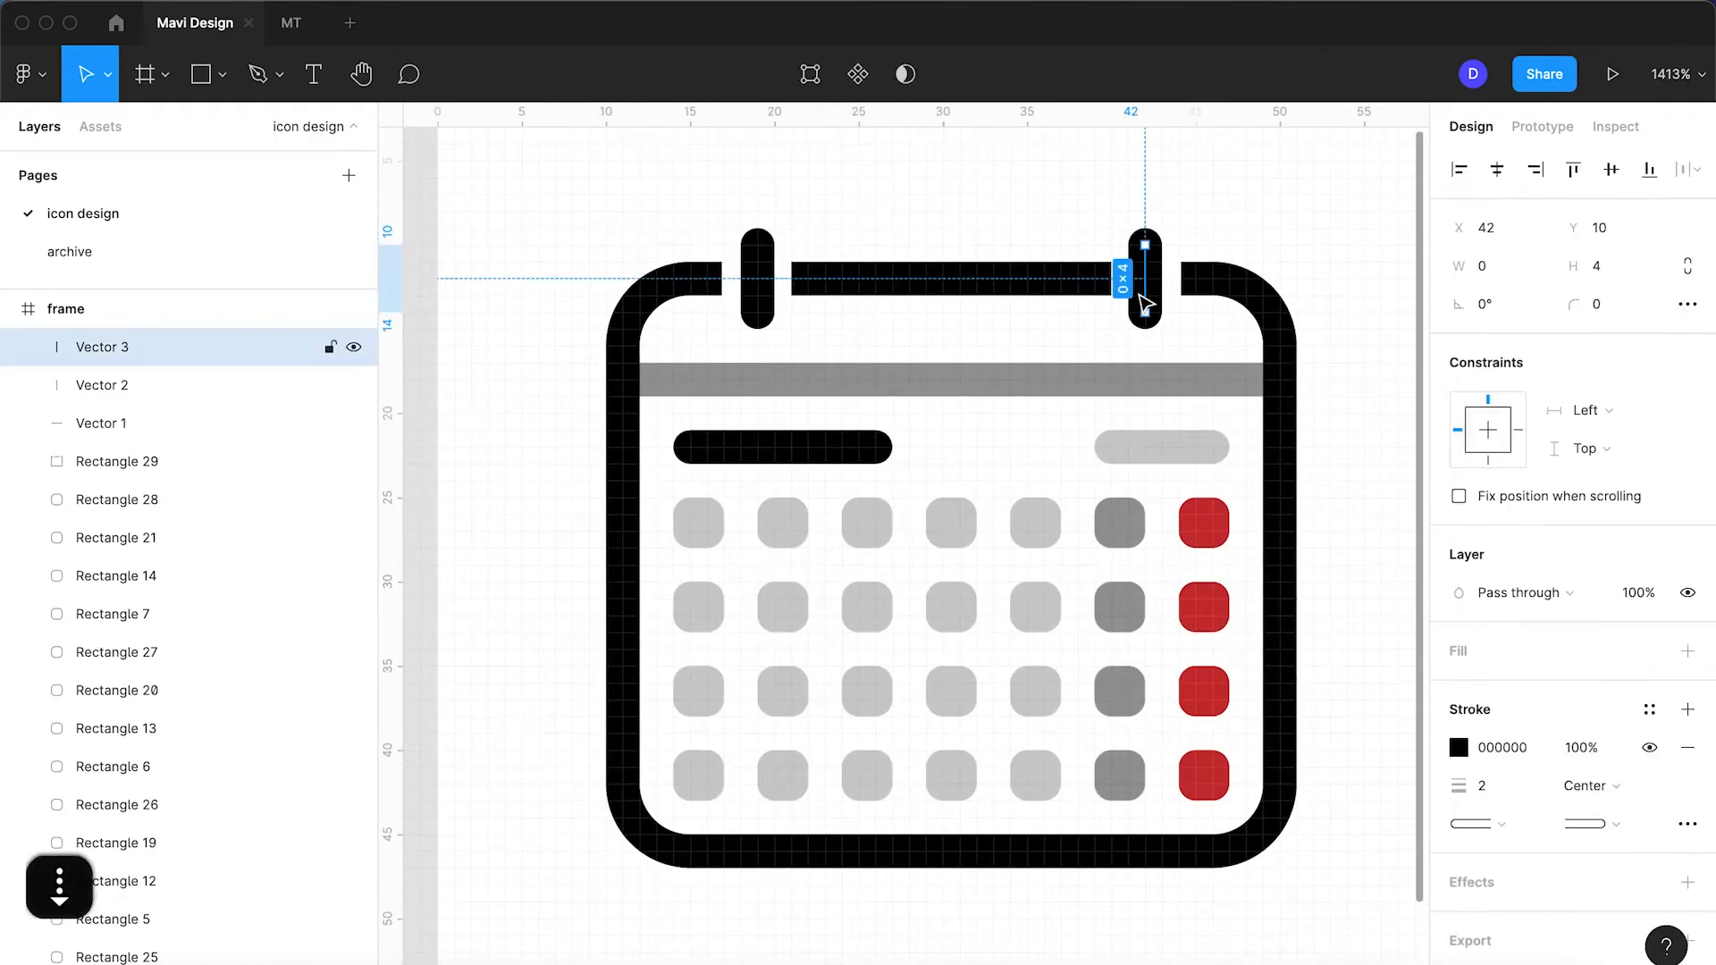
click(757, 290)
click(904, 285)
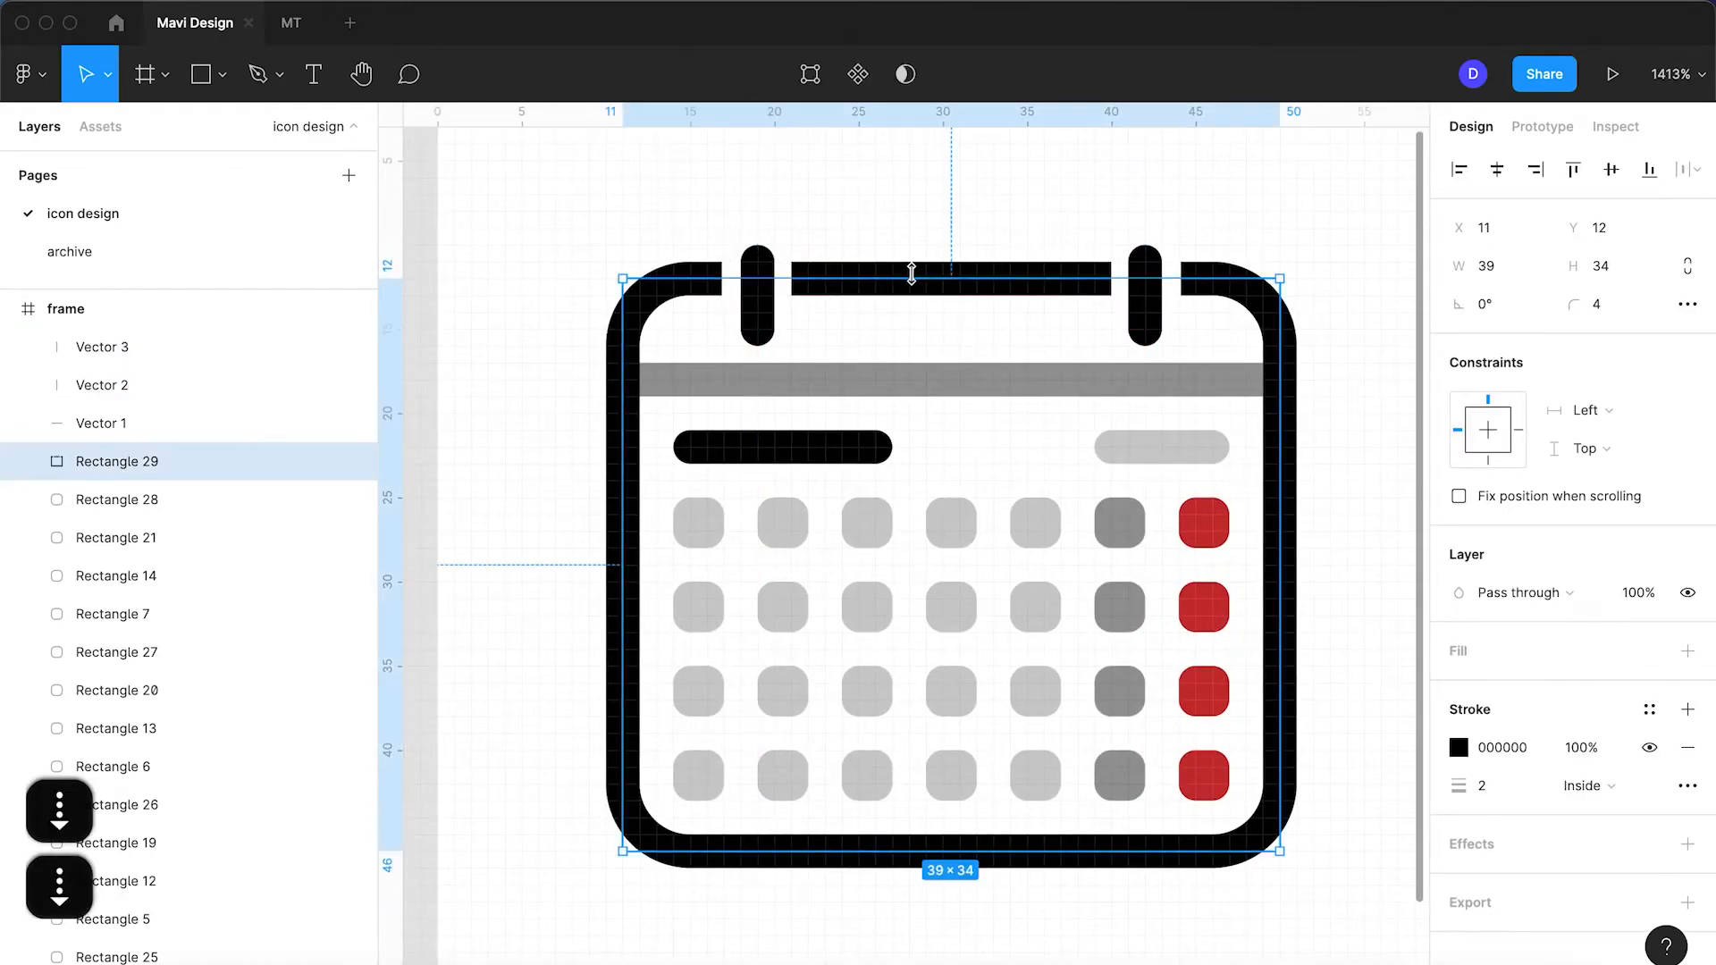
click(912, 218)
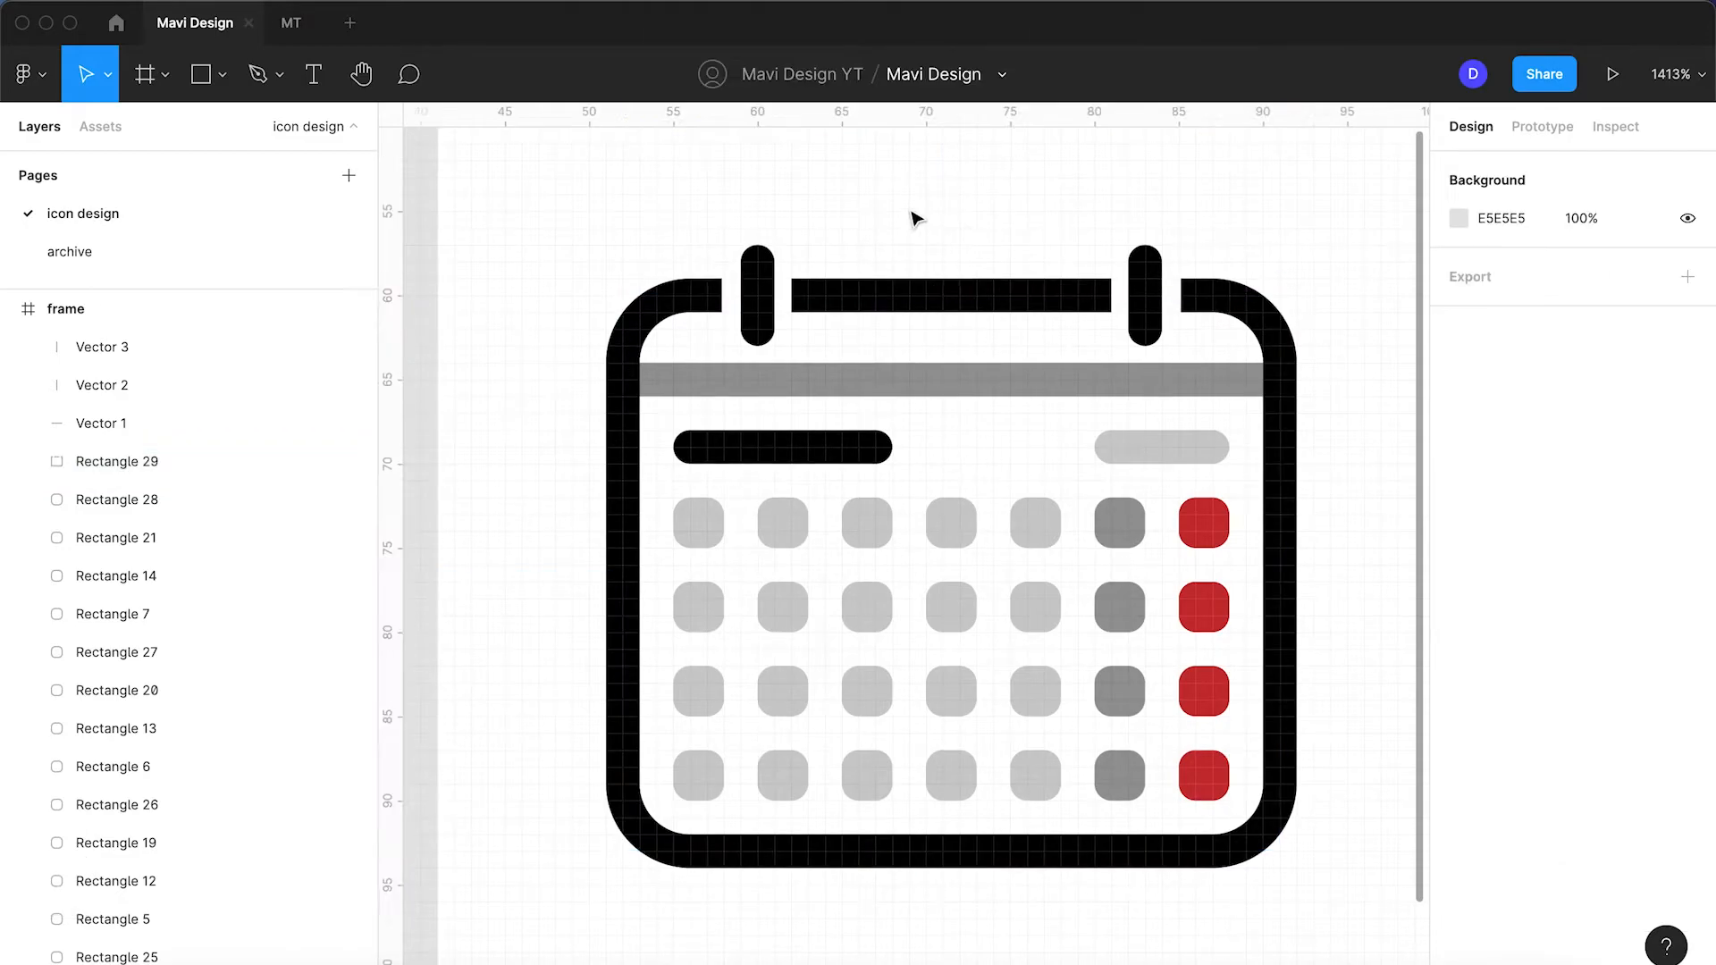
- Raise the upper end points of both binding lines to Y 10, lengthening each line by one unit
scroll(912, 218, down, 5)
scroll(912, 218, up, 5)
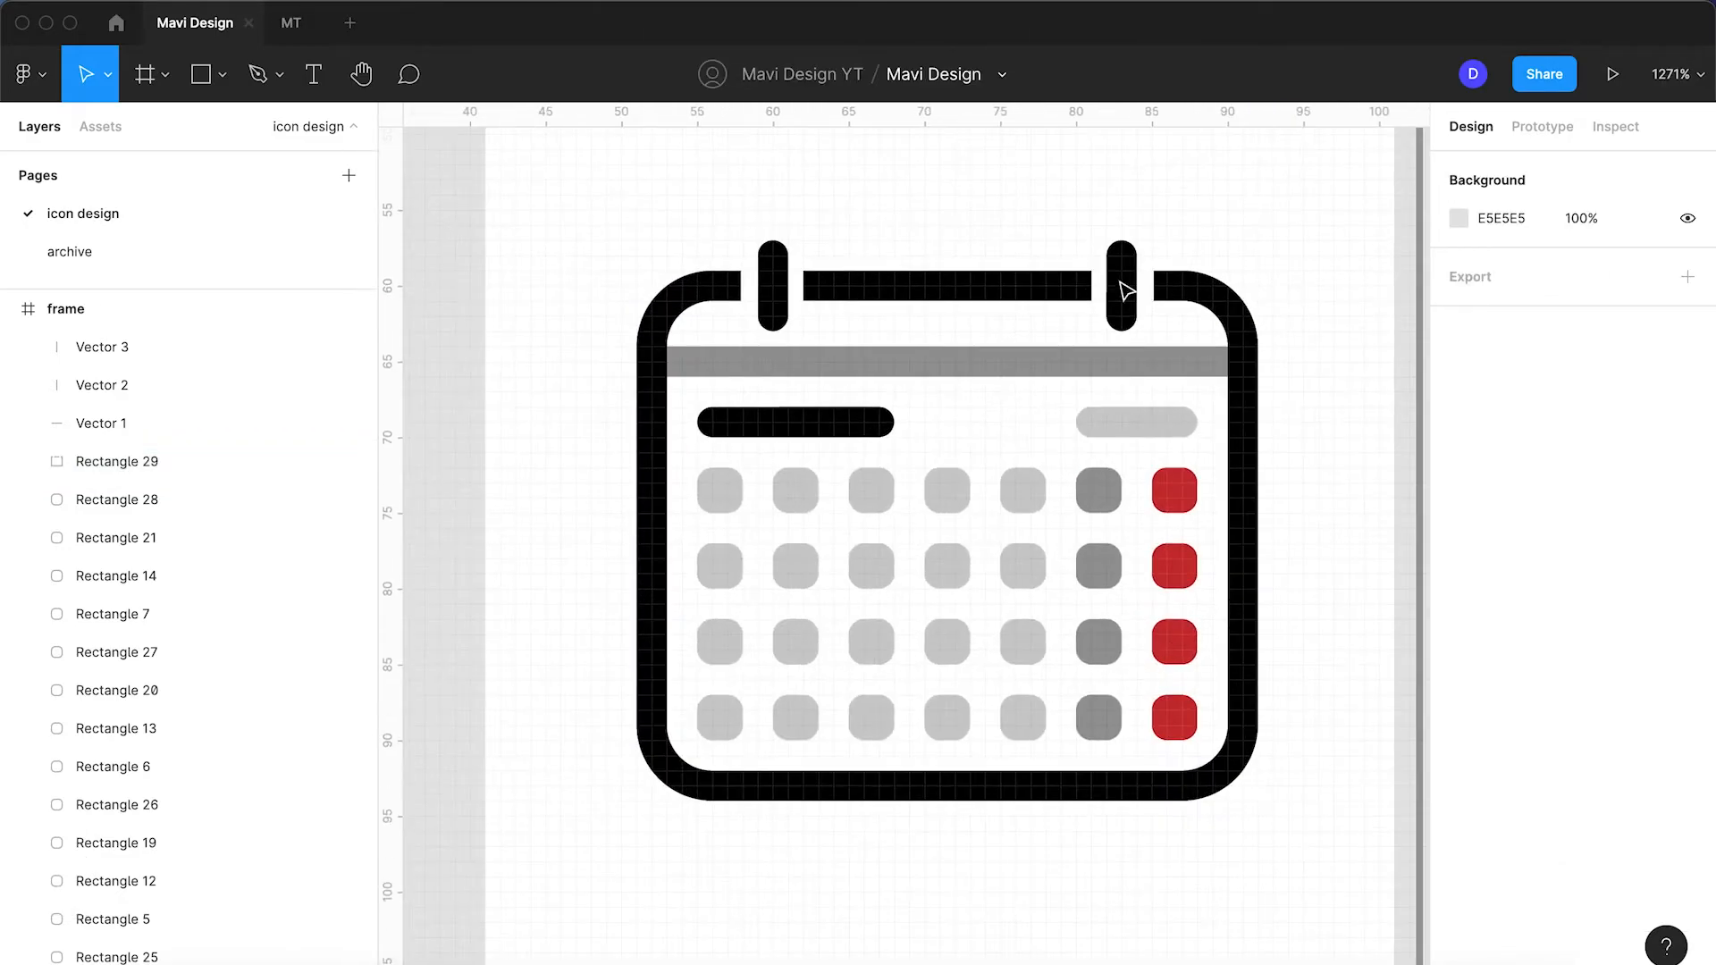
double_click(1123, 291)
key(Up)
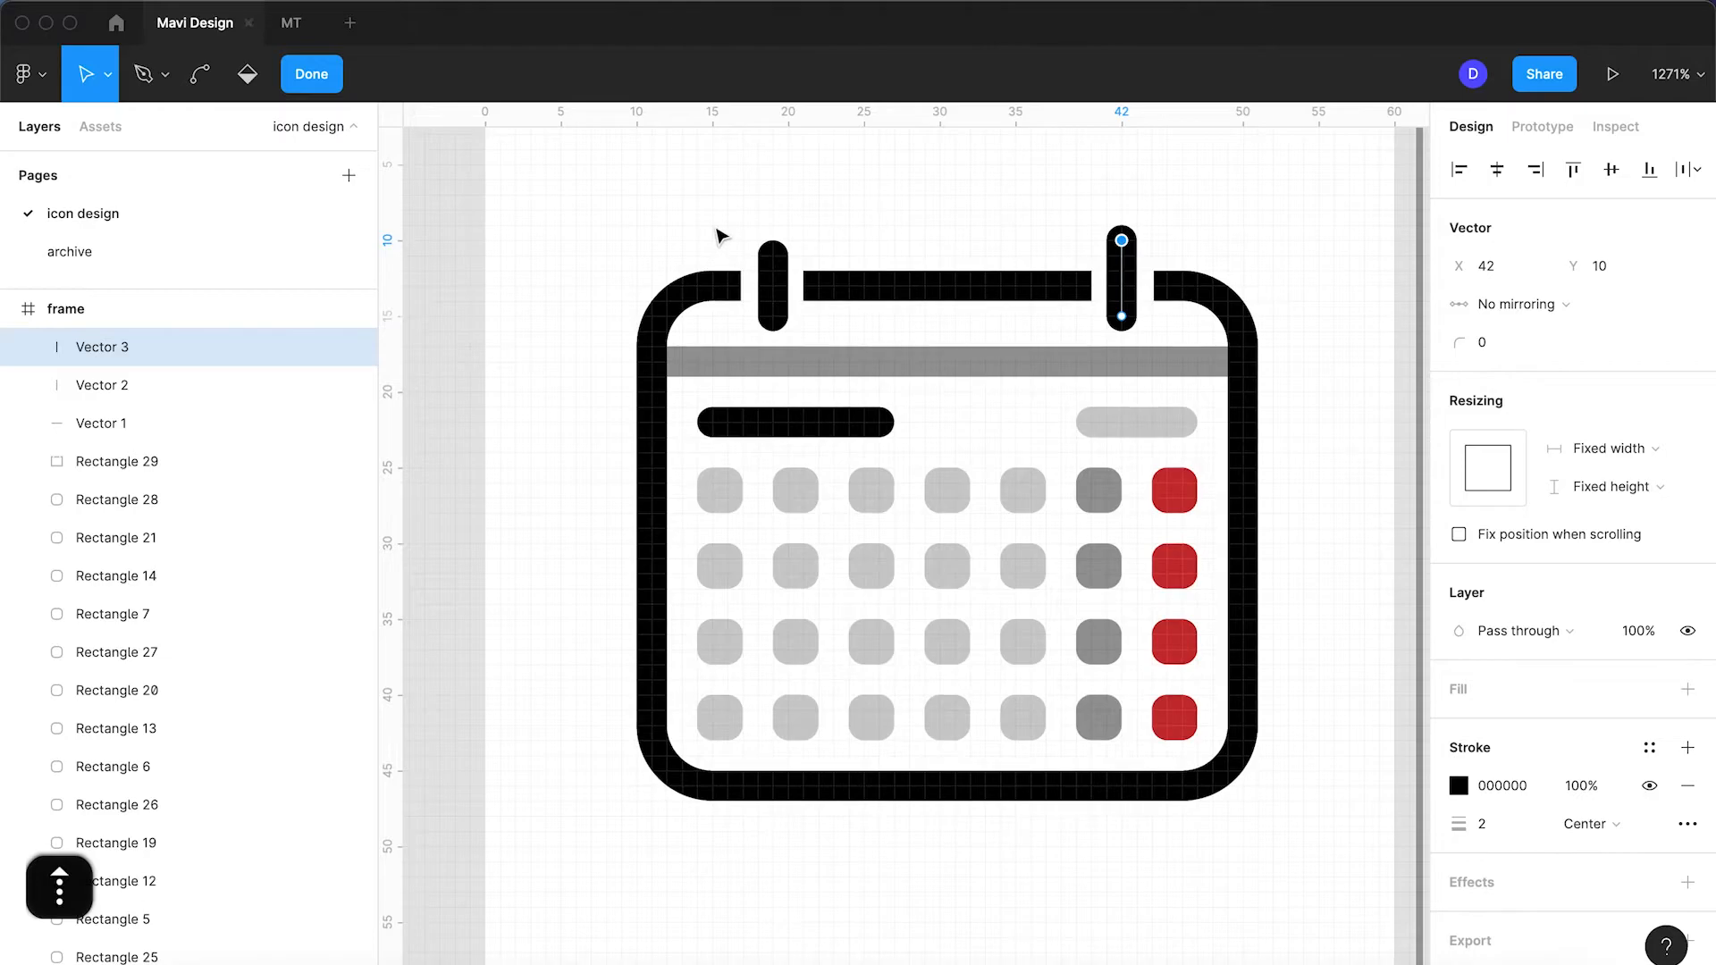
key(Return)
click(774, 288)
double_click(773, 288)
key(Up)
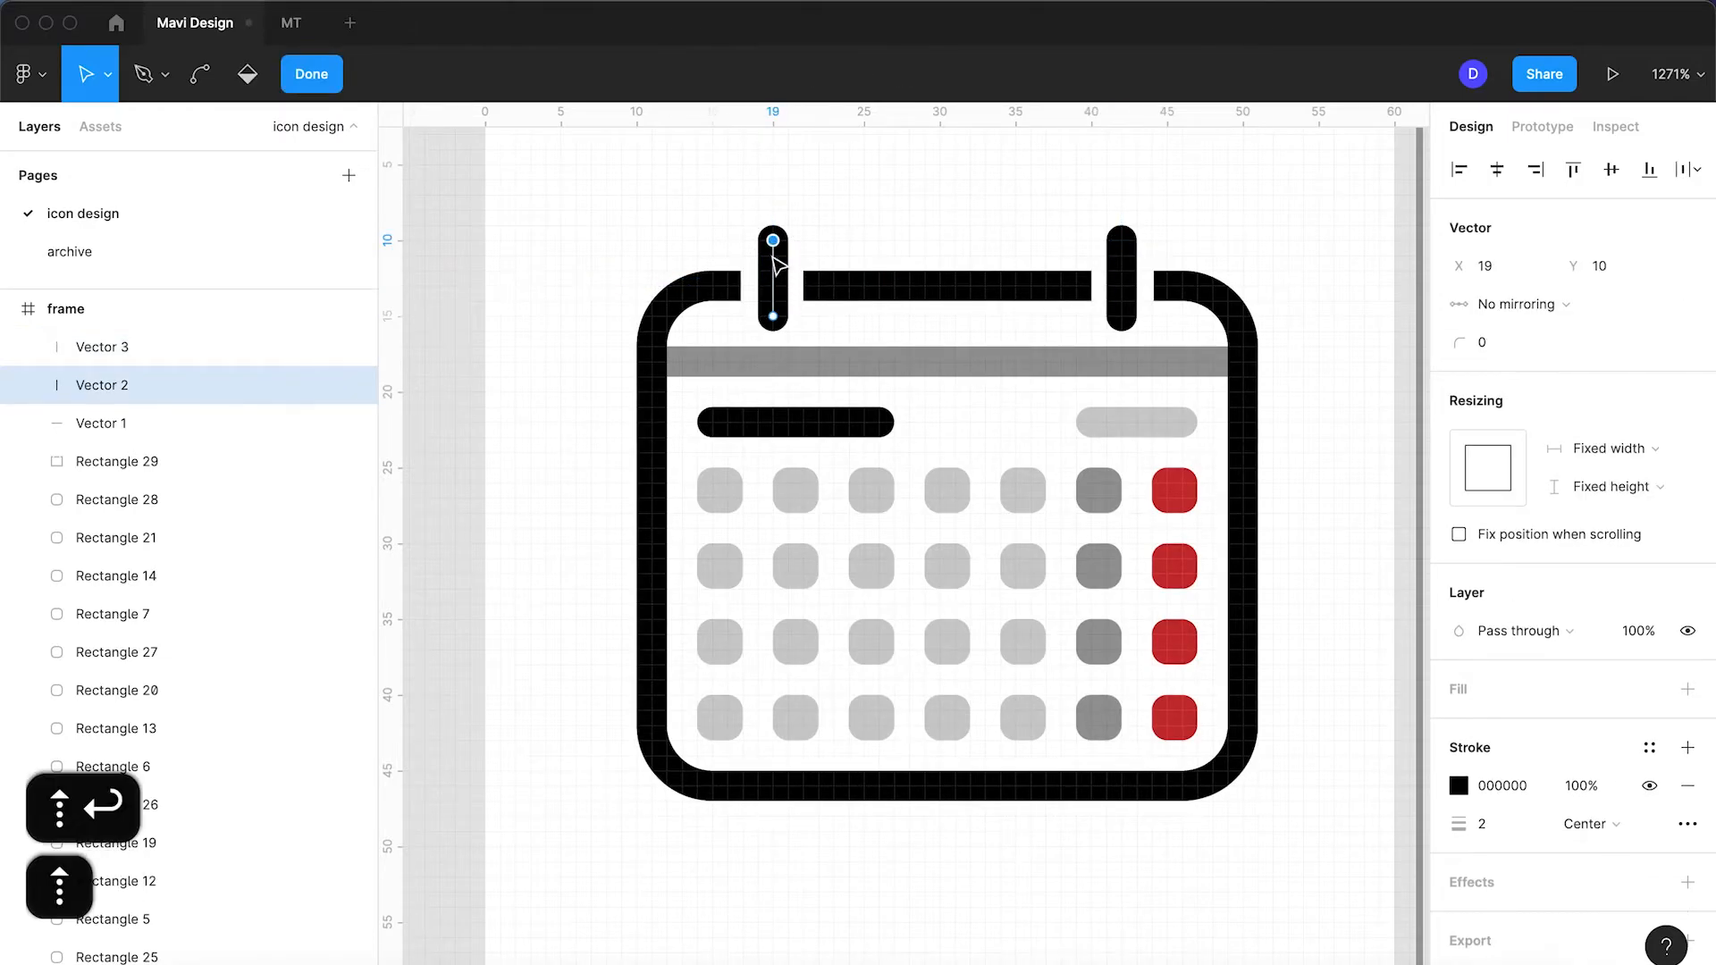
- Set the opacity of both vertical binding lines to 40%
key(Return)
shift+click(1195, 260)
click(1638, 689)
text(40)
key(Return)
click(1313, 325)
scroll(1315, 327, down, 10)
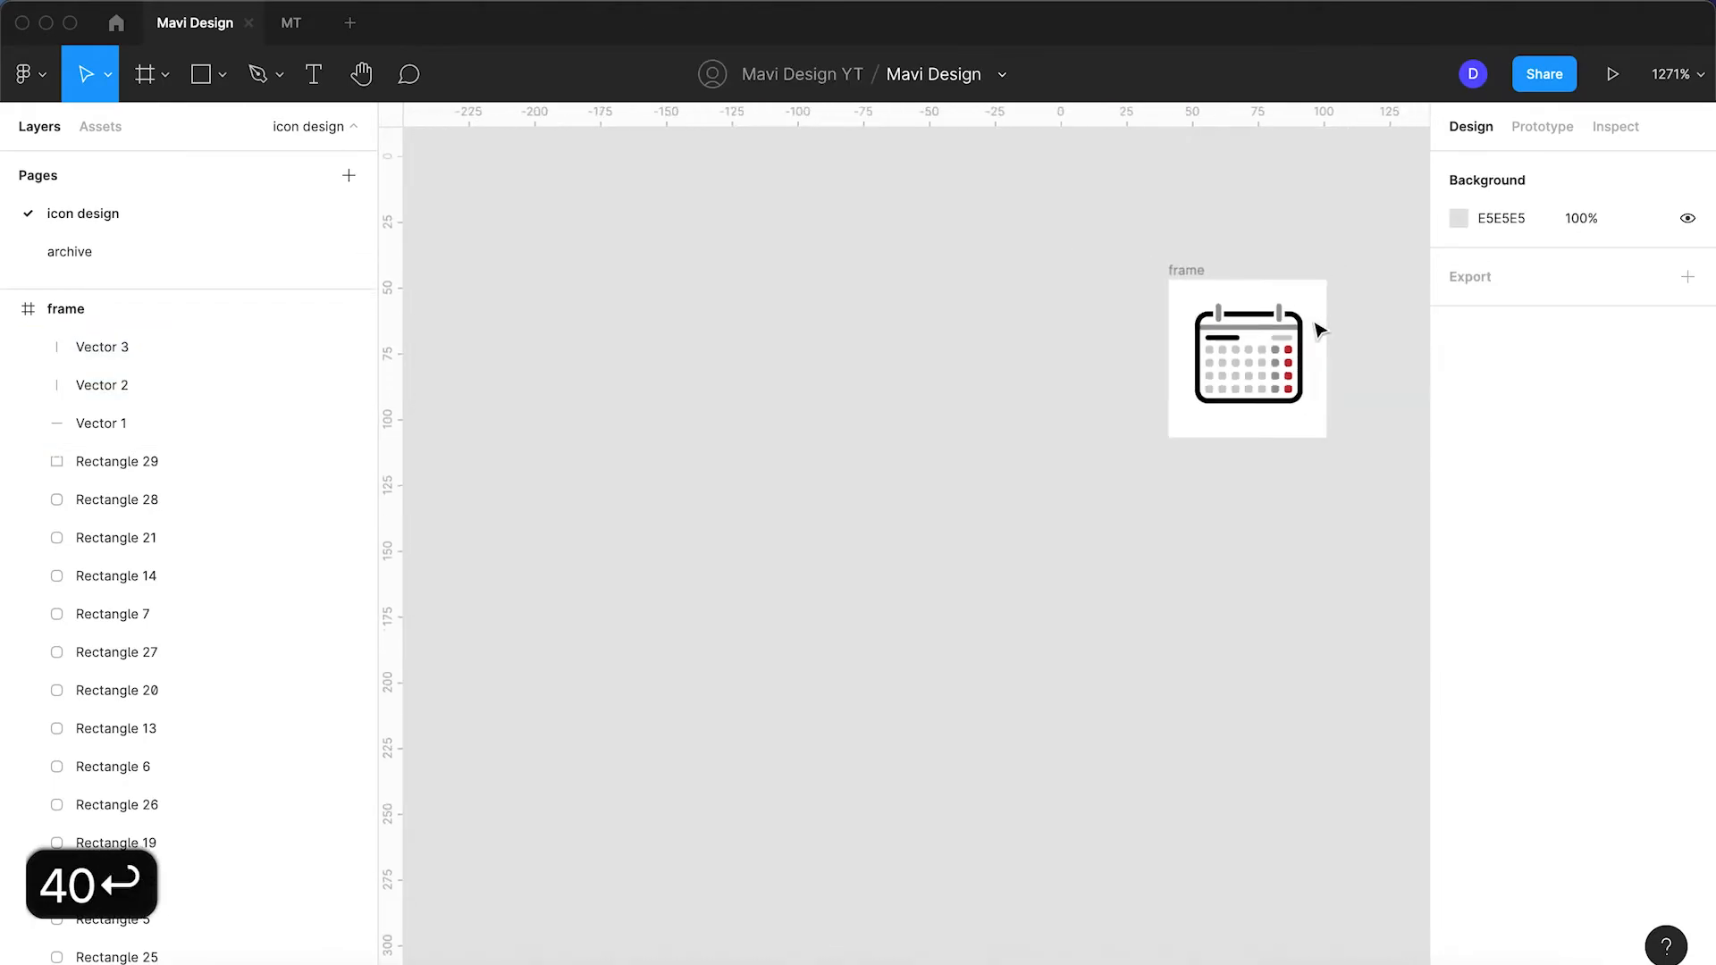
- Set the horizontal header line's opacity to 20%
click(1219, 342)
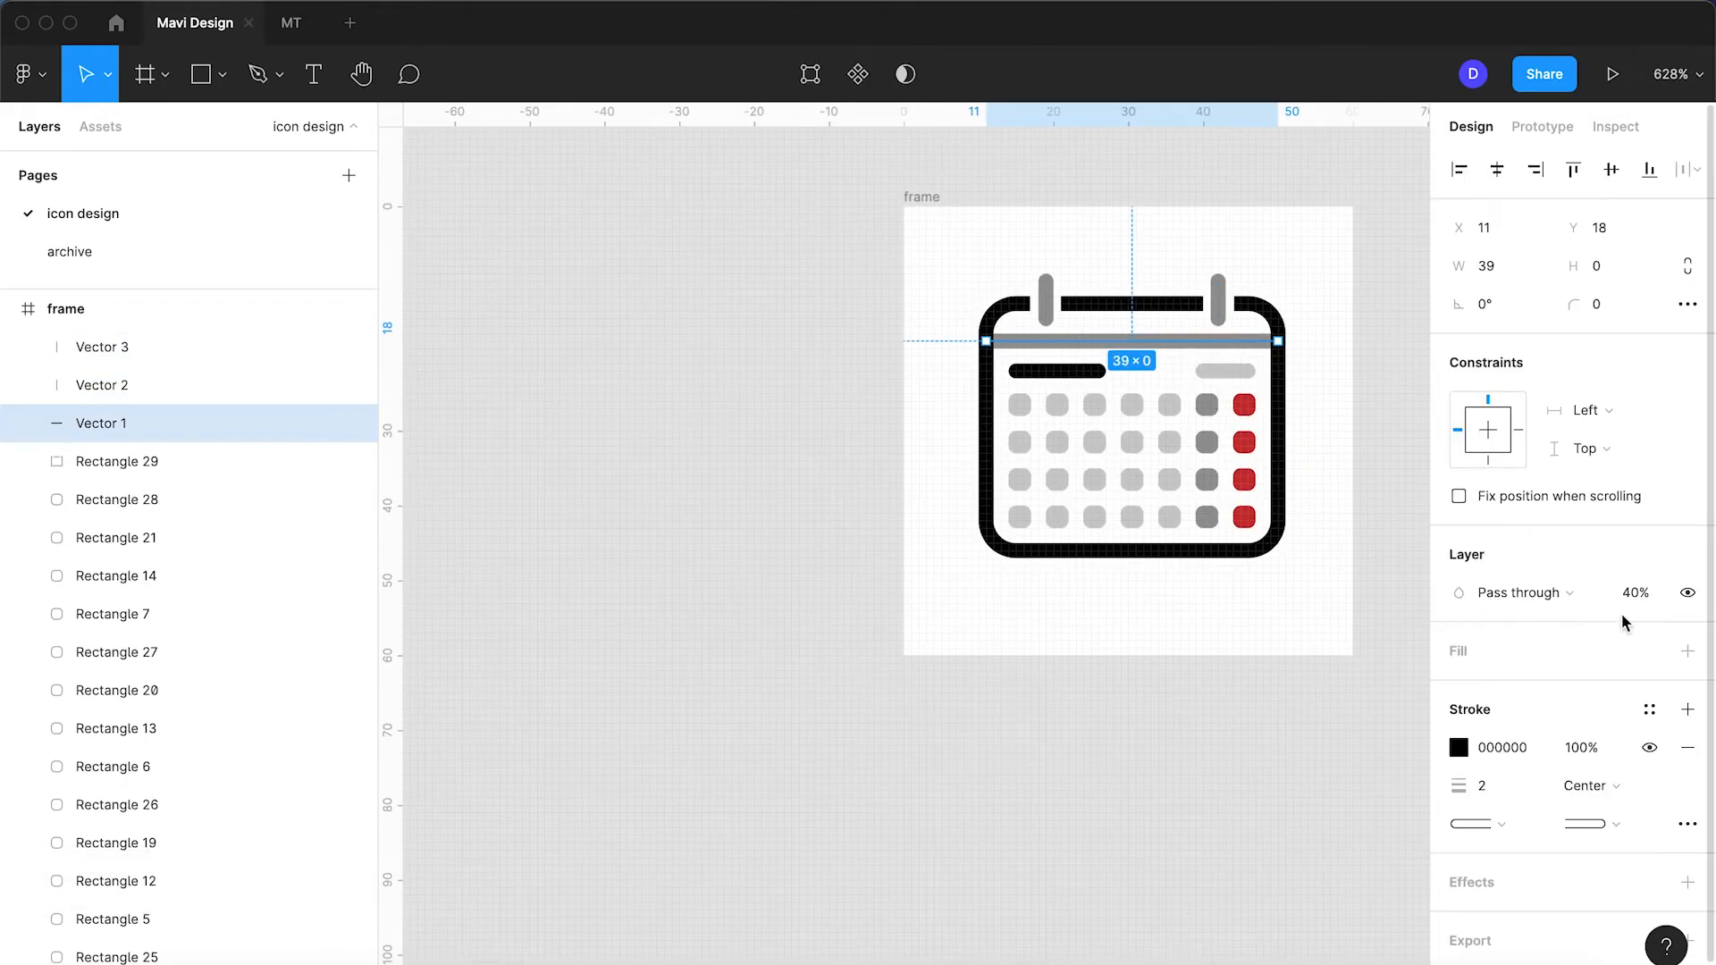
text(20)
key(Return)
click(1376, 505)
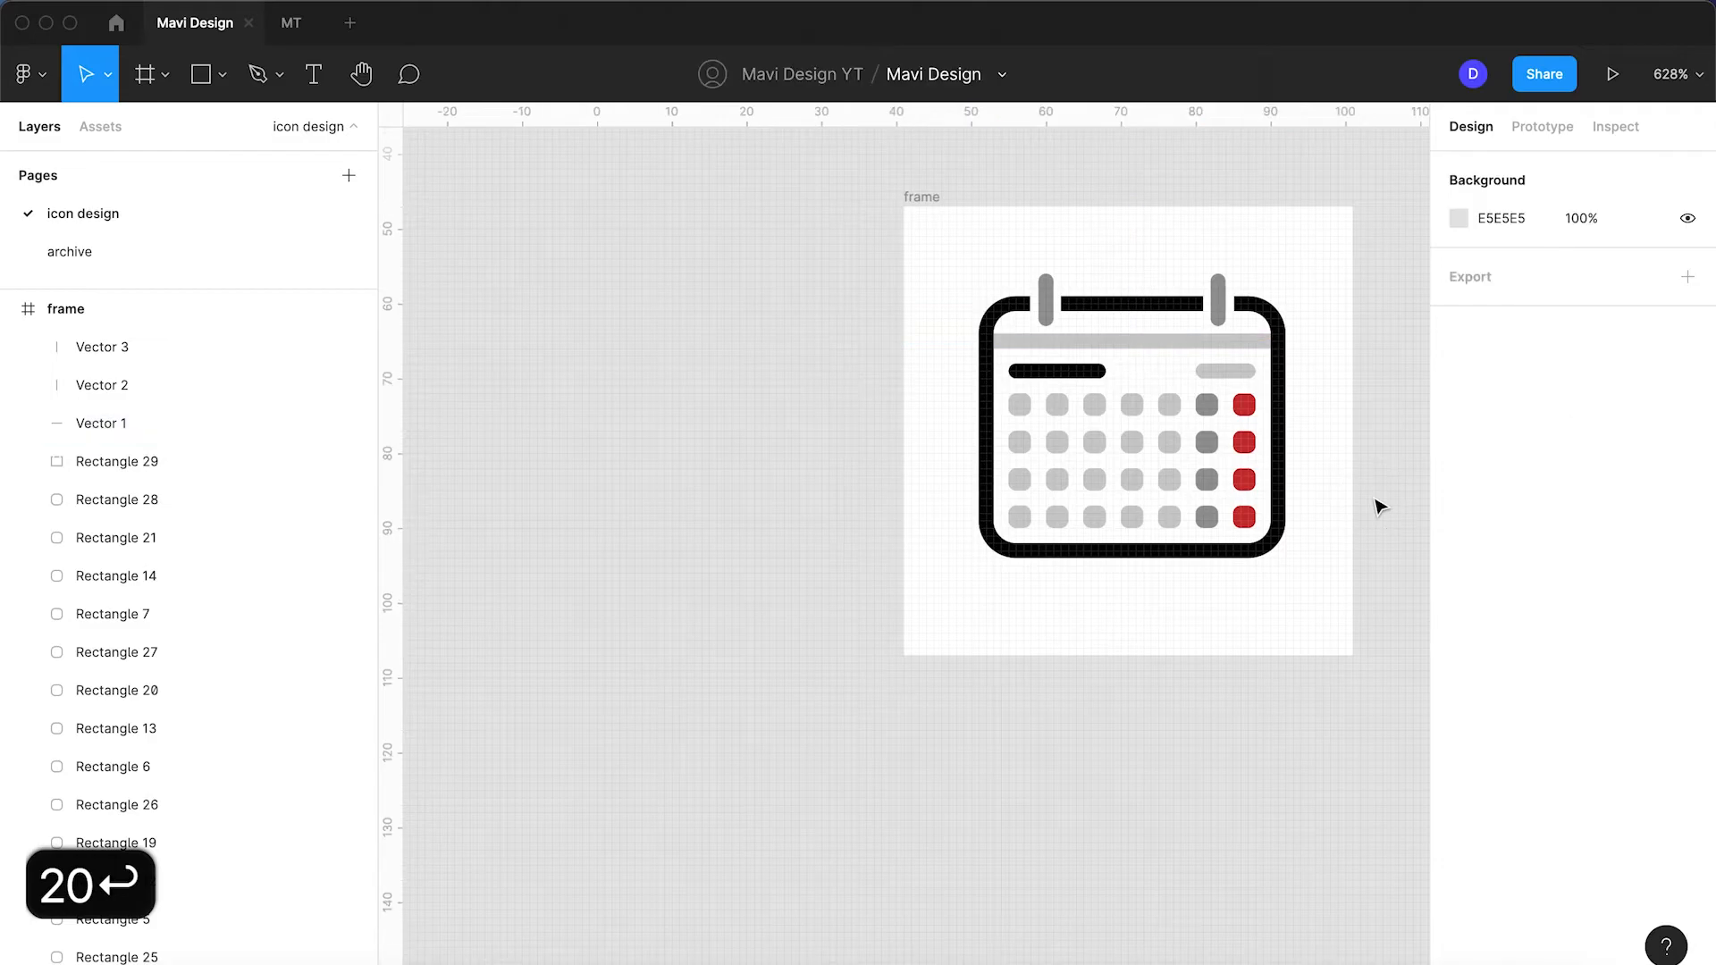
- Stretch the black title bar upward to Y 20 for a height of 3 and set its corner radius to 3
scroll(1174, 607, up, 5)
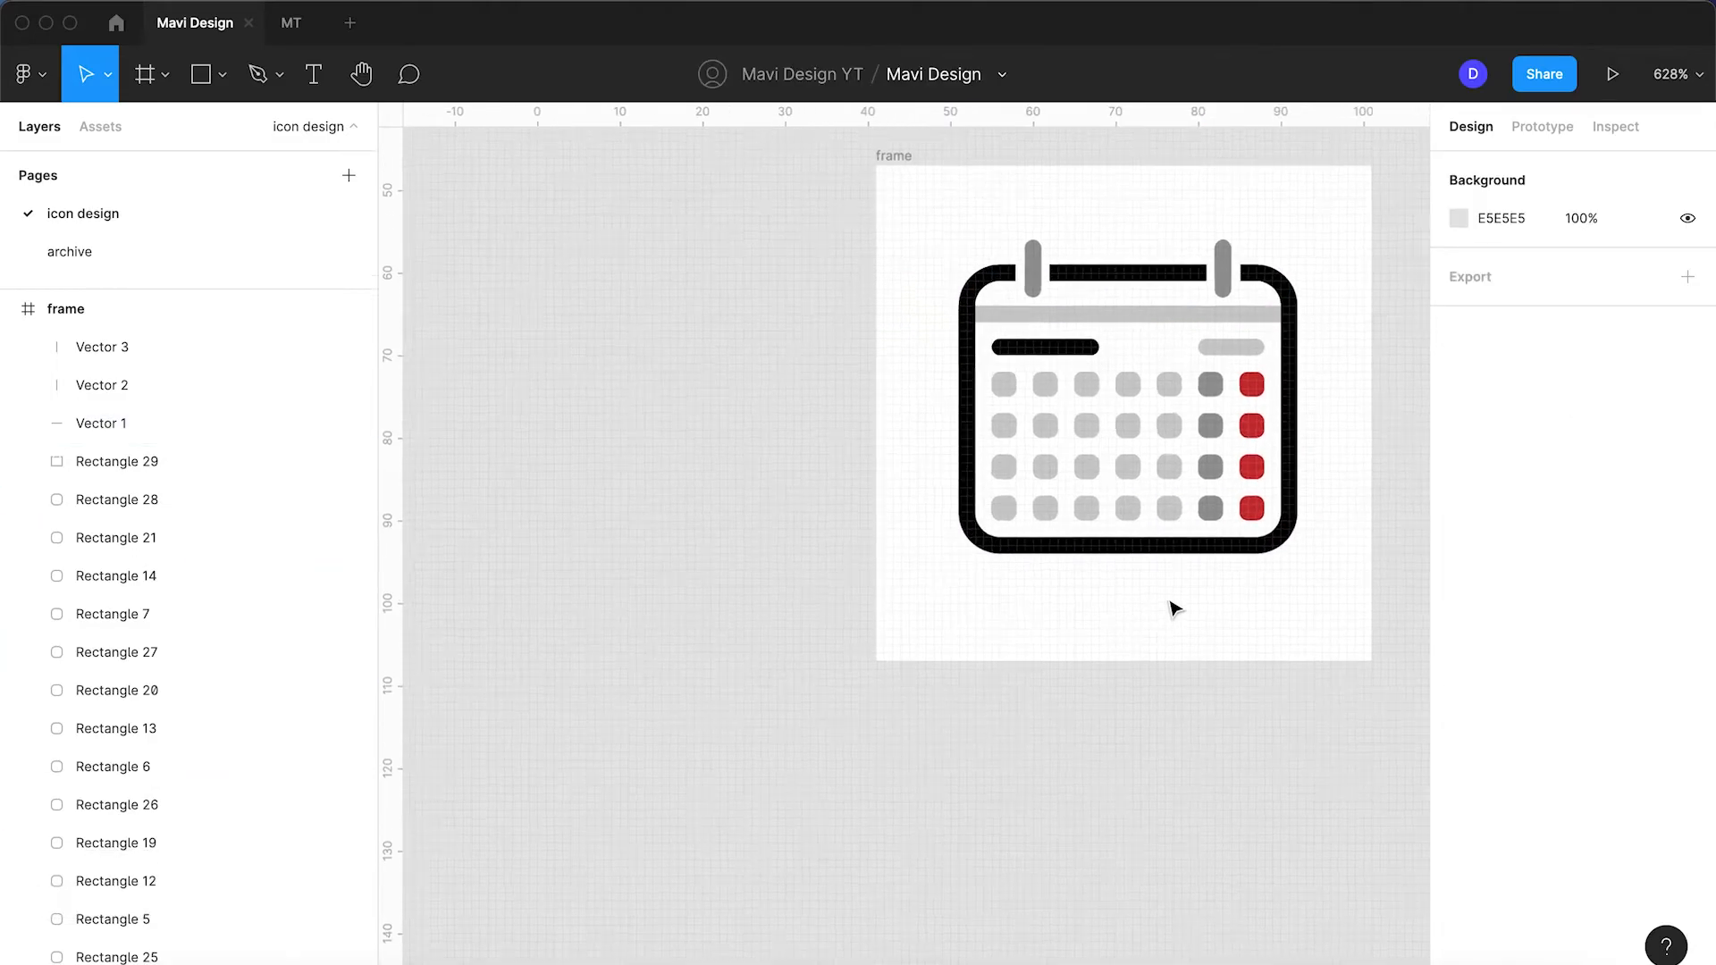
scroll(1174, 608, up, 2)
click(1131, 597)
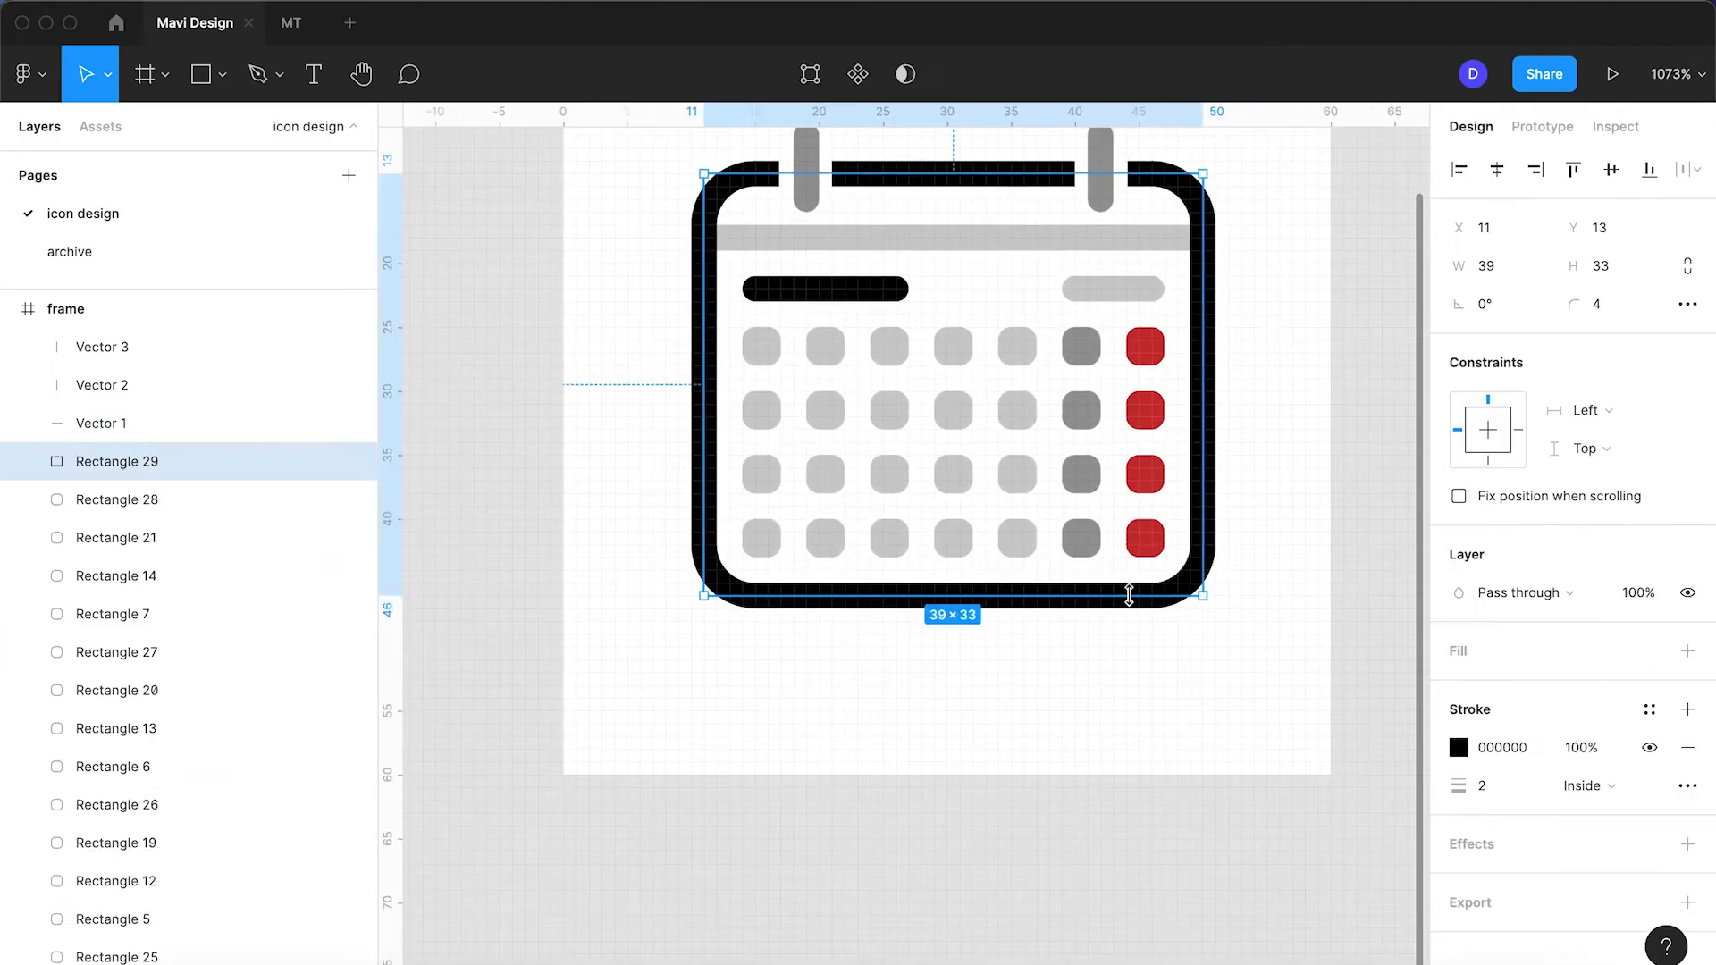
scroll(921, 411, up, 5)
scroll(921, 411, up, 3)
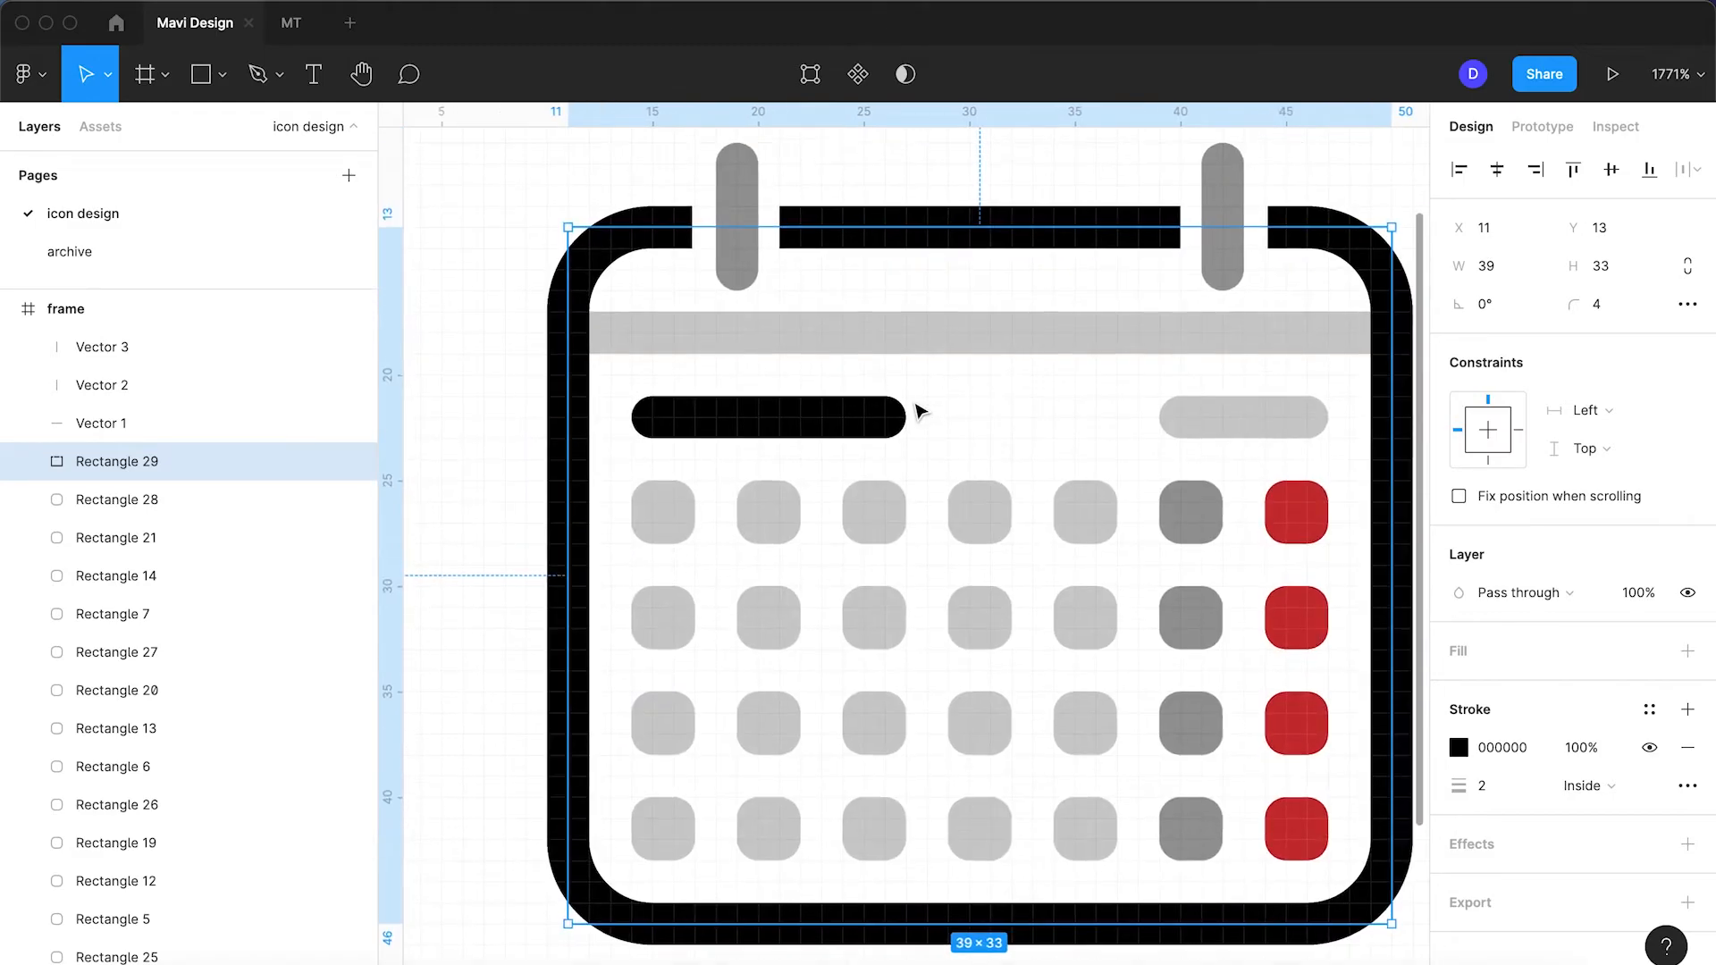
click(814, 431)
drag(801, 390, 800, 374)
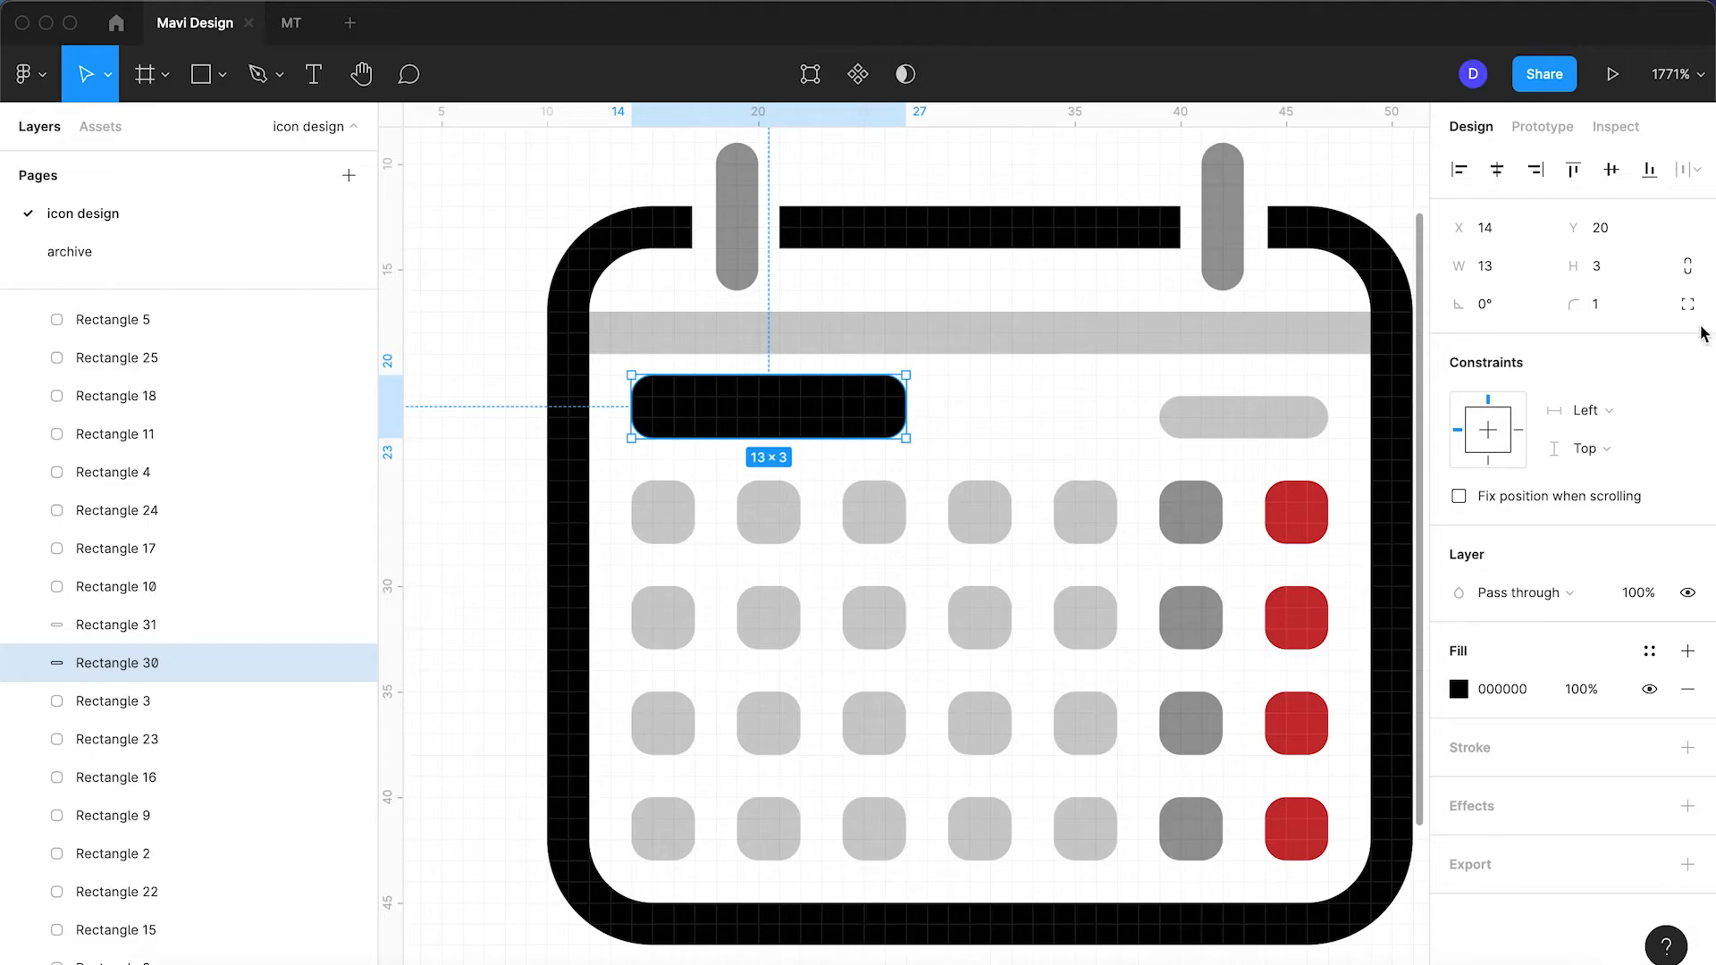
key(Up)
key(Up)
key(Return)
click(482, 402)
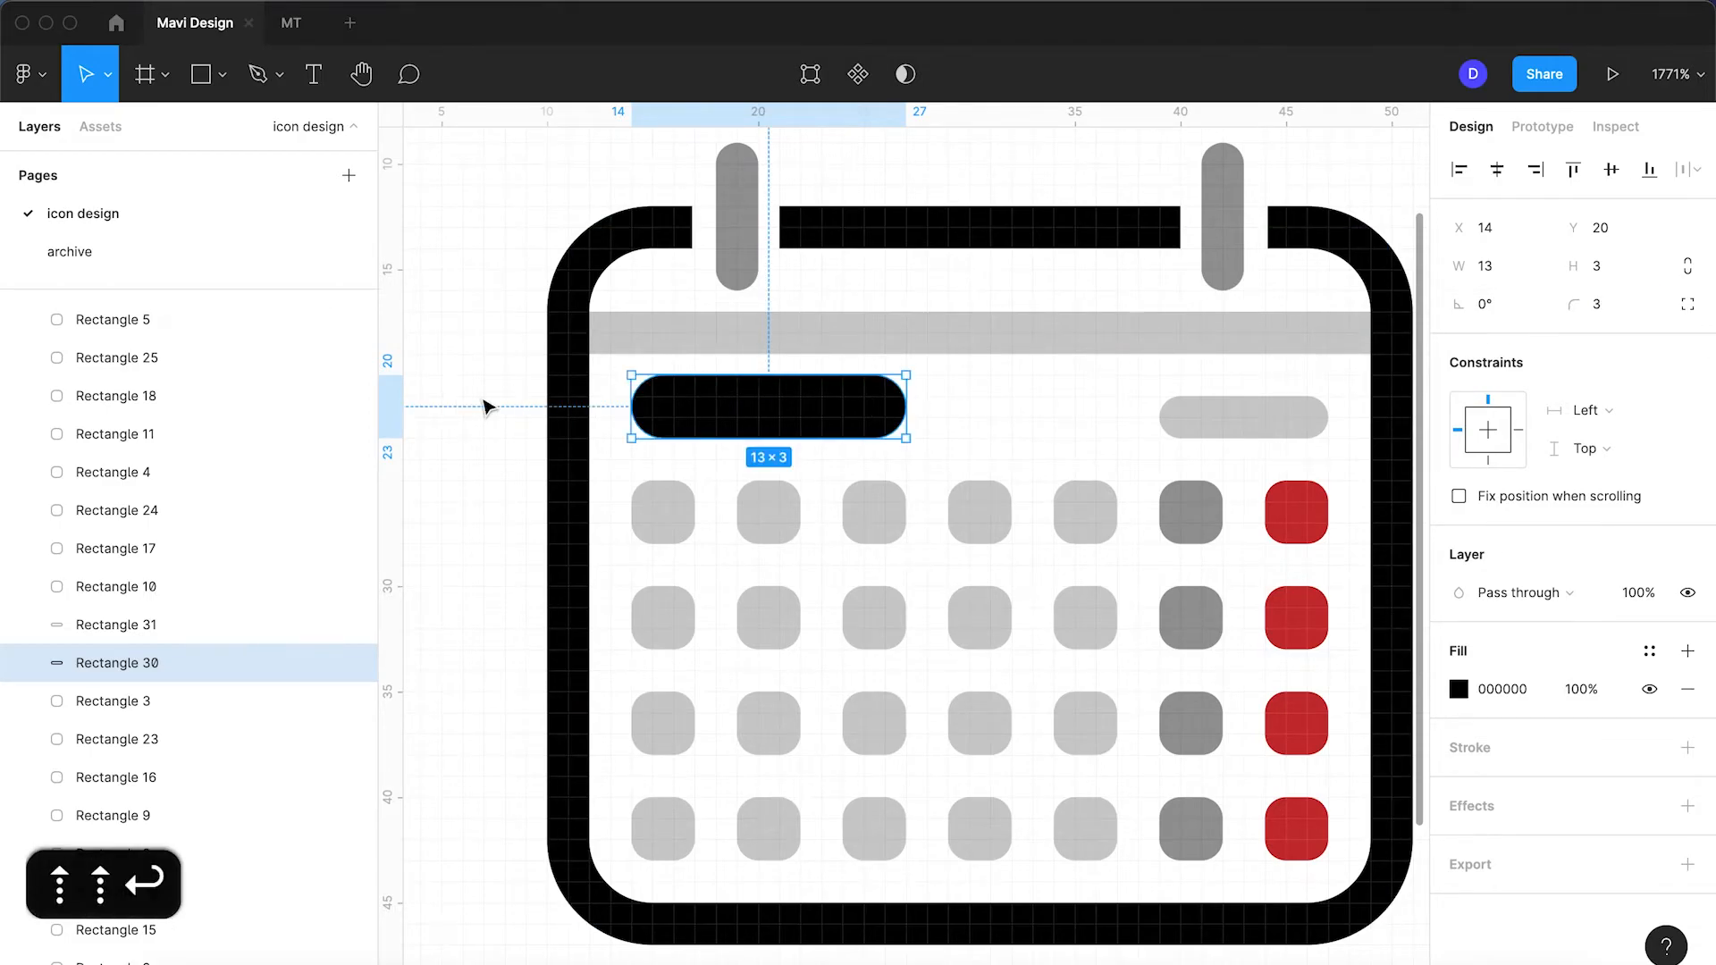
- Move the light gray title bar up to Y 20 and the header line up to Y 17
scroll(482, 404, down, 5)
scroll(487, 411, up, 5)
click(1037, 404)
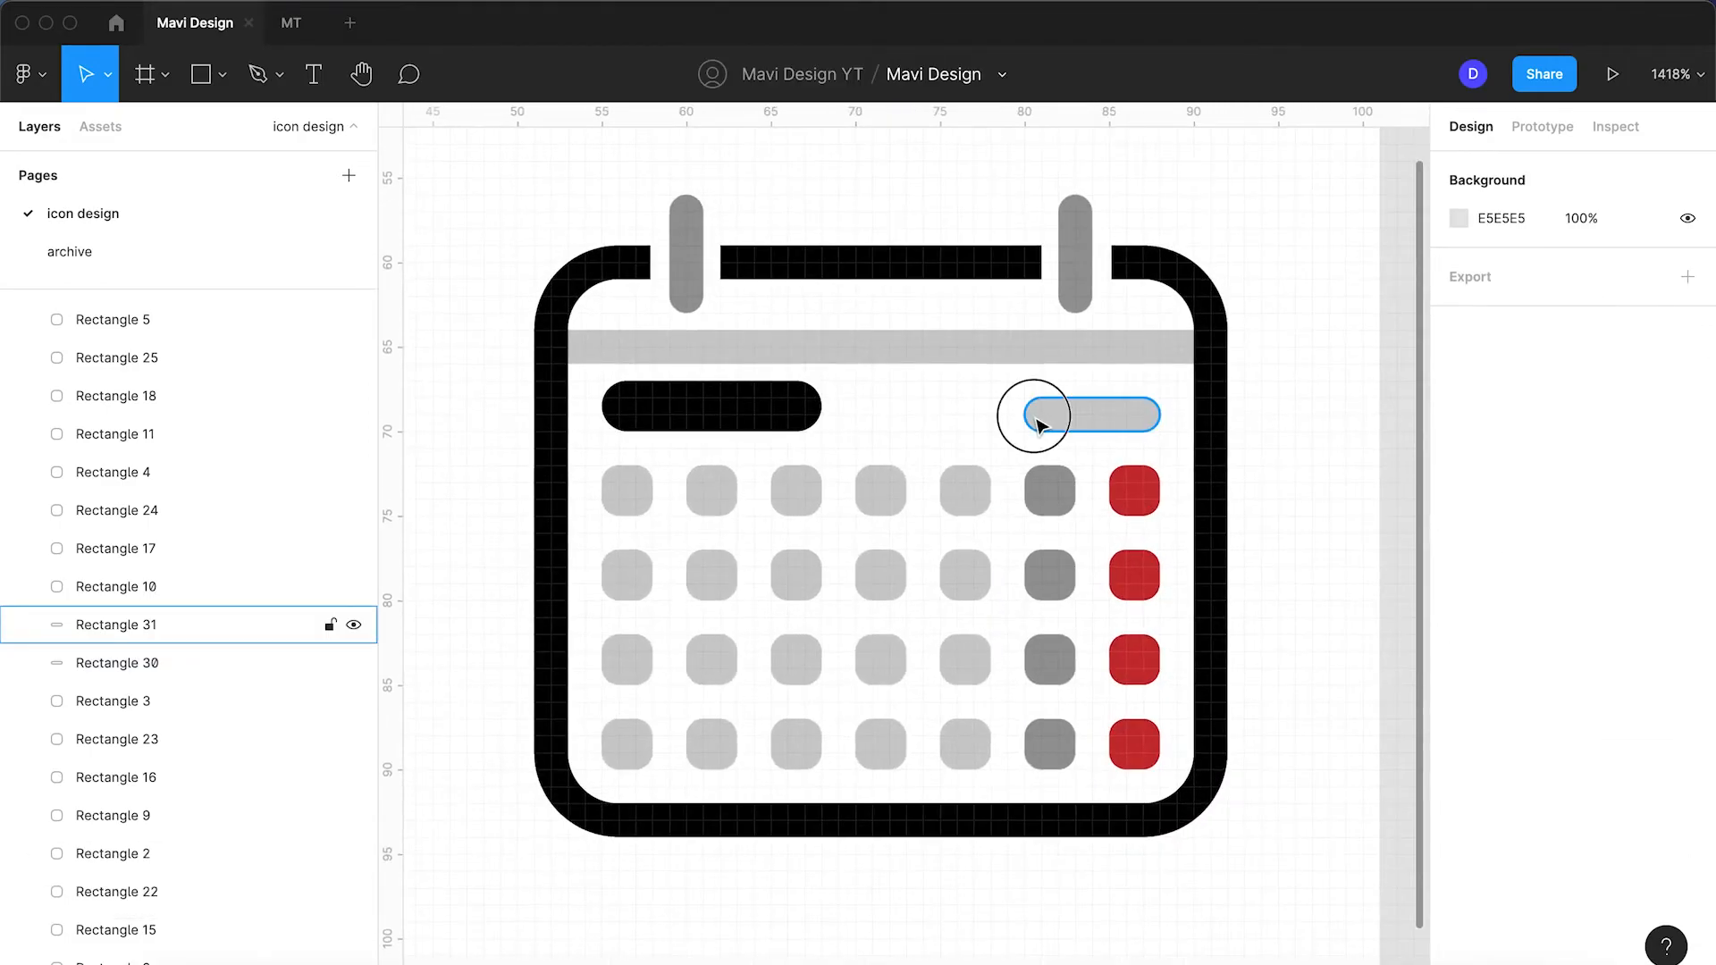
click(835, 391)
click(820, 360)
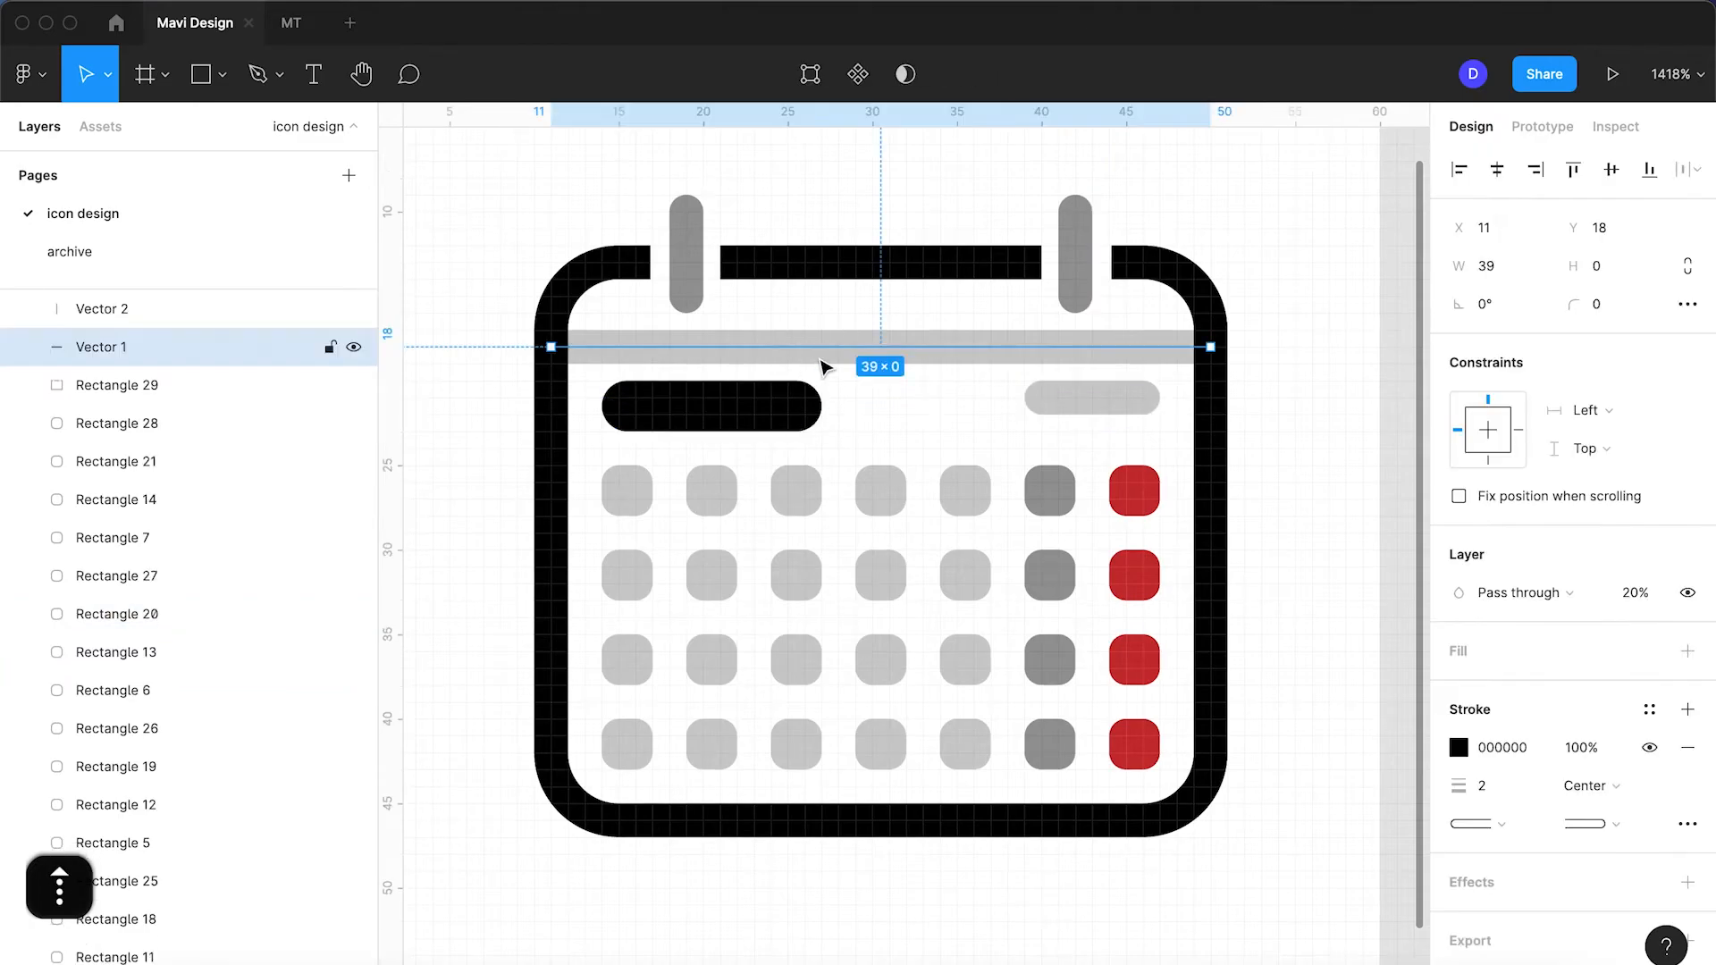
key(Up)
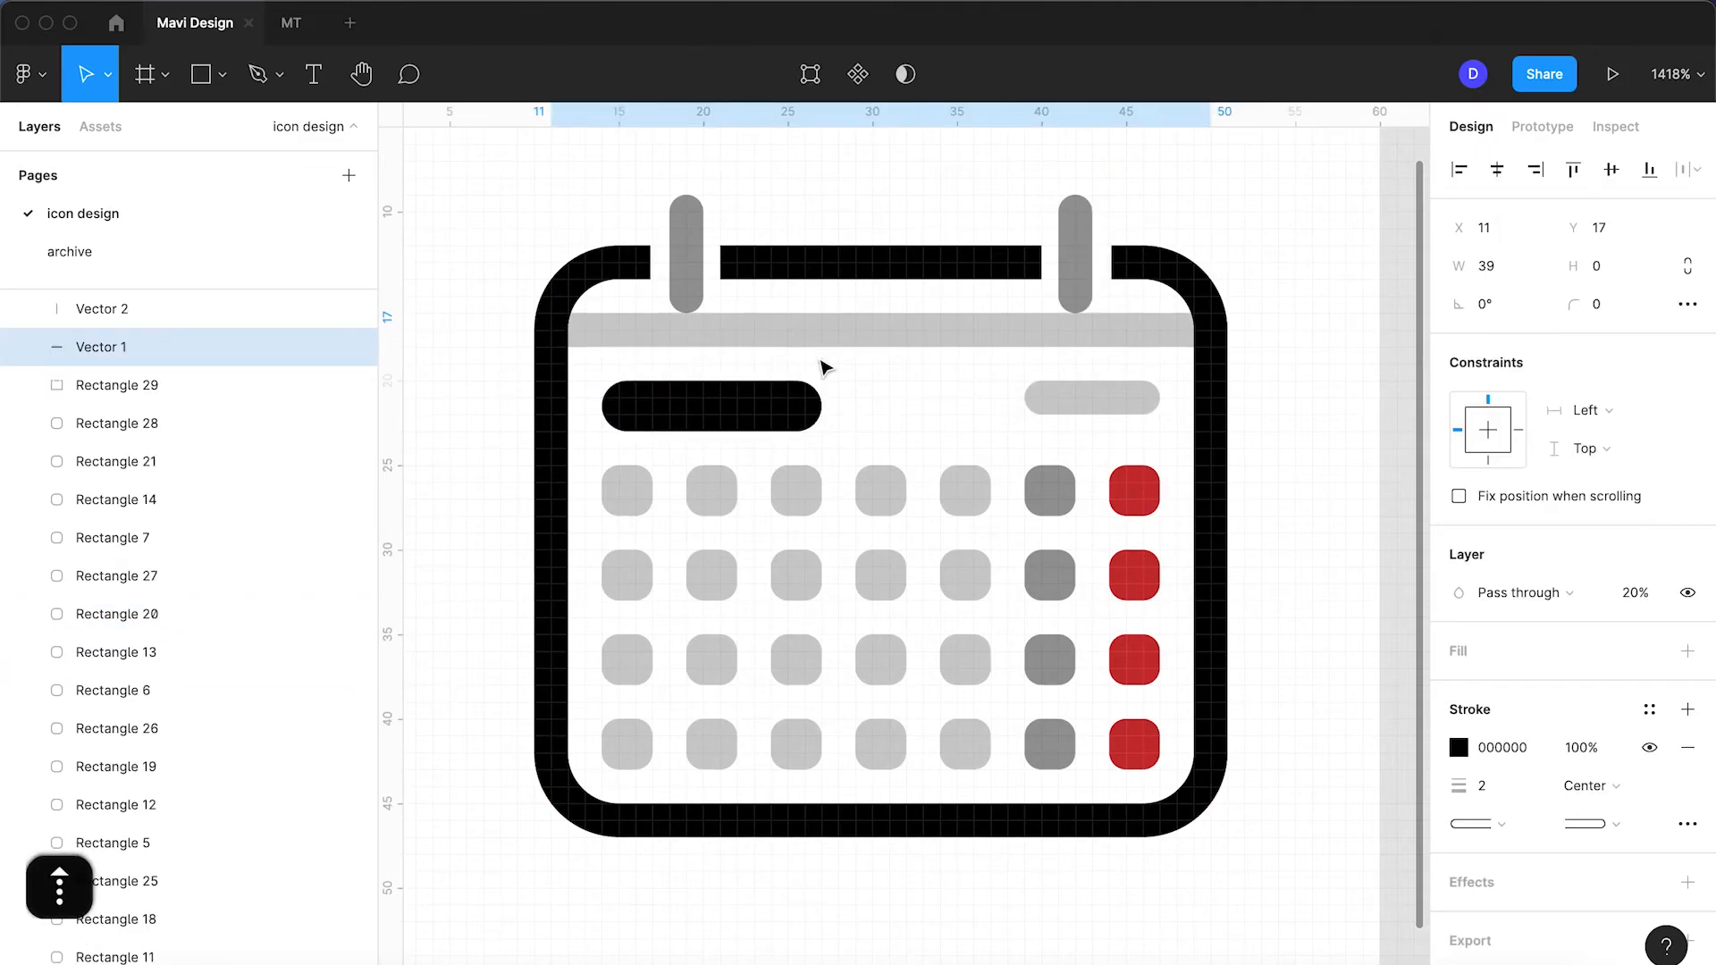
key(Escape)
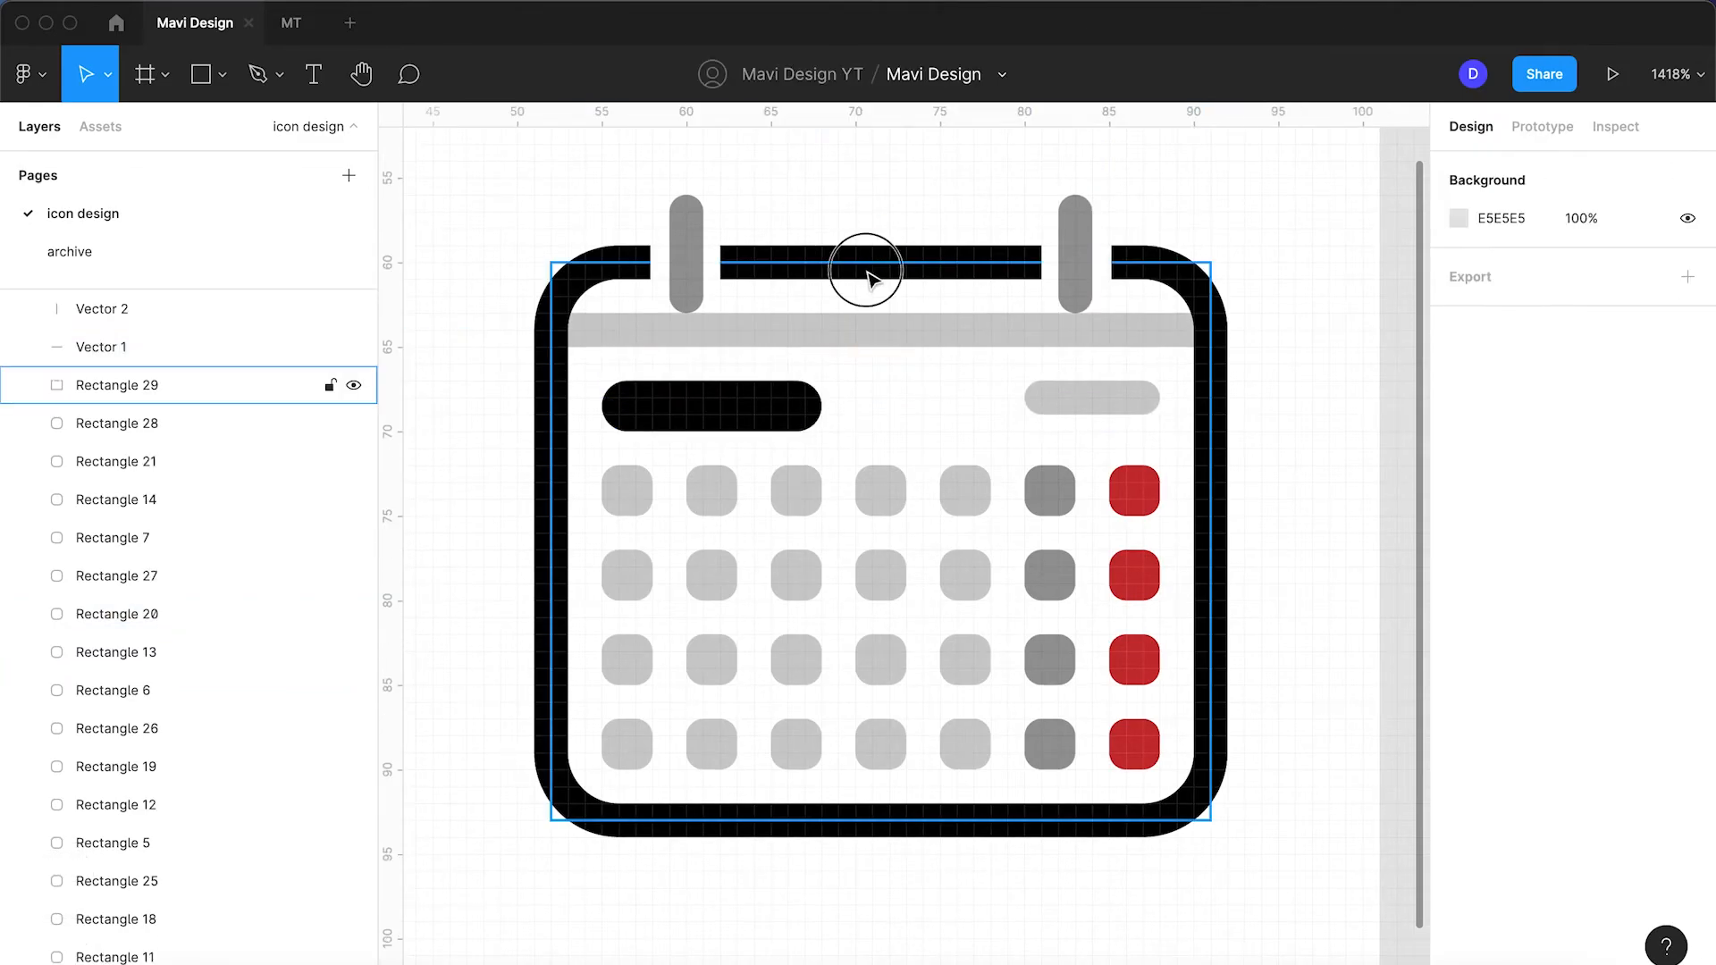
- Raise the calendar outline's top edge by two units and move both binding lines up two units to Y 8
click(868, 262)
drag(869, 256, 873, 226)
click(1076, 294)
key(Up)
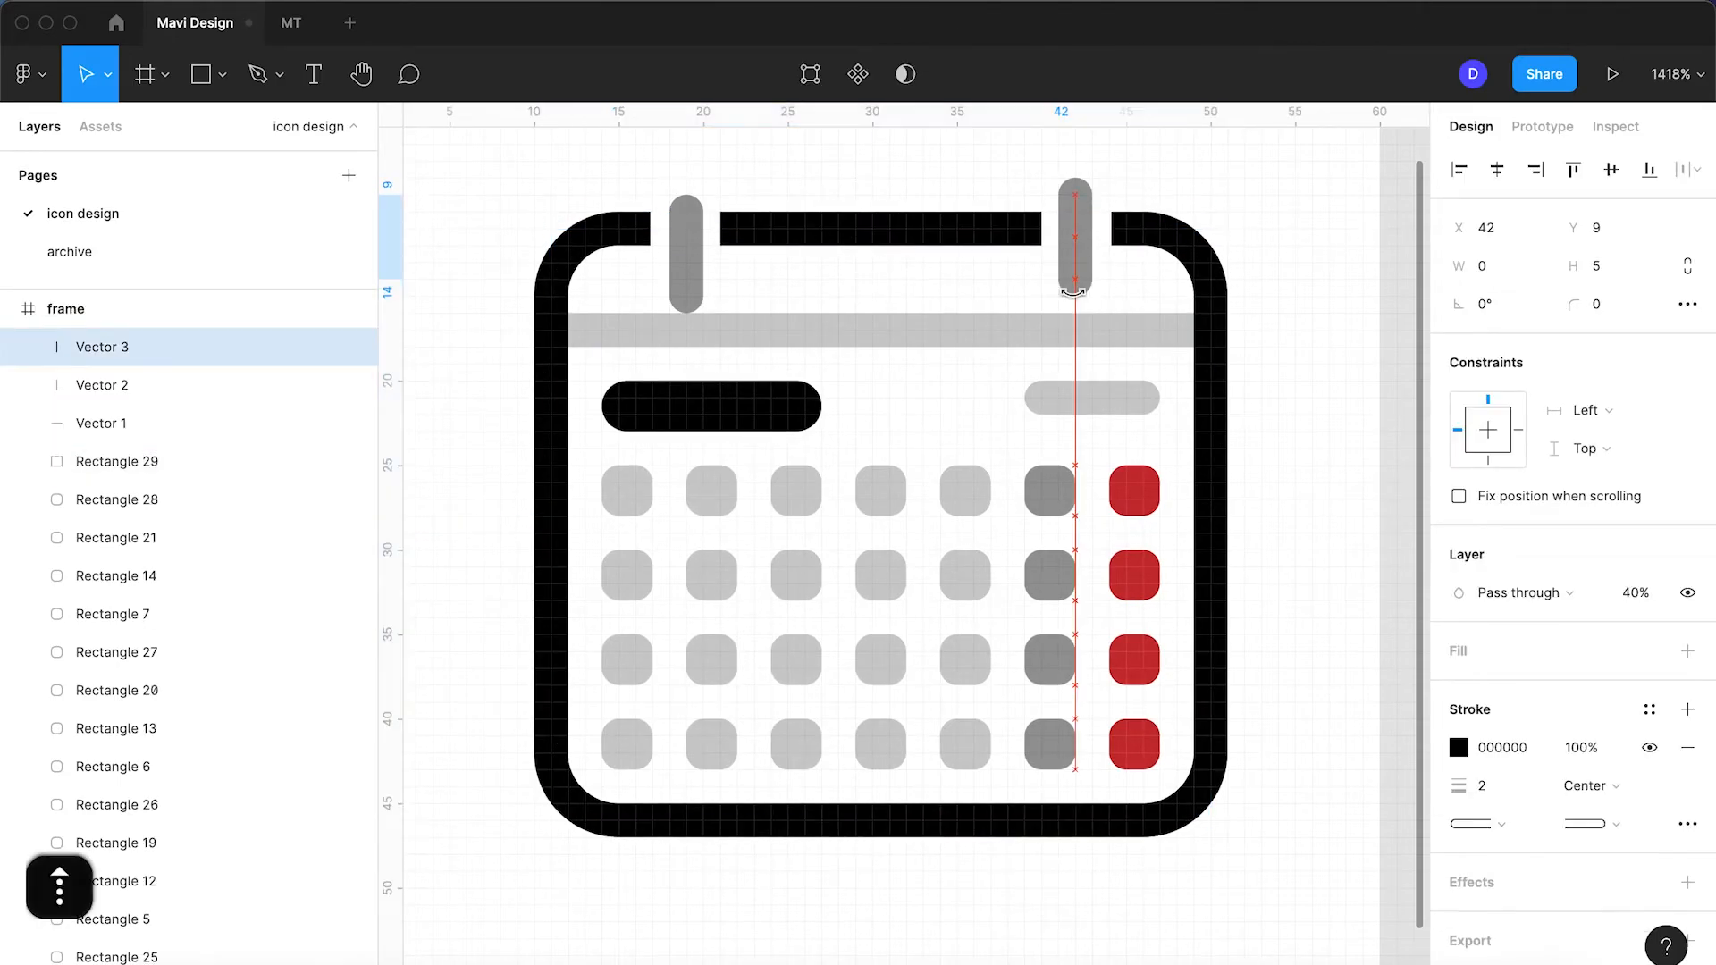
key(Up)
click(687, 287)
key(Up)
key(Up)
click(857, 309)
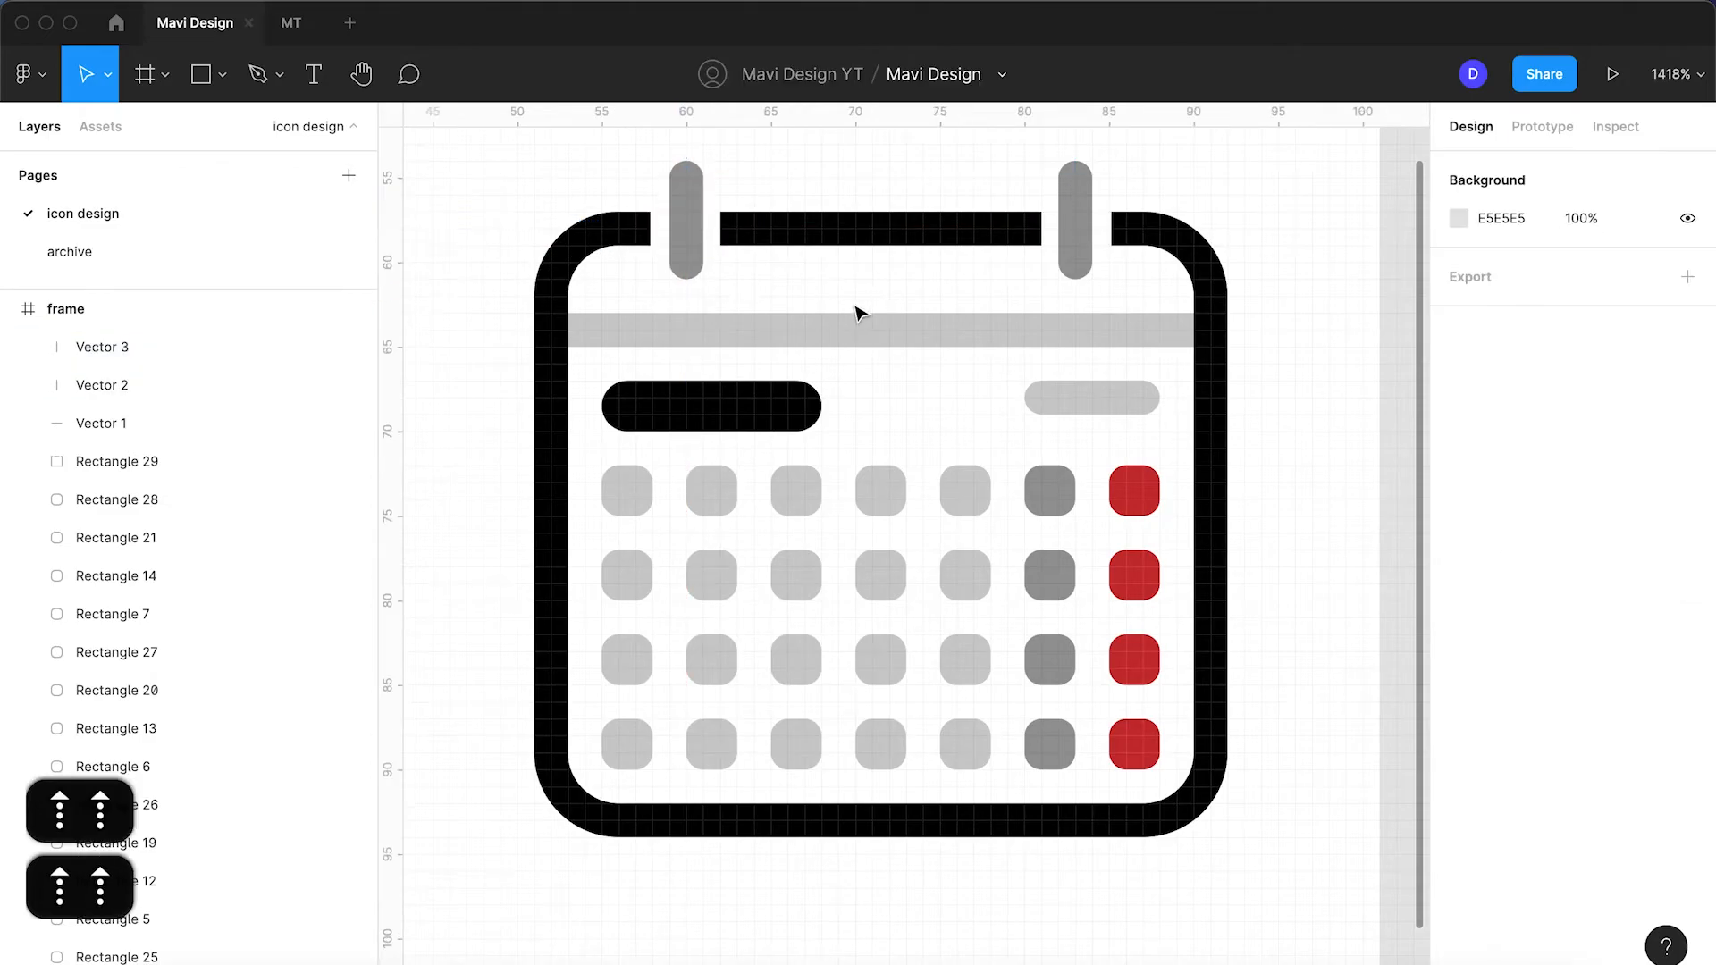
- Lower the upper end points of both binding lines to Y 9, shortening each line by one unit
scroll(856, 308, down, 5)
scroll(917, 282, up, 5)
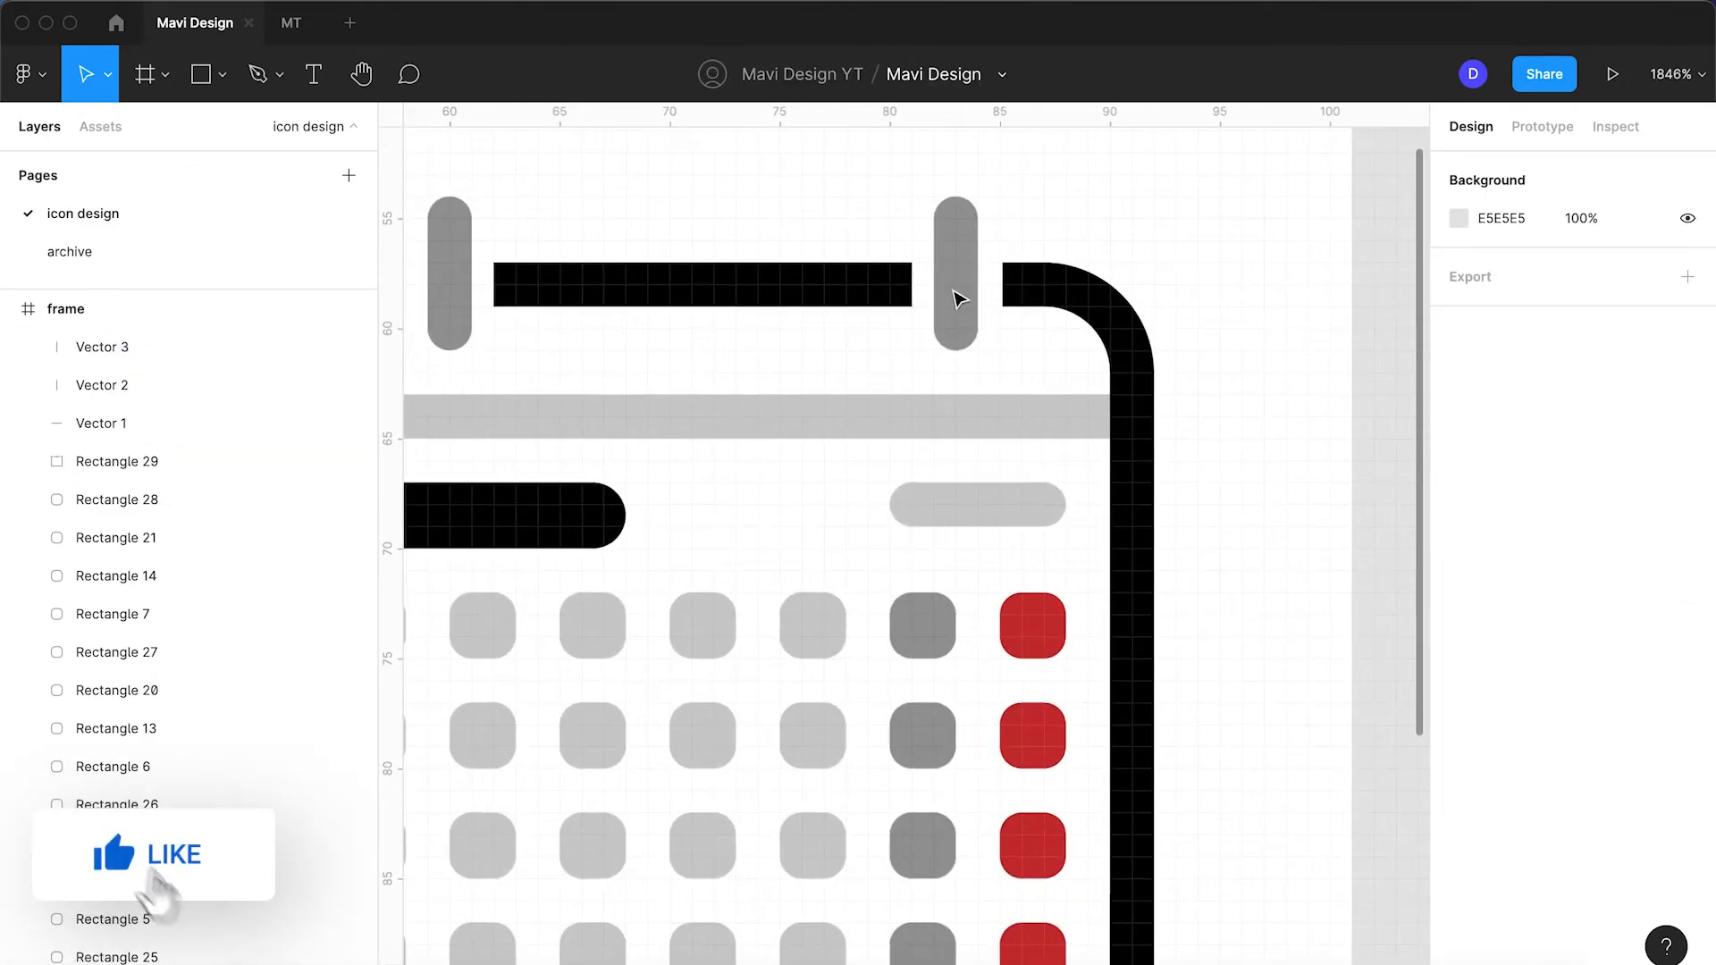
click(956, 296)
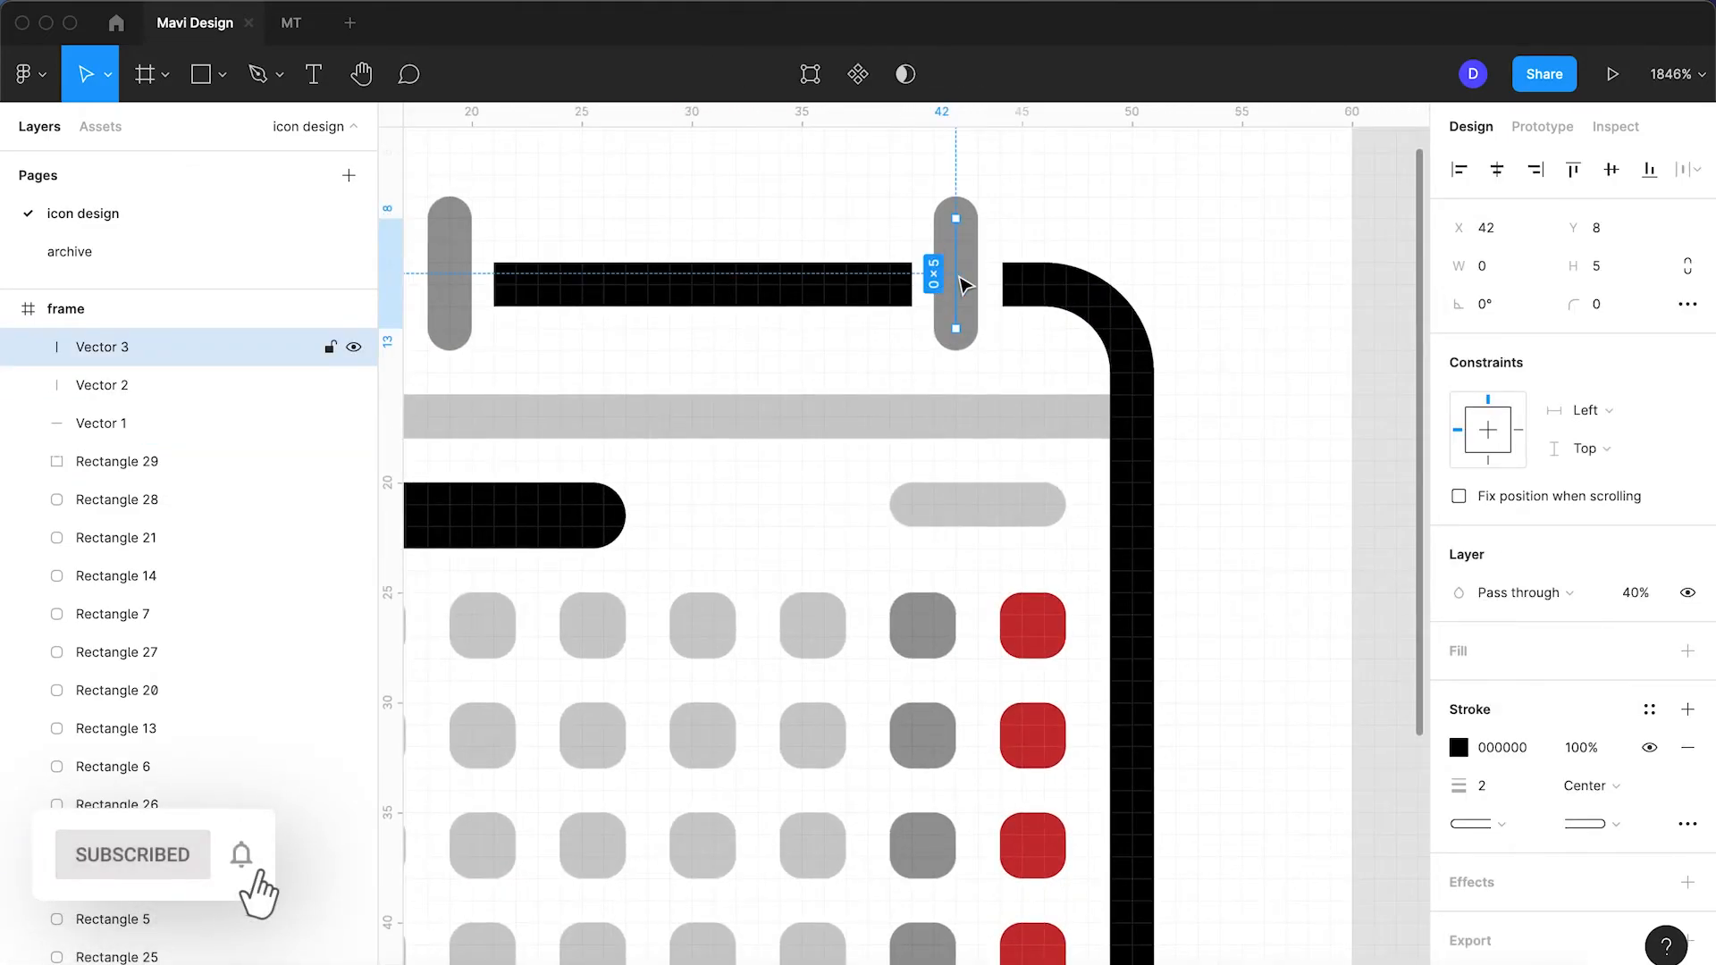
double_click(965, 285)
click(955, 218)
key(Down)
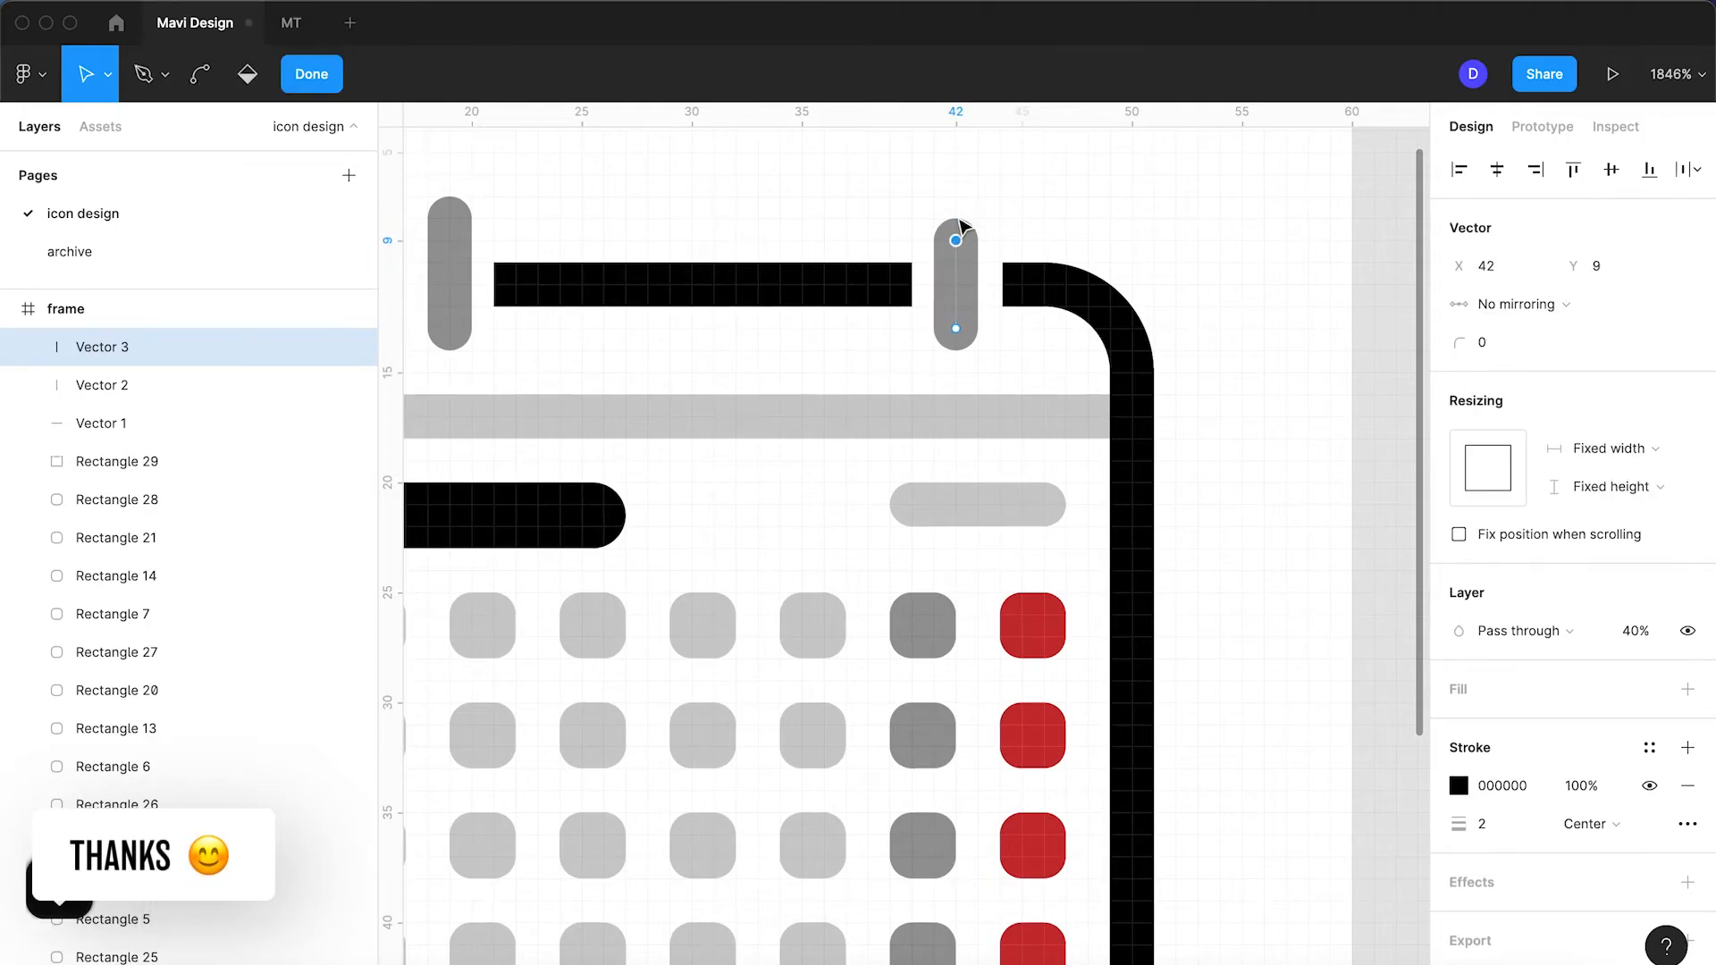
key(Escape)
scroll(567, 218, left, 3)
click(575, 215)
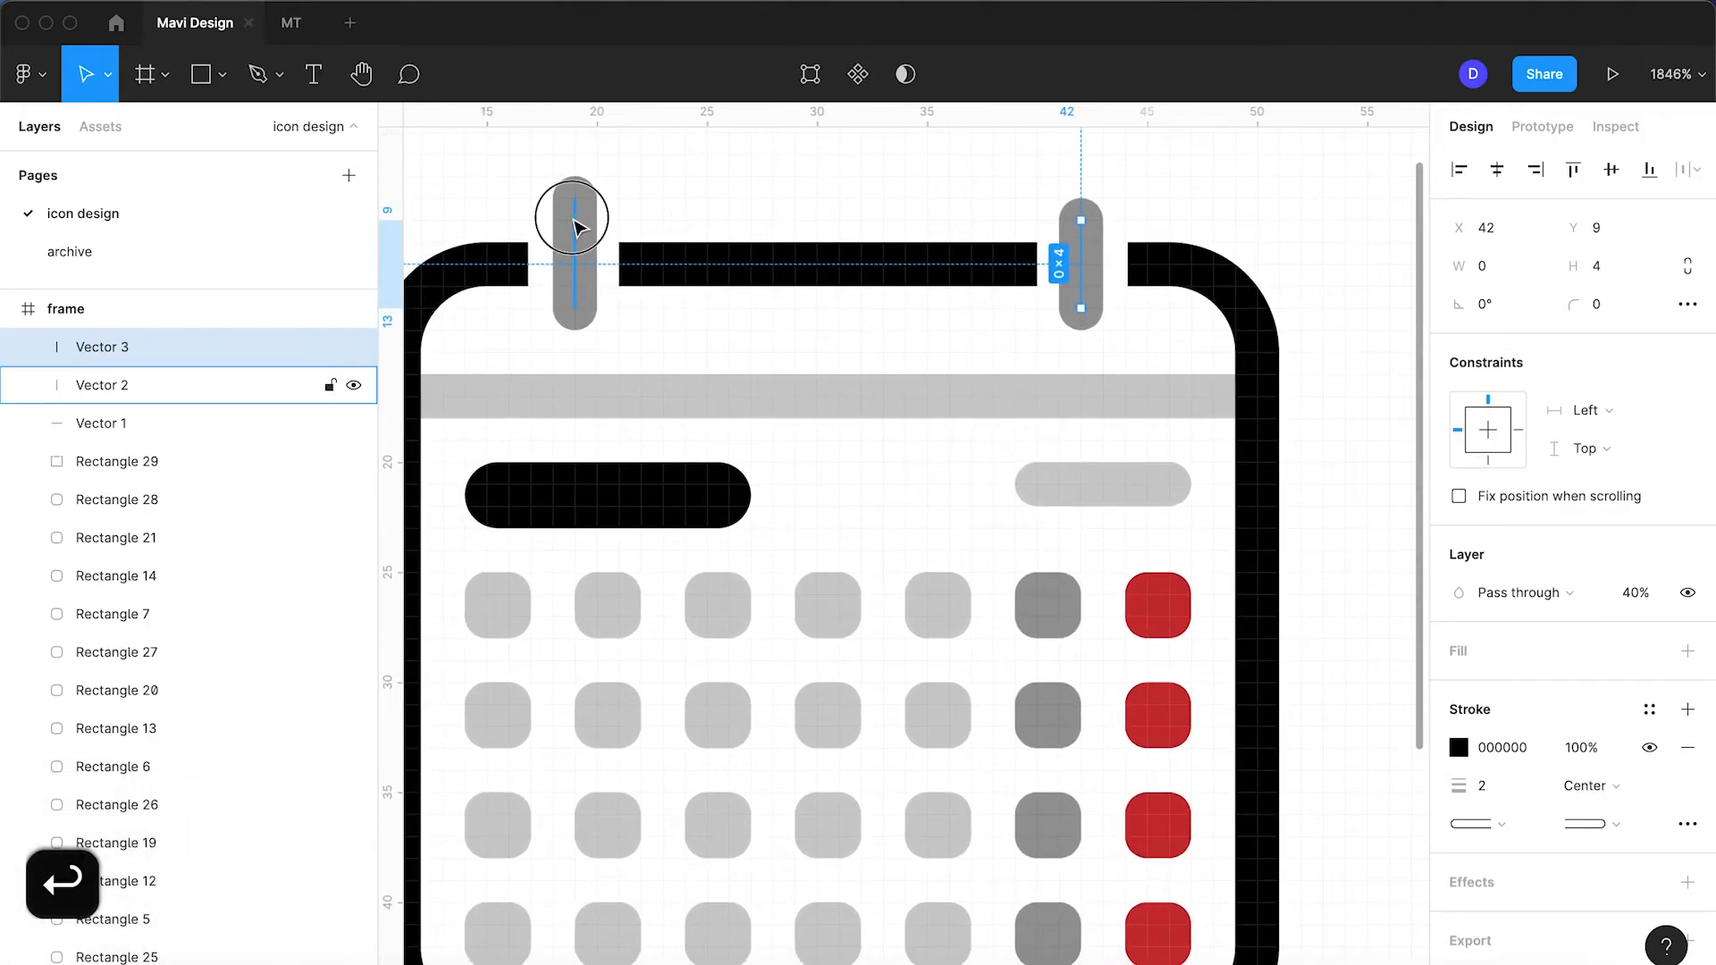
double_click(575, 208)
click(575, 204)
key(Escape)
key(Escape)
scroll(724, 195, down, 10)
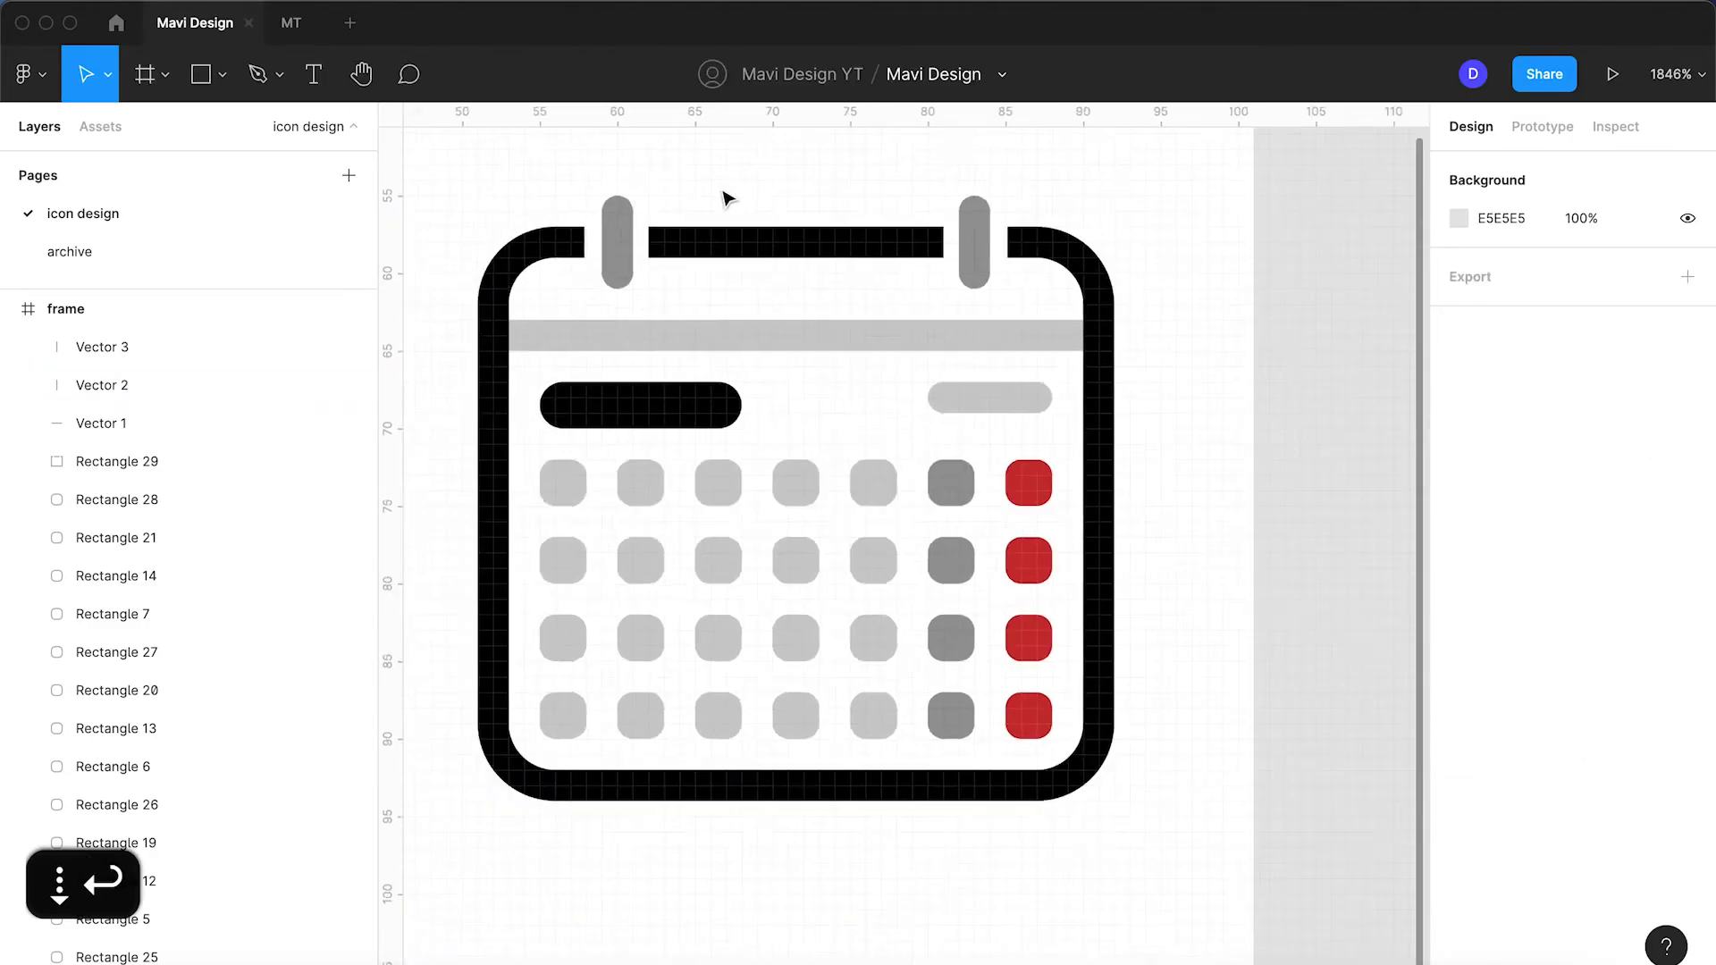
scroll(726, 199, up, 5)
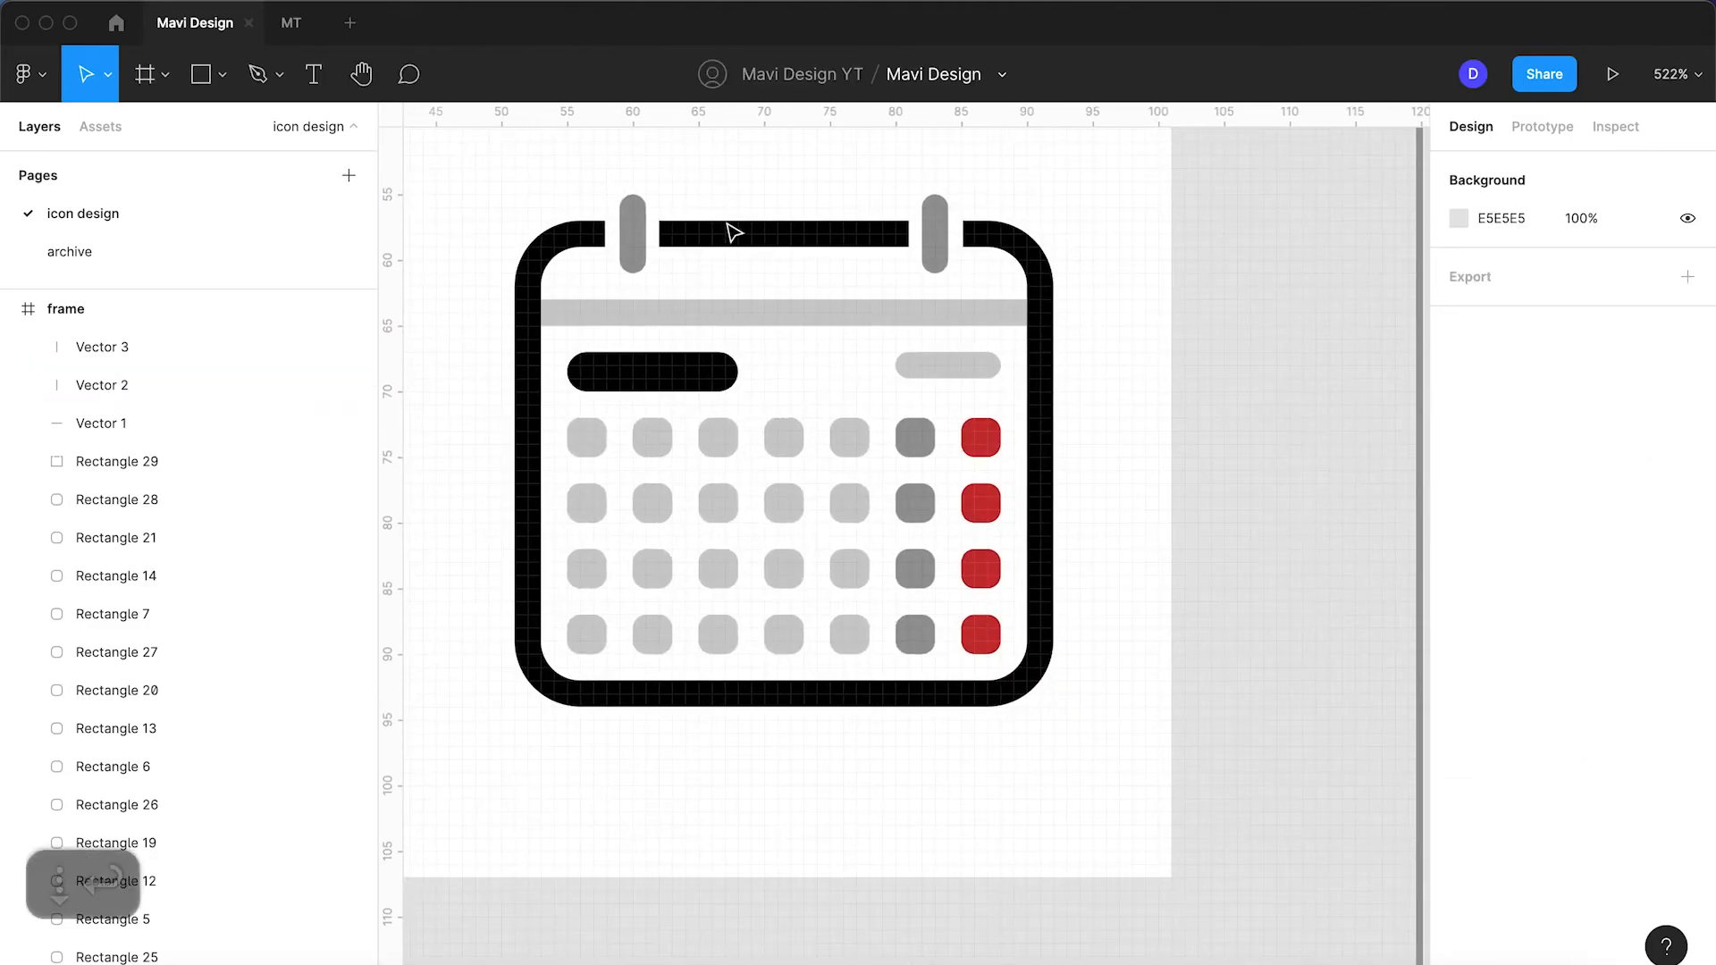
click(739, 313)
key(Down)
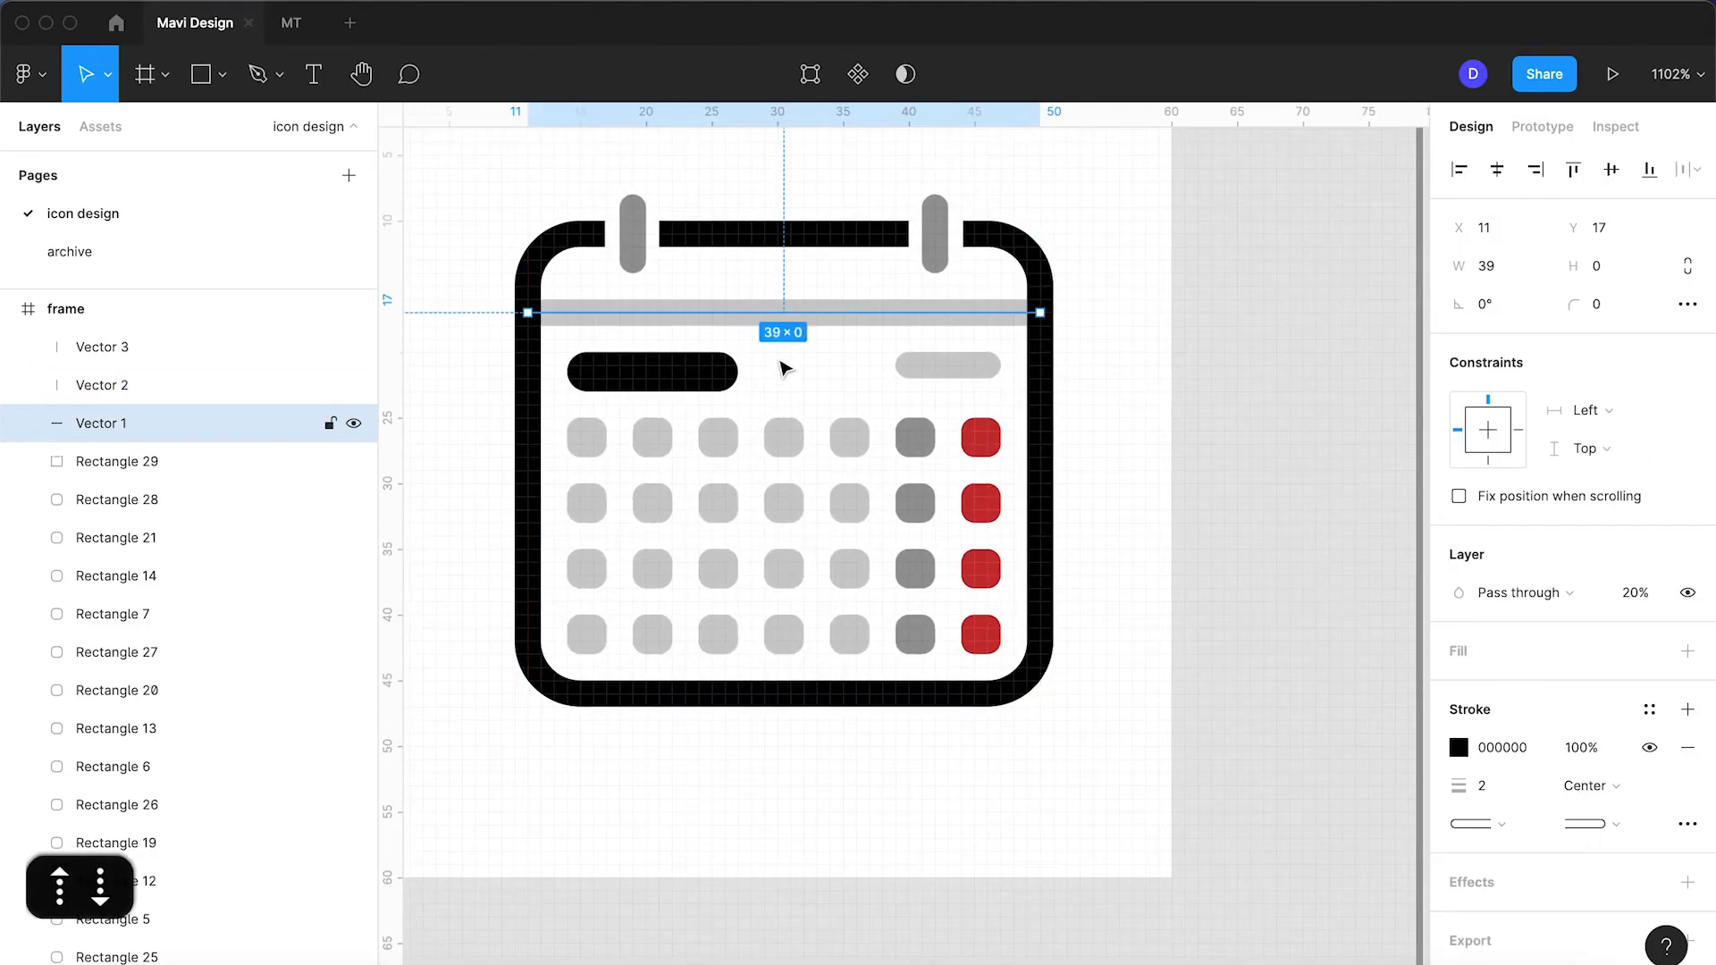
click(942, 386)
key(Down)
key(Up)
click(1116, 451)
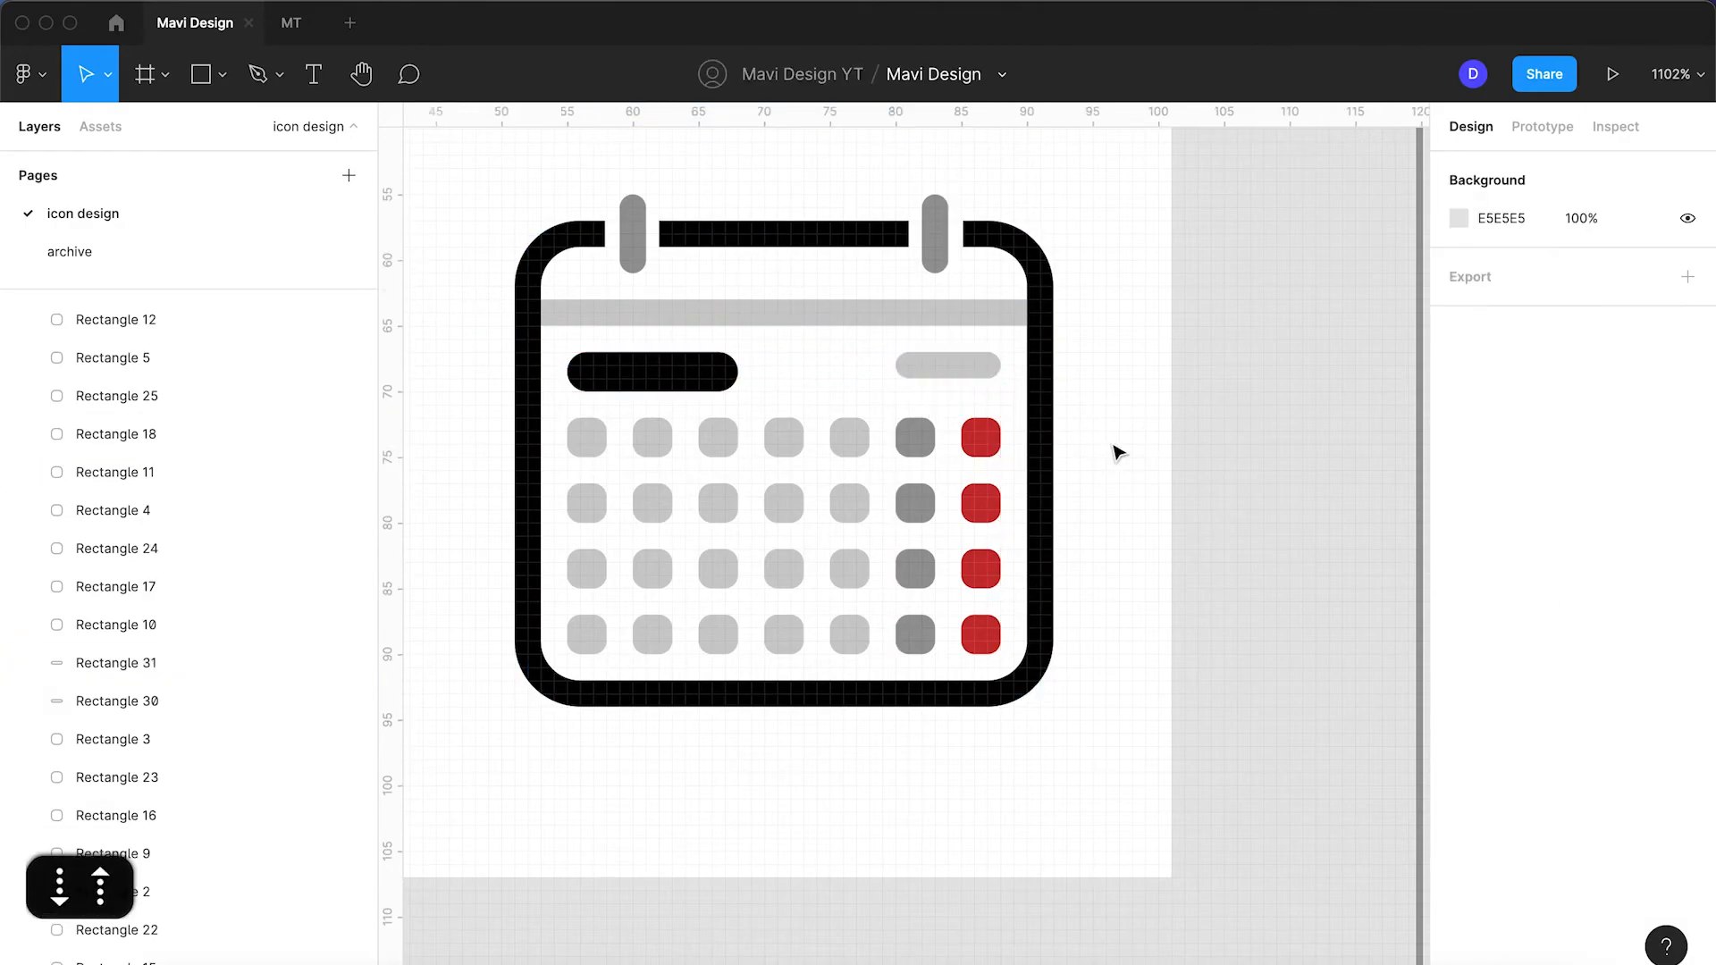
- Extend the light gray title bar downward to a height of 3 and increase its corner radius by one
click(976, 368)
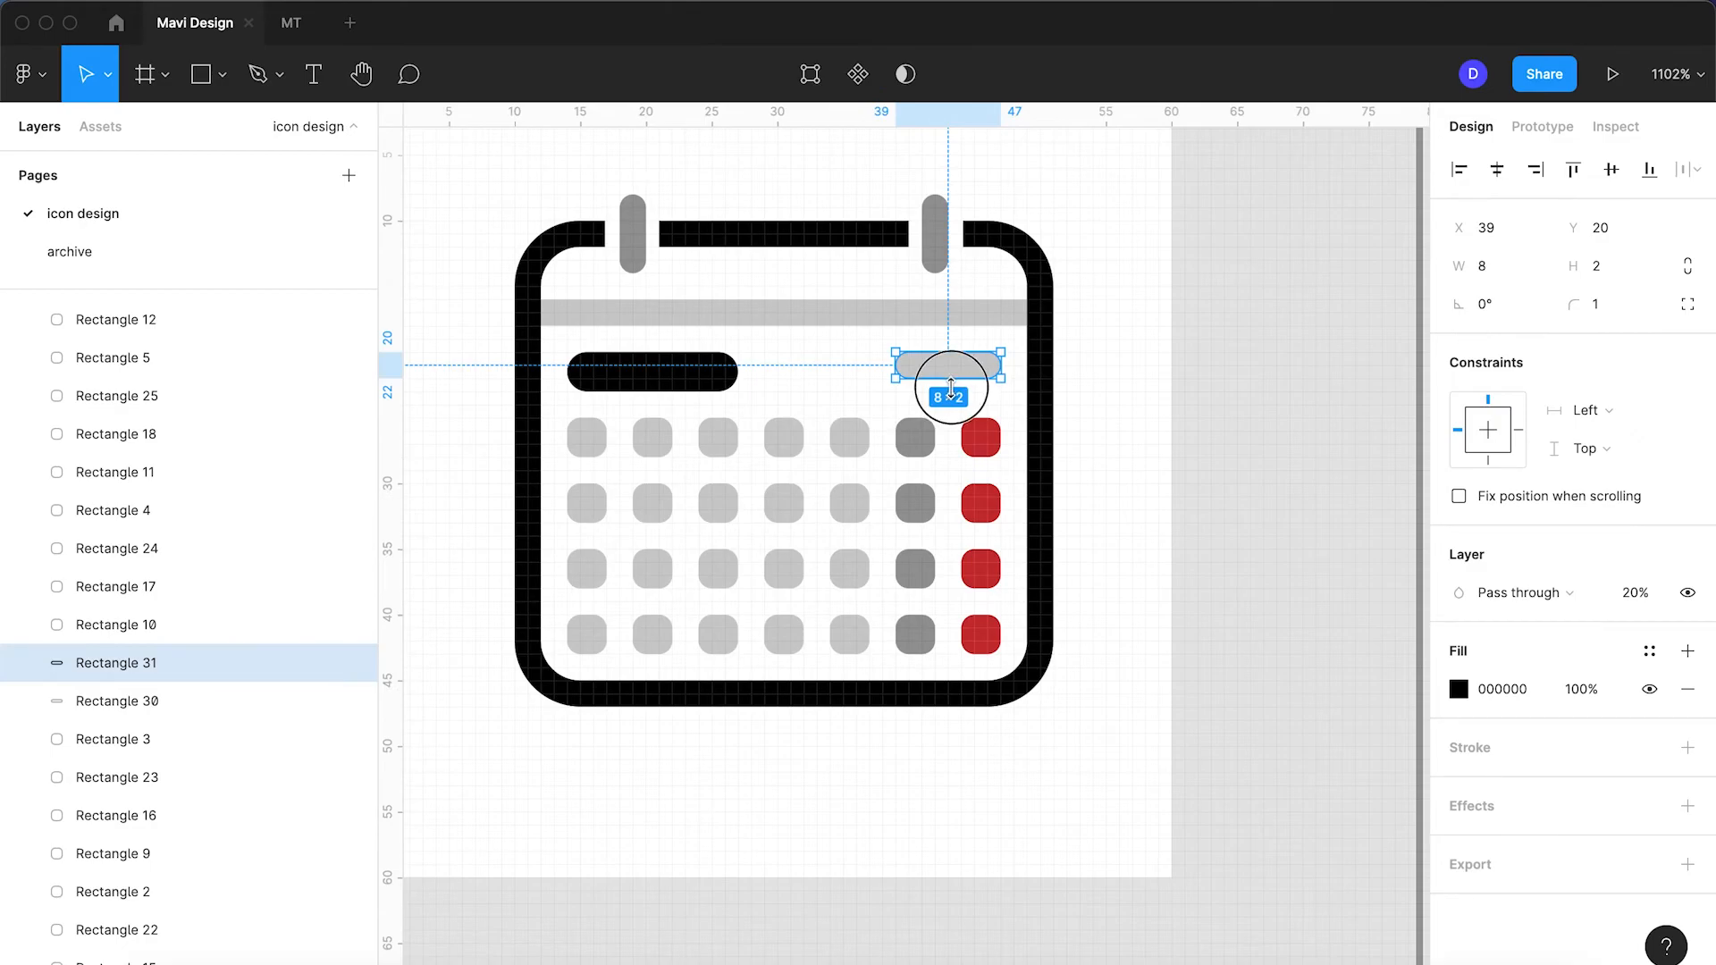
drag(950, 387, 950, 393)
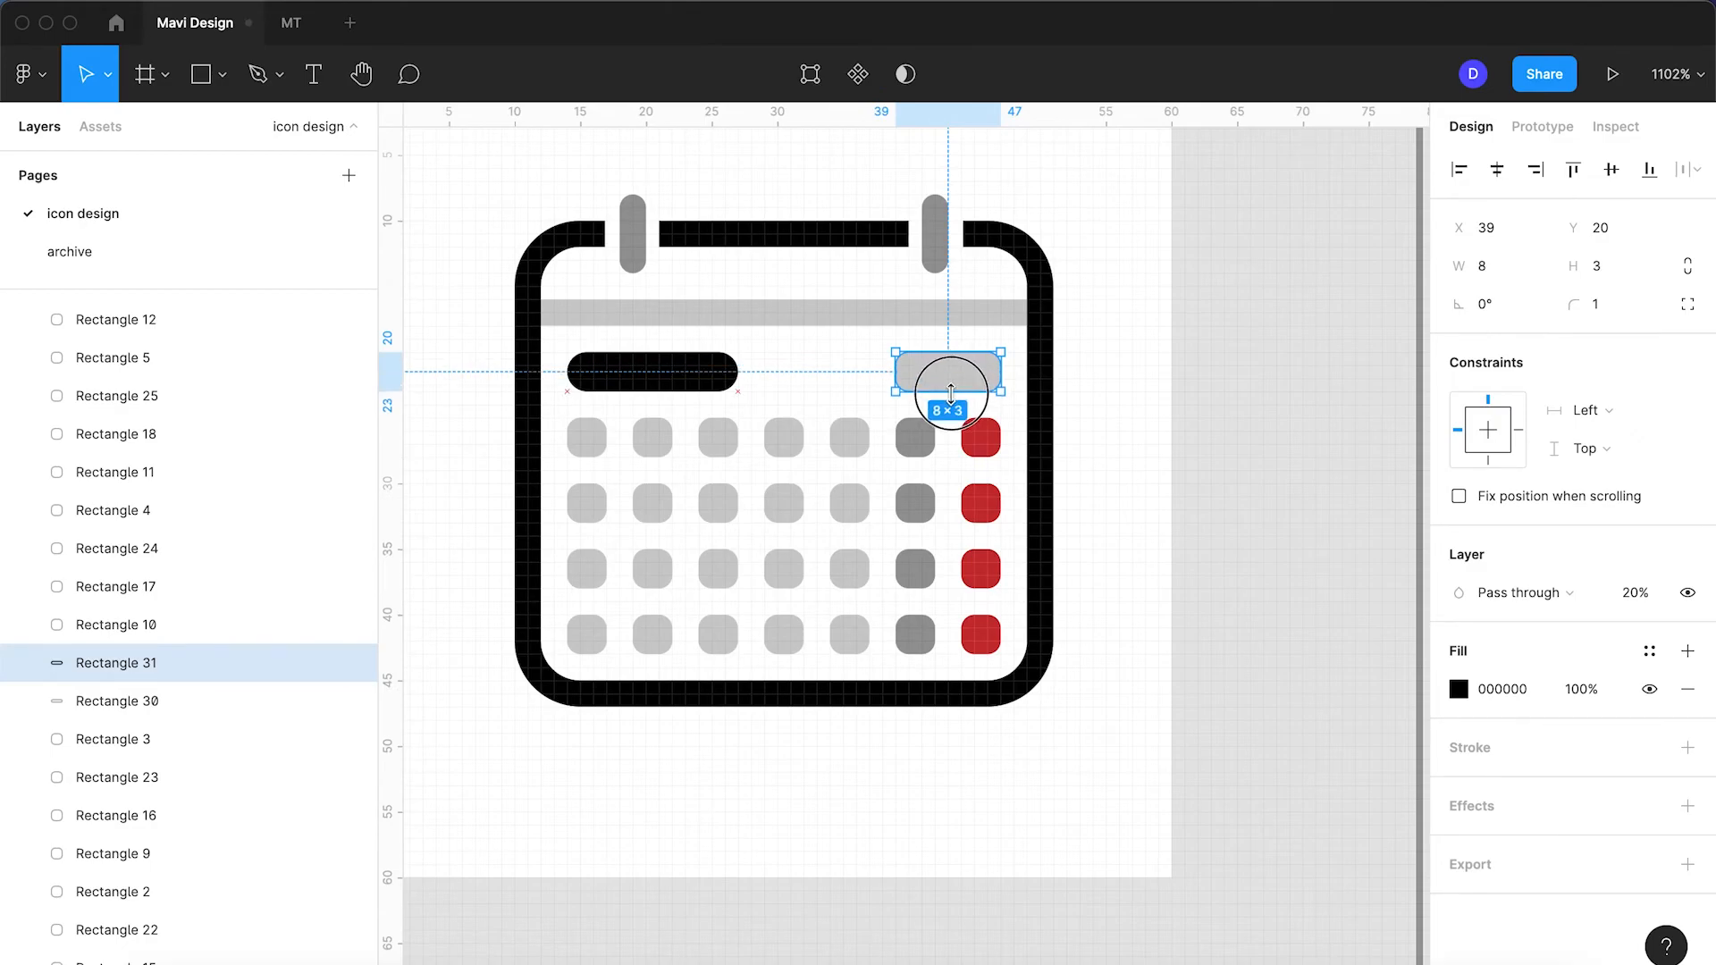
click(1630, 304)
key(Up)
key(Return)
click(1093, 503)
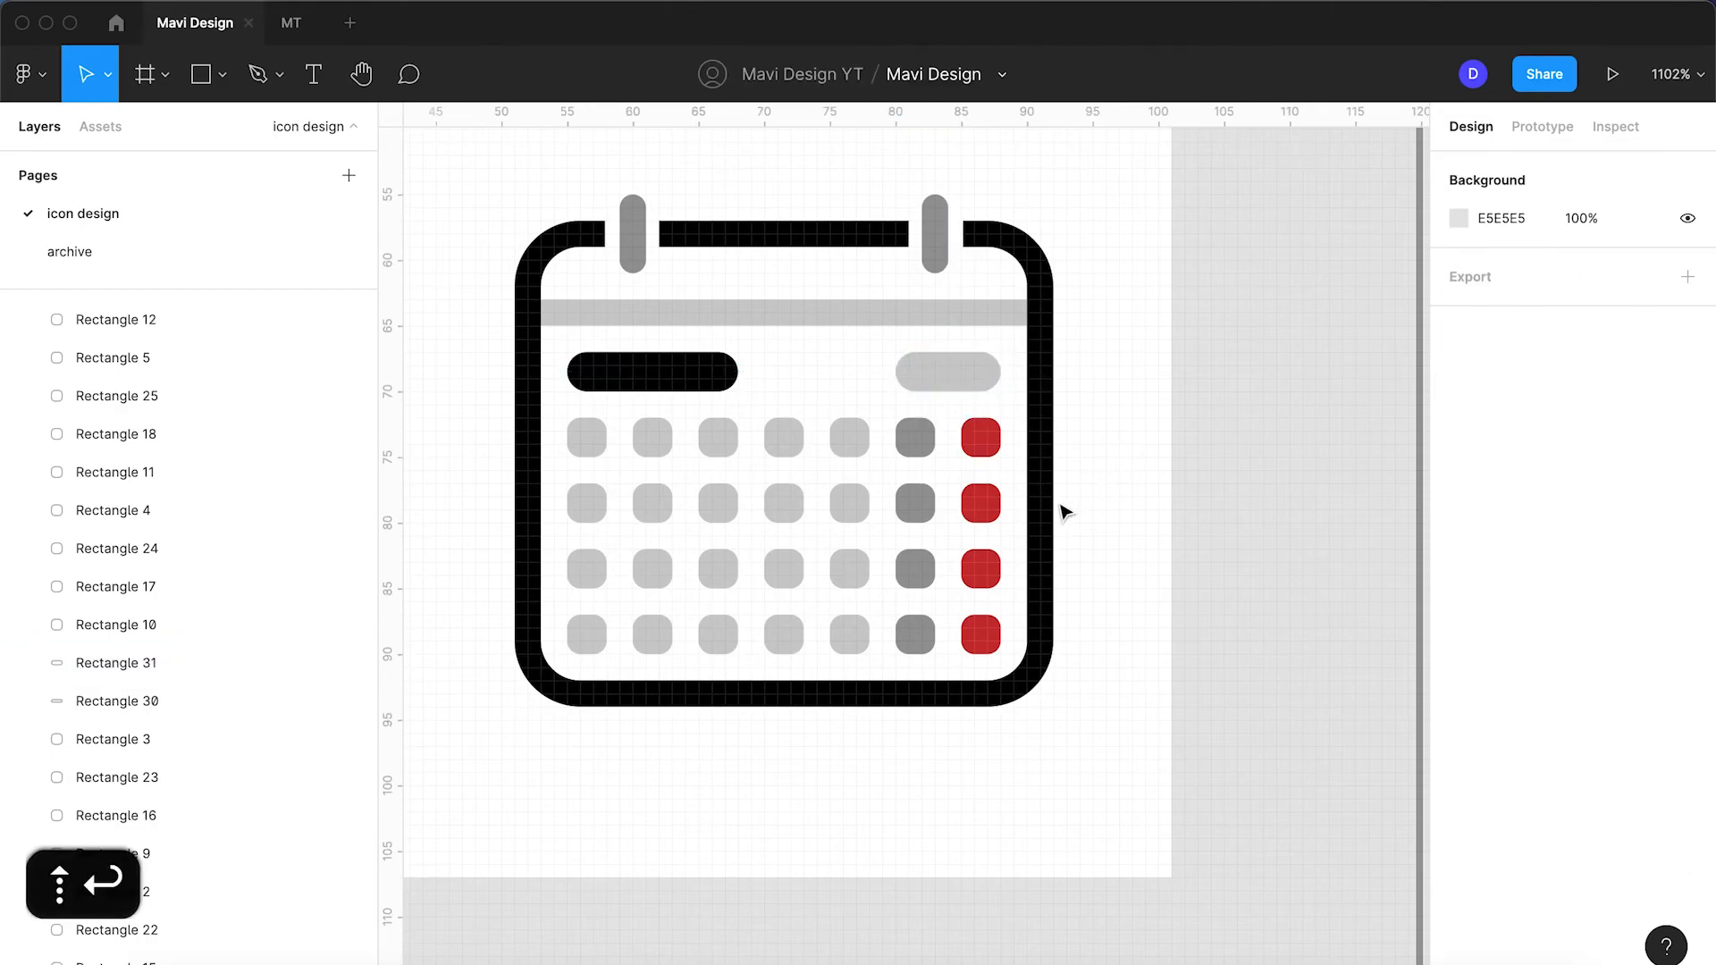
click(735, 372)
mouse_move(738, 372)
mouse_down()
mouse_move(792, 374)
mouse_move(736, 371)
mouse_up()
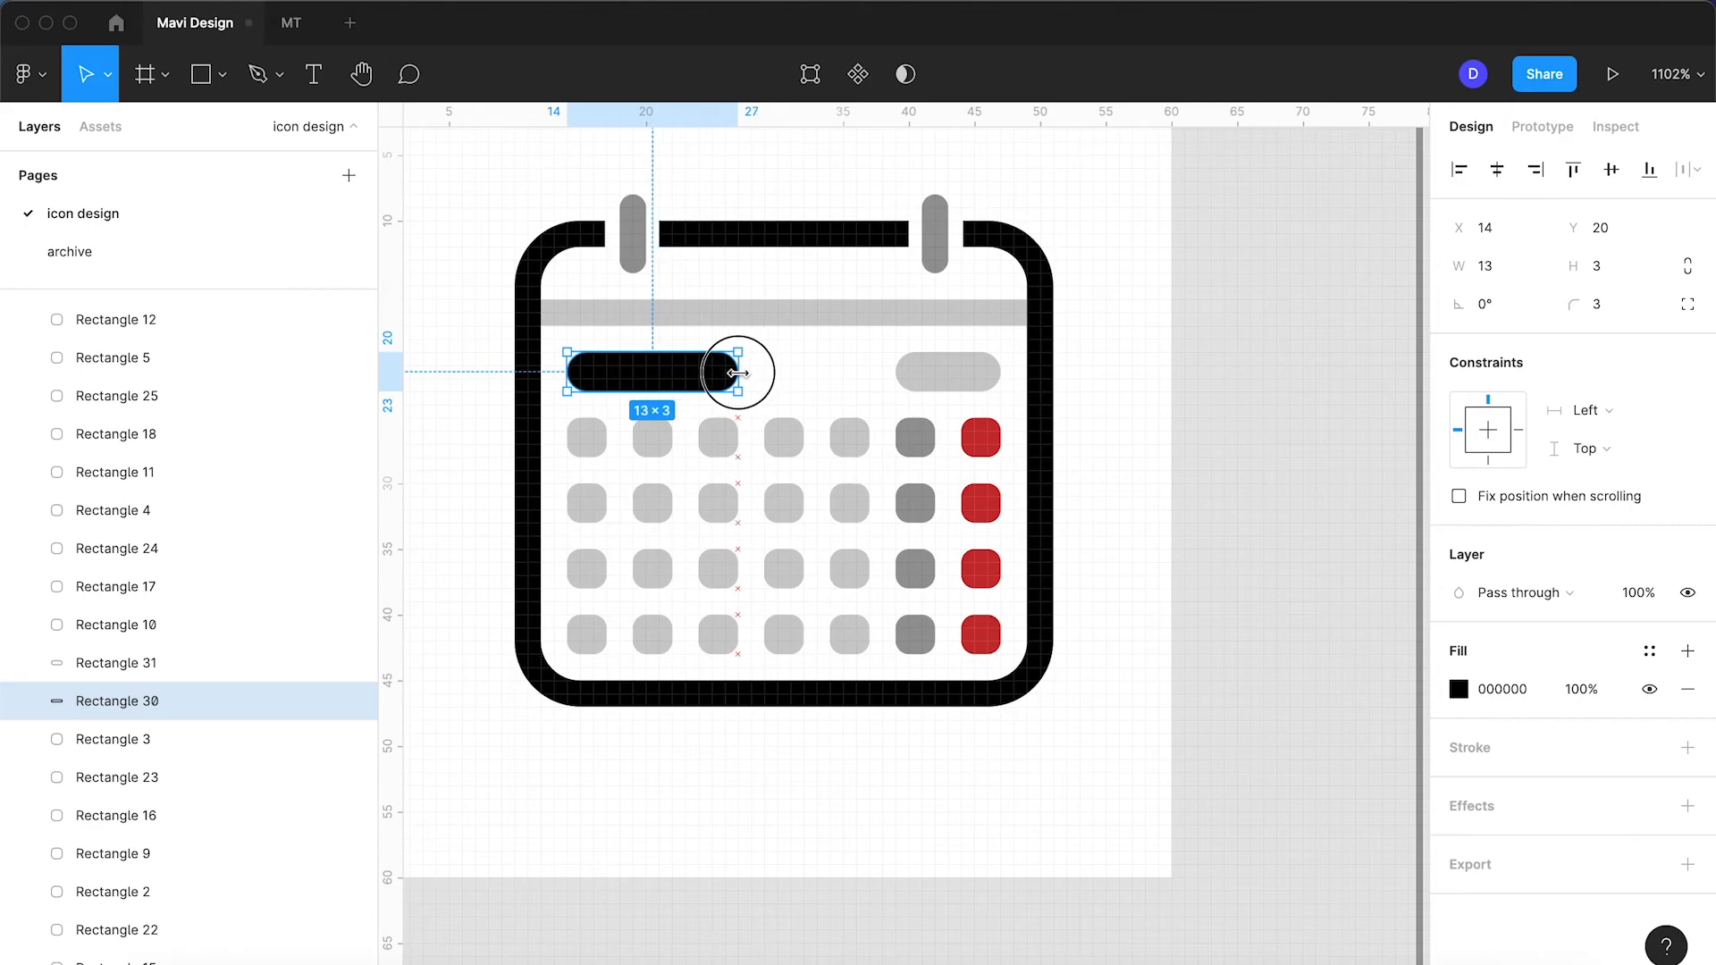
scroll(737, 371, down, 5)
click(863, 215)
scroll(915, 293, down, 5)
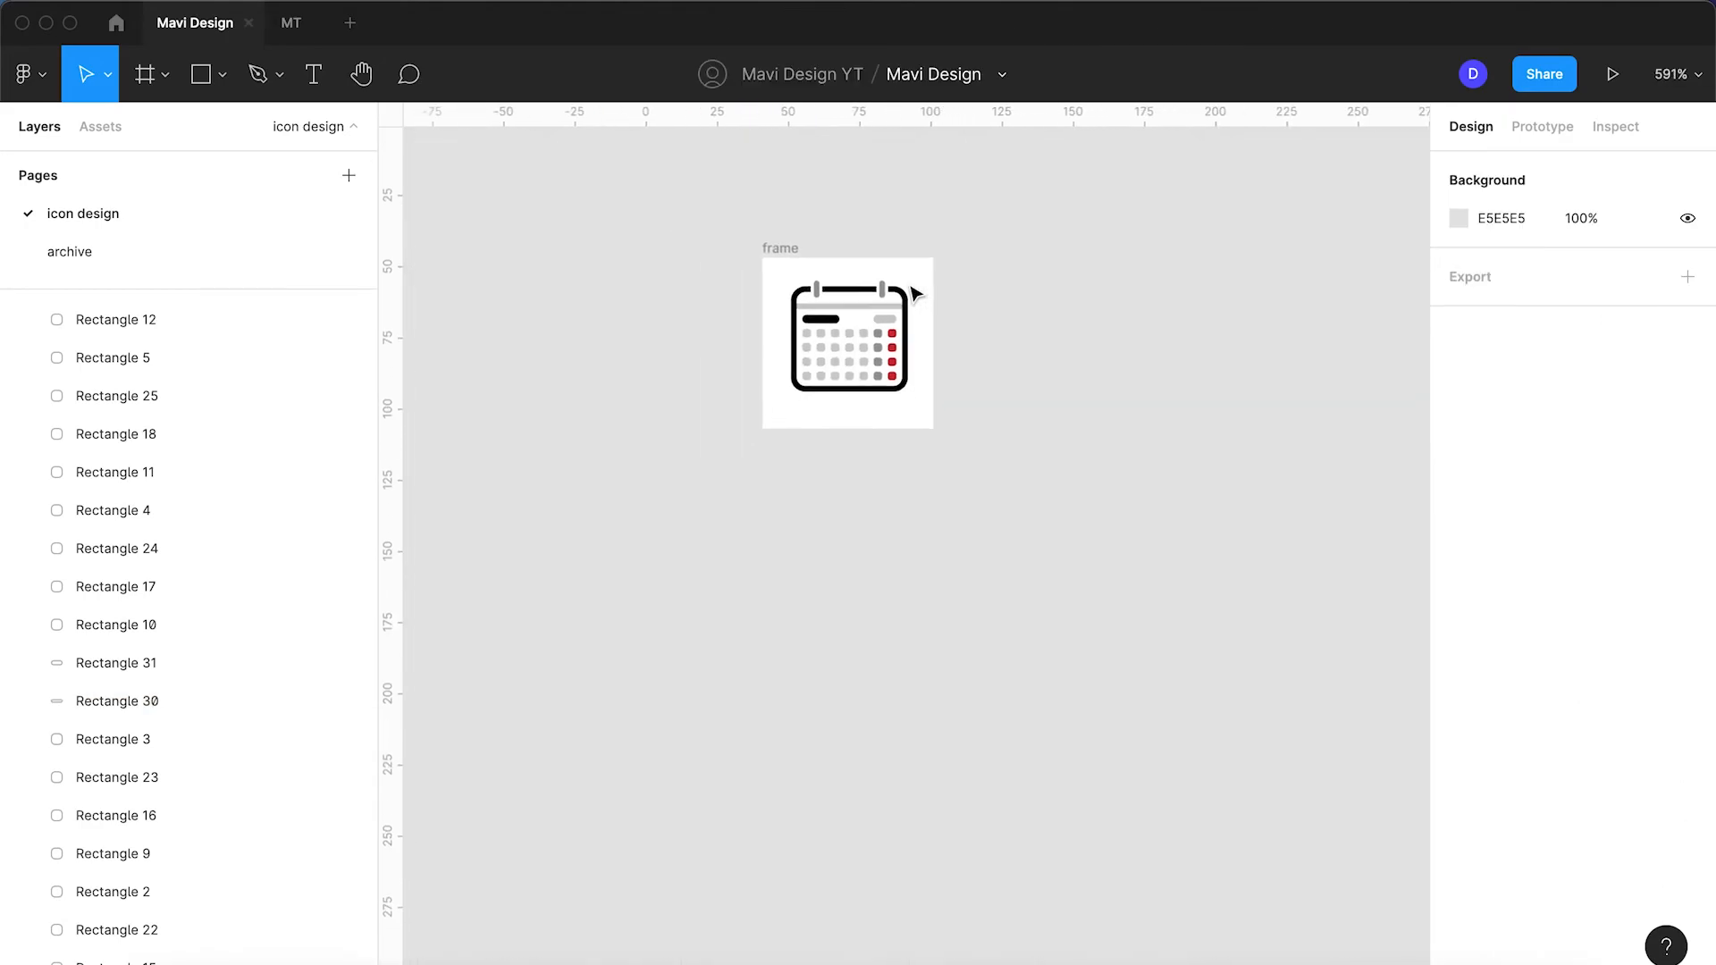
scroll(915, 293, up, 5)
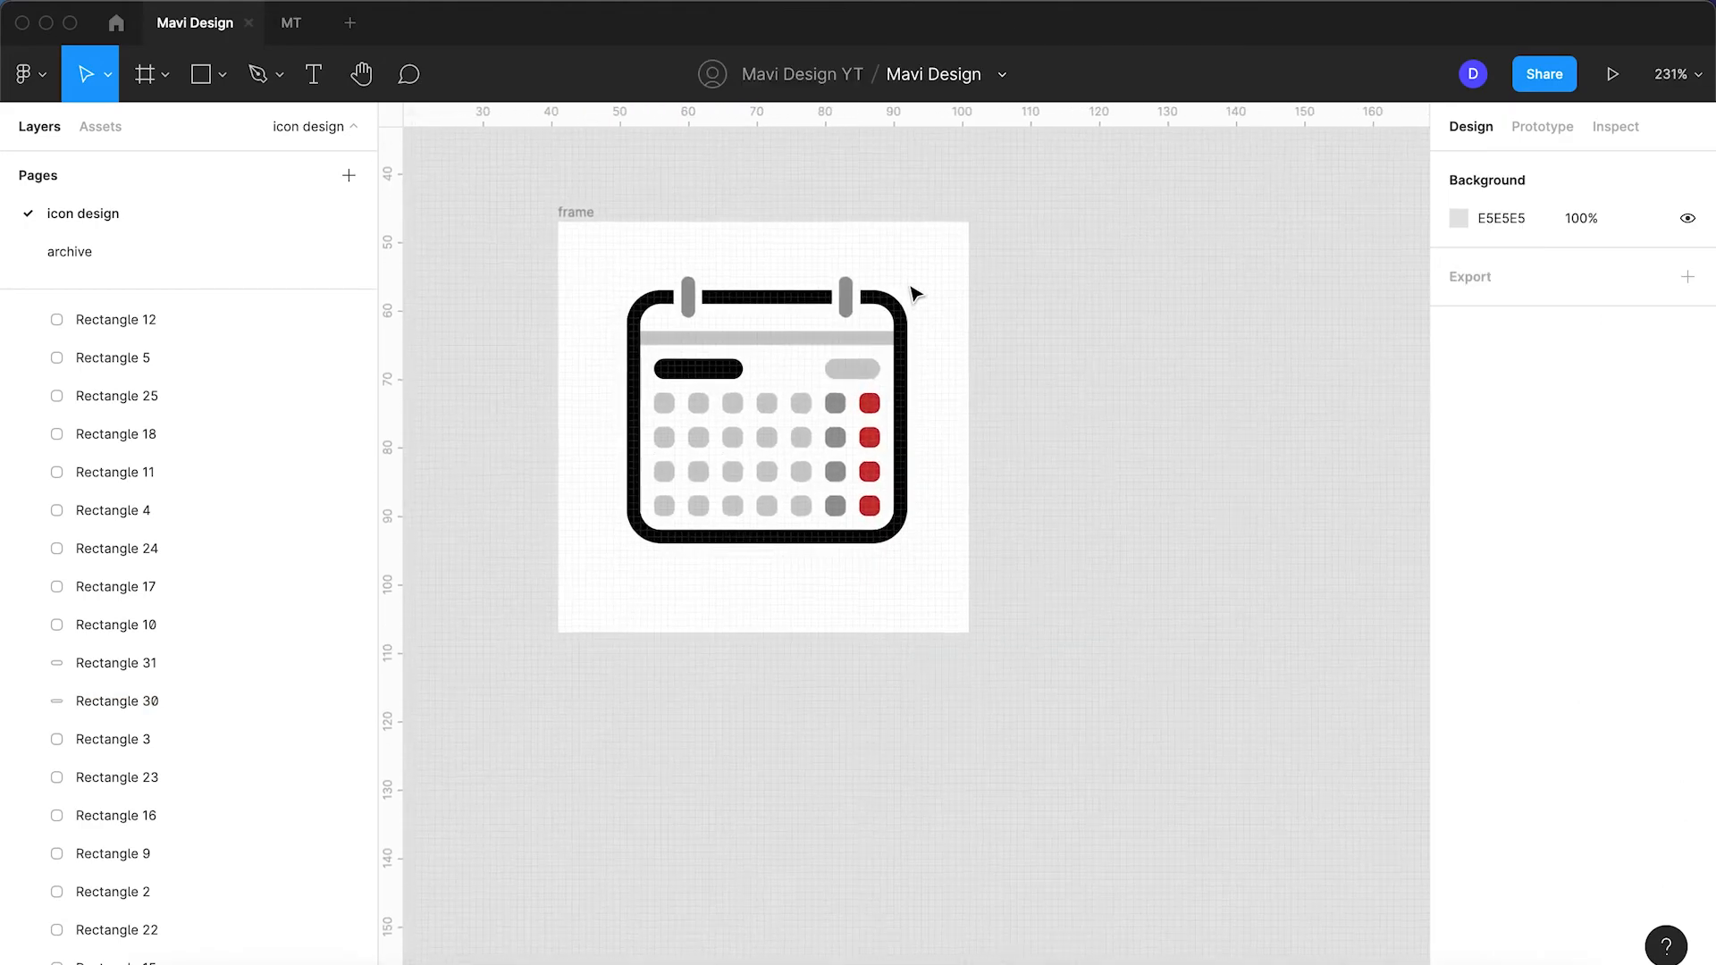
- Set the opacity of the header line and both binding lines to 100%
click(793, 340)
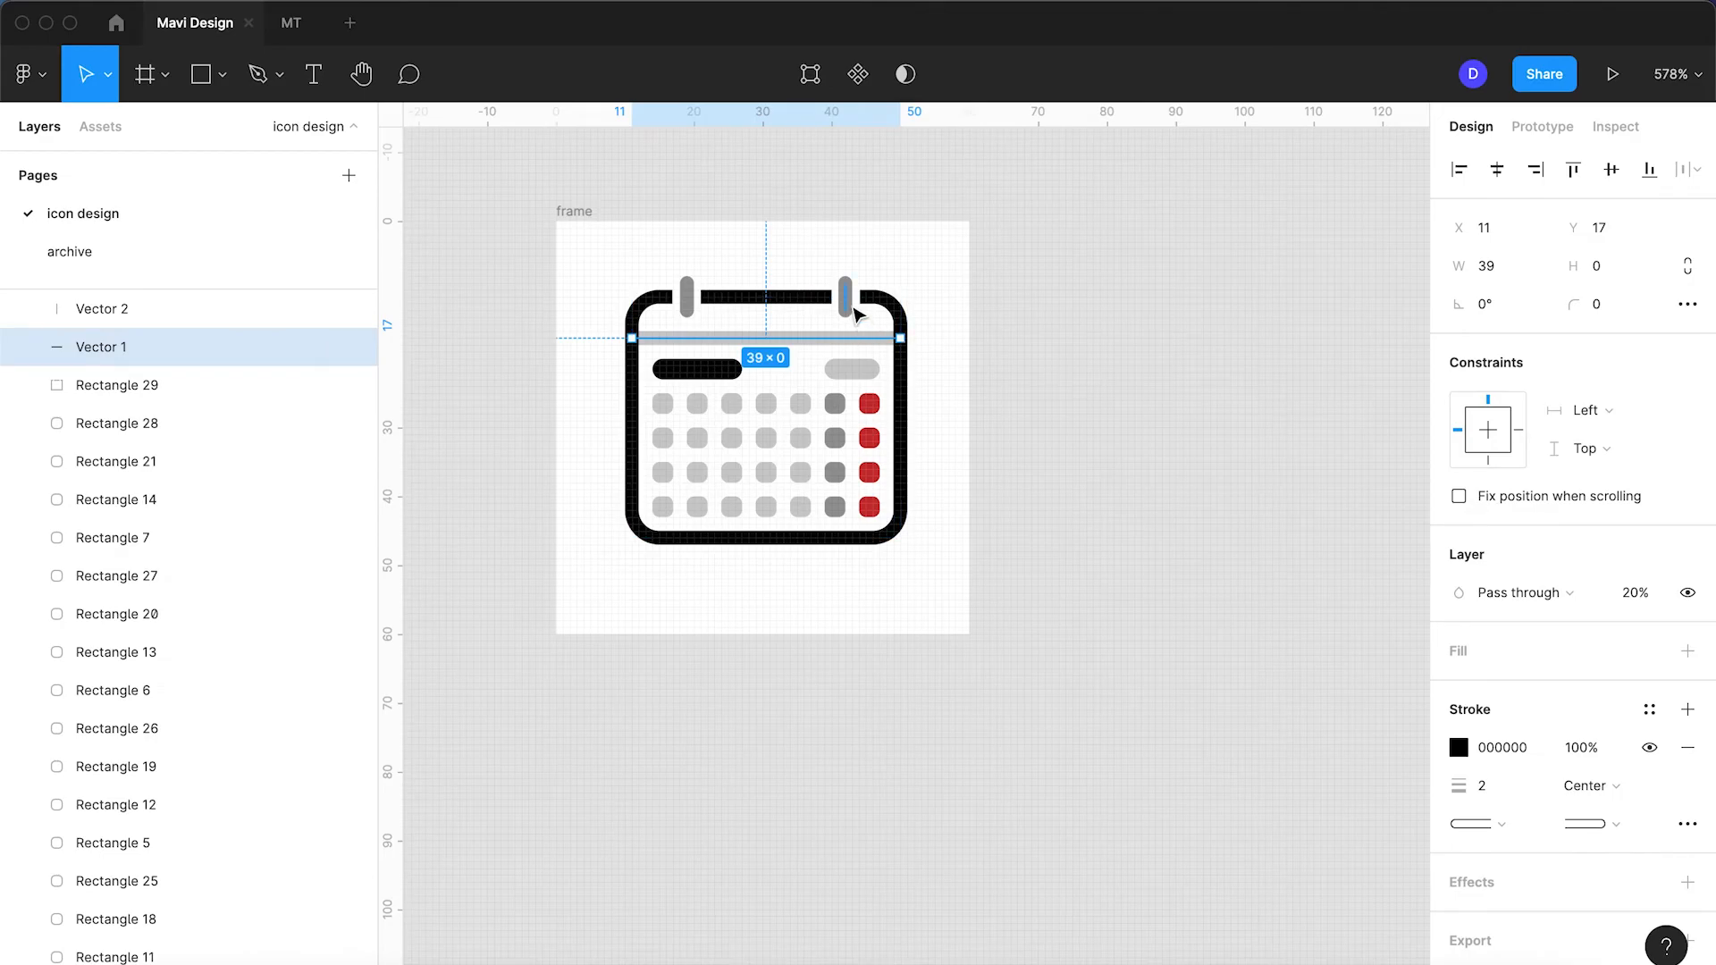
shift+click(682, 304)
shift+click(844, 297)
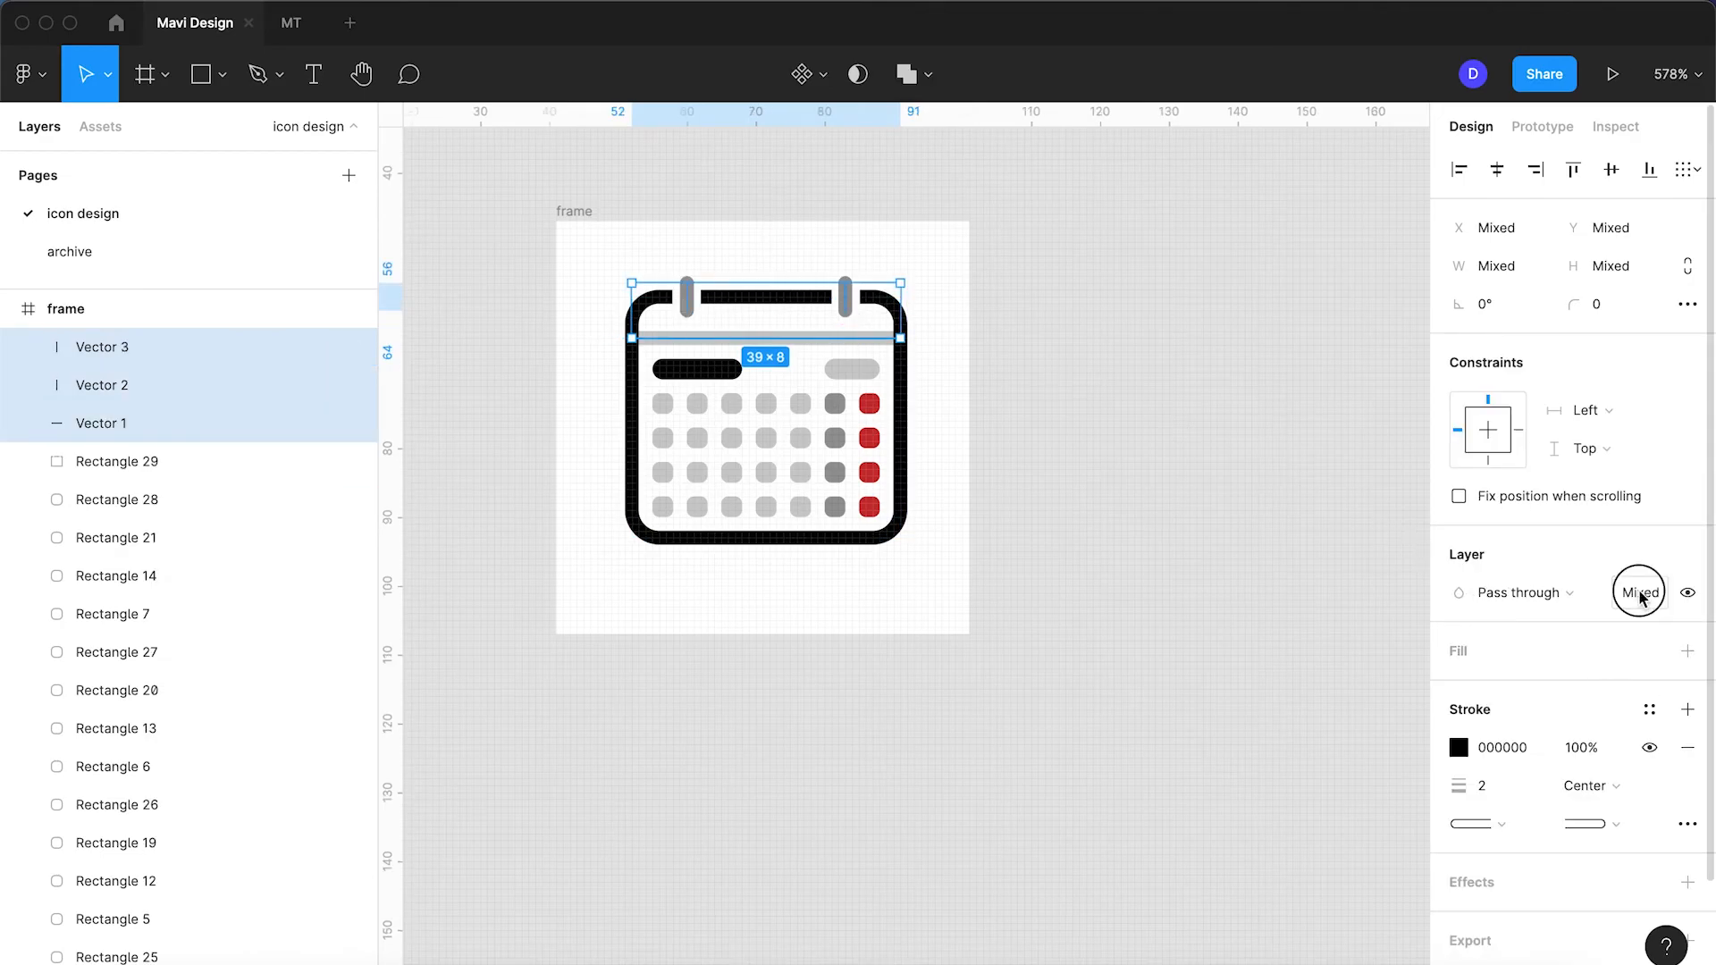
text(100)
key(Return)
click(990, 514)
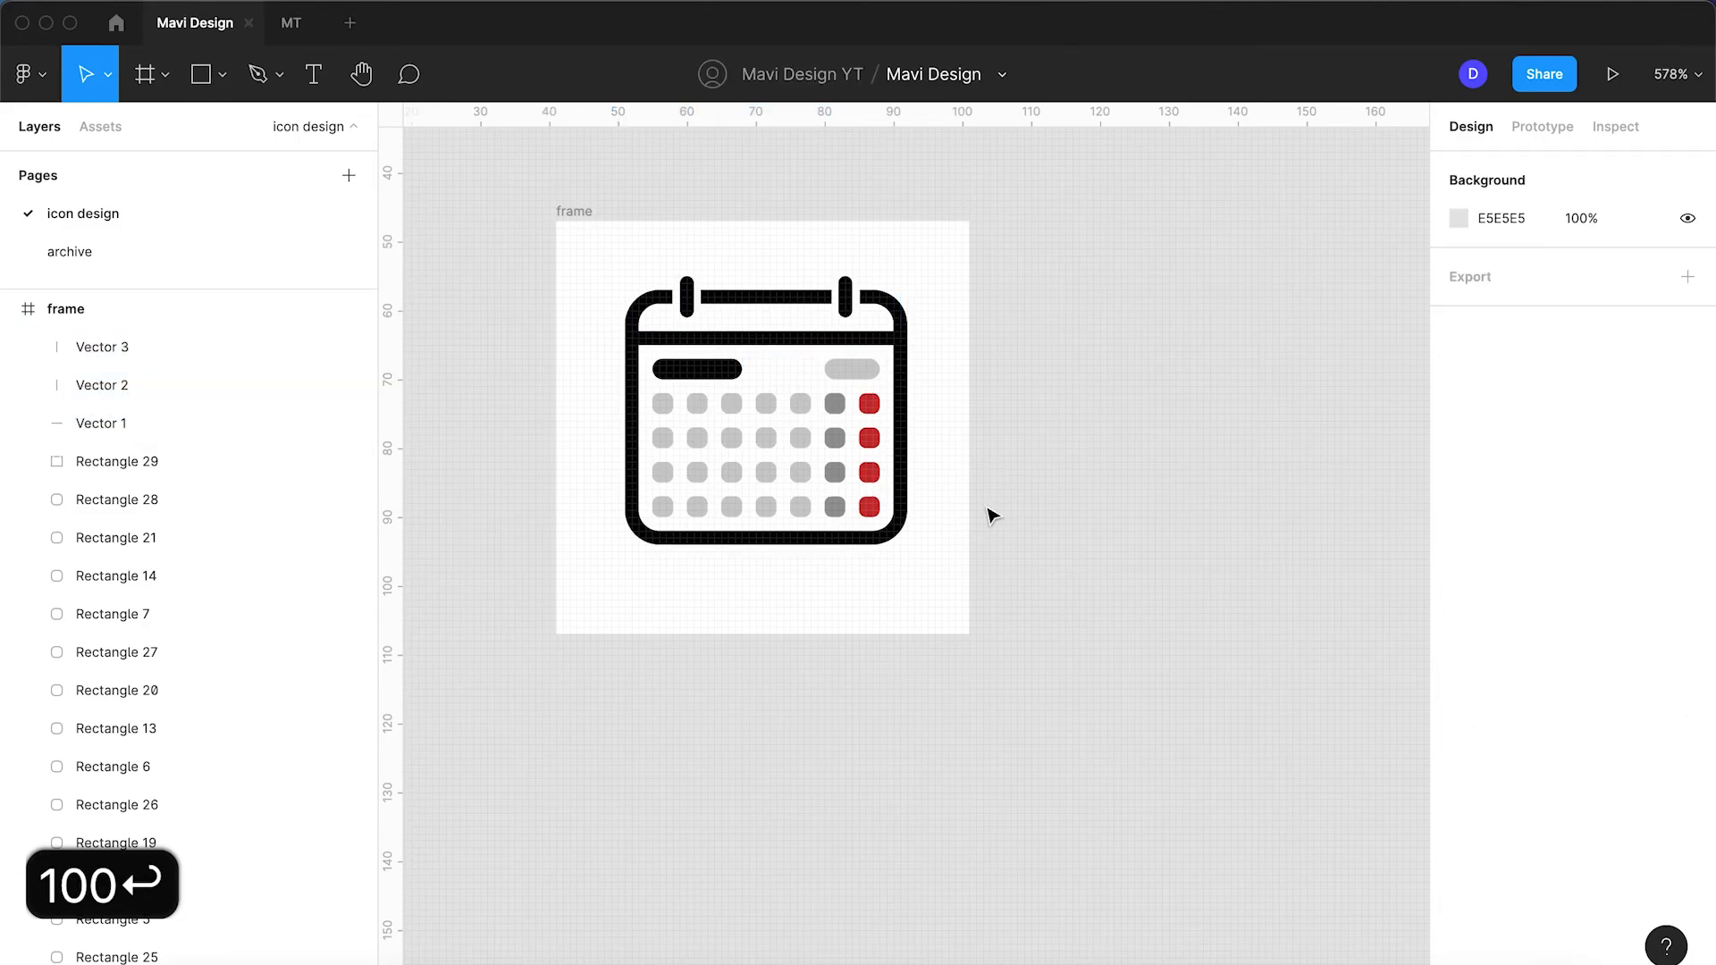
click(730, 340)
scroll(731, 347, up, 3)
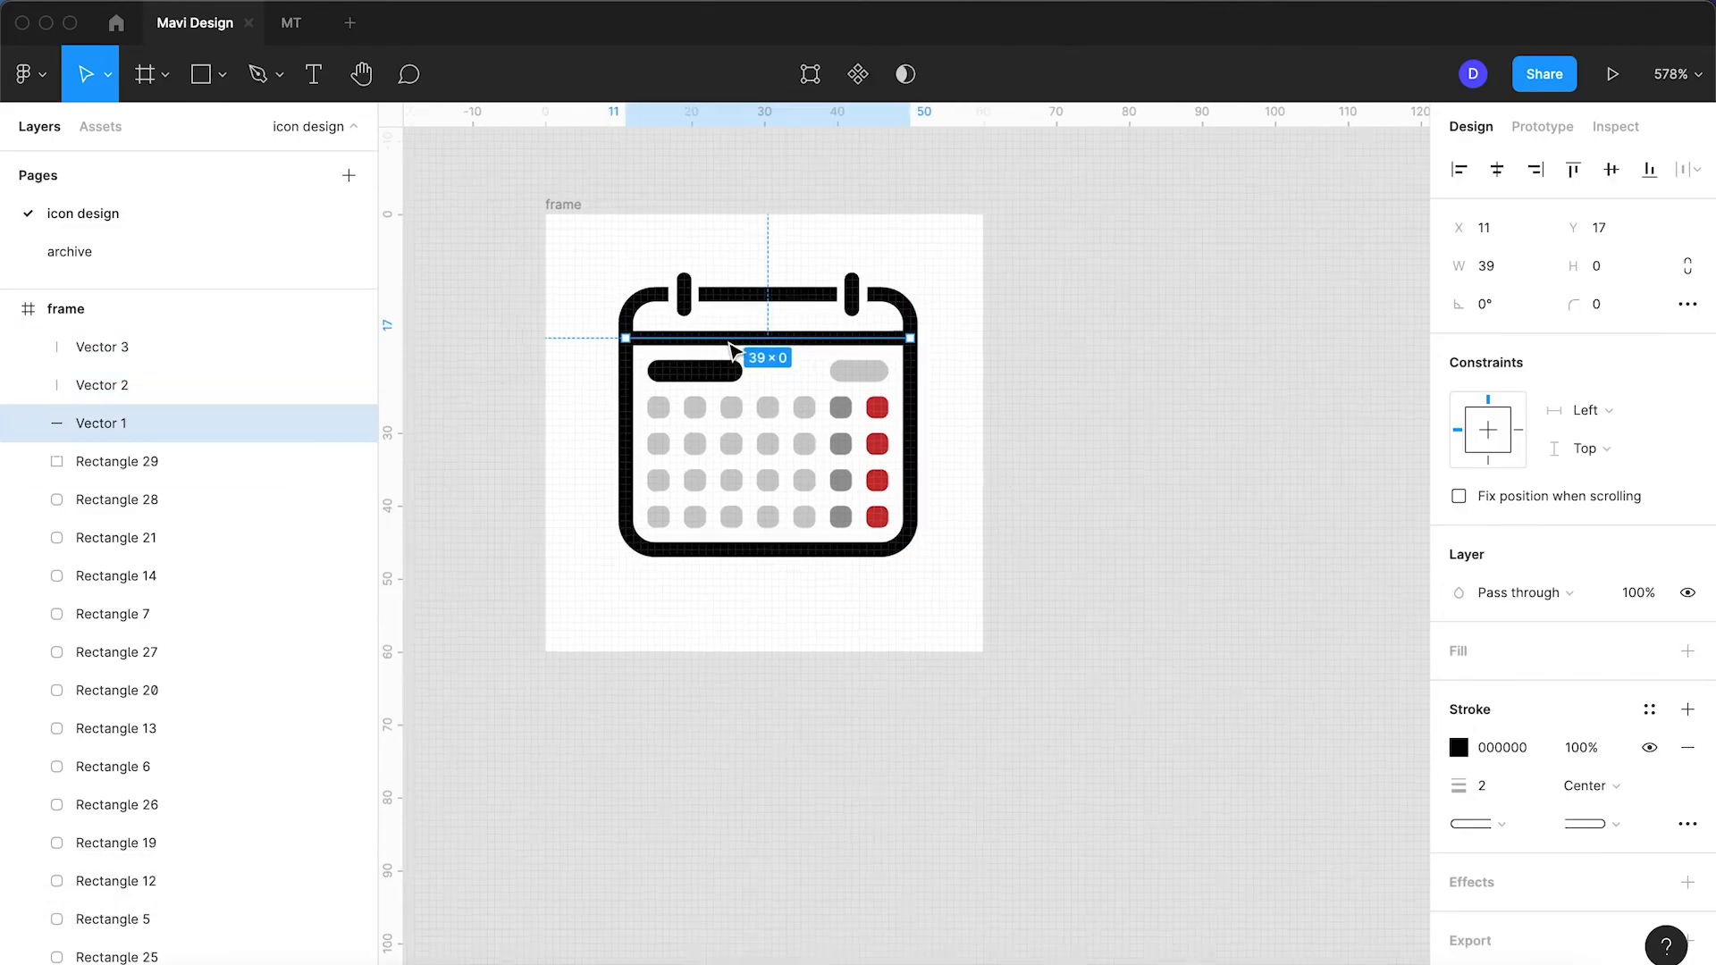
click(982, 582)
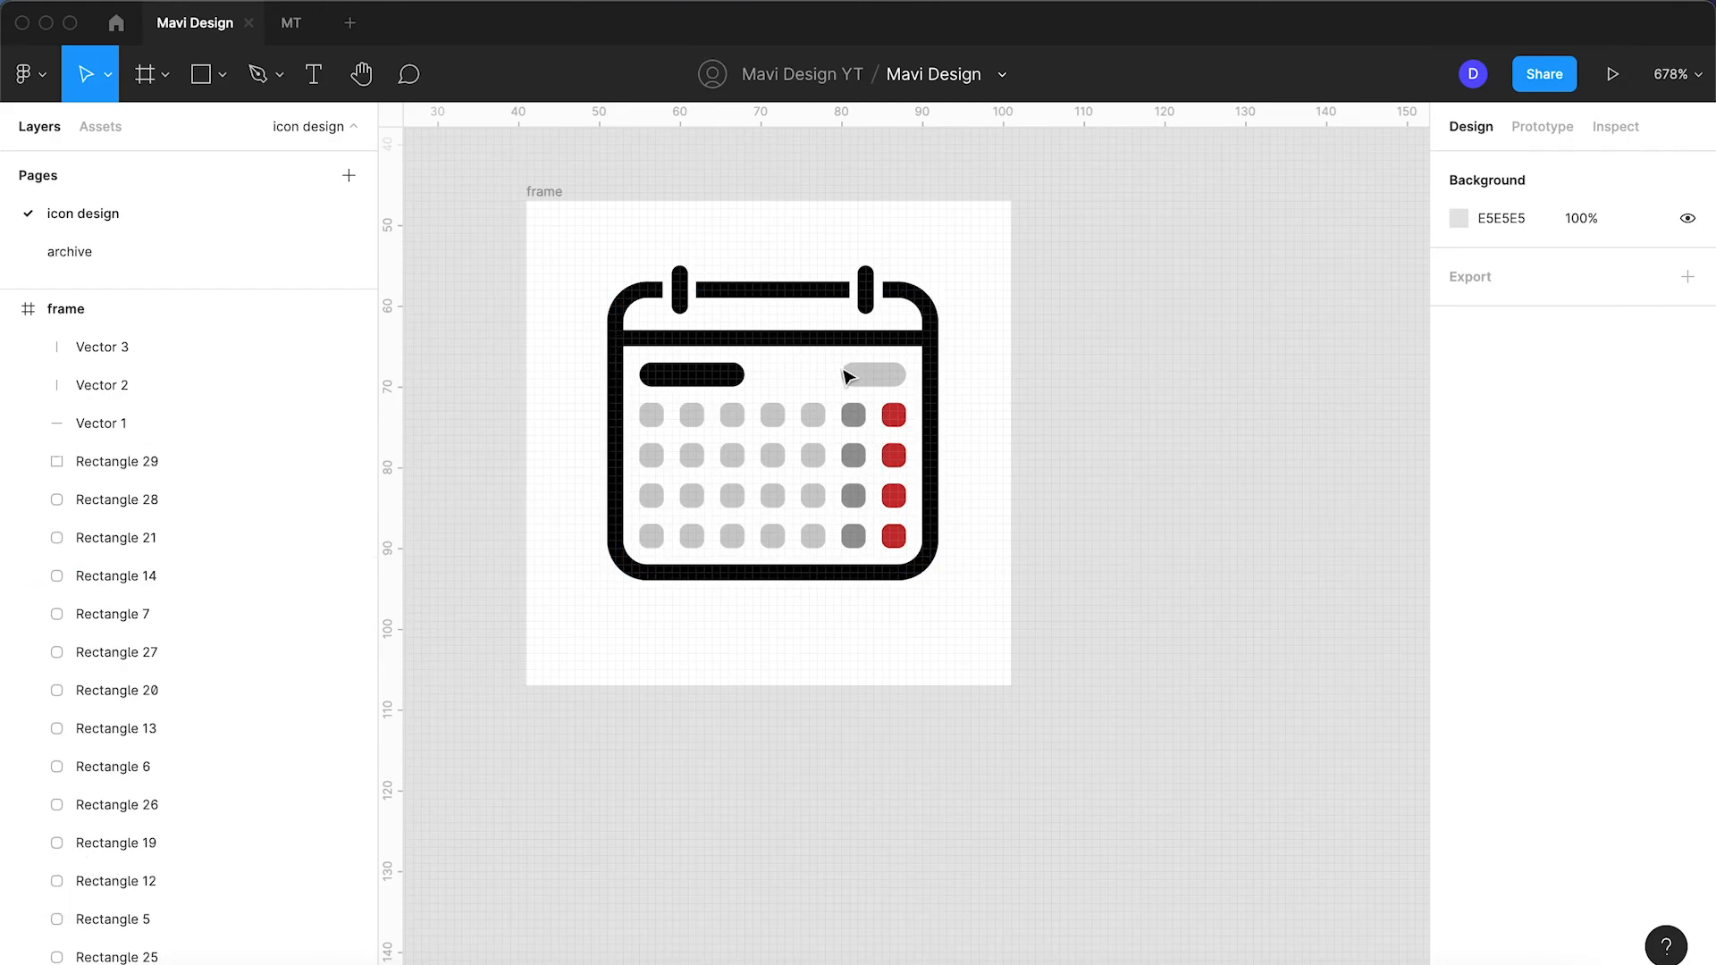
drag(955, 592, 725, 313)
drag(596, 236, 597, 238)
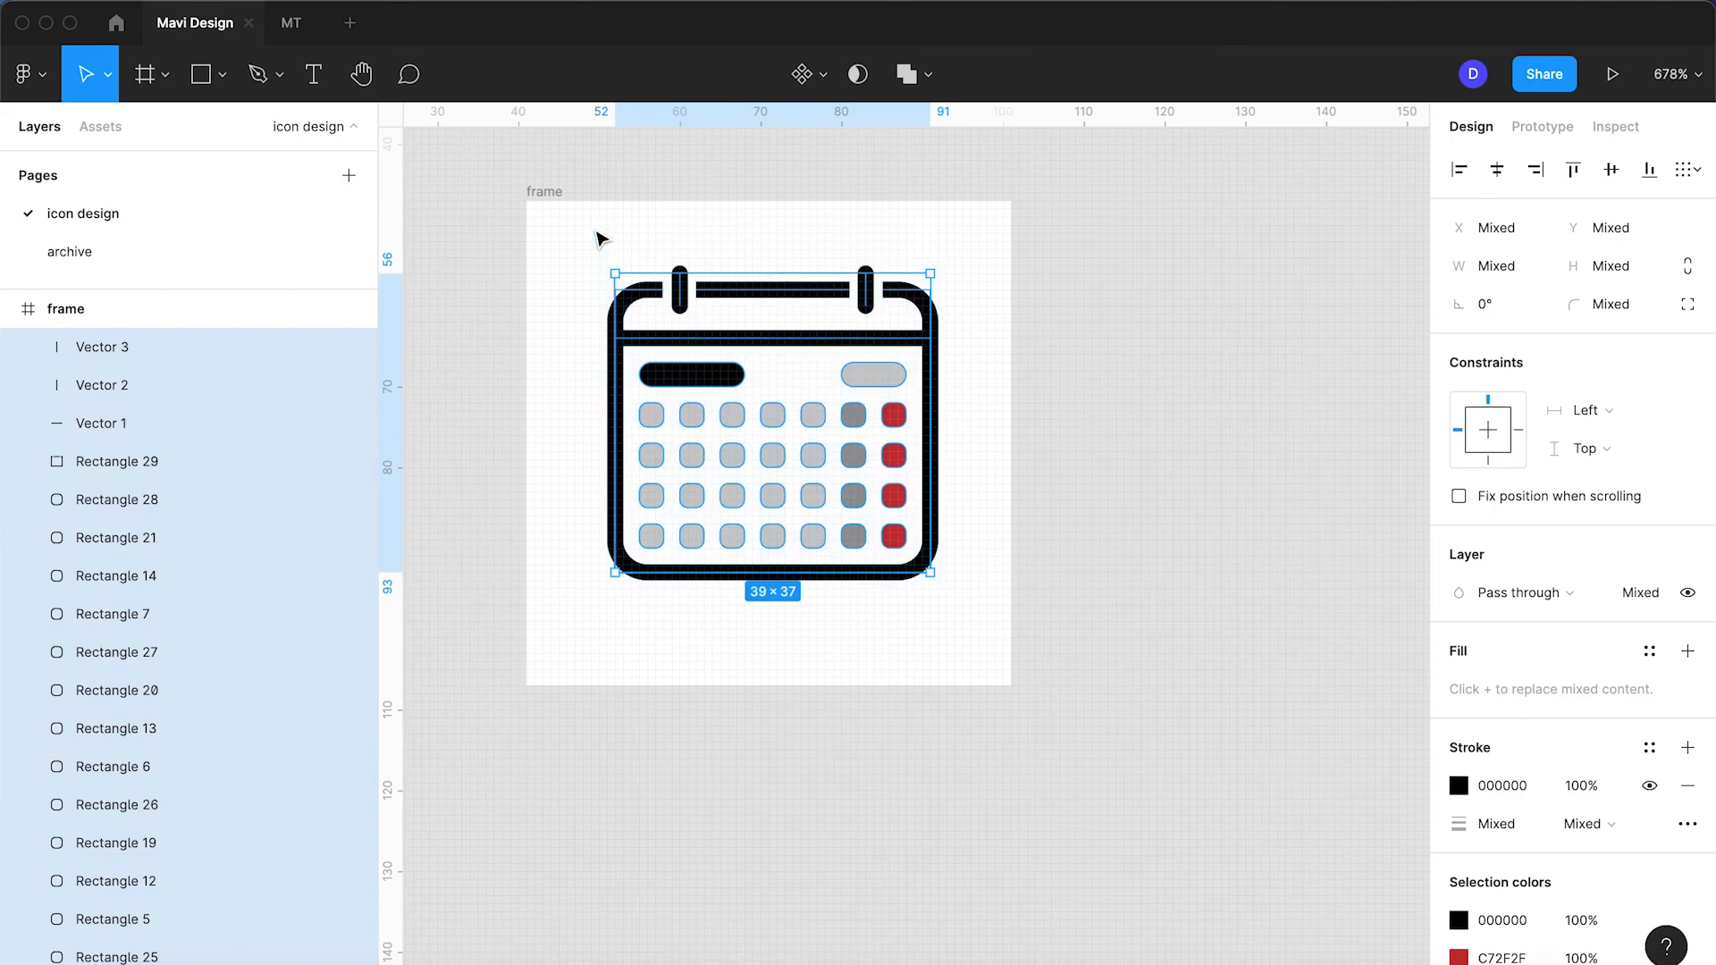
click(549, 542)
- Turn all the day squares into circles by increasing their corner radius by one, leaving the calendar outline out of the selection
drag(904, 556, 632, 414)
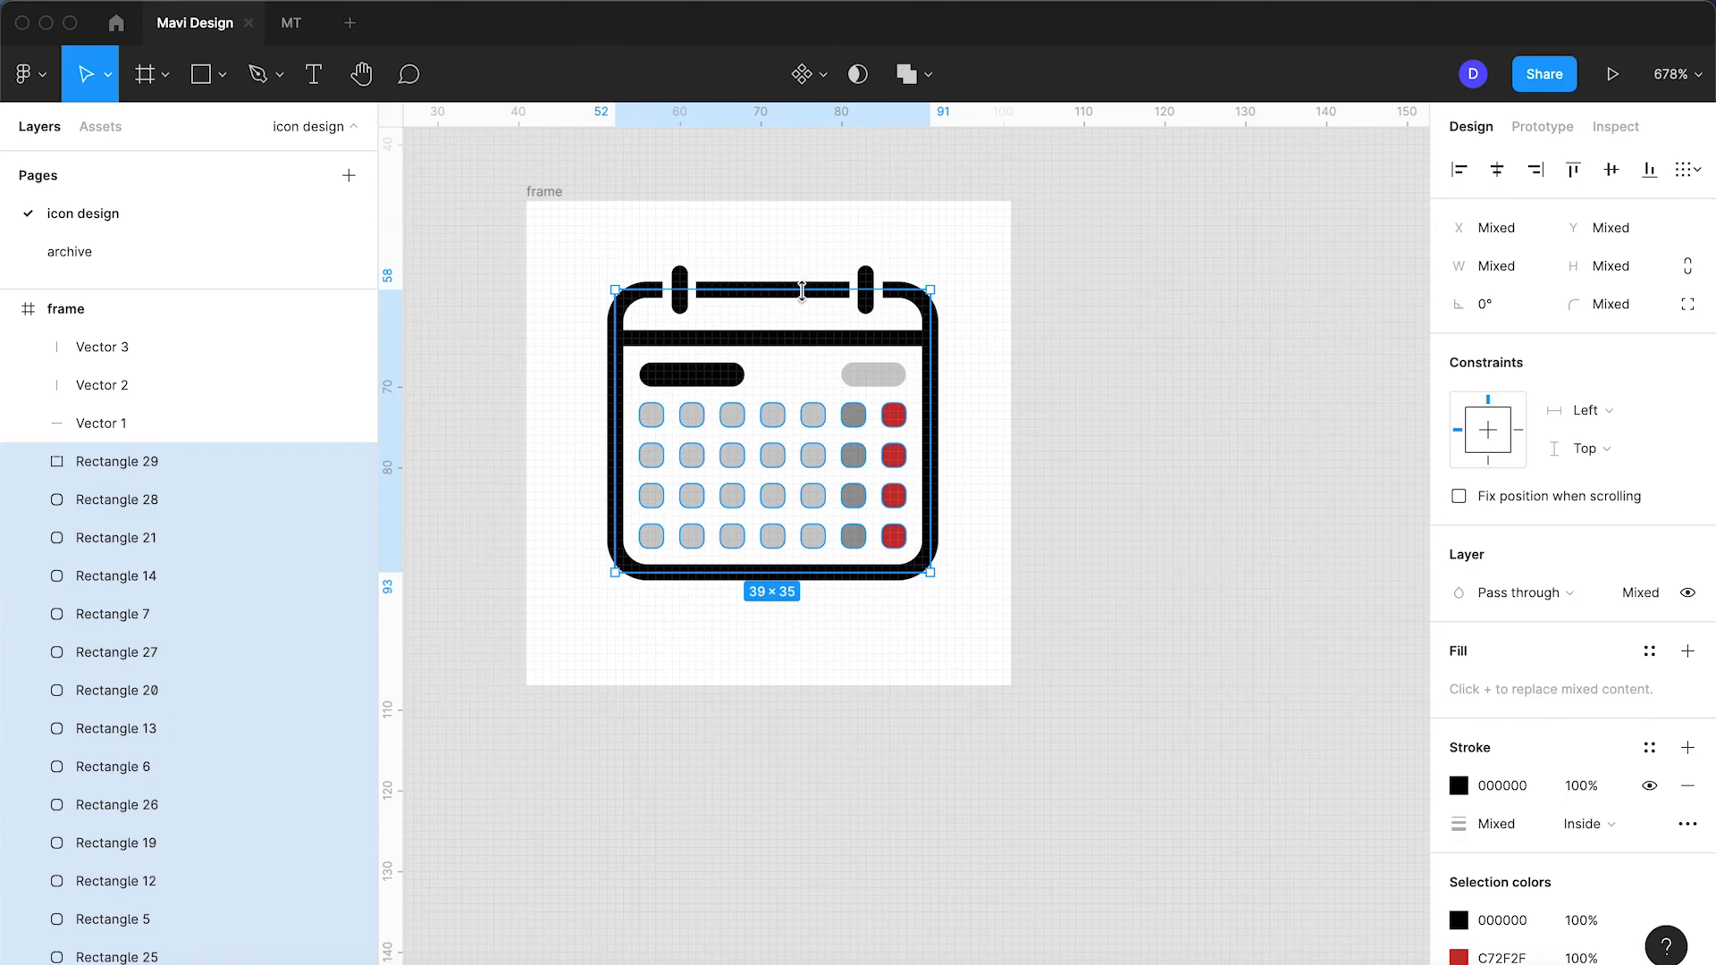
shift+click(223, 454)
click(1606, 313)
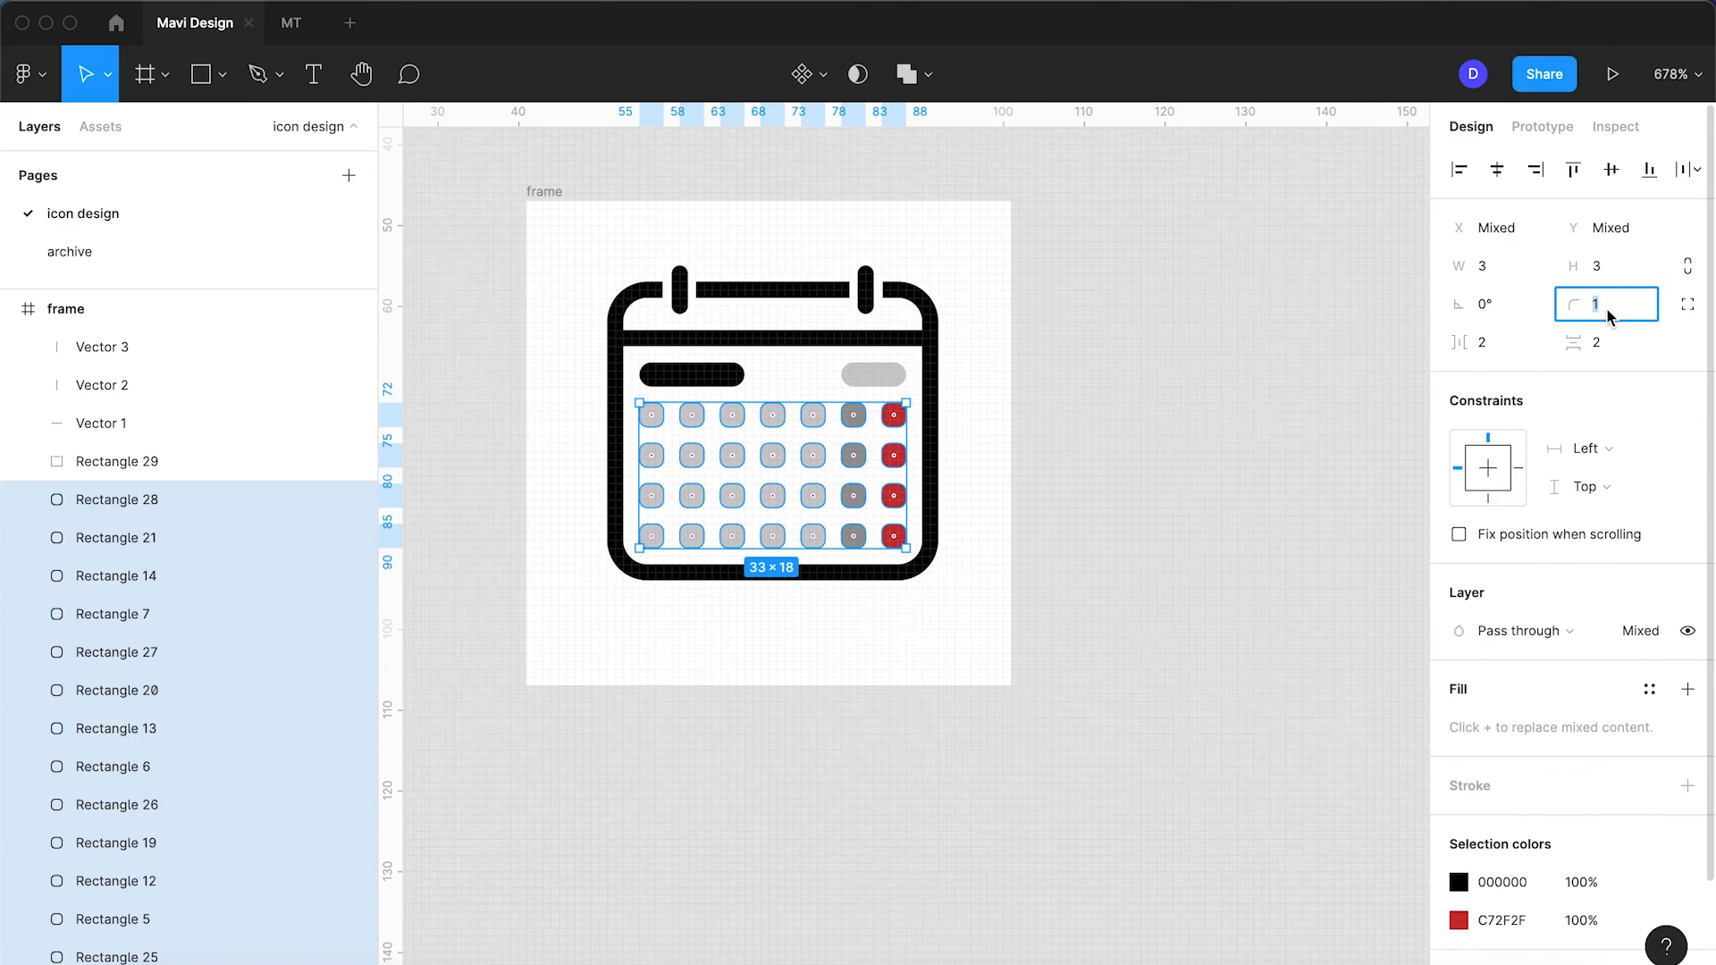
key(Up)
key(Return)
click(984, 514)
- Group all the calendar icon's shapes and center the group vertically in the frame
scroll(984, 515, down, 1)
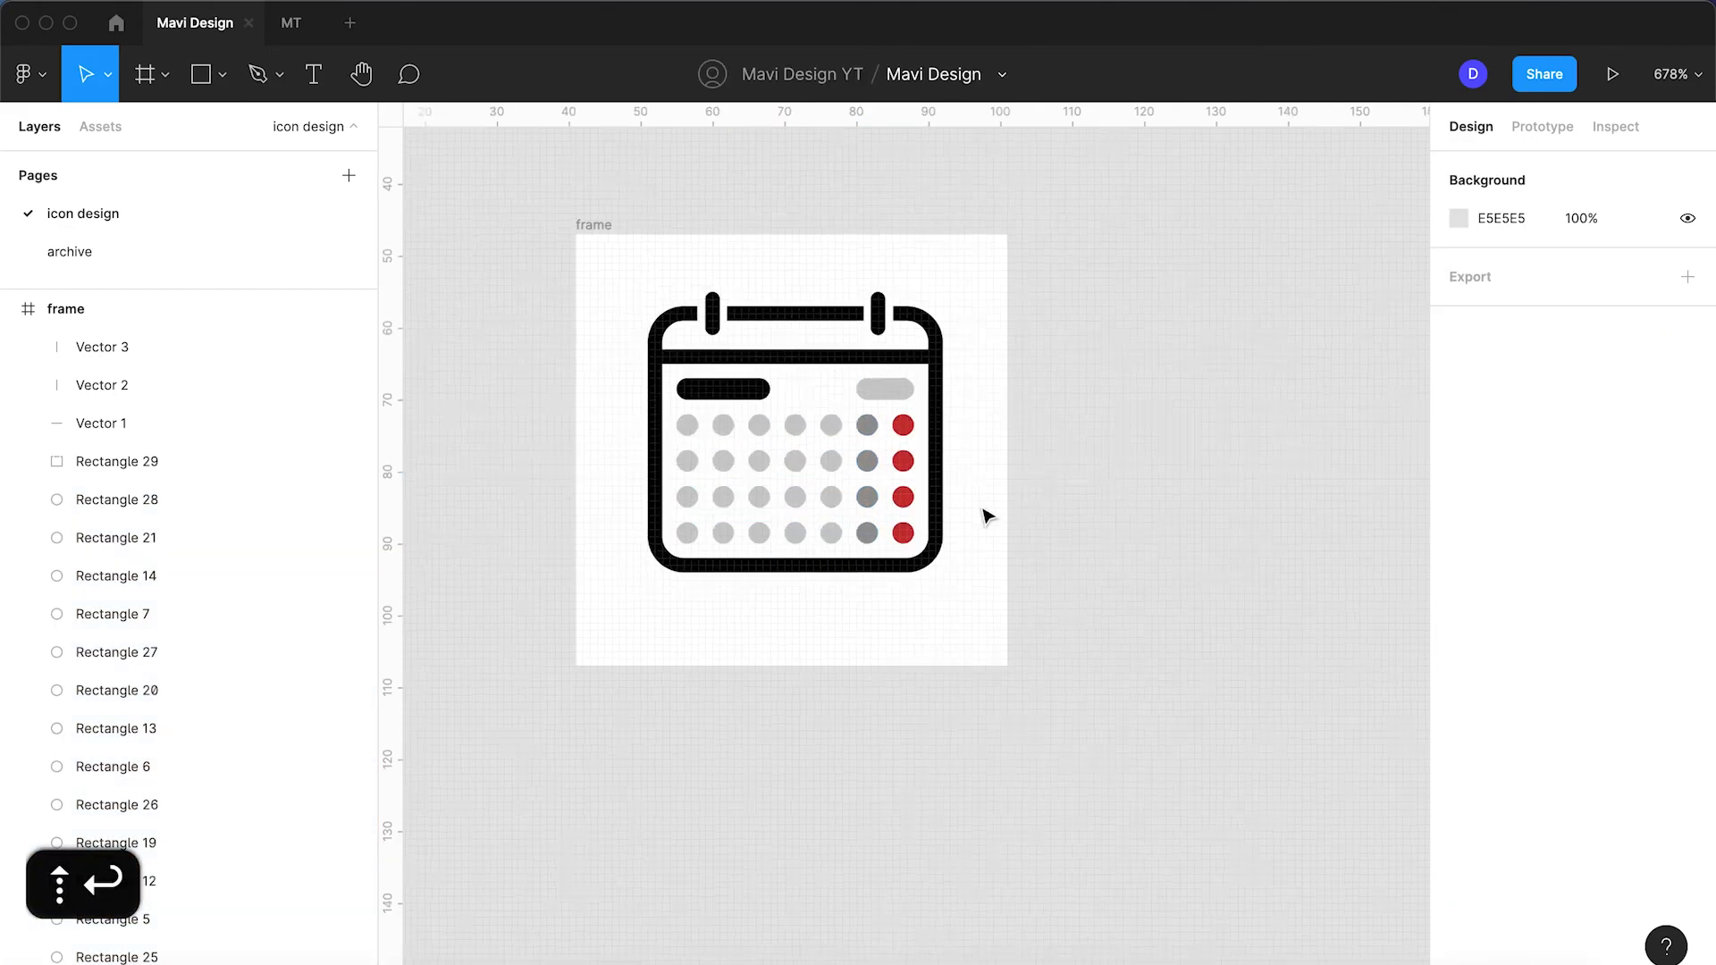
scroll(984, 515, down, 2)
key(super+0)
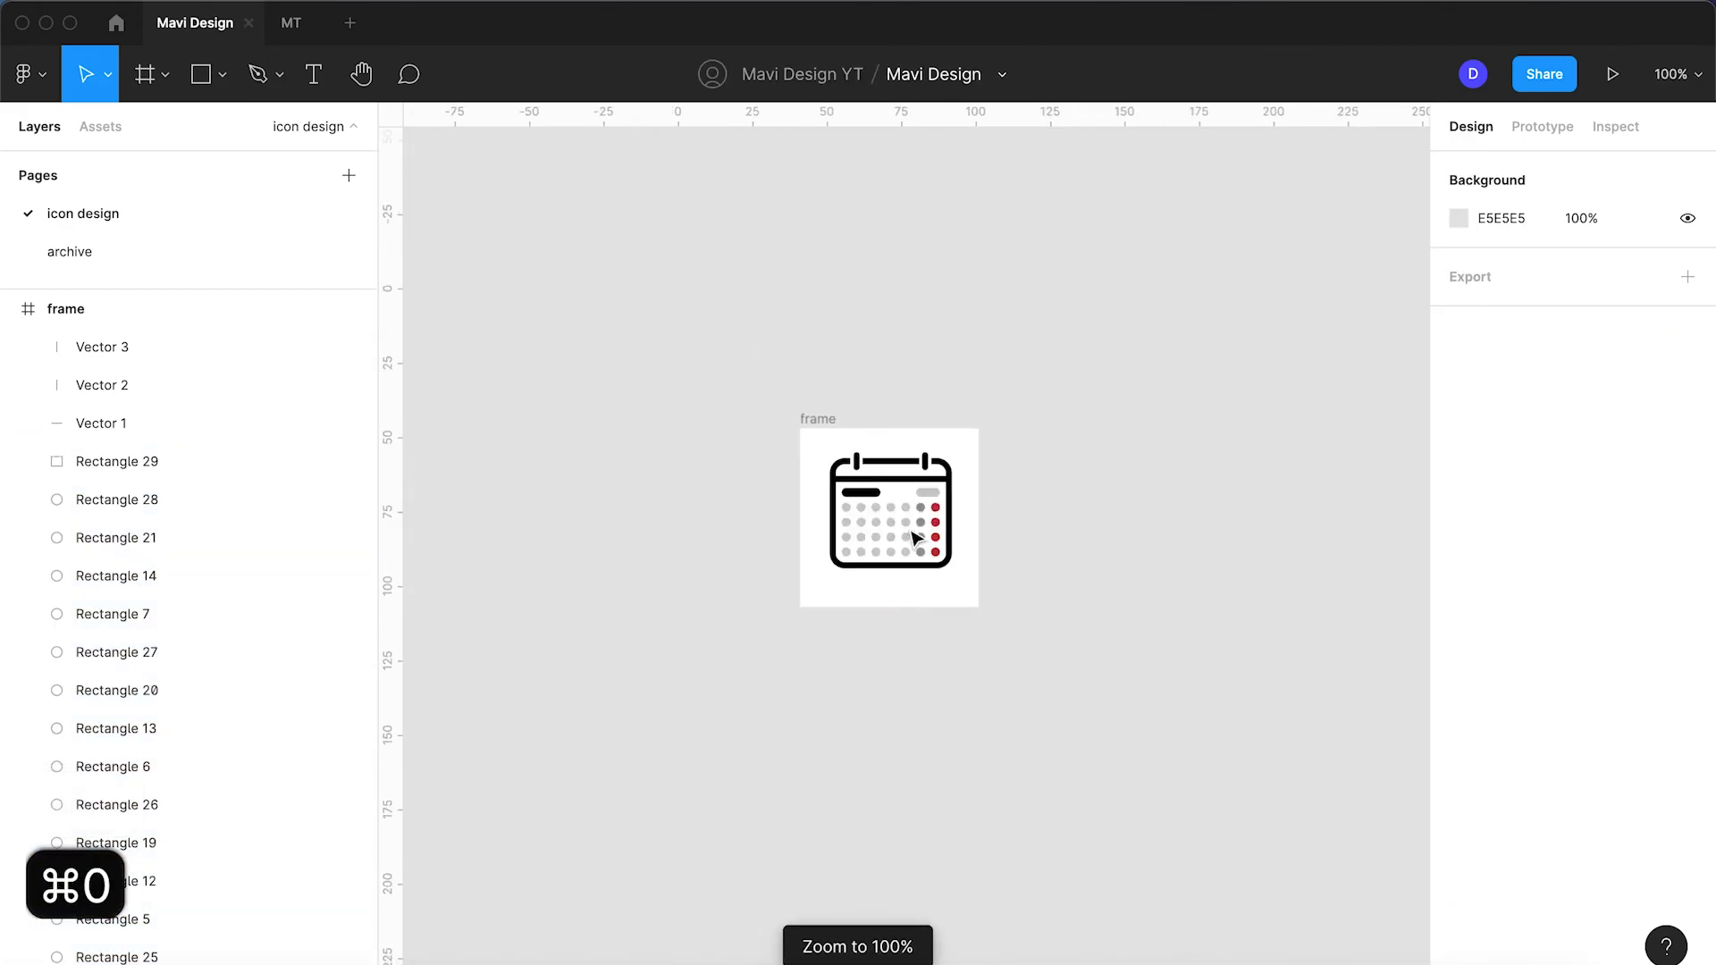
scroll(916, 537, up, 5)
drag(1034, 631, 721, 348)
key(super+g)
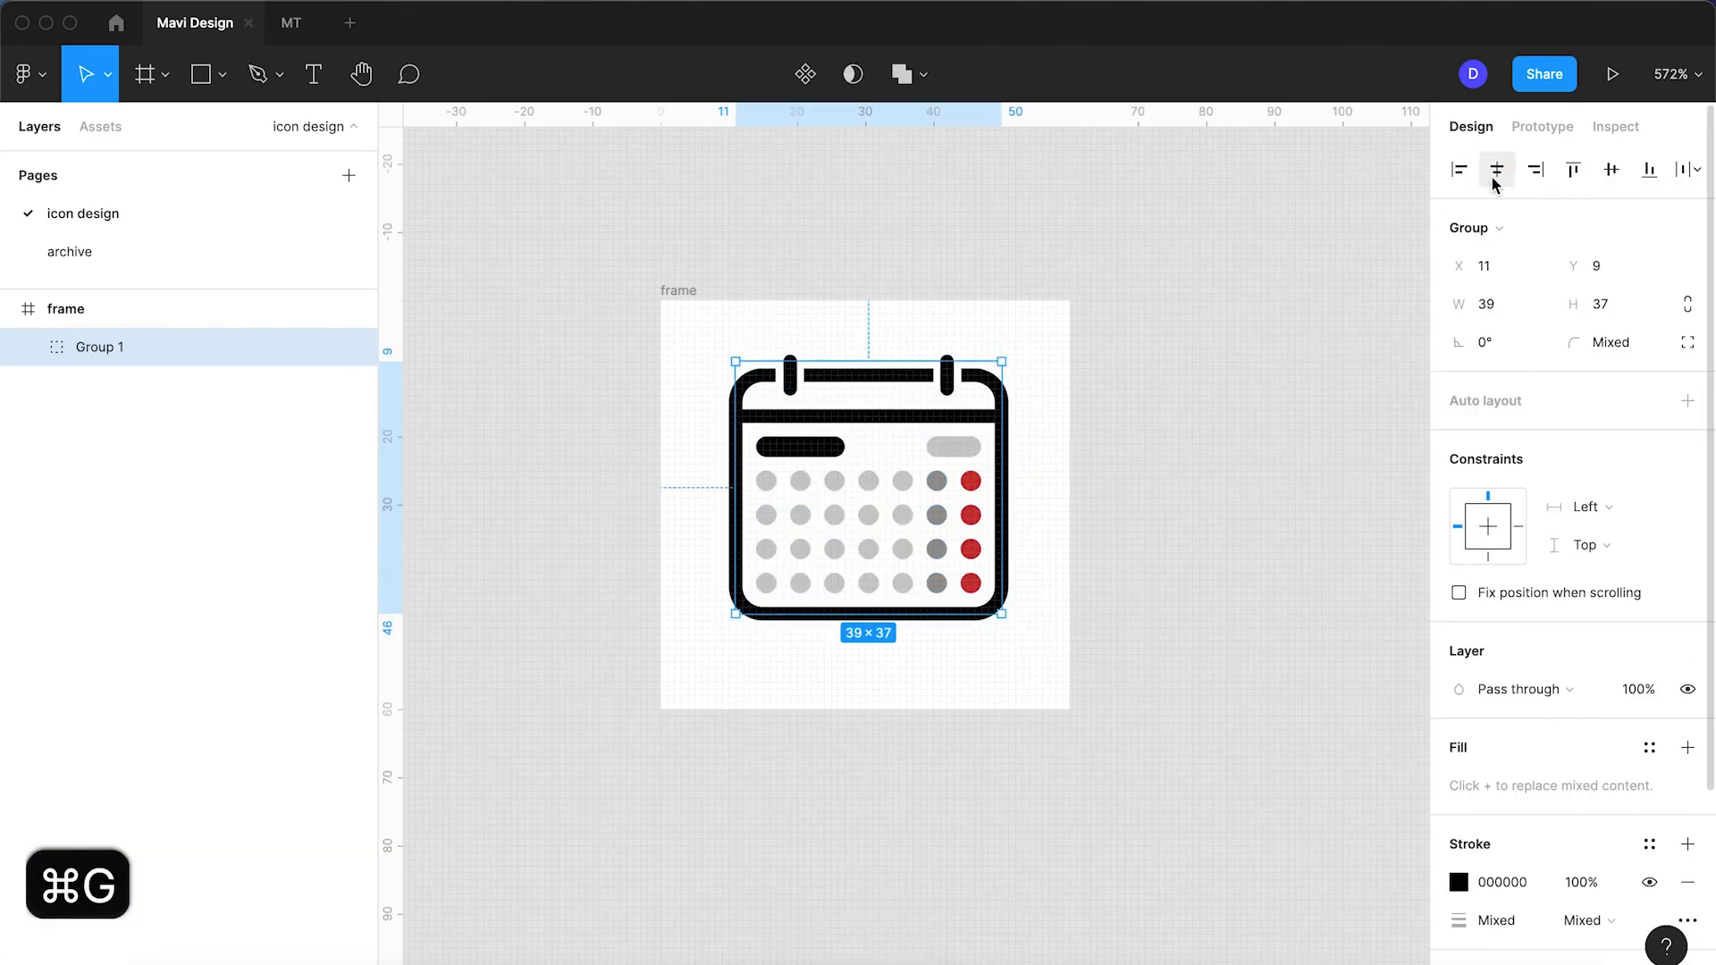
click(1612, 176)
click(1238, 422)
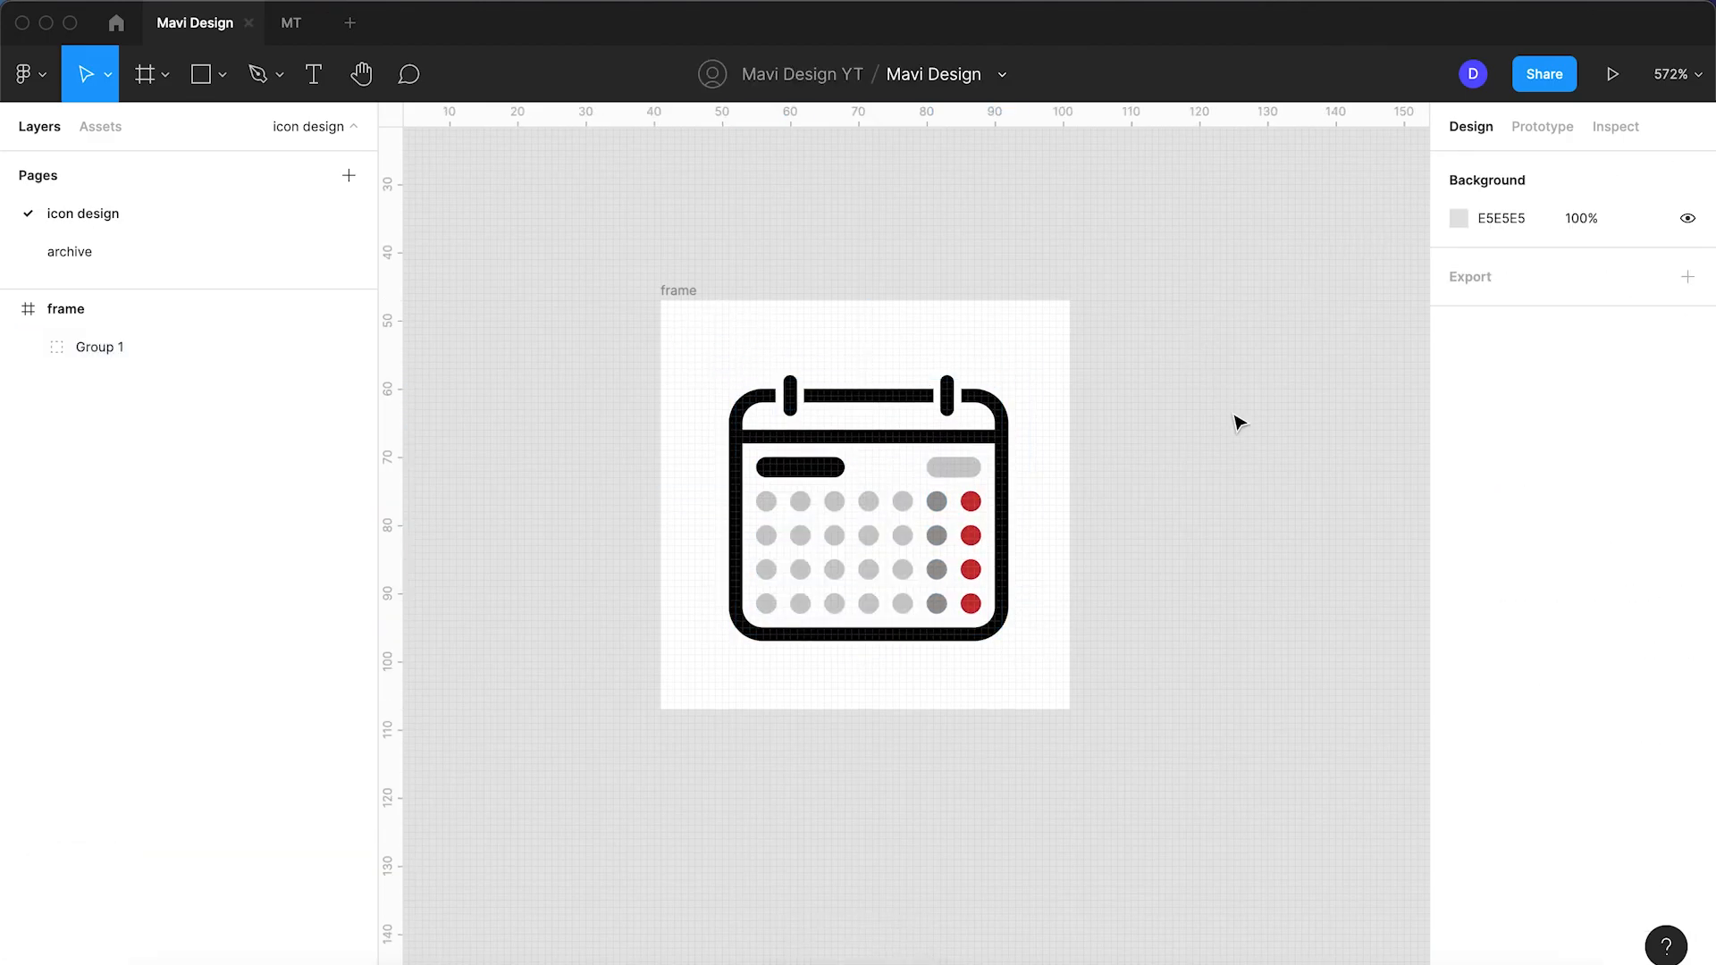